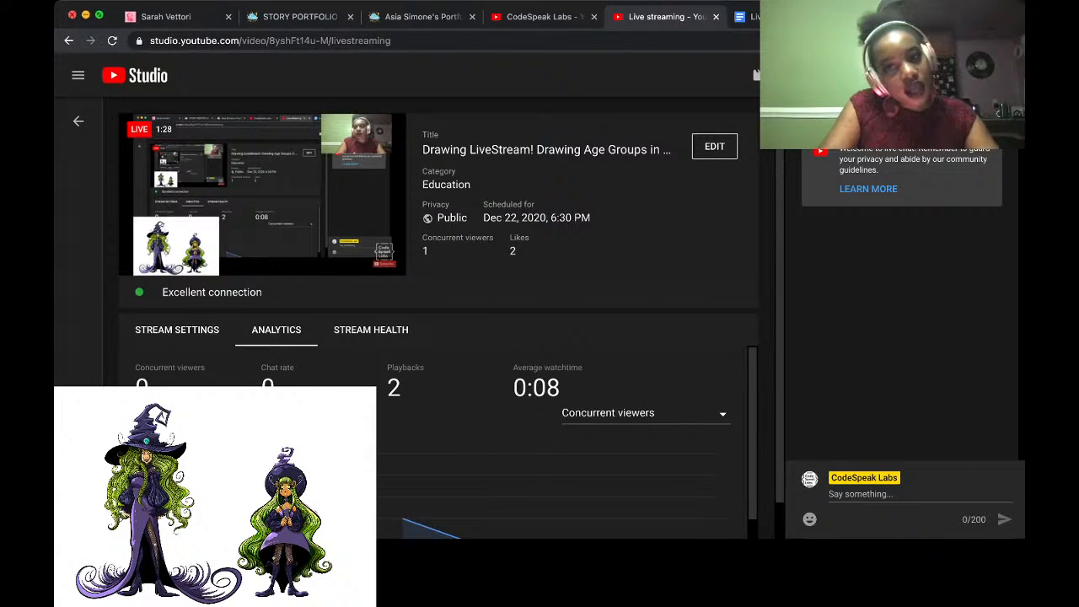
Switch to the Aggie.io canvas and make Layer #1 the active drawing layer
key(super+Tab)
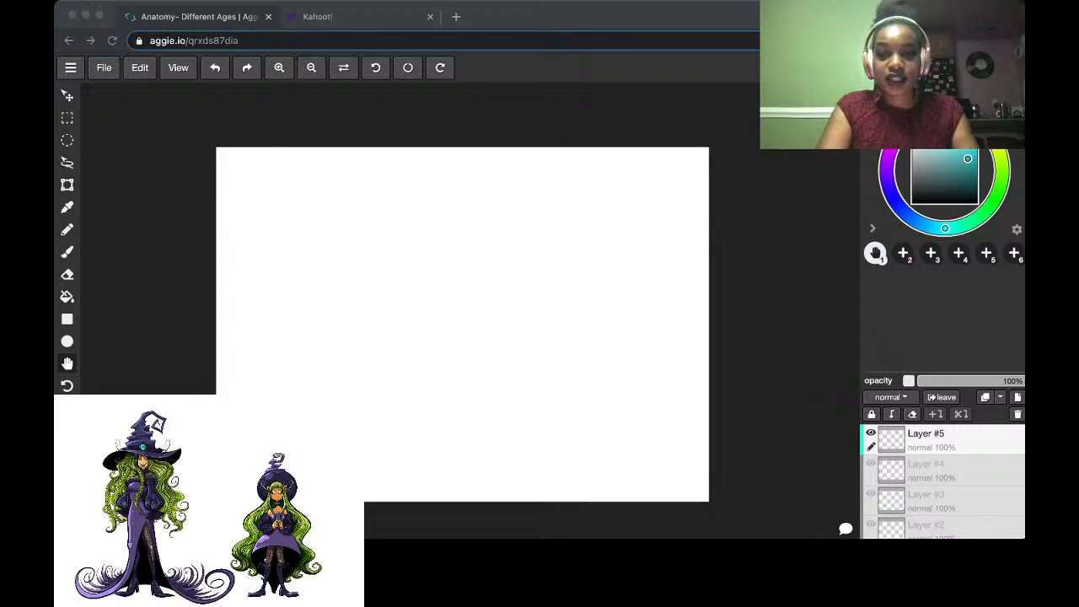
key(super+Tab)
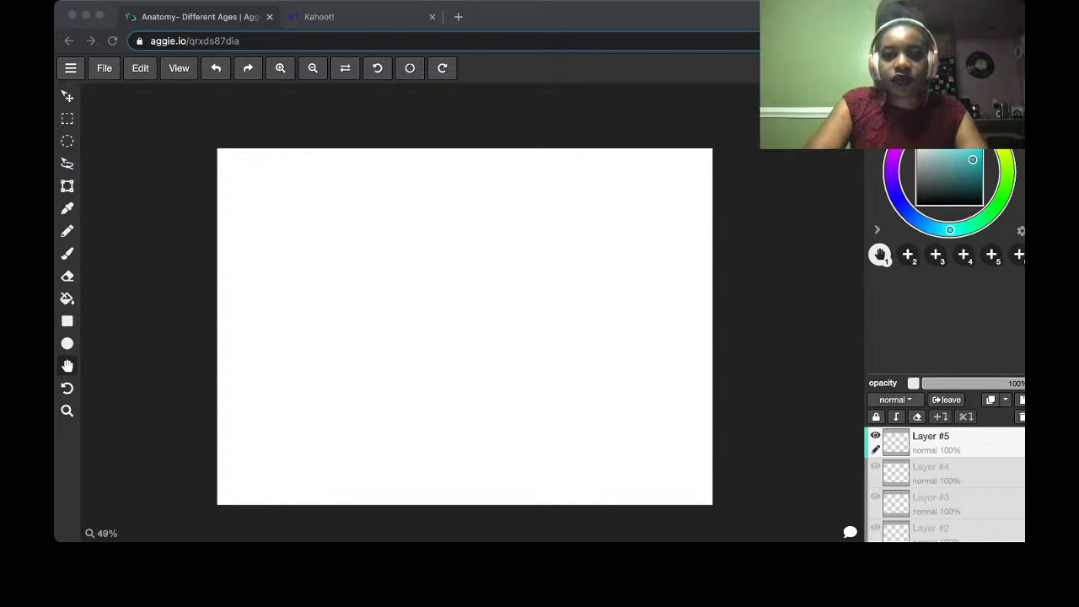
key(super+Tab)
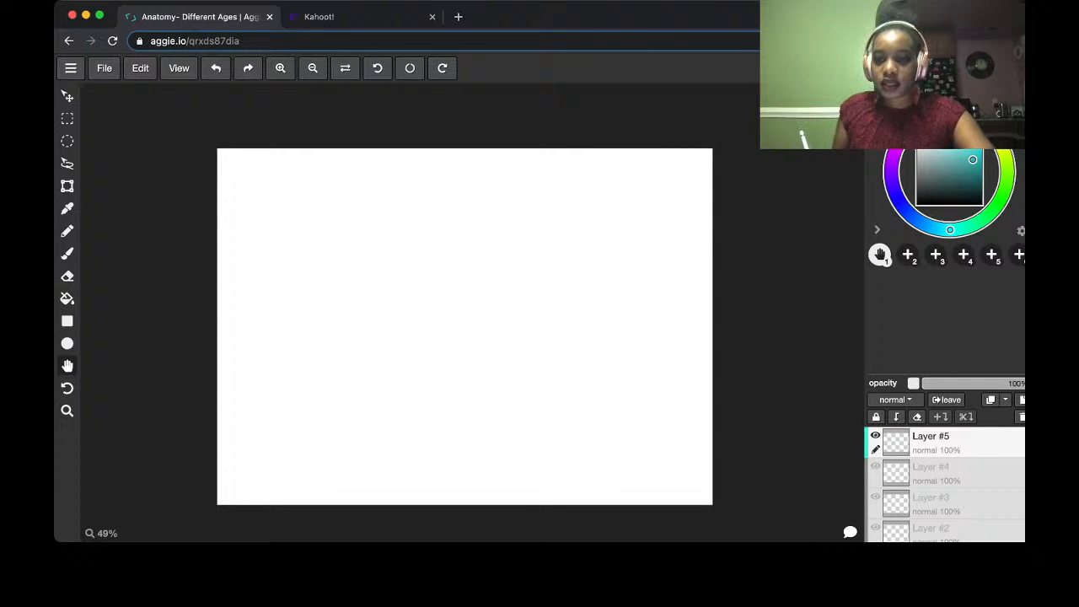
scroll(945, 485, down, 1)
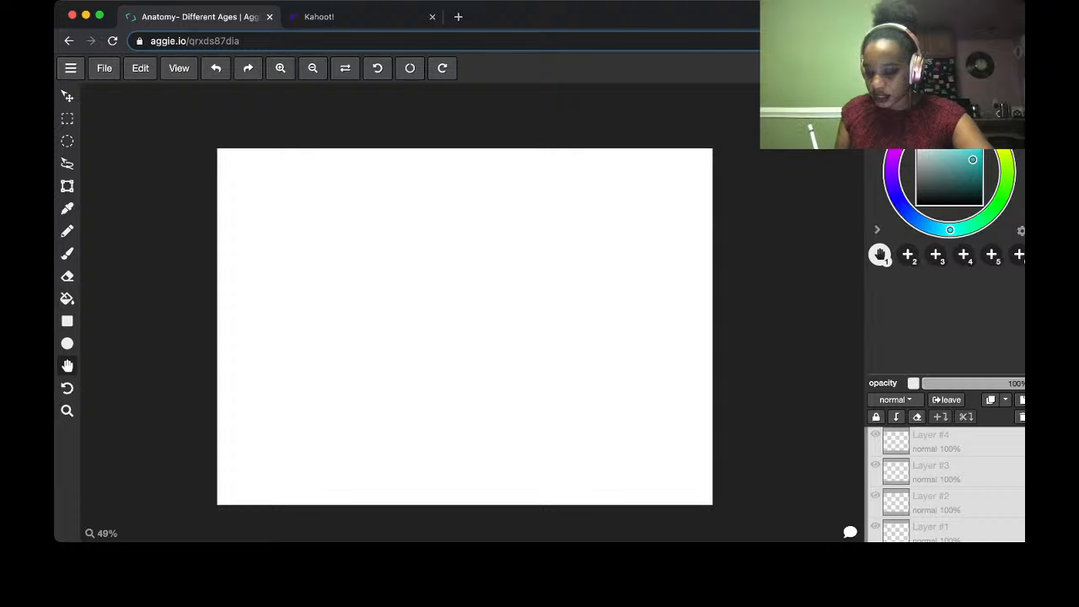
click(944, 529)
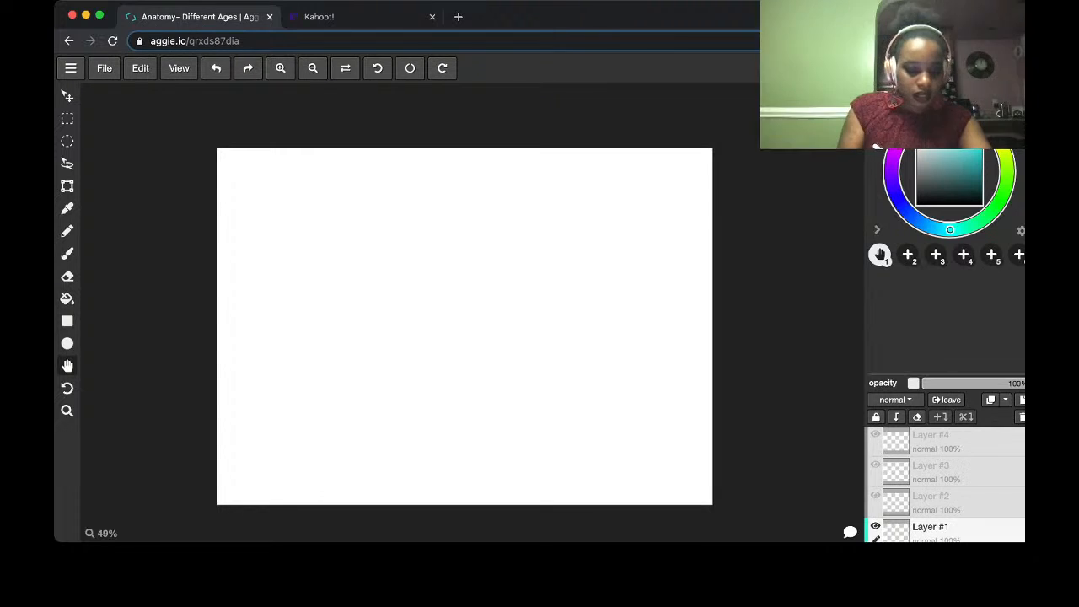
Activate the Pencil tool and set its brush size to 12 px
key(b)
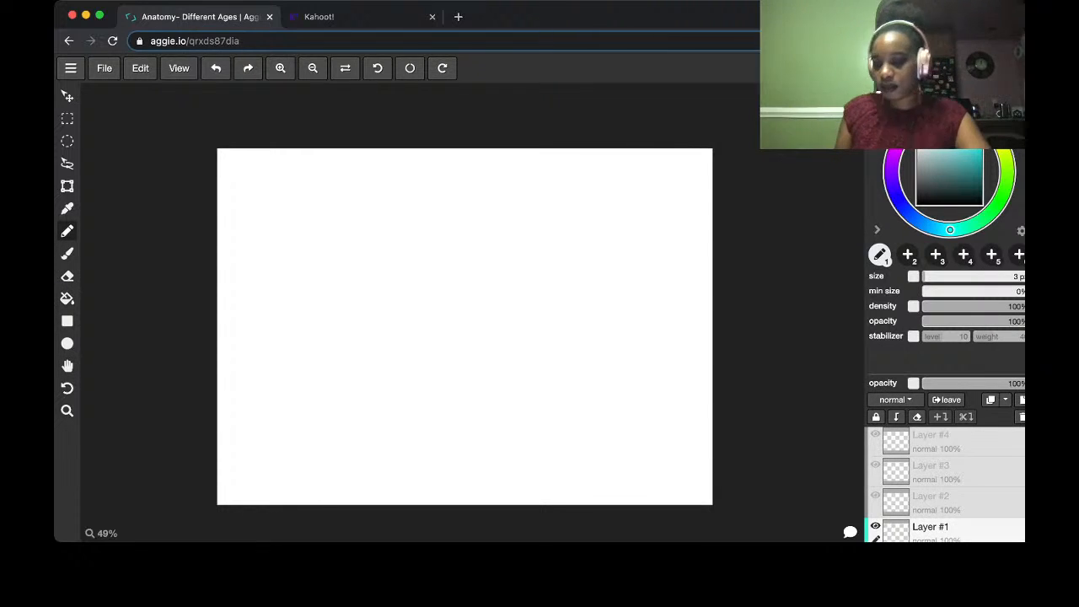
drag(934, 277, 929, 276)
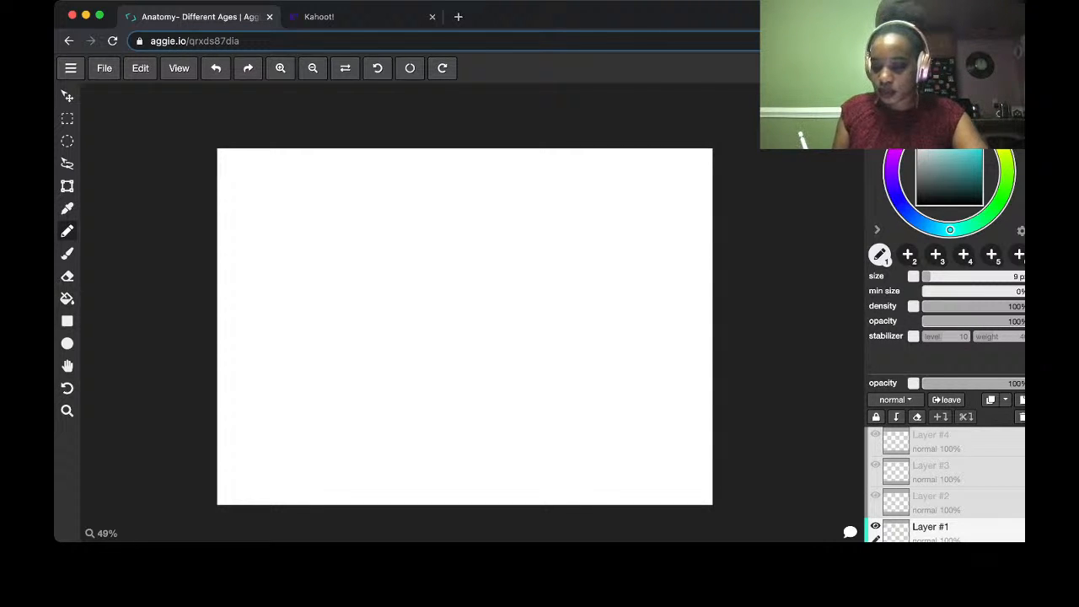
drag(930, 276, 931, 277)
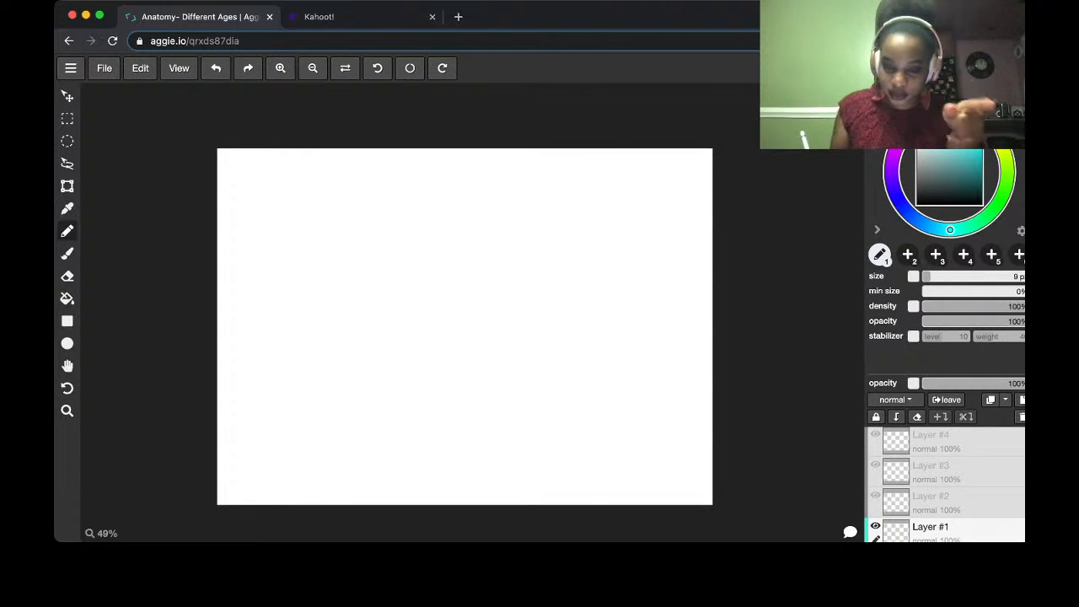
key(bracketright)
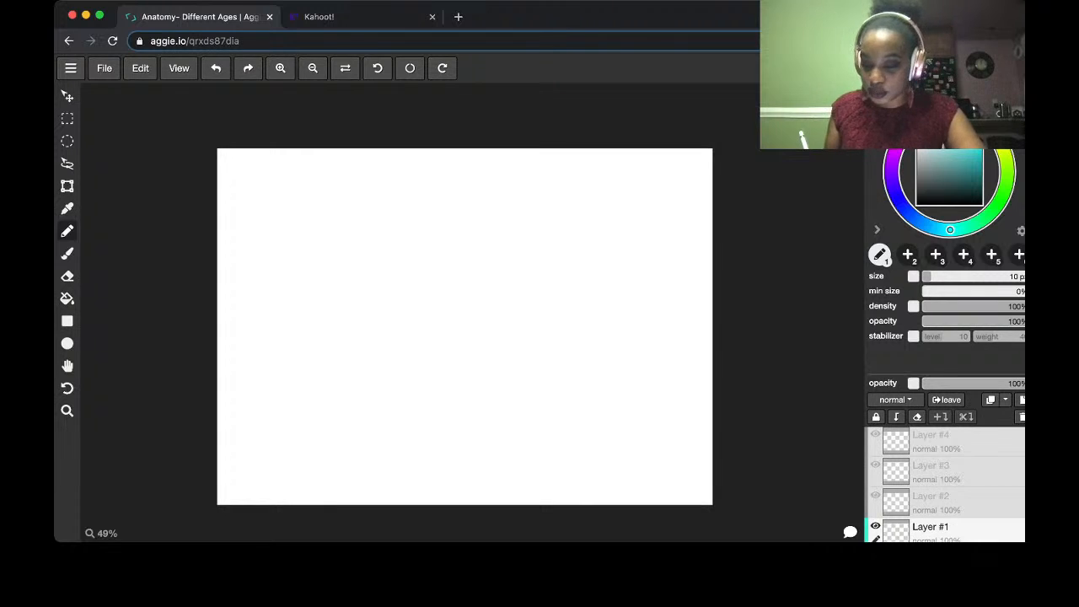
key(bracketright)
key(bracketright)
key(bracketright)
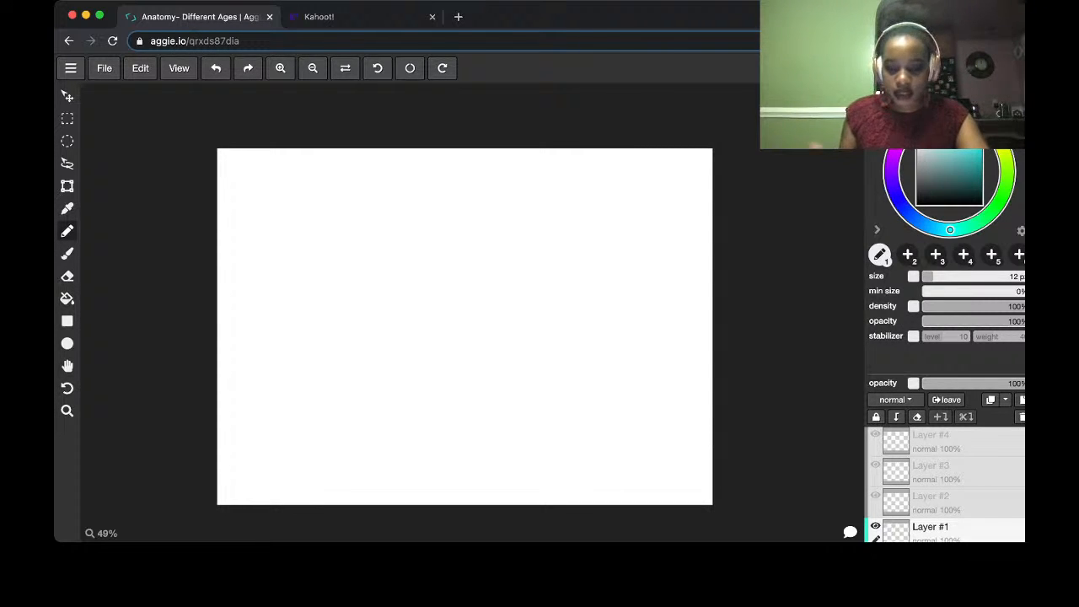
scroll(678, 214, down, 5)
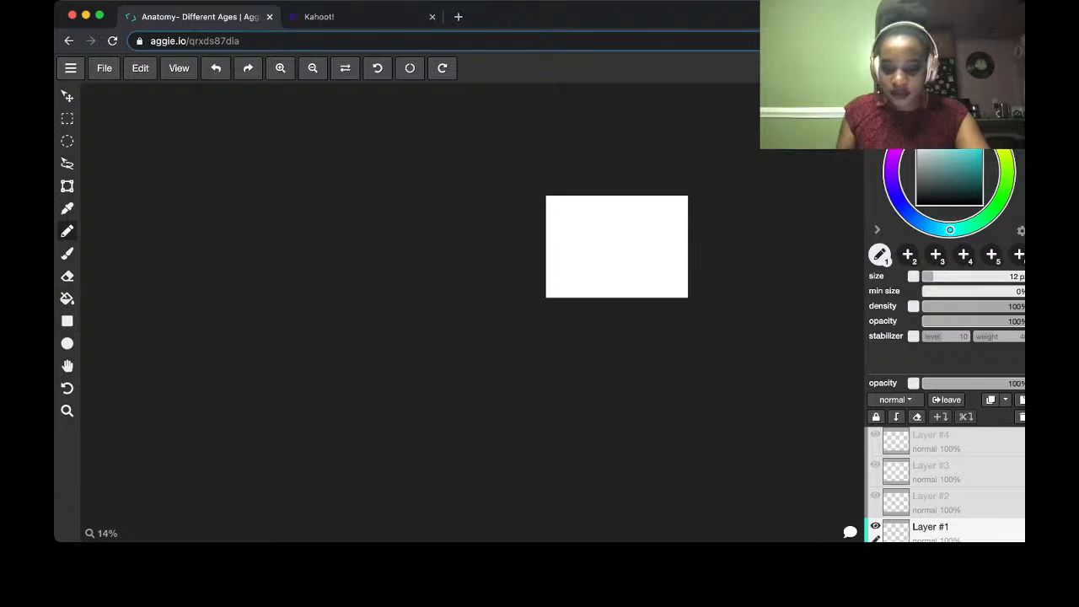
scroll(708, 251, up, 6)
scroll(708, 251, down, 4)
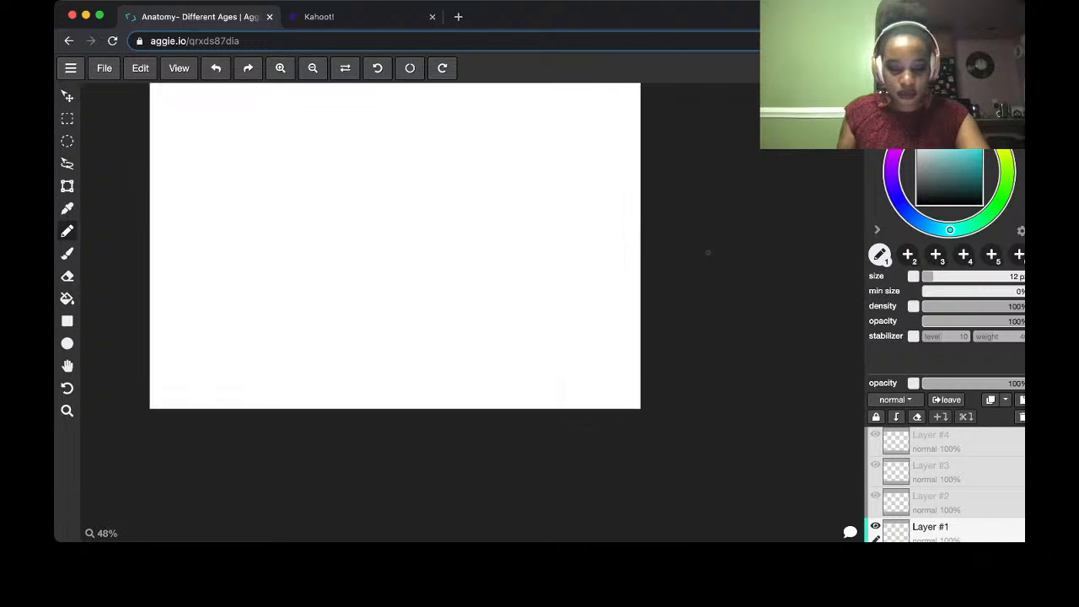
scroll(708, 252, up, 1)
scroll(708, 252, down, 3)
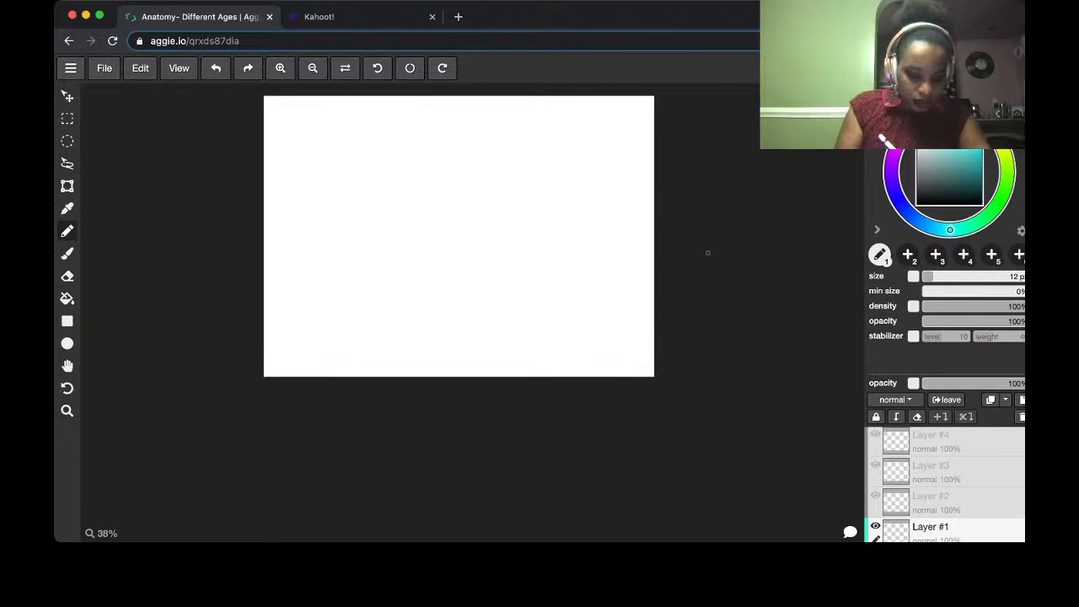
key(space)
drag(708, 252, 700, 287)
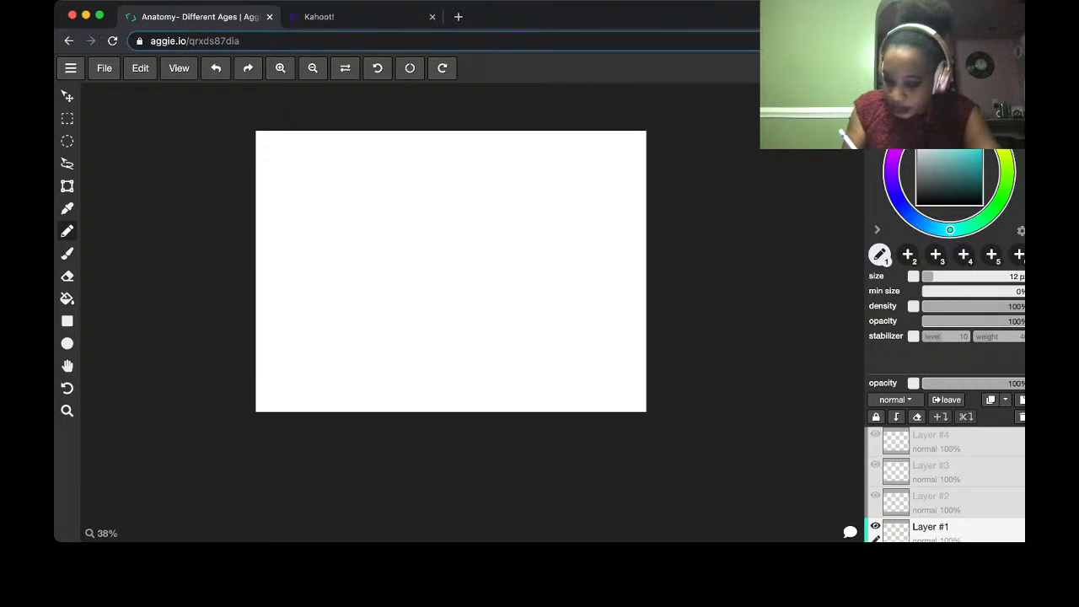
mouse_move(430, 175)
mouse_down()
mouse_move(426, 193)
mouse_move(433, 173)
mouse_up()
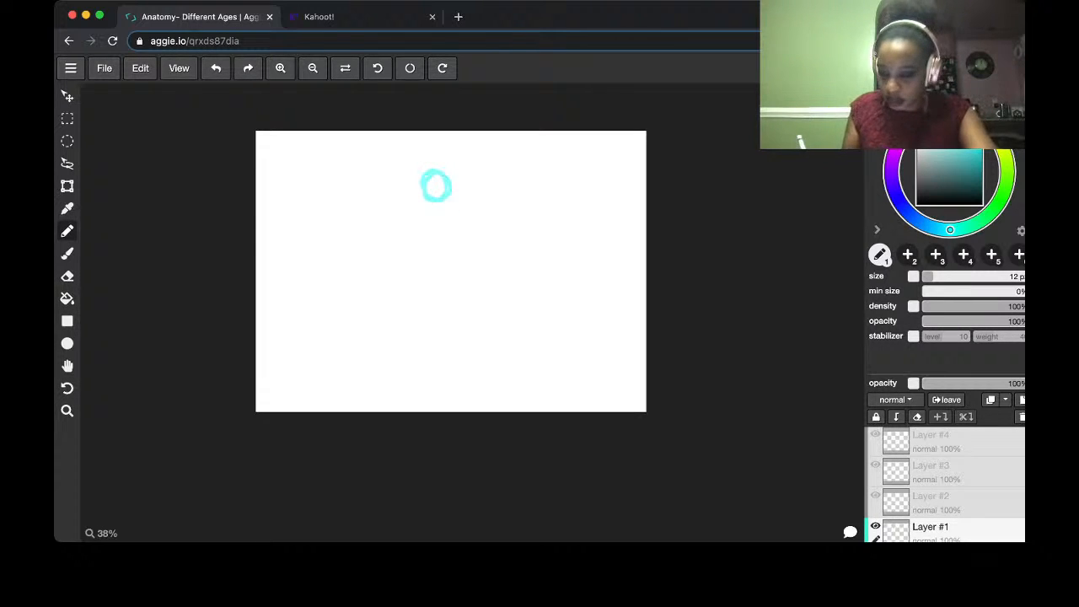
key(super+z)
Reduce the pencil size to 4 px and sketch a vertical column of seven stacked cyan circles on Layer #1
key([)
key([)
key([)
key([)
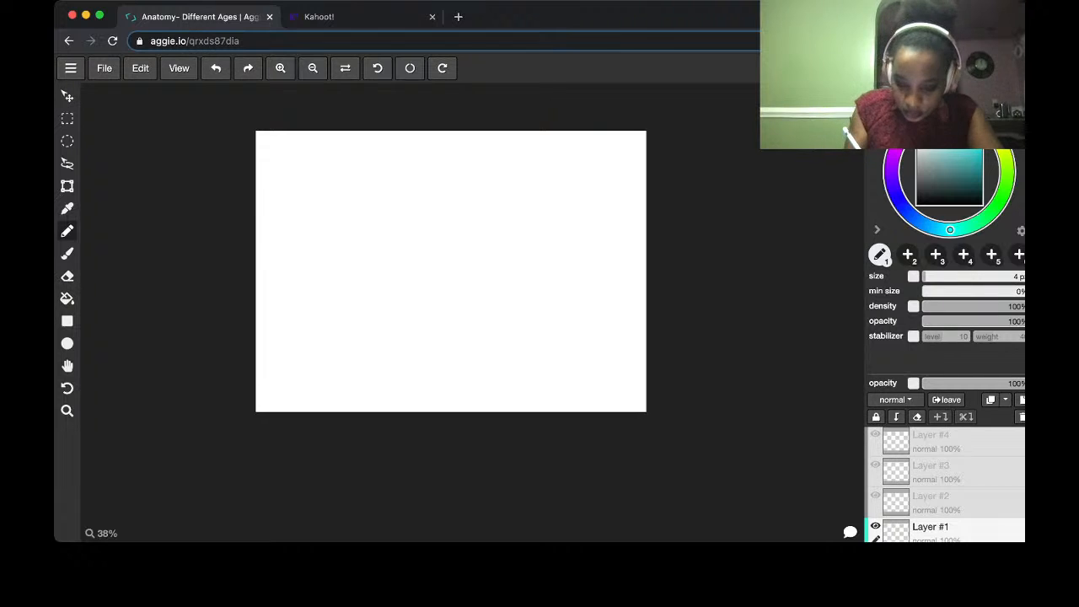
mouse_move(453, 199)
mouse_down()
mouse_move(445, 182)
mouse_move(450, 193)
mouse_move(430, 203)
mouse_move(430, 247)
mouse_move(446, 272)
mouse_up()
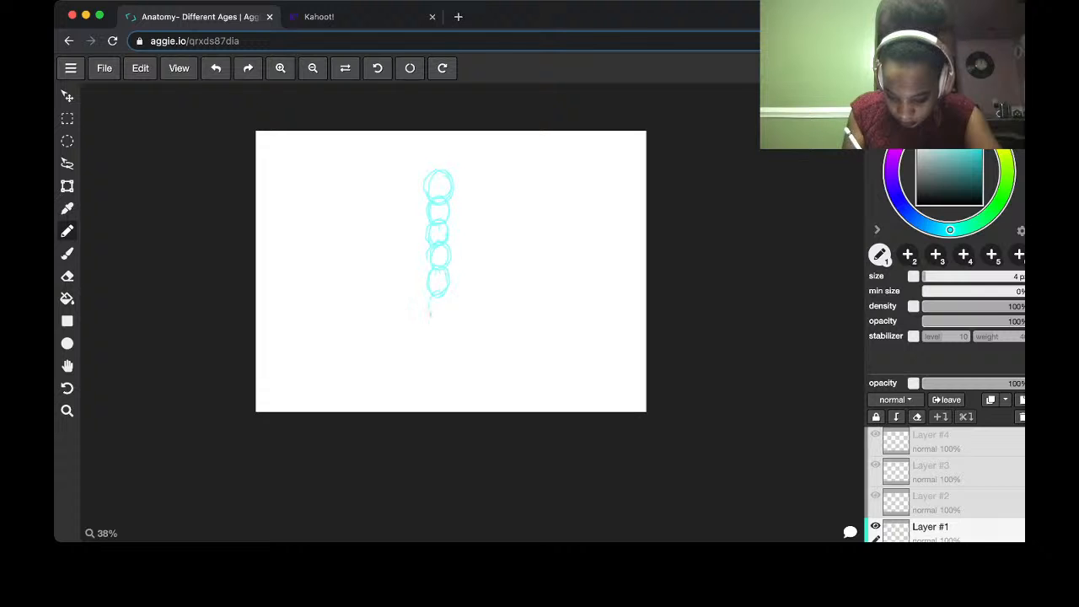
mouse_move(430, 315)
mouse_down()
mouse_move(441, 290)
mouse_move(447, 336)
mouse_move(433, 320)
mouse_up()
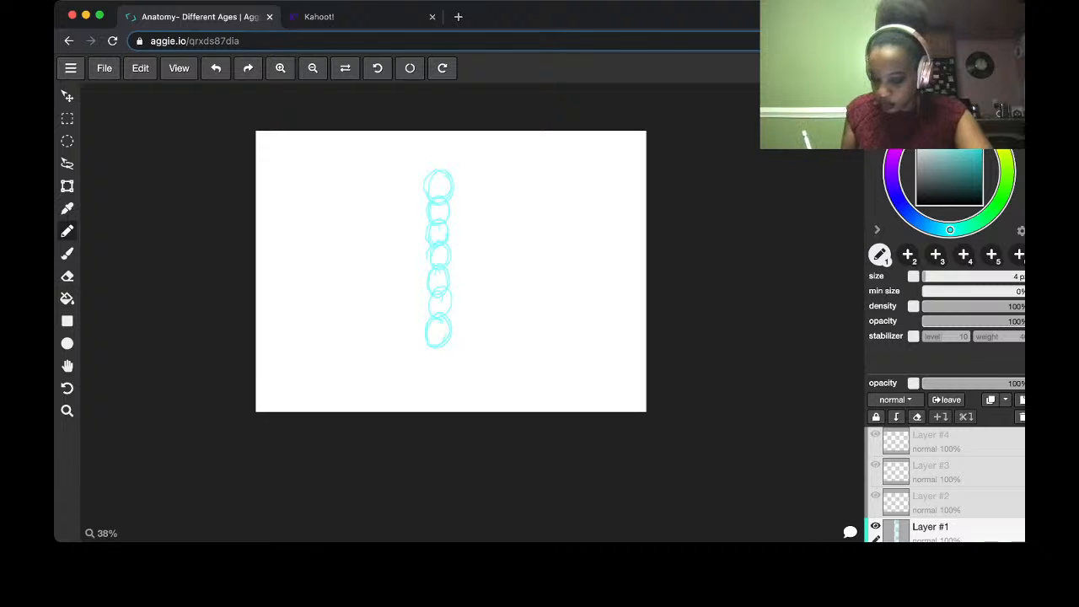
On Layer #2, sketch a larger head to the right of the circle column, with a centre line, jaw and two ears
click(953, 501)
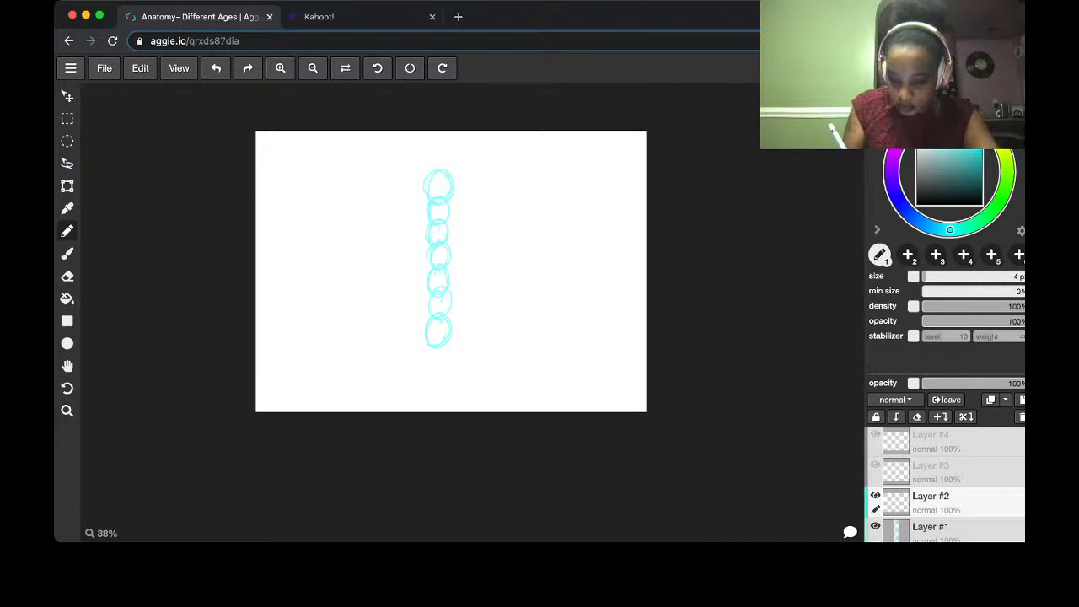
mouse_move(540, 179)
mouse_down()
mouse_move(535, 201)
mouse_move(571, 191)
mouse_move(549, 173)
mouse_up()
drag(549, 190, 551, 241)
drag(551, 167, 552, 234)
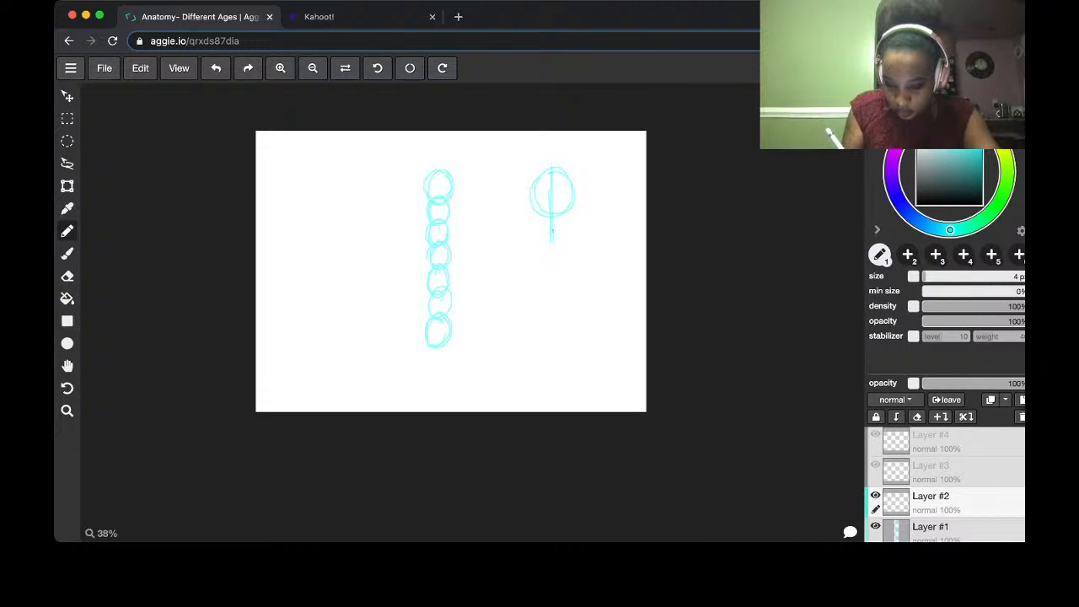
mouse_move(531, 191)
mouse_down()
mouse_move(534, 238)
mouse_move(547, 239)
mouse_up()
mouse_move(572, 187)
mouse_down()
mouse_move(573, 231)
mouse_move(552, 241)
mouse_up()
mouse_move(530, 197)
mouse_down()
mouse_move(515, 193)
mouse_move(525, 213)
mouse_up()
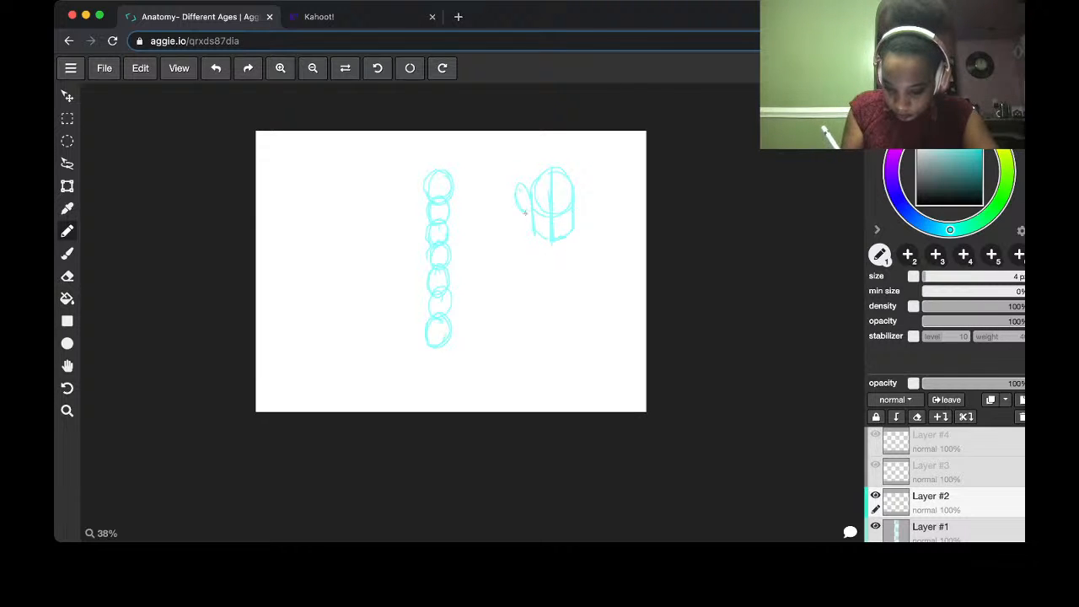
drag(576, 181, 576, 215)
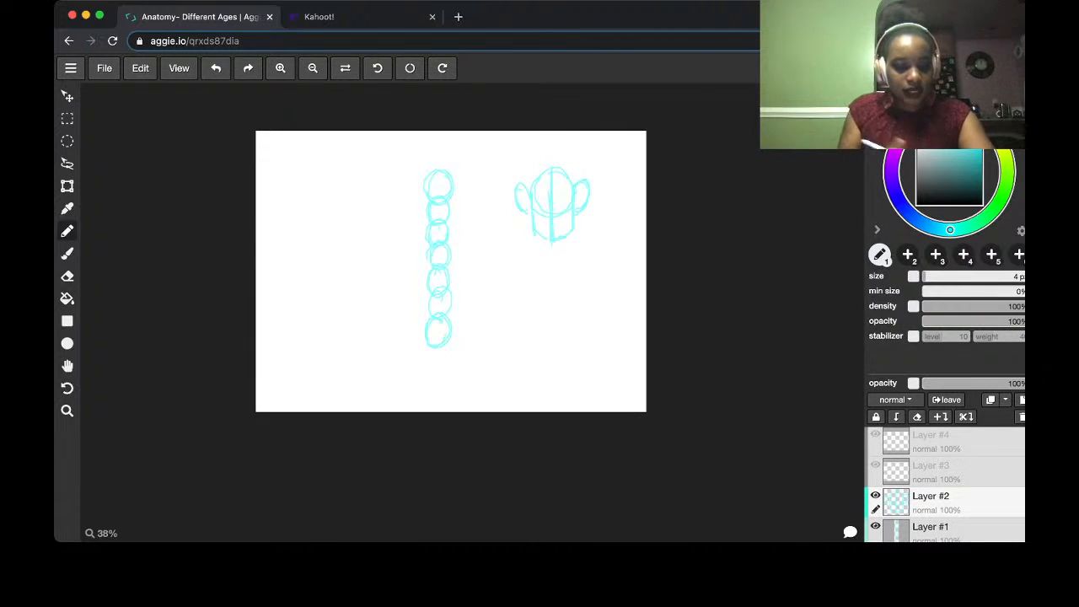
Lasso the head sketch, scale it down to about half size and move it beside the column's top circle
key(l)
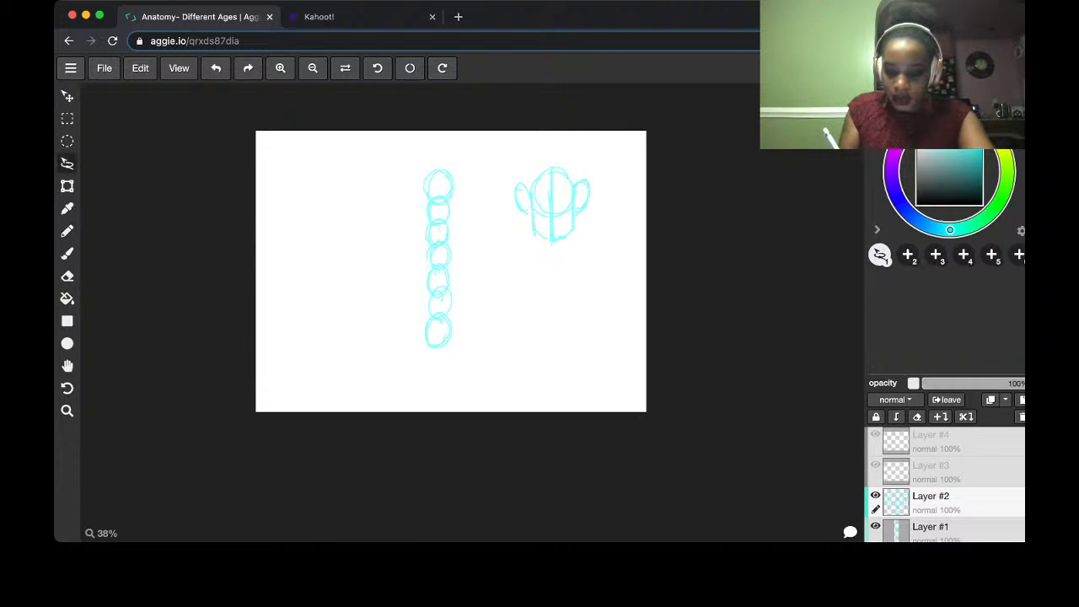
mouse_move(619, 163)
mouse_down()
mouse_move(590, 274)
mouse_move(602, 160)
mouse_up()
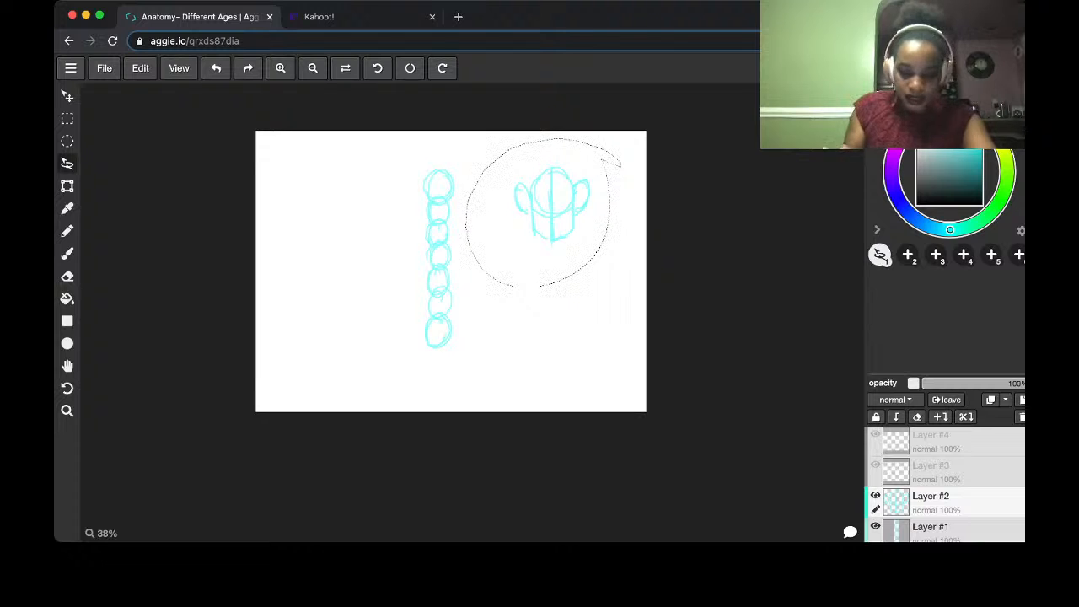
key(v)
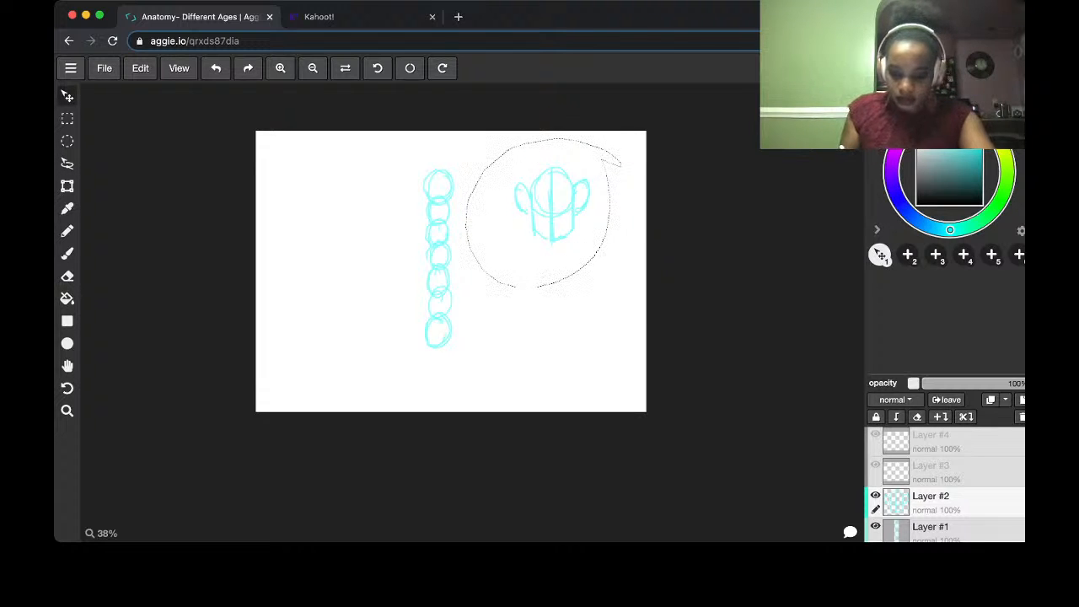
key(t)
mouse_move(465, 287)
mouse_down()
mouse_move(551, 227)
mouse_move(466, 287)
mouse_move(547, 208)
mouse_up()
mouse_move(584, 173)
mouse_down()
mouse_move(455, 192)
mouse_move(475, 189)
mouse_up()
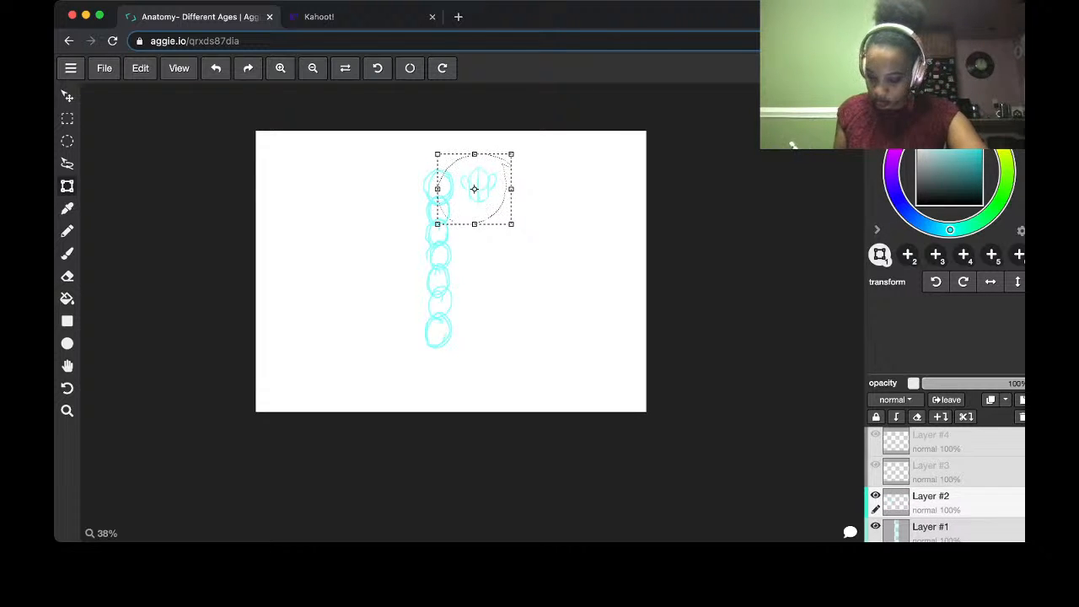
Clear the selection and move the circle column on Layer #1 to the left side of the canvas
click(952, 529)
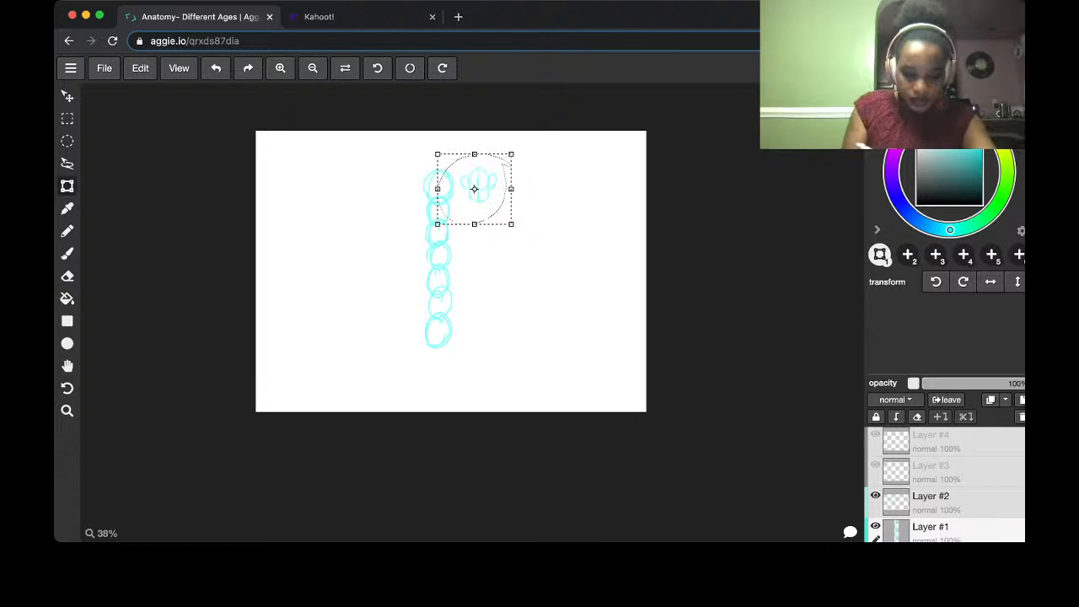
key(l)
key(super+d)
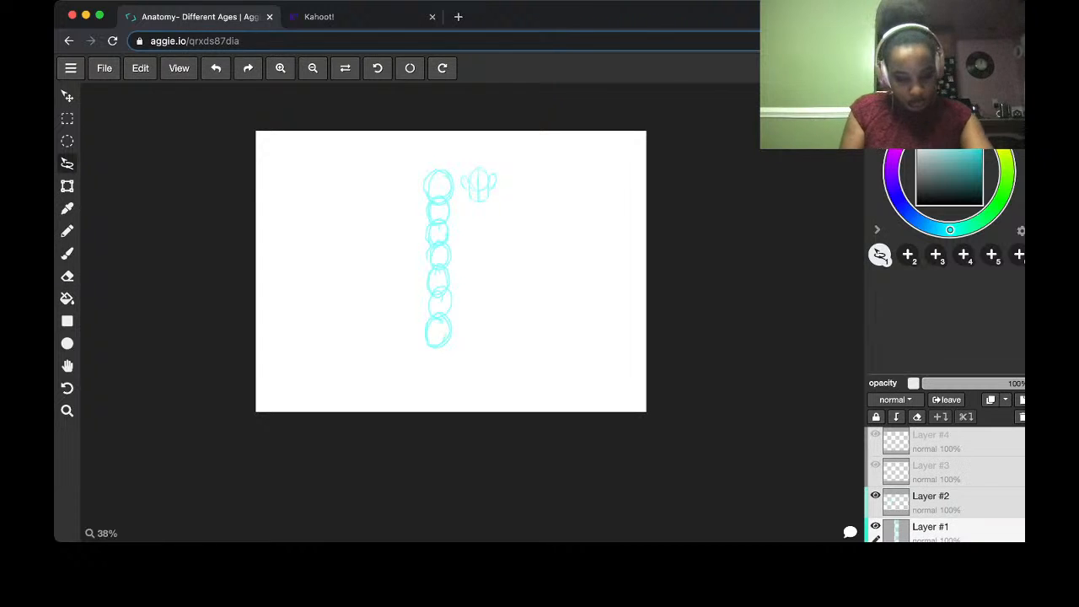
key(t)
drag(437, 259, 335, 261)
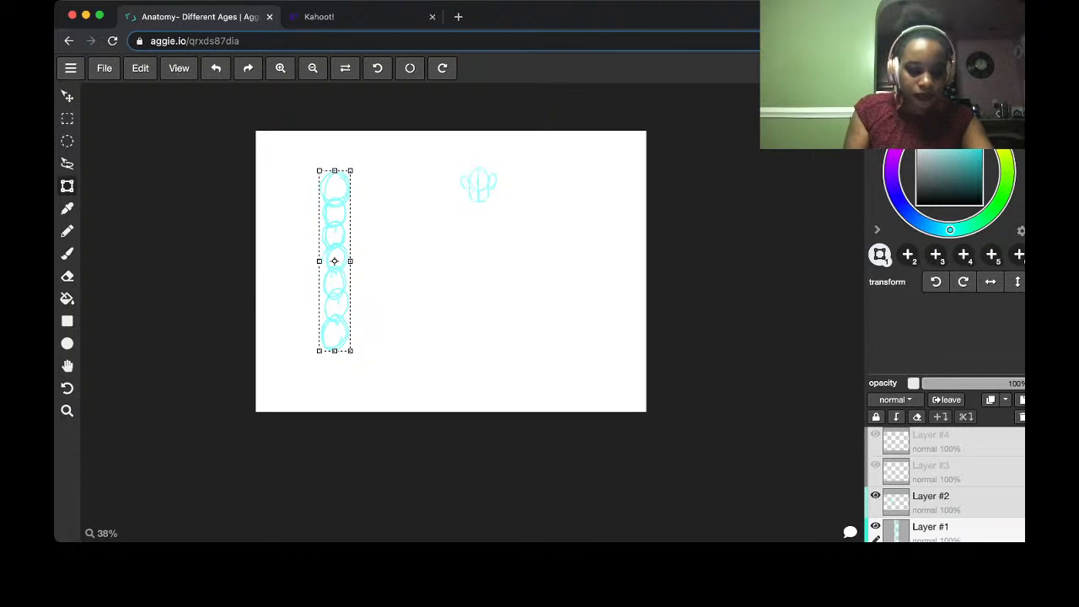
key(l)
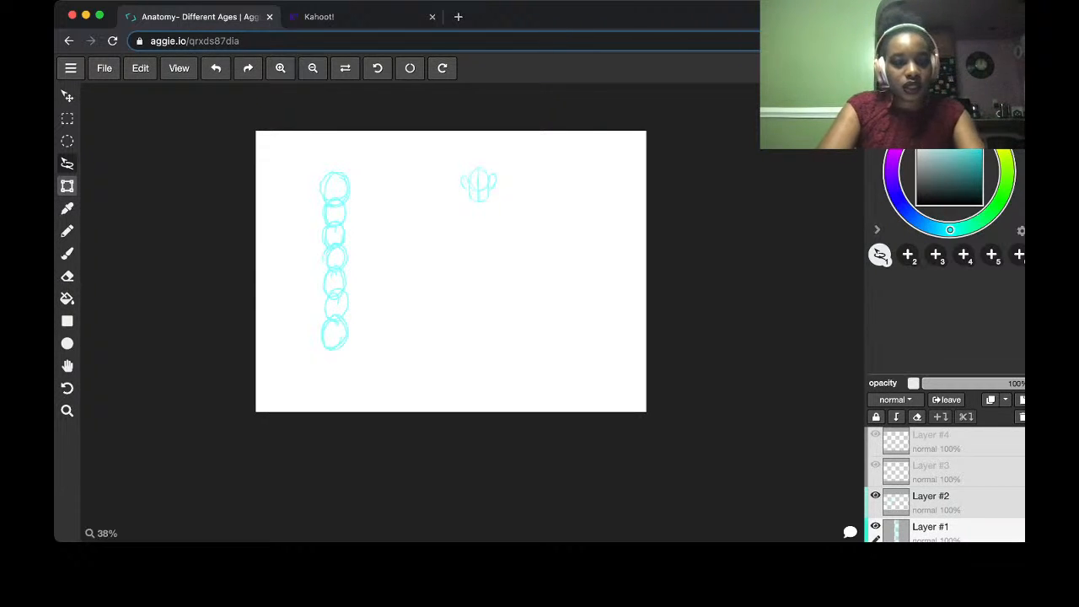
click(67, 185)
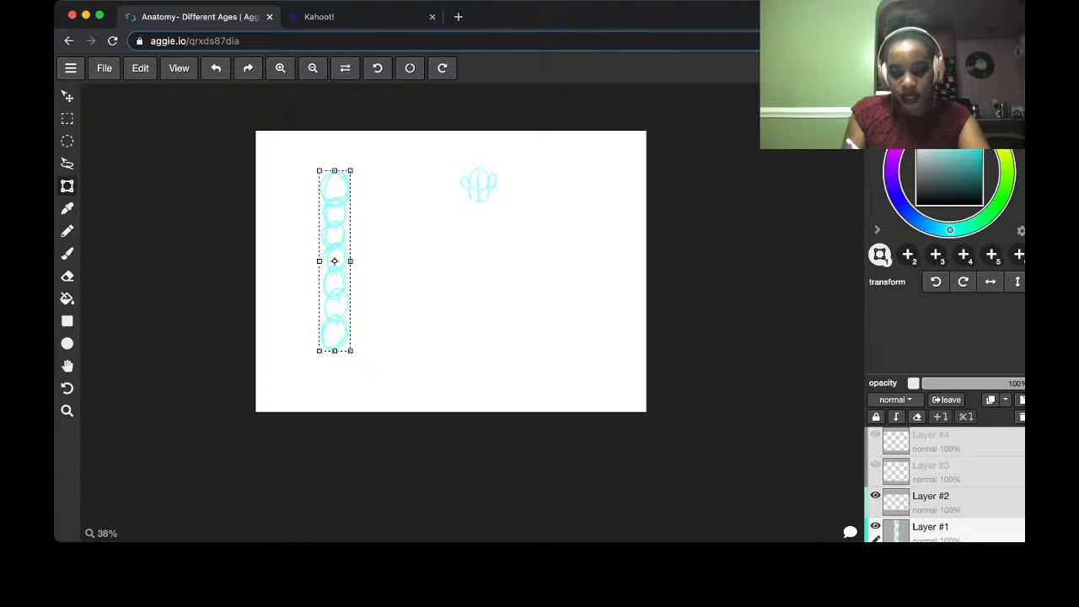
mouse_move(334, 260)
mouse_down()
mouse_move(390, 260)
mouse_move(325, 266)
mouse_up()
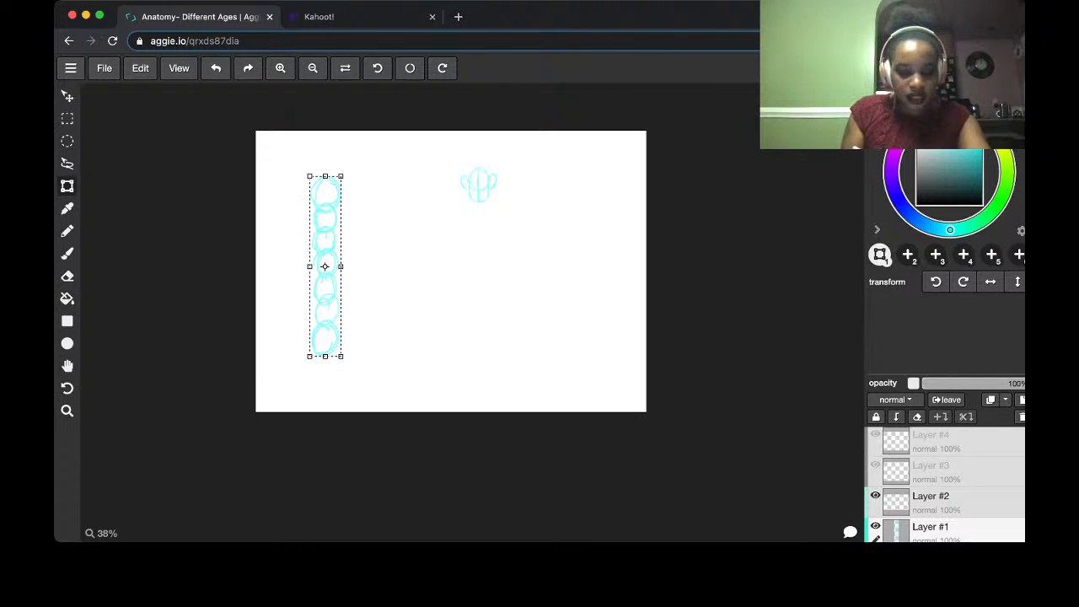
key(l)
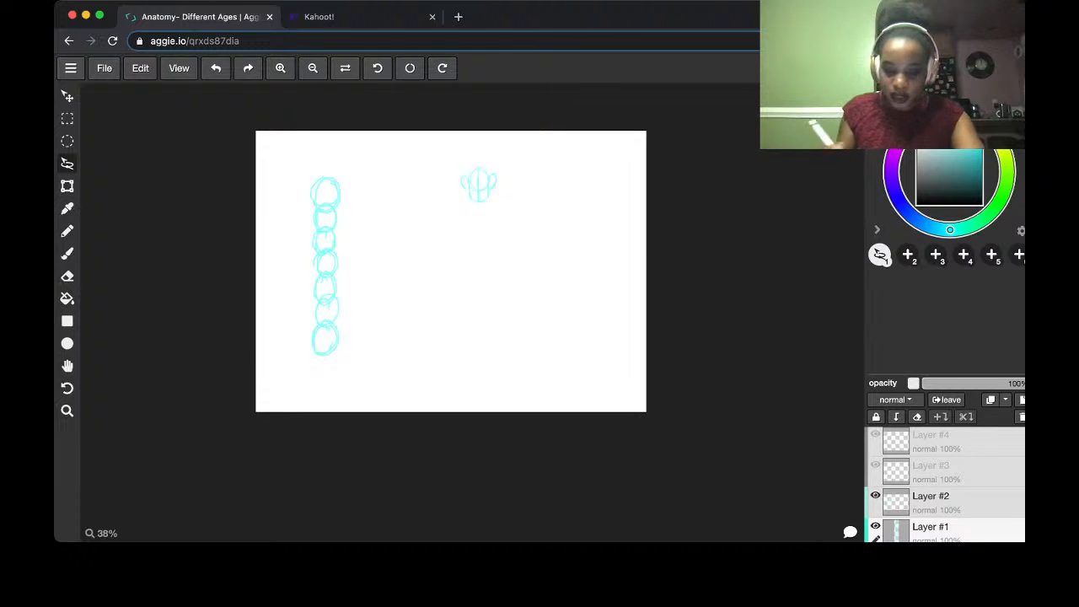
Make Layer #2 the active layer again, then undo and redo the last change
click(948, 503)
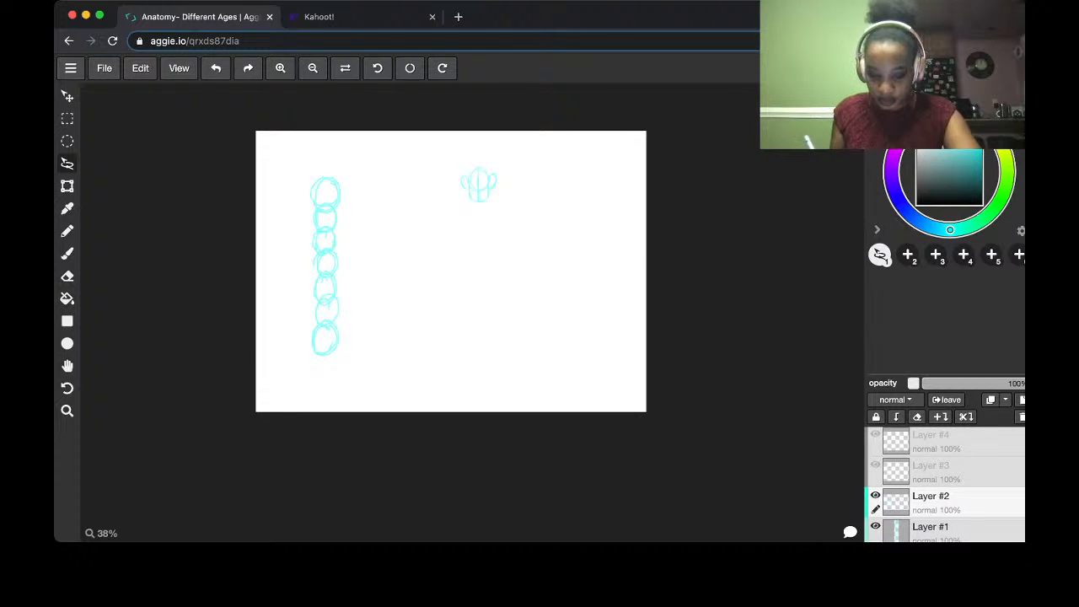
key(super+z)
key(super+shift+z)
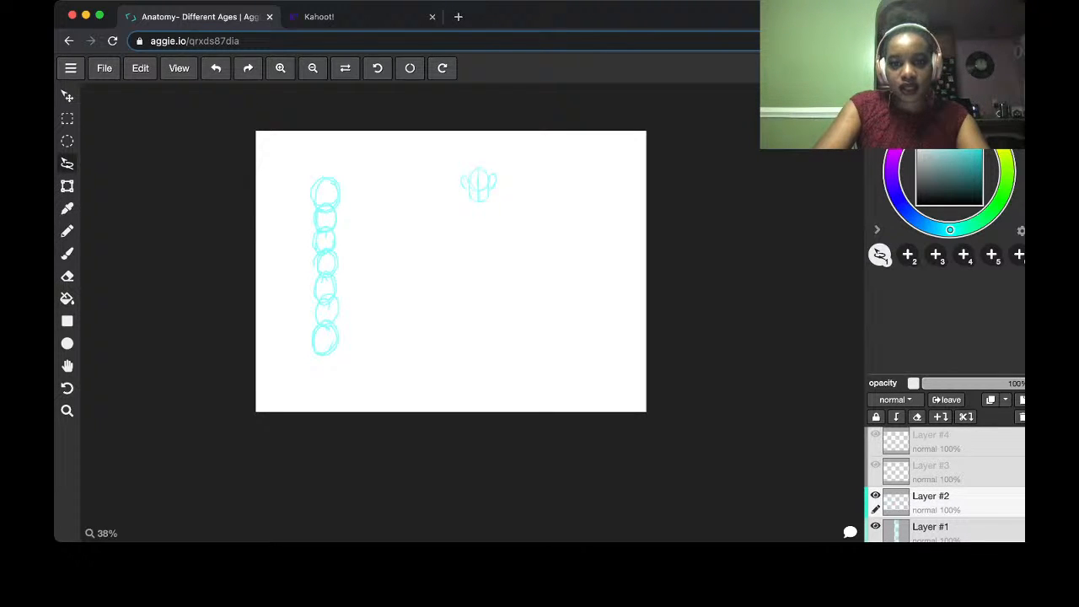
Lasso the head sketch on Layer #2, move it slightly down level with the column's top circle, and clear the selection
mouse_move(439, 196)
mouse_down()
mouse_move(482, 221)
mouse_move(502, 204)
mouse_move(491, 159)
mouse_up()
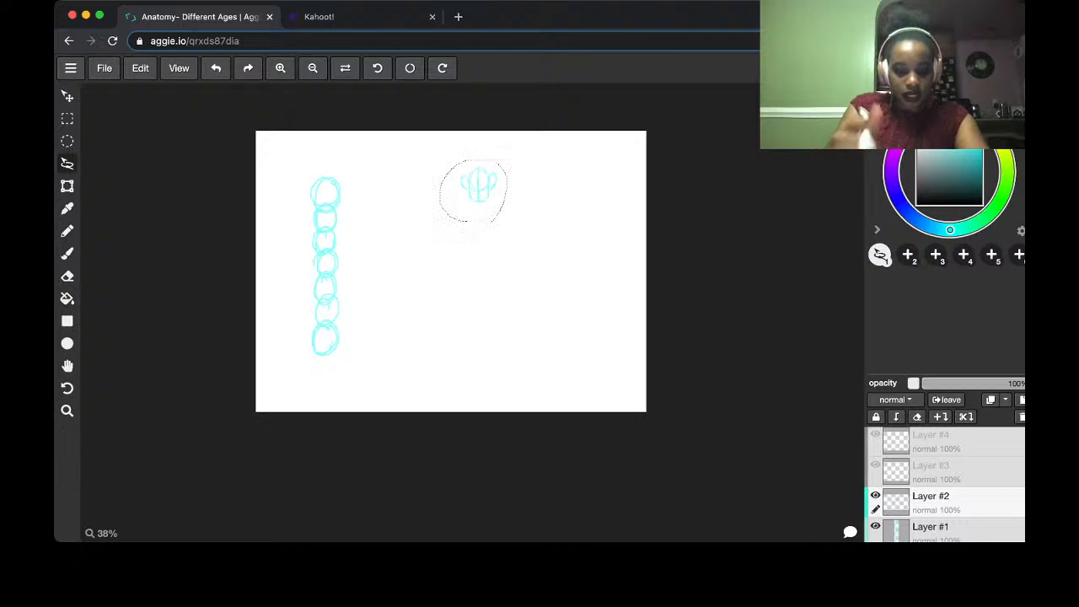
key(ctrl+t)
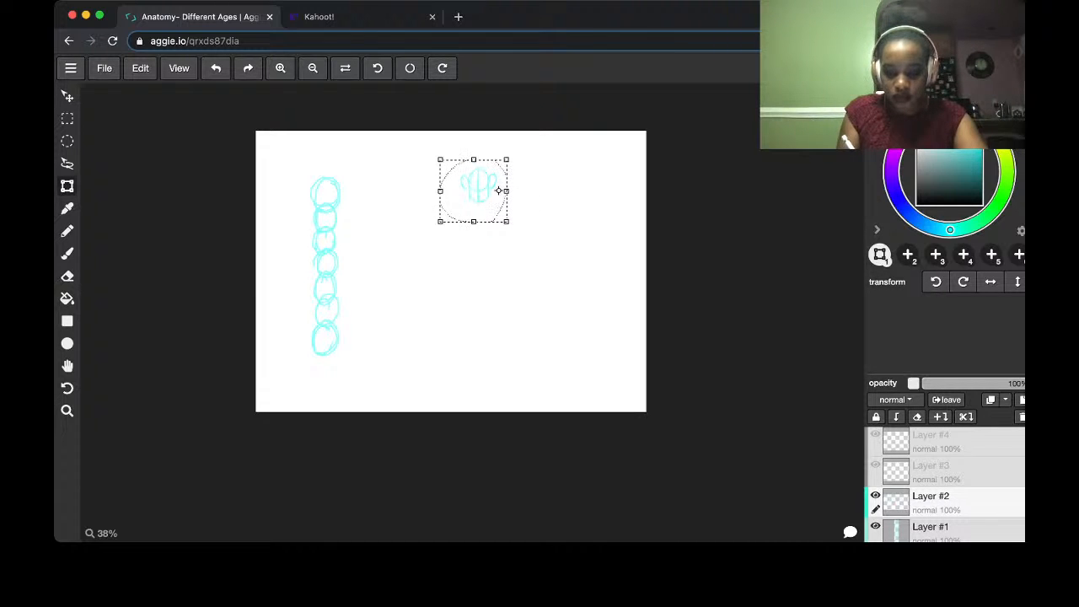
drag(483, 190, 481, 194)
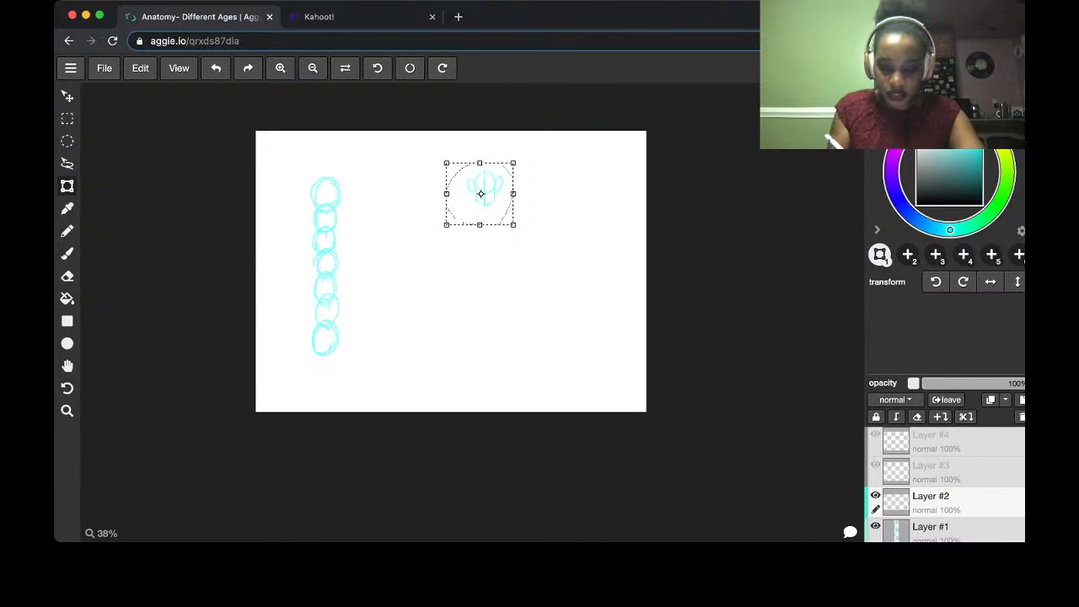
drag(480, 194, 476, 198)
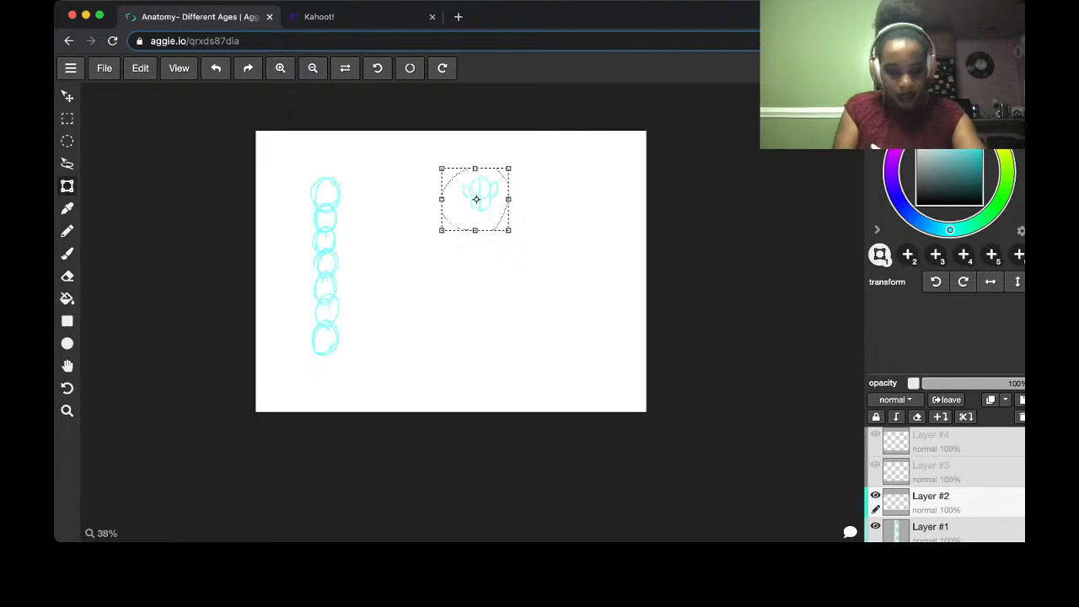
key(l)
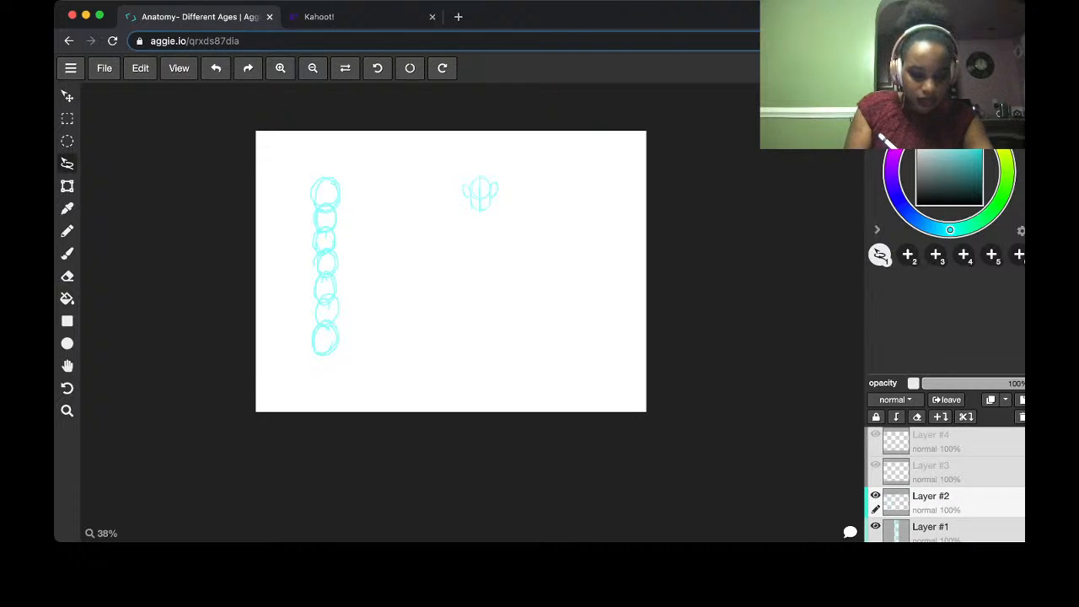
Sketch a short, narrow neck below the head's chin with the 4 px pencil on Layer #2
key(b)
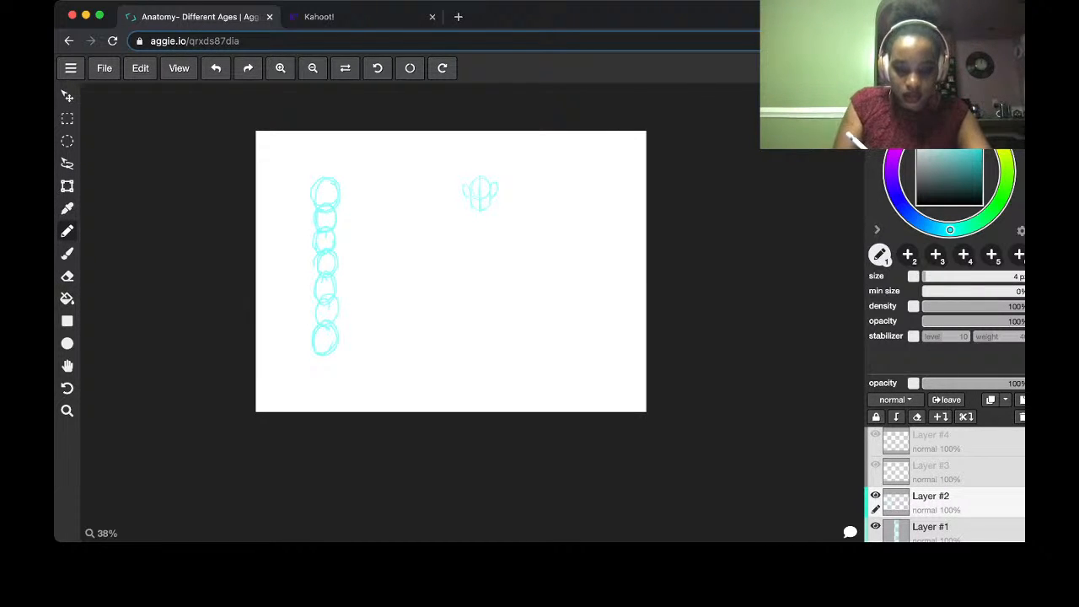
key(super+plus)
key(super+plus)
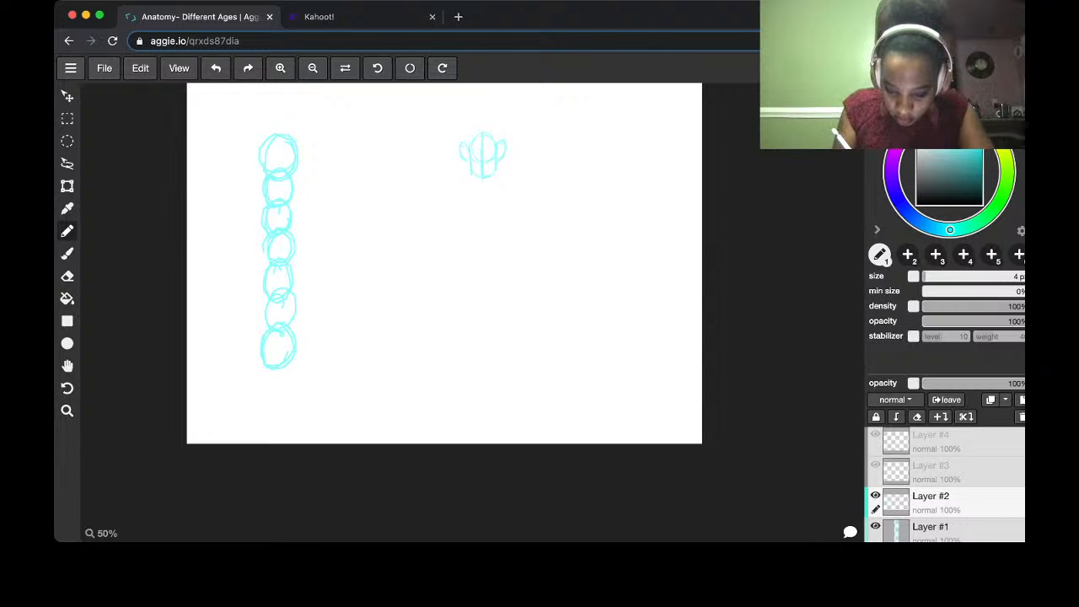
drag(477, 174, 486, 188)
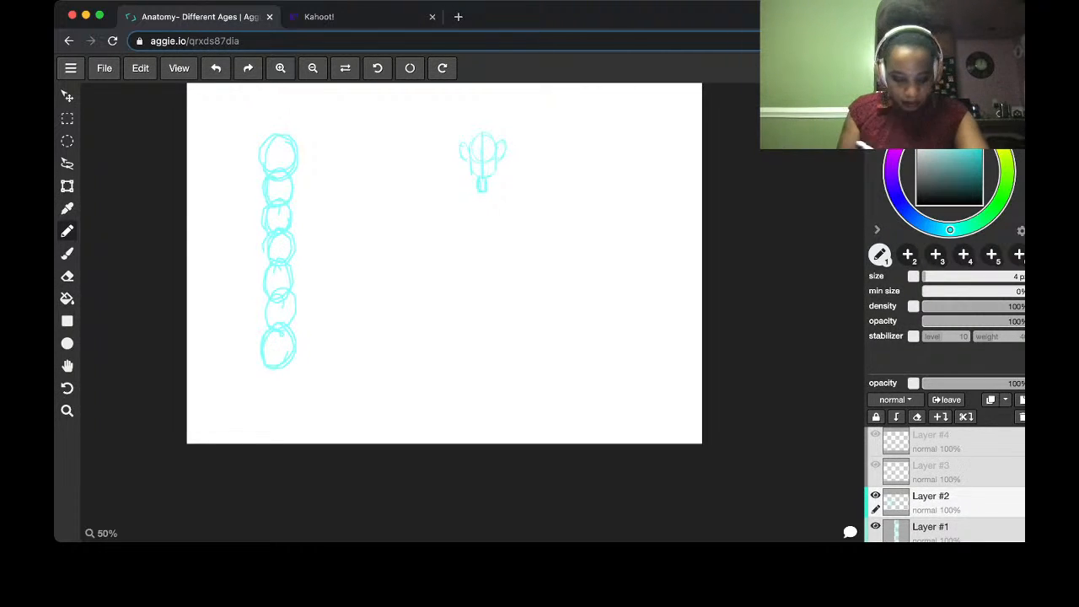
Move the circle column on Layer #1 right until it stands close beside the head, then return to Layer #2
click(944, 529)
key(ctrl+t)
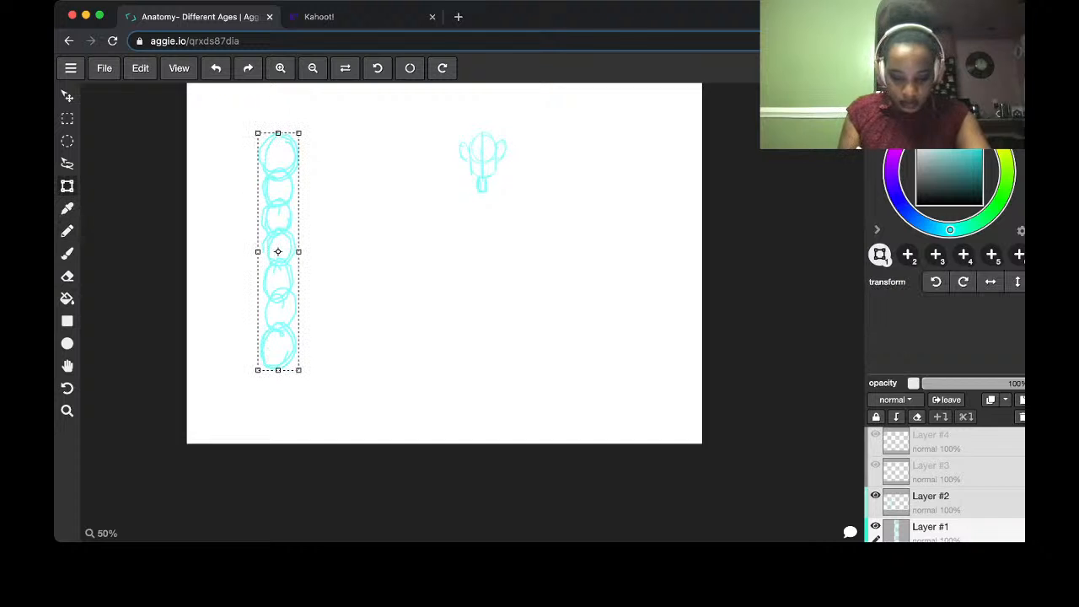
drag(278, 251, 388, 252)
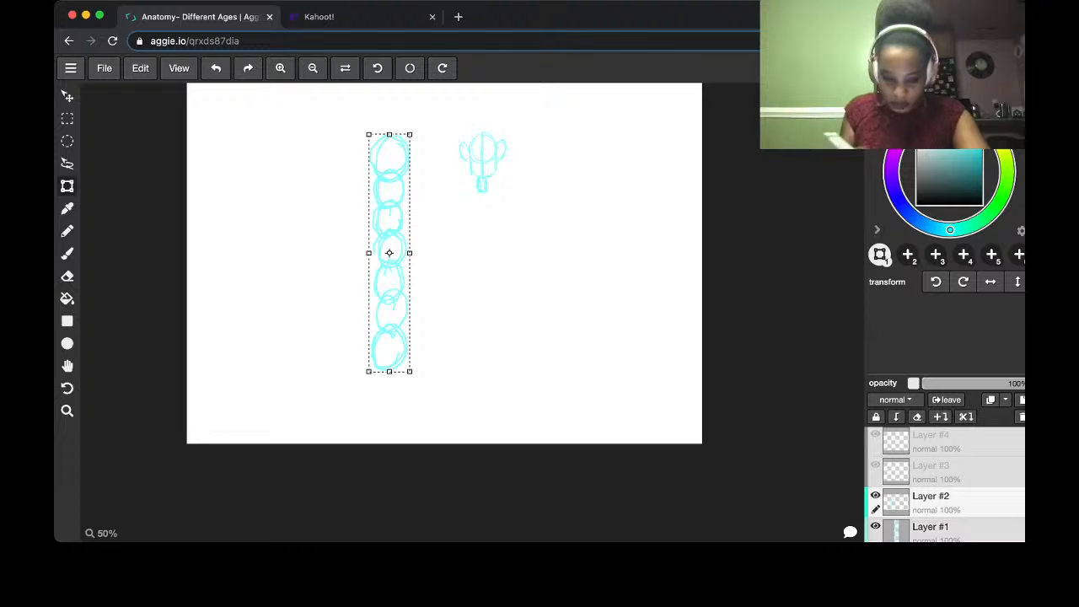
key(l)
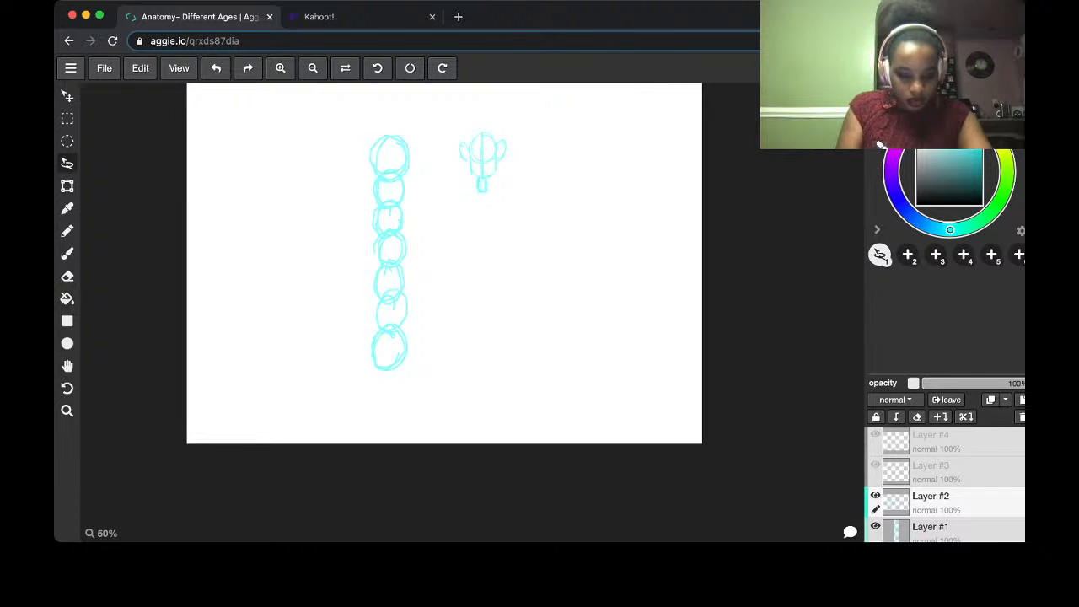
Sketch the torso below the neck with the pencil, drawing two upright sides, a waist line and an outer stroke on its left
key(b)
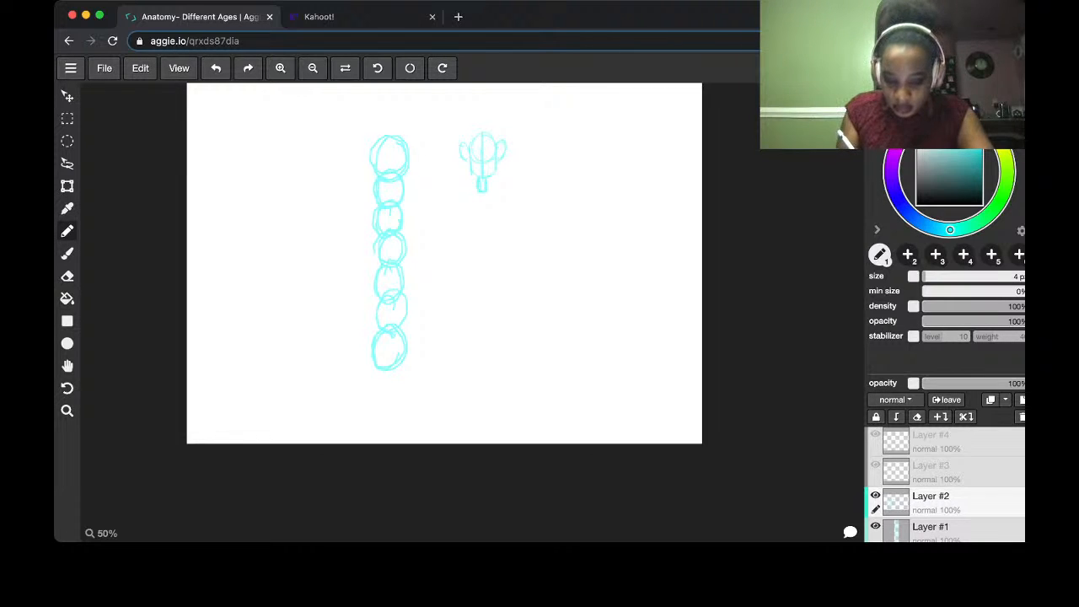
mouse_move(461, 200)
mouse_down()
mouse_move(461, 253)
mouse_move(463, 202)
mouse_up()
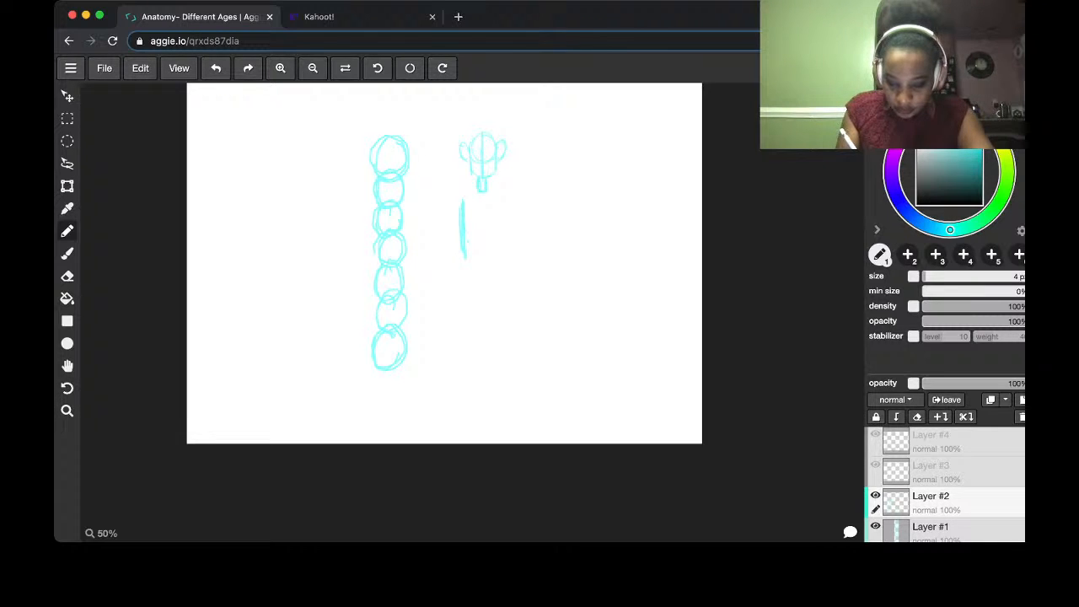
drag(463, 239, 497, 236)
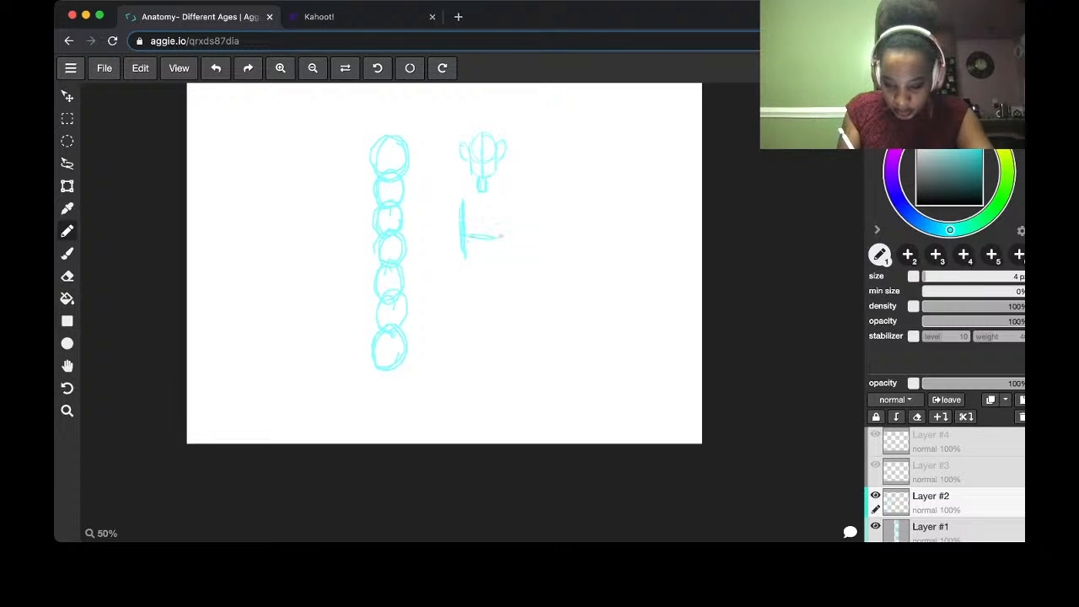
drag(502, 198, 504, 238)
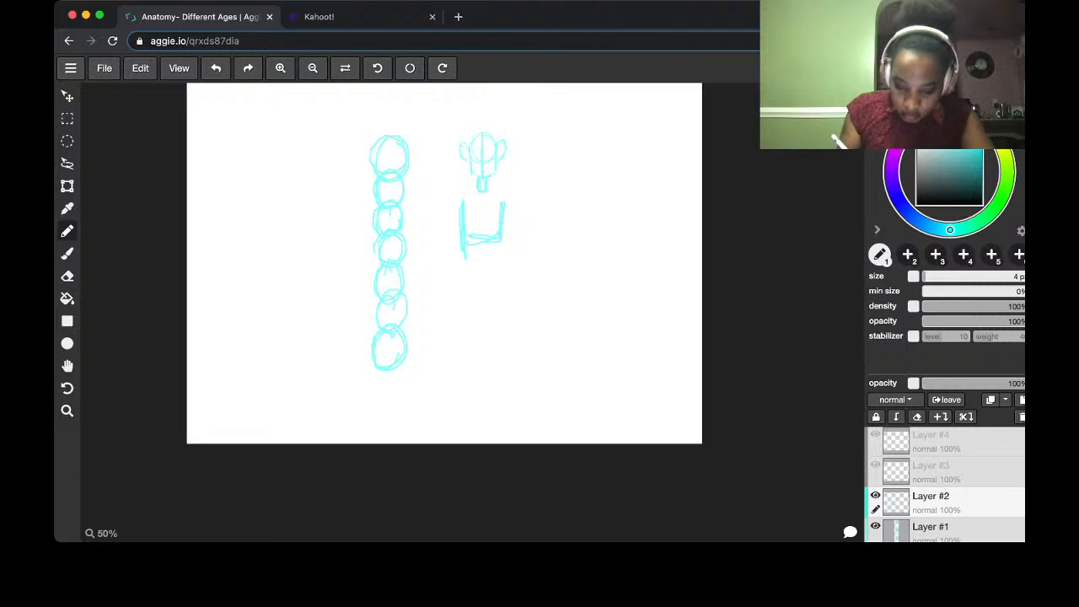
drag(457, 206, 456, 245)
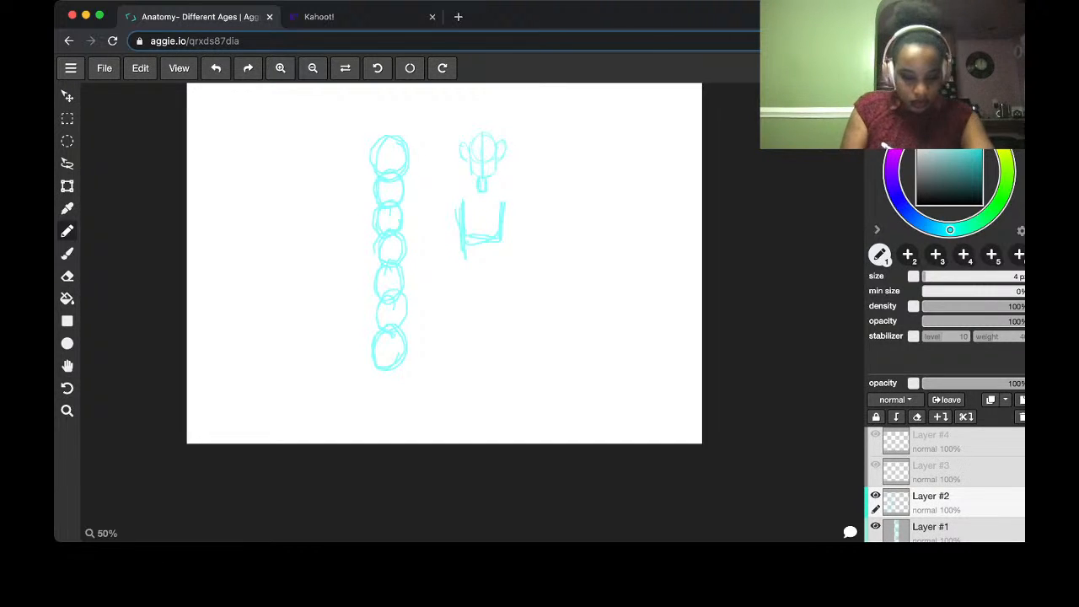
Lasso the head and neck, scale them down slightly, recentre them above the torso and clear the selection
key(l)
mouse_move(524, 156)
mouse_down()
mouse_move(461, 174)
mouse_move(453, 140)
mouse_move(527, 131)
mouse_up()
key(v)
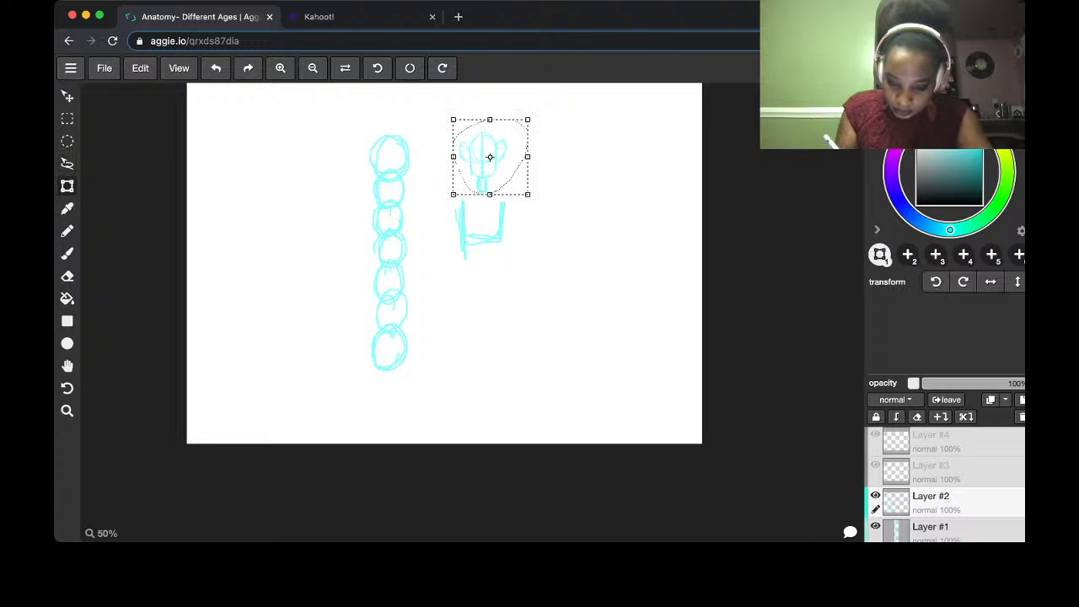
drag(527, 195, 517, 184)
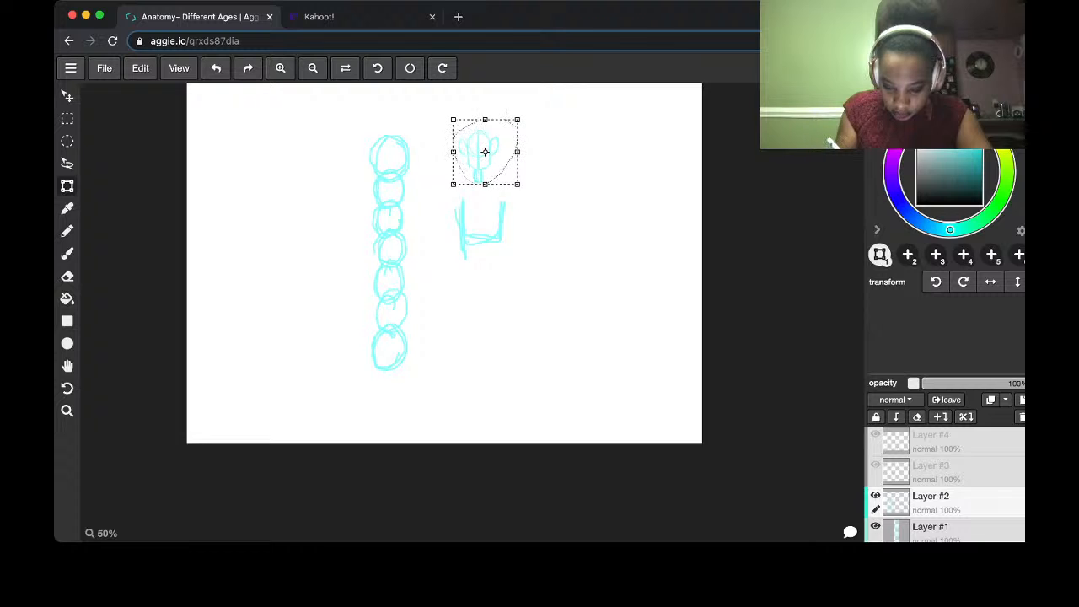
drag(485, 151, 487, 155)
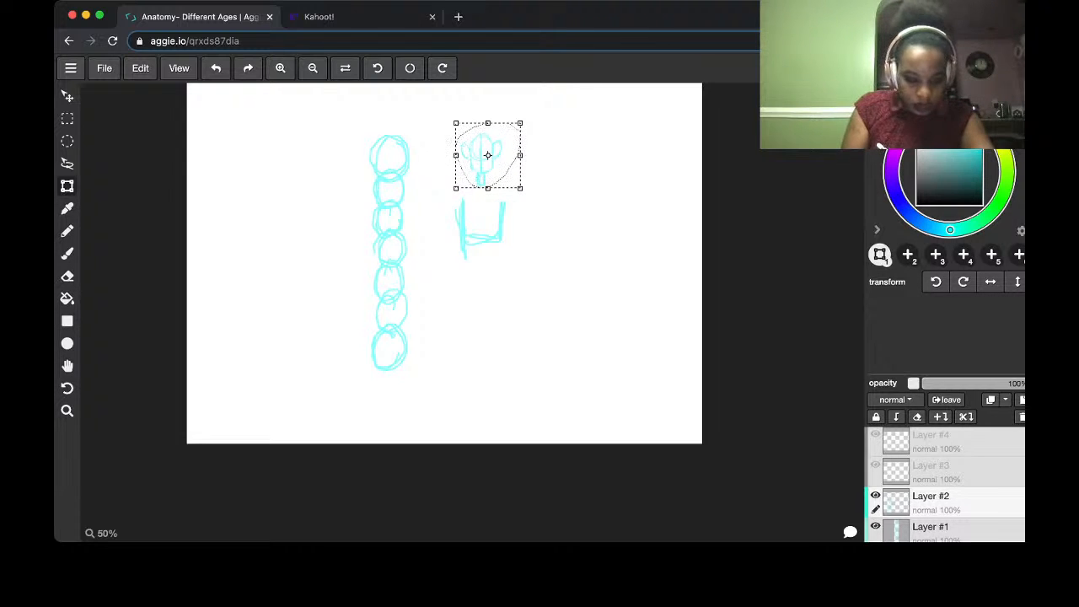
key(b)
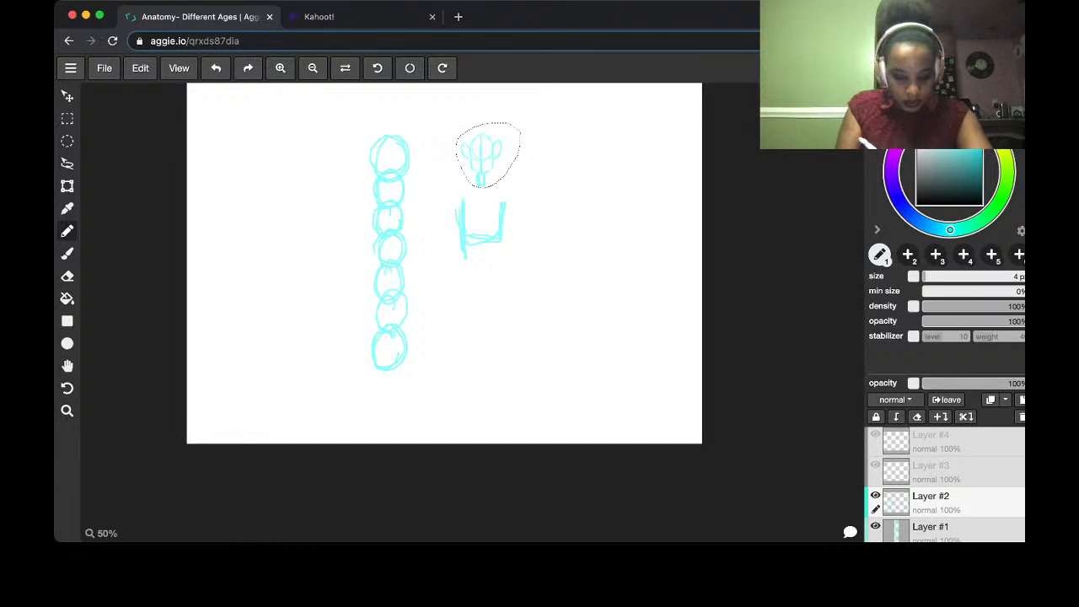
key(m)
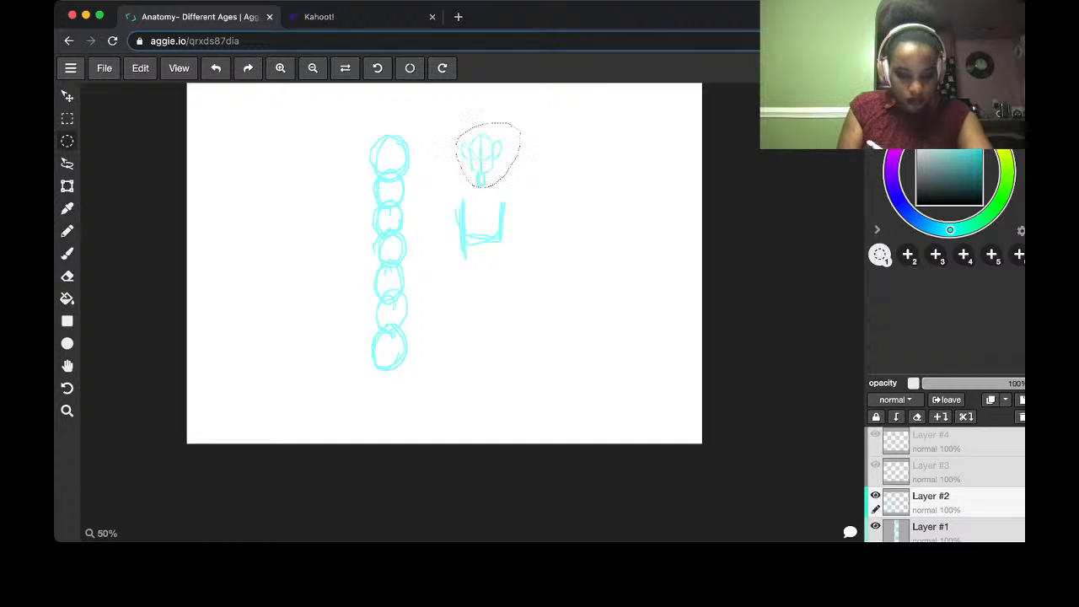
key(l)
key(super+d)
Draw a curved outer stroke along the torso's right side with the 4 px pencil
key(i)
key(b)
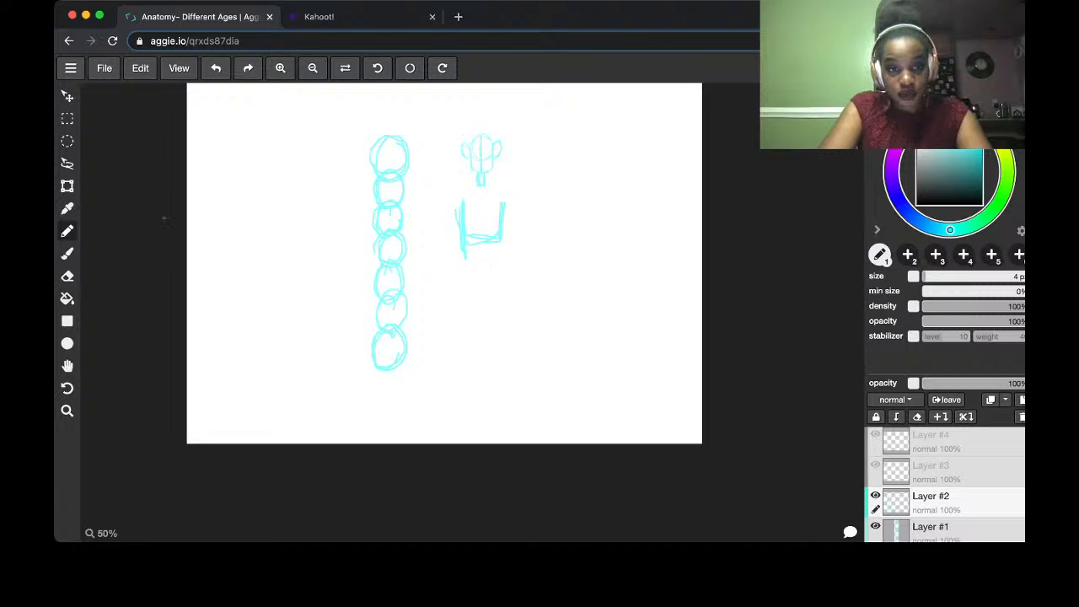
click(66, 253)
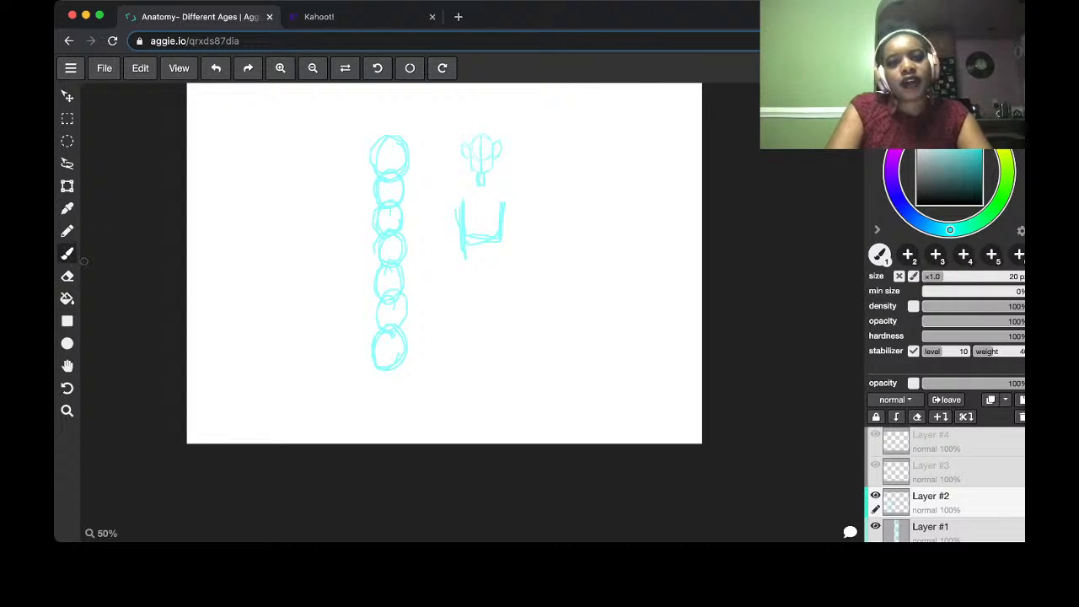
click(66, 230)
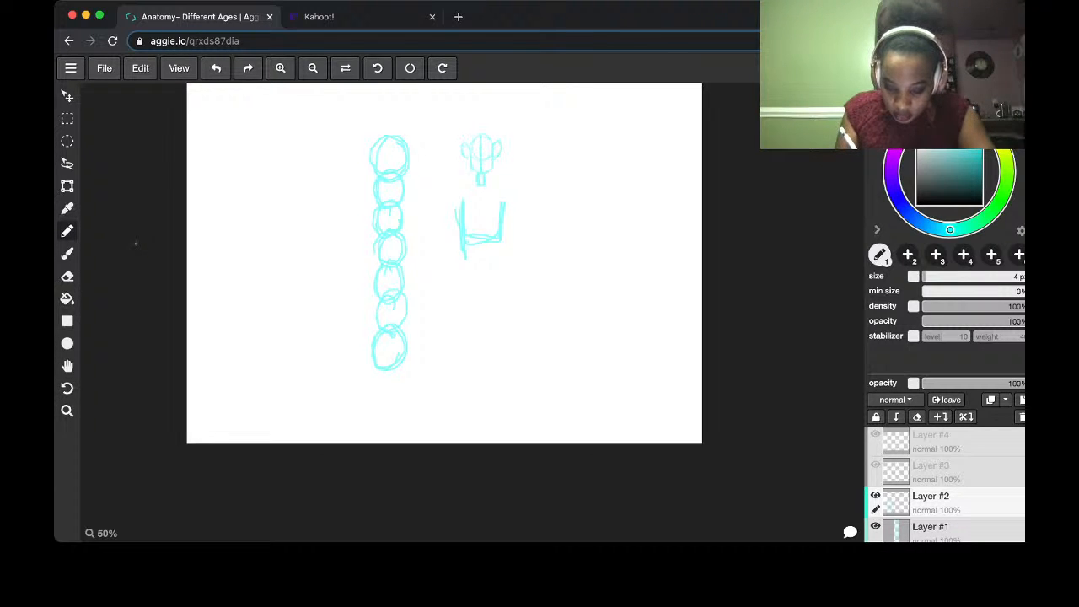
mouse_move(505, 209)
mouse_down()
mouse_move(506, 236)
mouse_move(505, 216)
mouse_up()
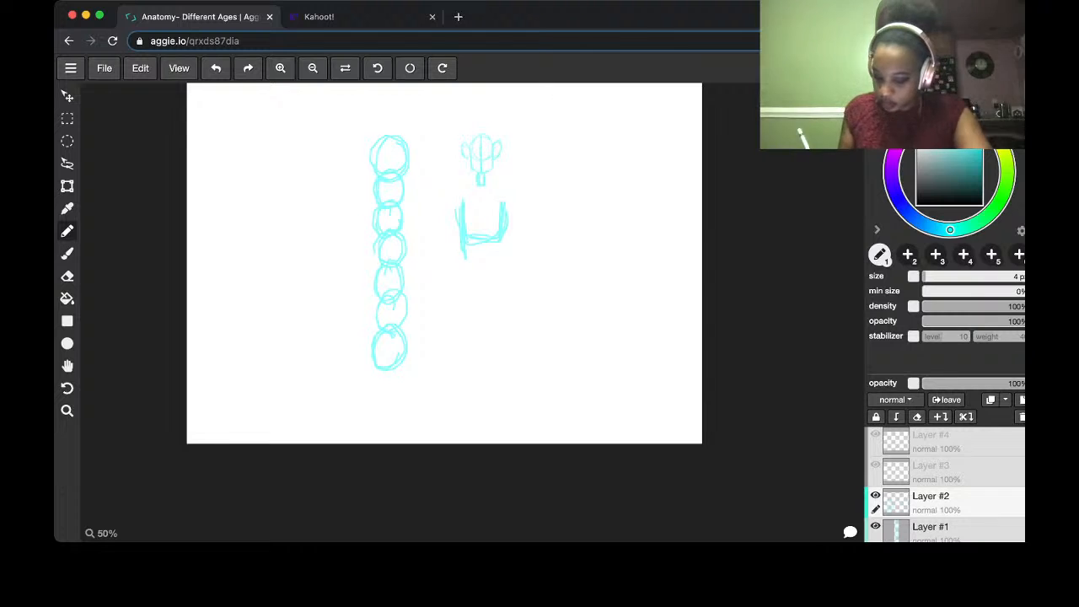
Stretch the circle column on Layer #1 slightly taller and wider, keeping its top edge in place
click(944, 527)
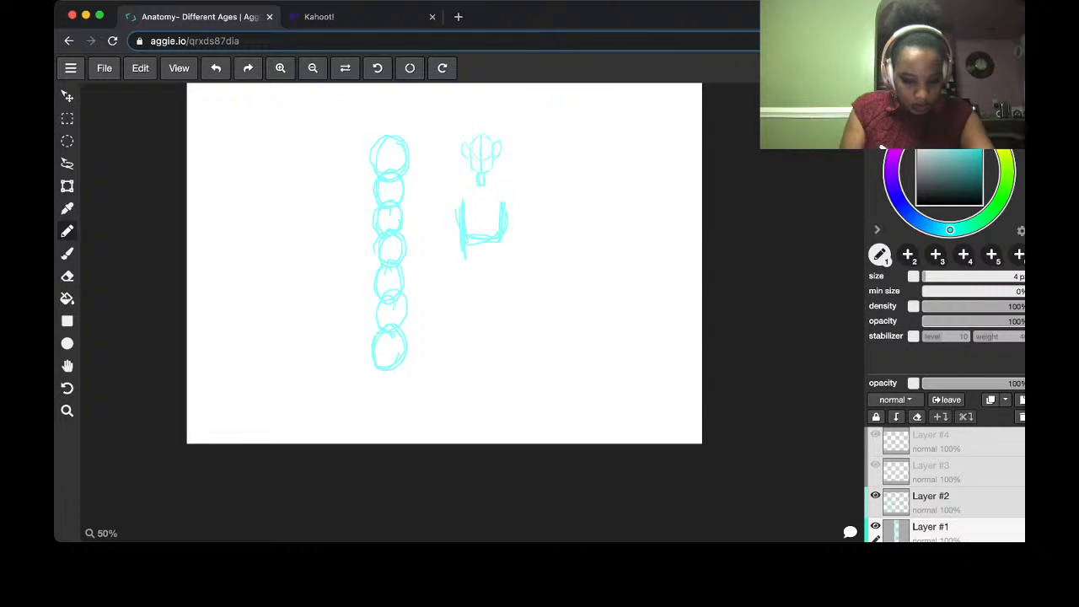
key(t)
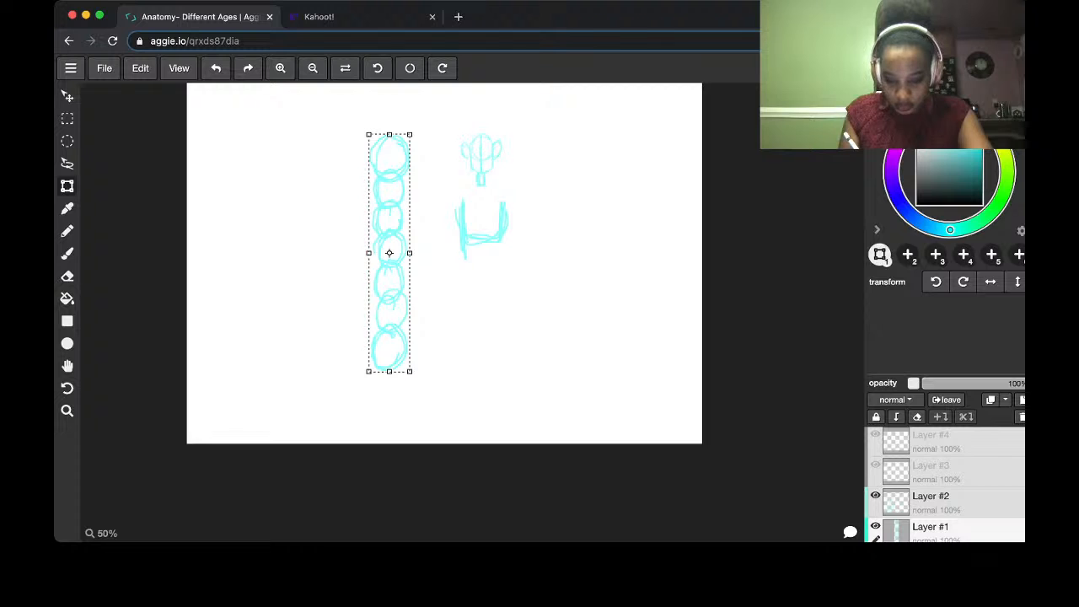
mouse_move(410, 371)
mouse_down()
mouse_move(418, 413)
mouse_move(413, 390)
mouse_up()
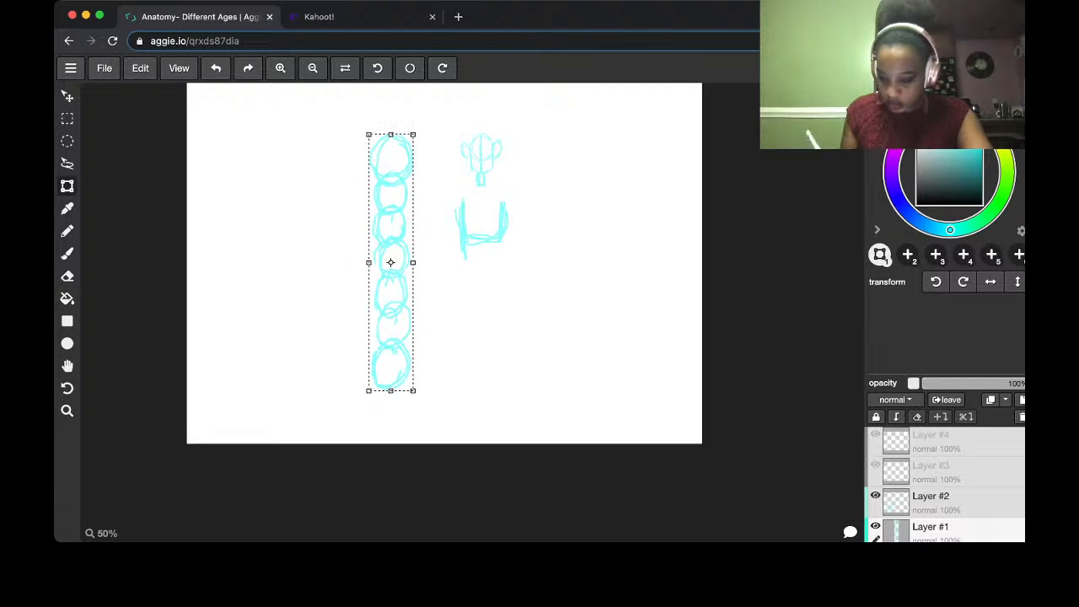
click(66, 163)
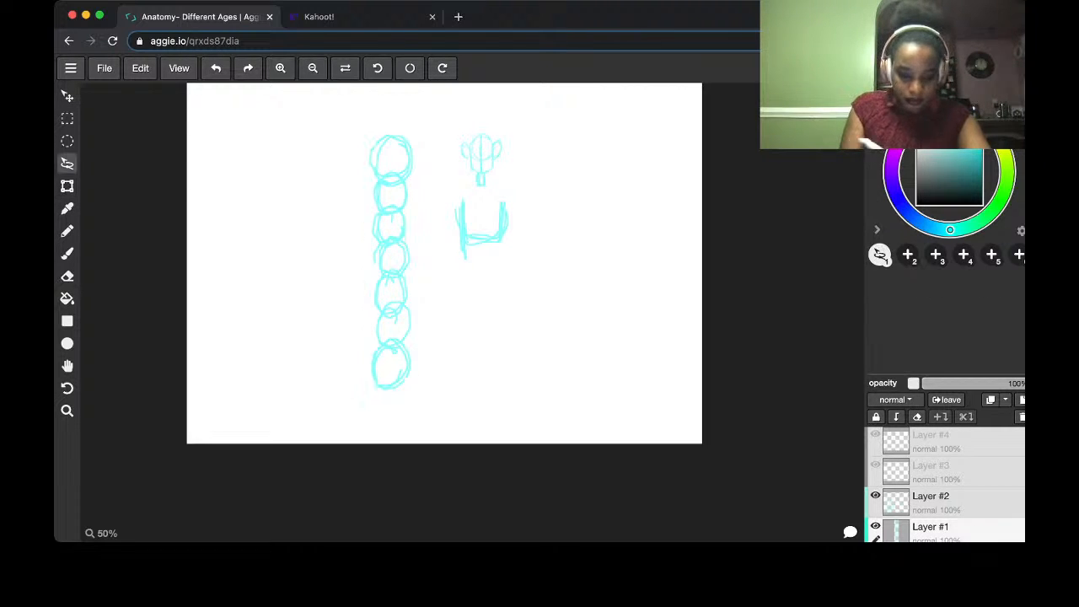
On Layer #1, sketch a hip circle below the torso and two long straight legs extending down from it
click(66, 231)
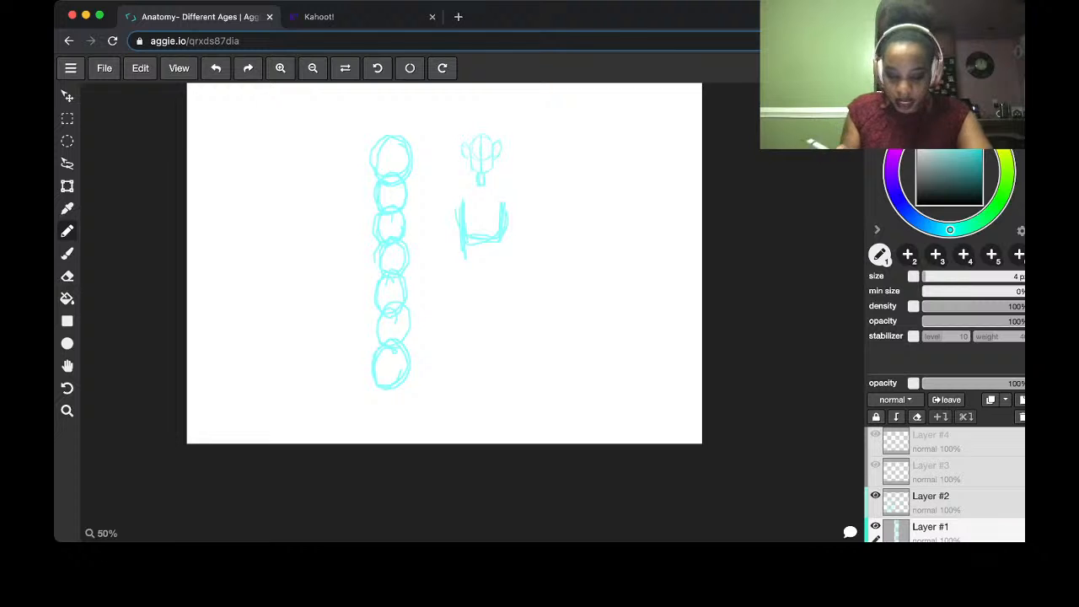
mouse_move(462, 253)
mouse_down()
mouse_move(460, 268)
mouse_move(491, 271)
mouse_move(472, 270)
mouse_move(477, 234)
mouse_move(491, 261)
mouse_up()
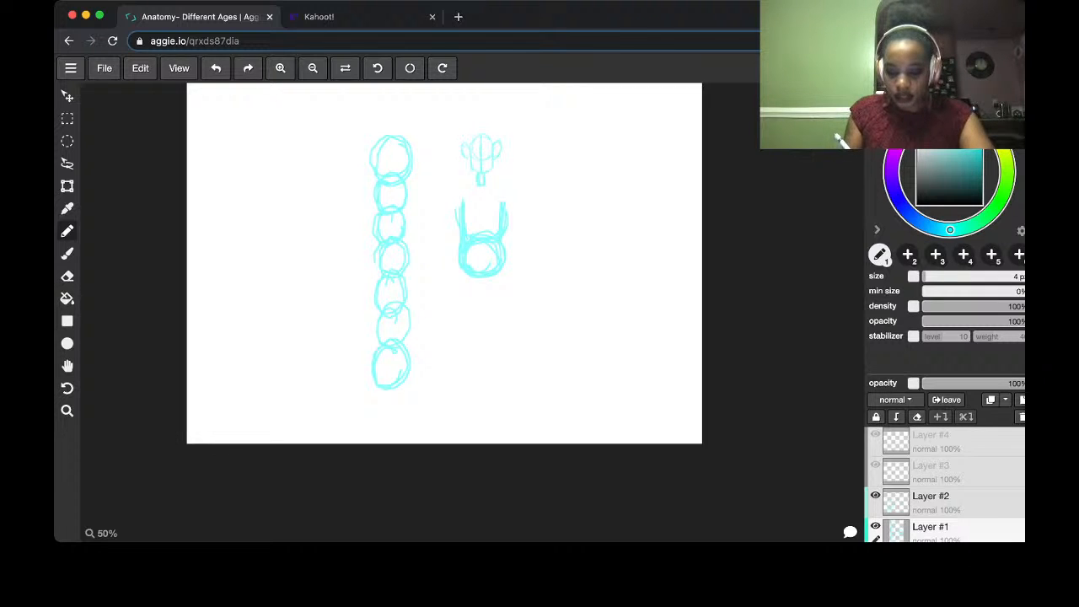
mouse_move(461, 270)
mouse_down()
mouse_move(460, 303)
mouse_move(461, 258)
mouse_move(466, 380)
mouse_up()
mouse_move(463, 293)
mouse_down()
mouse_move(461, 377)
mouse_move(481, 374)
mouse_up()
drag(479, 283, 477, 383)
drag(477, 305, 477, 351)
mouse_move(477, 296)
mouse_down()
mouse_move(476, 370)
mouse_move(494, 295)
mouse_up()
drag(504, 251, 508, 376)
drag(507, 286, 509, 375)
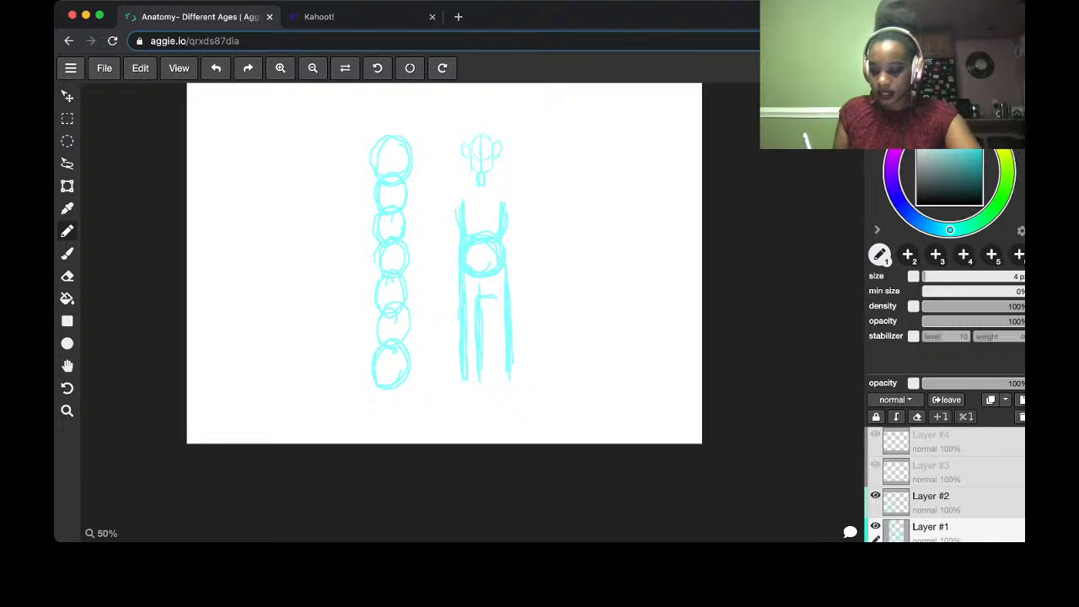
On Layer #1, add a flat-bottomed half circle under the circle column and sketch outward-pointing feet on both legs
click(952, 503)
click(952, 530)
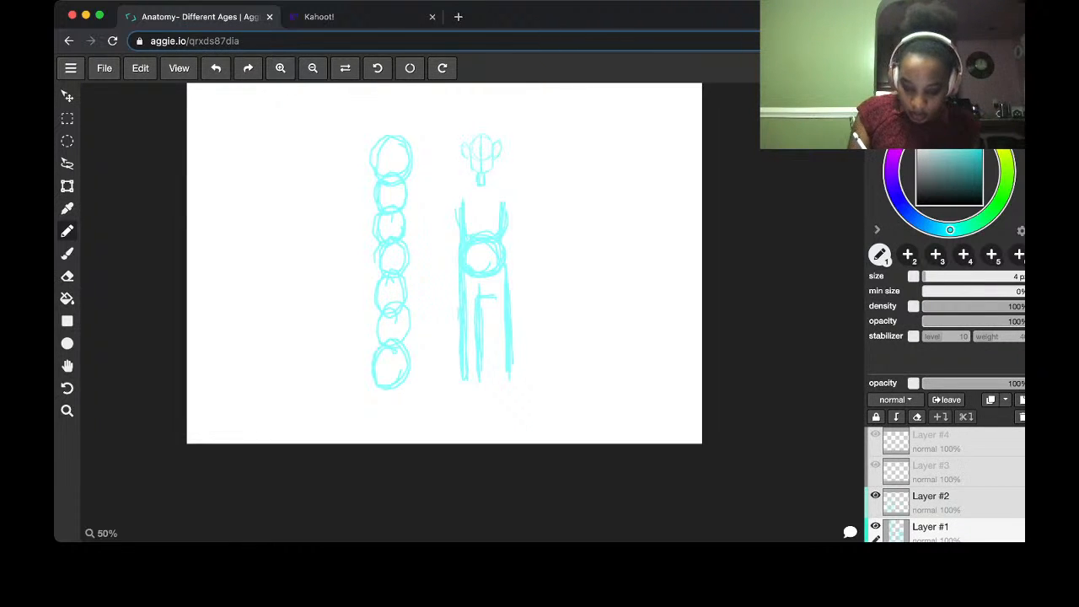
mouse_move(381, 388)
mouse_down()
mouse_move(372, 408)
mouse_move(408, 408)
mouse_move(408, 389)
mouse_move(369, 408)
mouse_move(415, 411)
mouse_up()
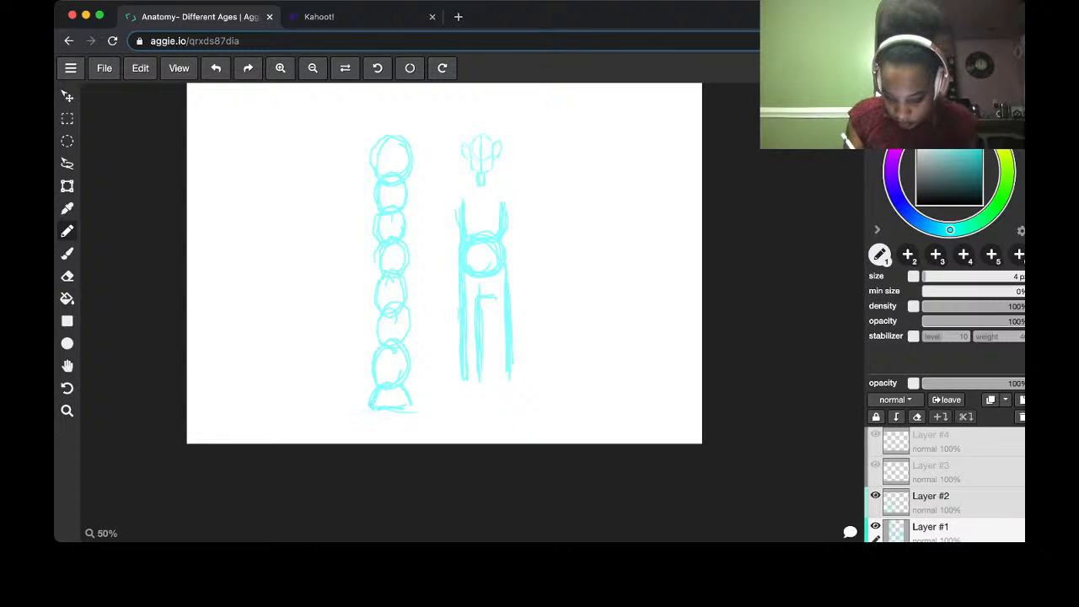
mouse_move(464, 364)
mouse_down()
mouse_move(464, 392)
mouse_move(438, 400)
mouse_move(481, 404)
mouse_move(511, 391)
mouse_move(535, 407)
mouse_move(502, 405)
mouse_up()
drag(504, 396, 522, 406)
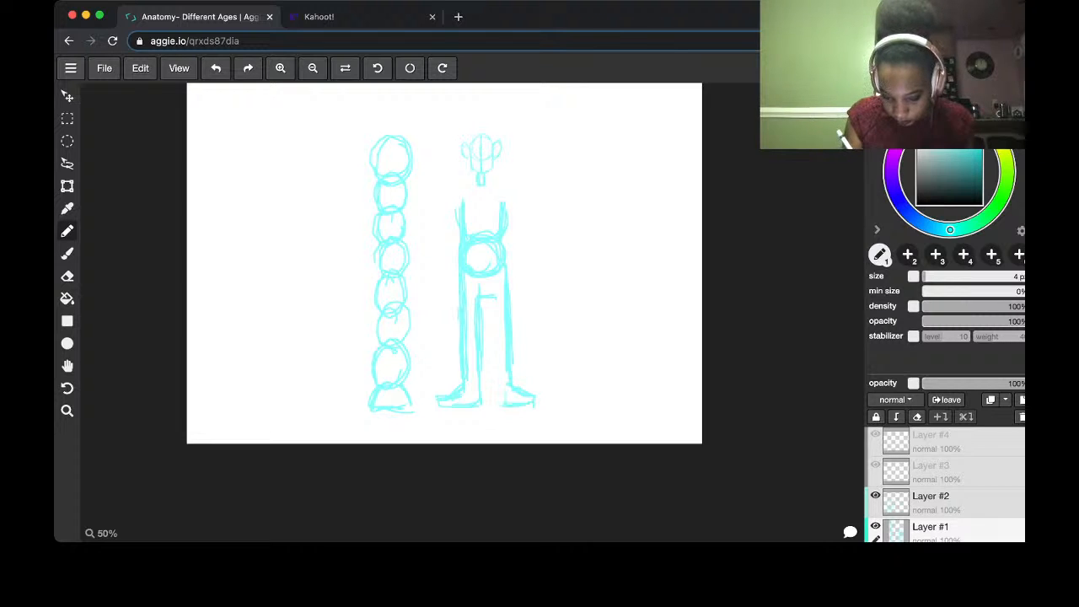
On Layer #1, finish the second leg's inner line and draw a bracket beside the figure with ticks marking the head, torso and hip heights
drag(493, 299, 496, 392)
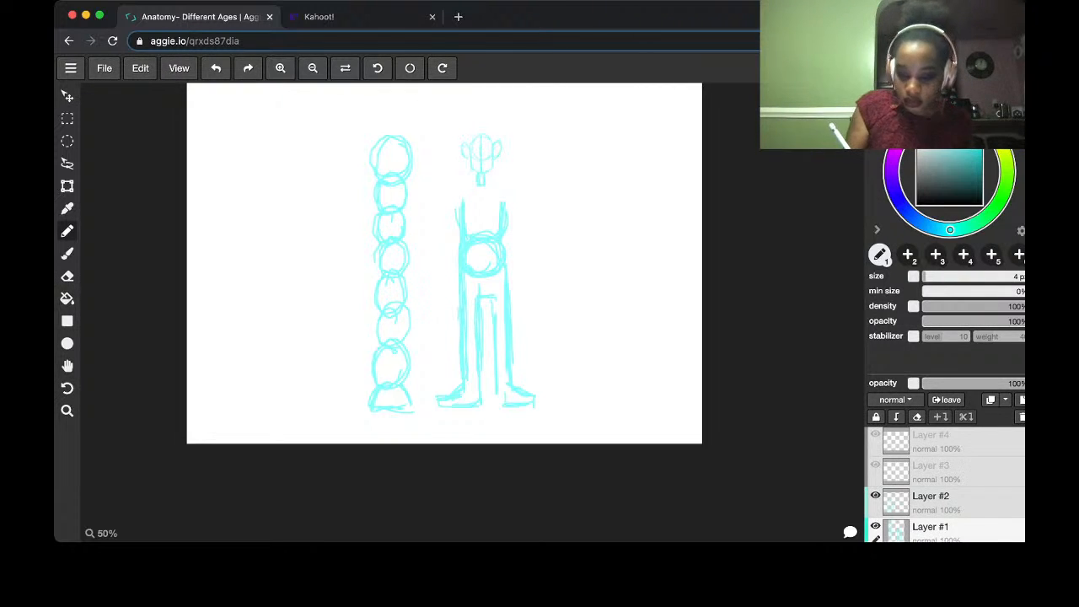
mouse_move(523, 133)
mouse_down()
mouse_move(559, 133)
mouse_move(563, 184)
mouse_move(540, 185)
mouse_up()
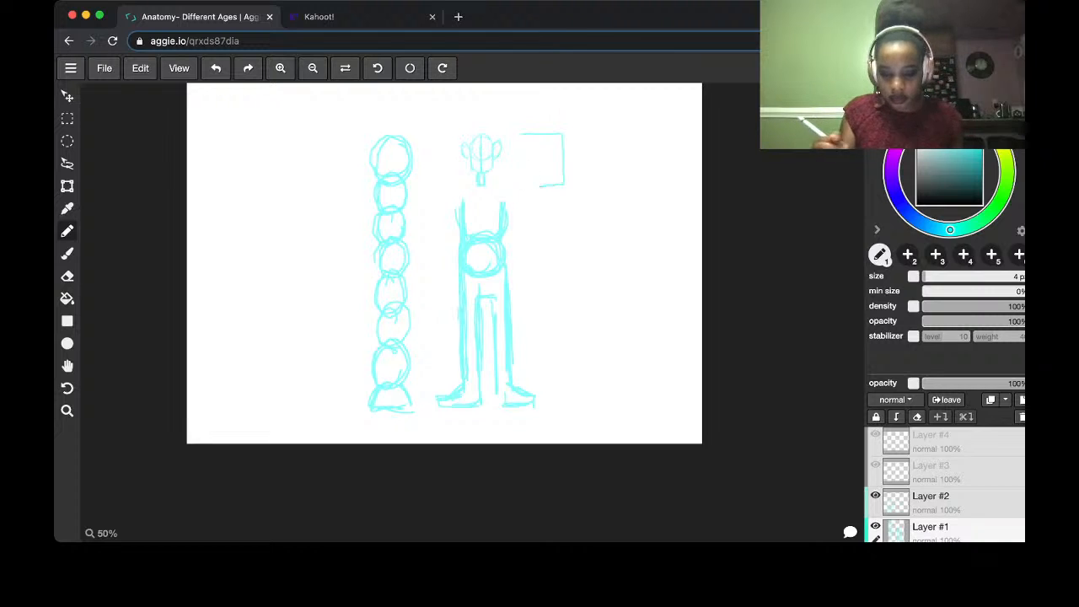
key(ctrl+z)
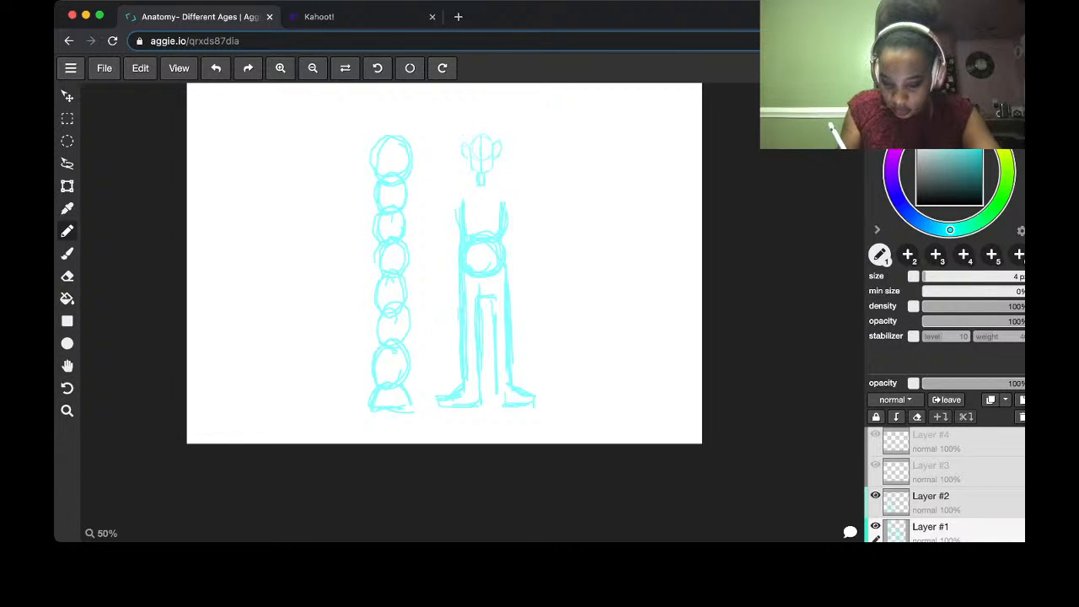
mouse_move(541, 132)
mouse_down()
mouse_move(568, 133)
mouse_move(568, 170)
mouse_move(537, 173)
mouse_up()
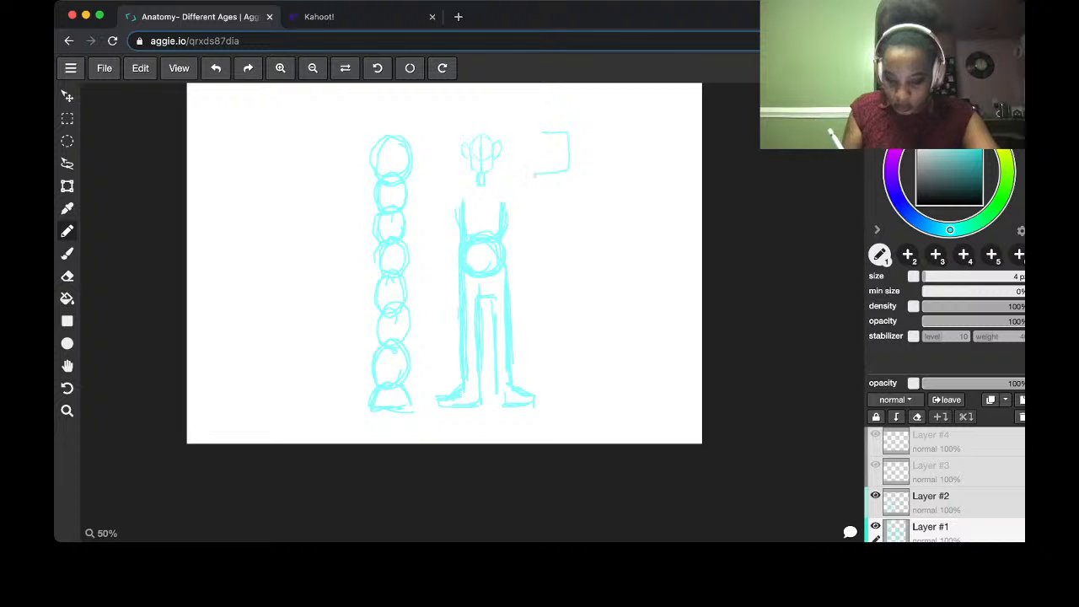
mouse_move(539, 174)
mouse_down()
mouse_move(569, 213)
mouse_move(570, 242)
mouse_move(539, 244)
mouse_up()
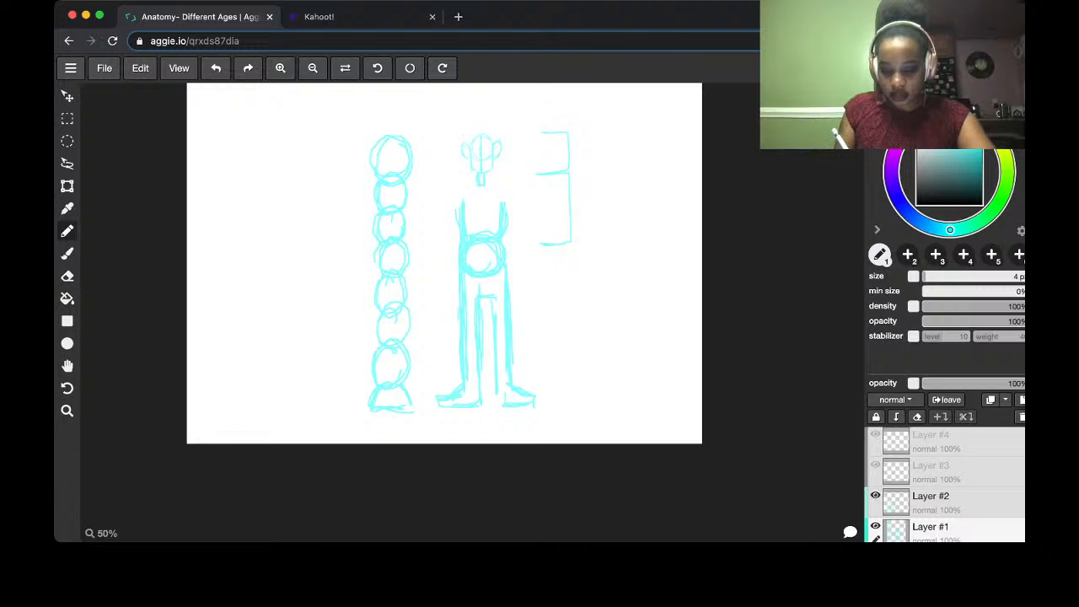
drag(534, 274, 572, 271)
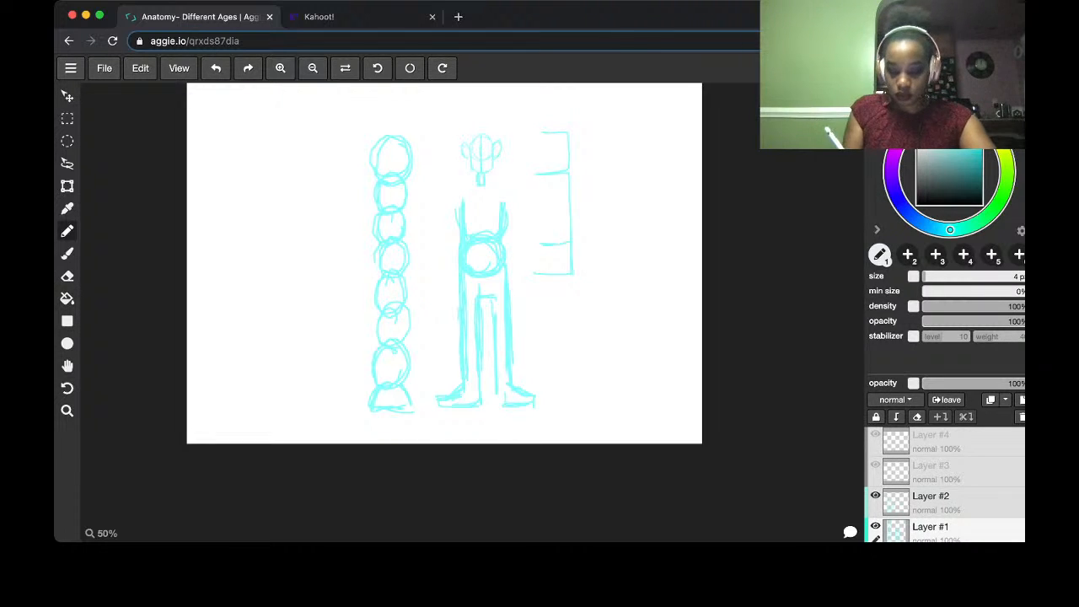
drag(570, 242, 539, 241)
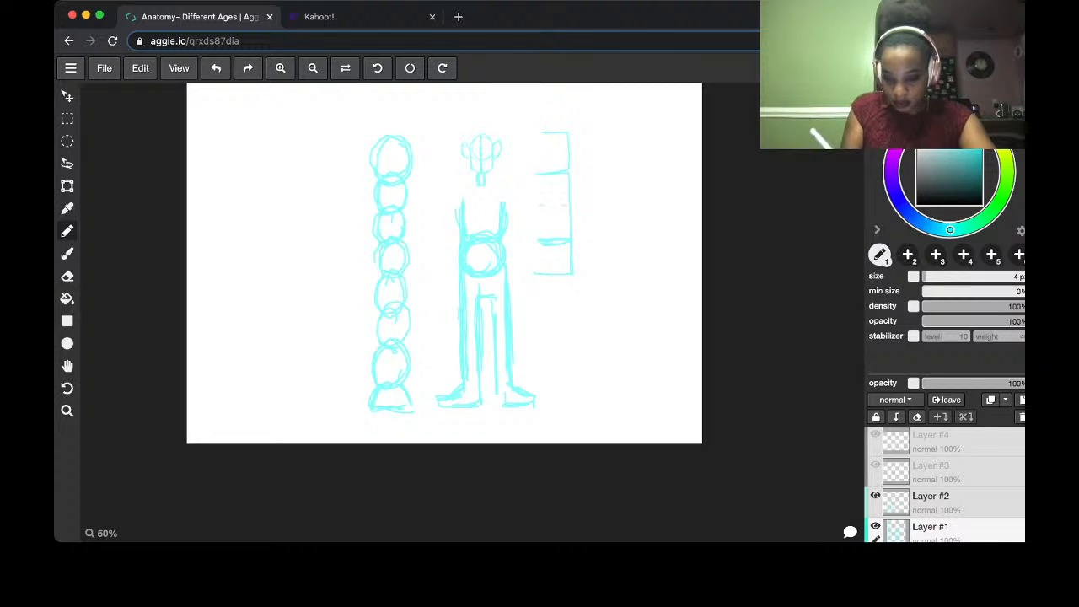
drag(539, 206, 570, 206)
Label the bracket's head, torso and hip sections 1, 2 and 1
drag(589, 140, 595, 156)
drag(606, 155, 618, 154)
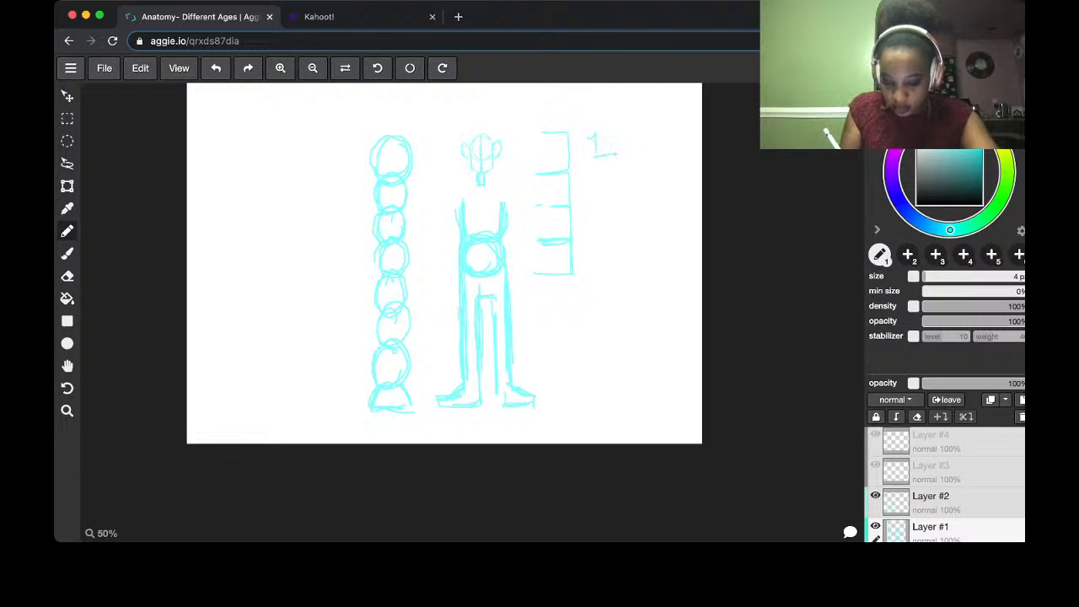
mouse_move(603, 198)
mouse_down()
mouse_move(616, 225)
mouse_move(600, 268)
mouse_move(618, 267)
mouse_up()
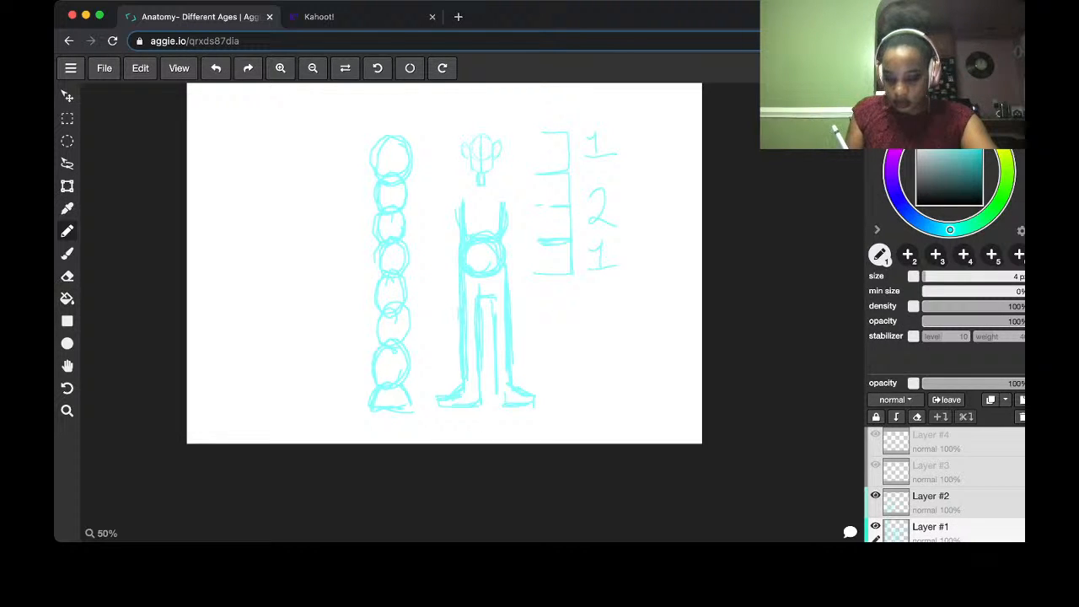
Extend the bracket down to the feet, label the leg section 3 1/2, and divide it with three short ticks
mouse_move(571, 271)
mouse_down()
mouse_move(568, 381)
mouse_move(563, 403)
mouse_move(546, 403)
mouse_up()
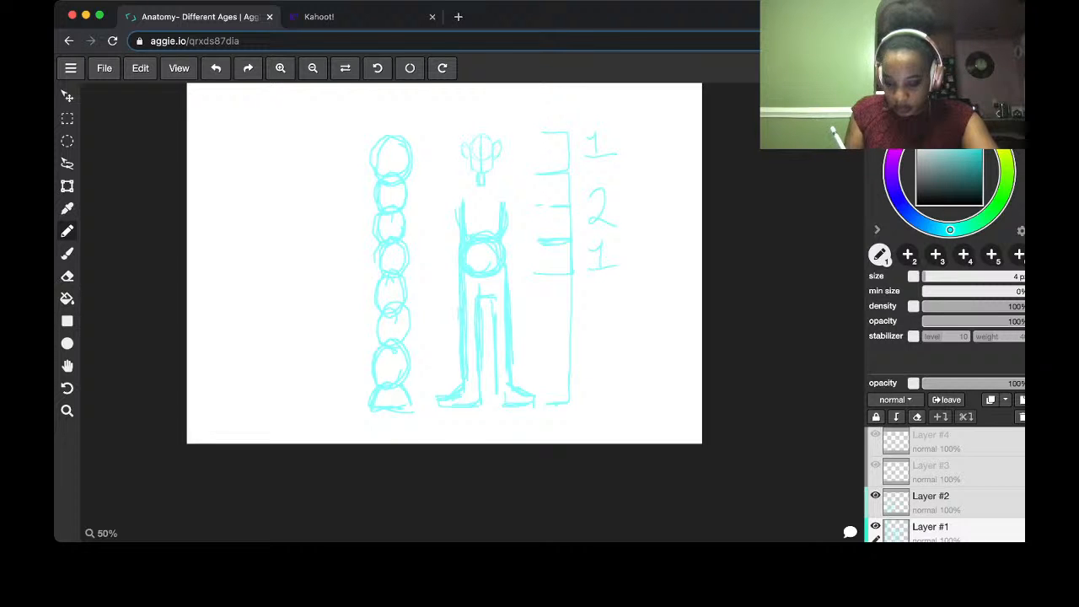
drag(588, 315, 589, 342)
drag(609, 288, 609, 320)
mouse_move(627, 294)
mouse_down()
mouse_move(614, 341)
mouse_move(648, 337)
mouse_up()
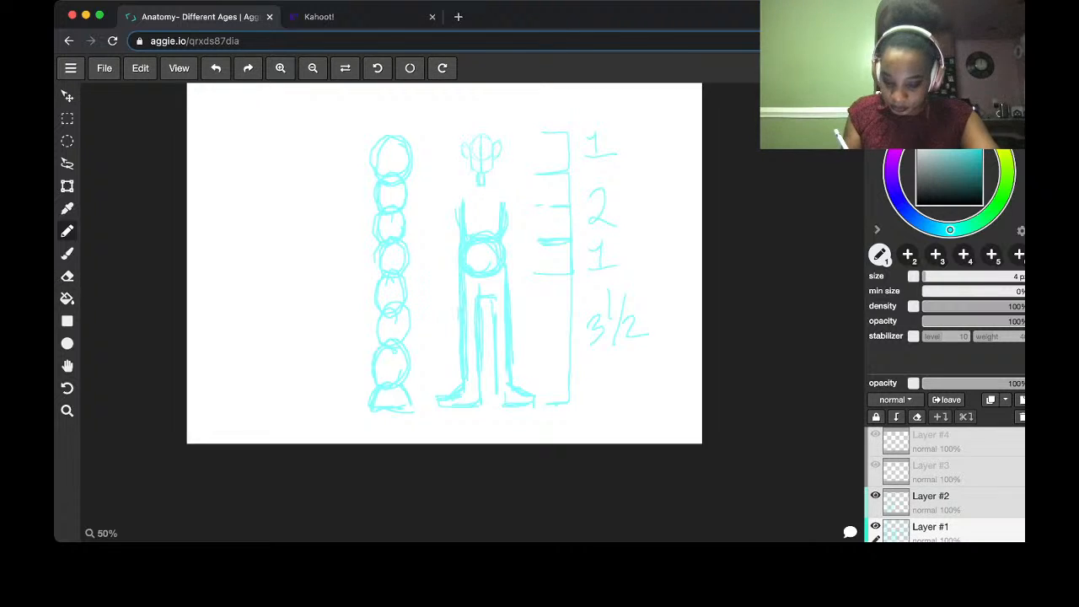
drag(552, 300, 569, 300)
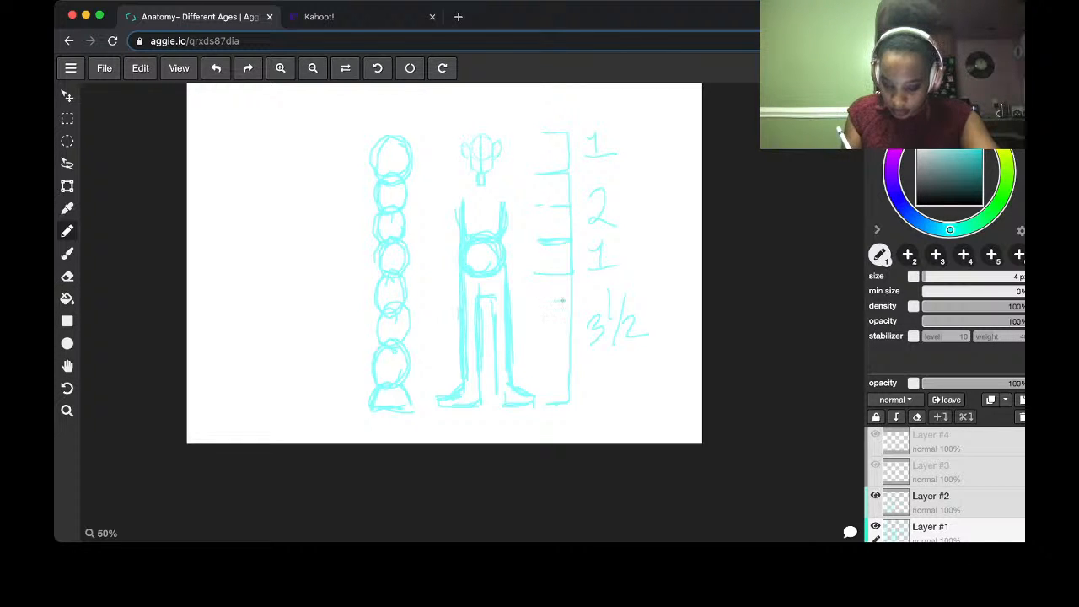
drag(544, 336, 569, 334)
drag(566, 379, 543, 379)
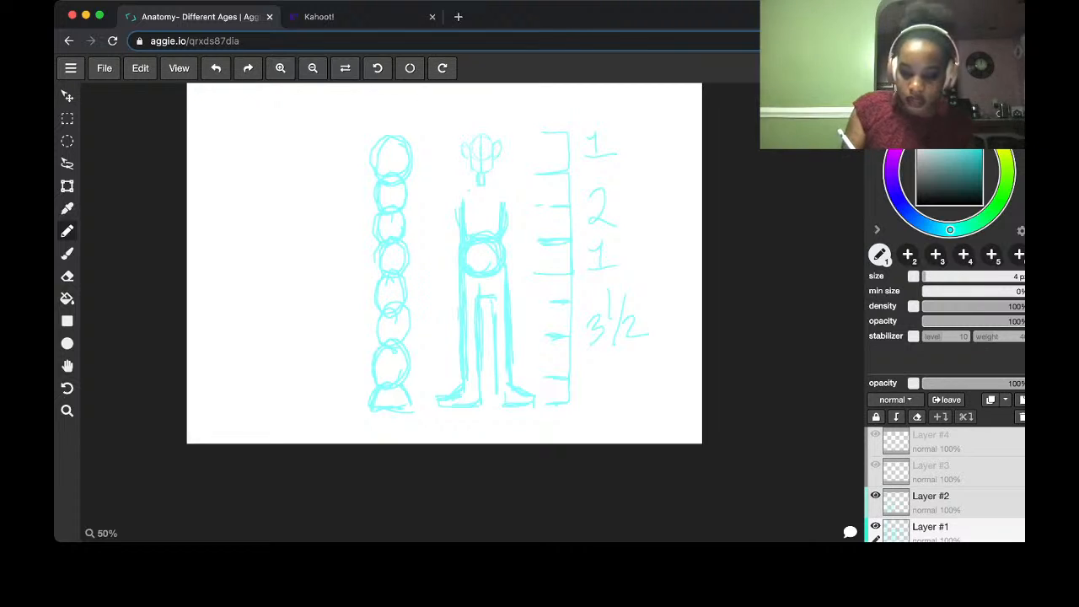
Draw the sloping shoulder line between the neck and the two sides of the torso on Layer #1
mouse_move(460, 194)
mouse_down()
mouse_move(503, 191)
mouse_move(503, 205)
mouse_up()
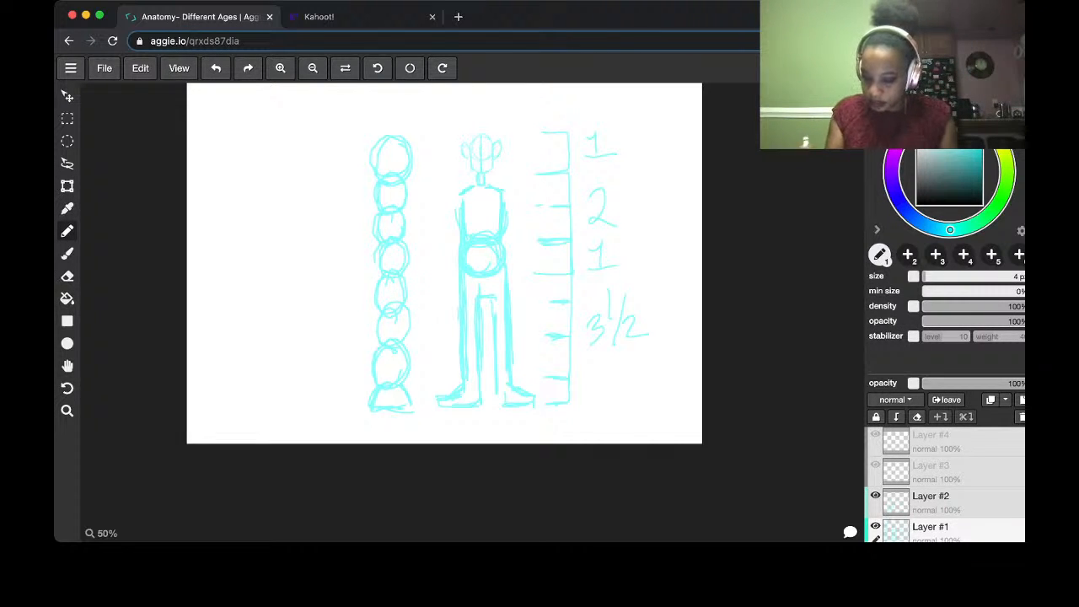
On Layer #2, use red to draw a horizontal waist line, a boxed chest outline and a short mark on the belly
click(944, 502)
key(x)
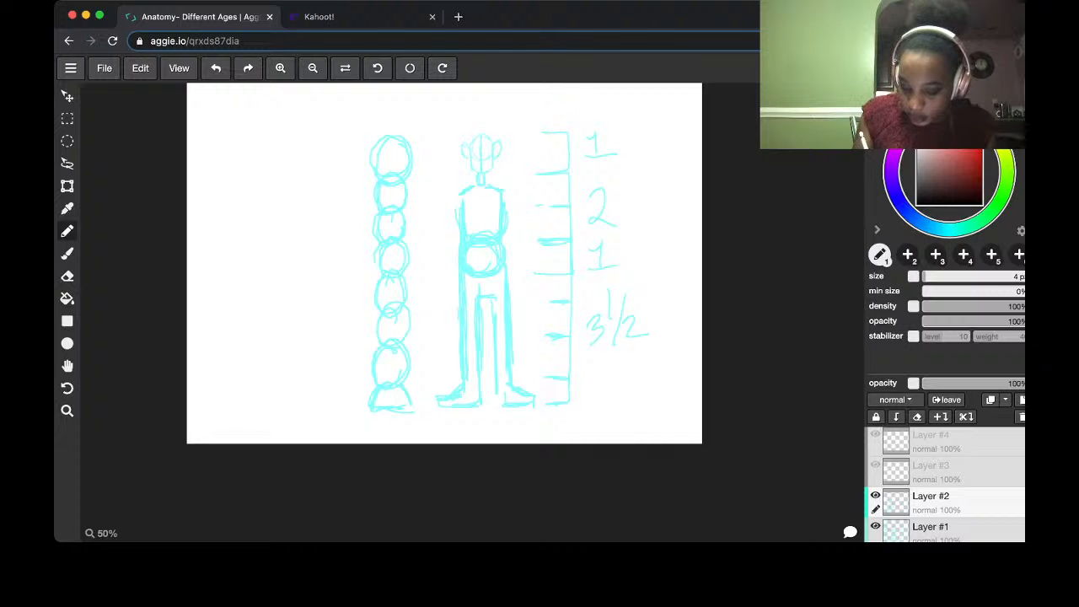
drag(447, 245, 527, 245)
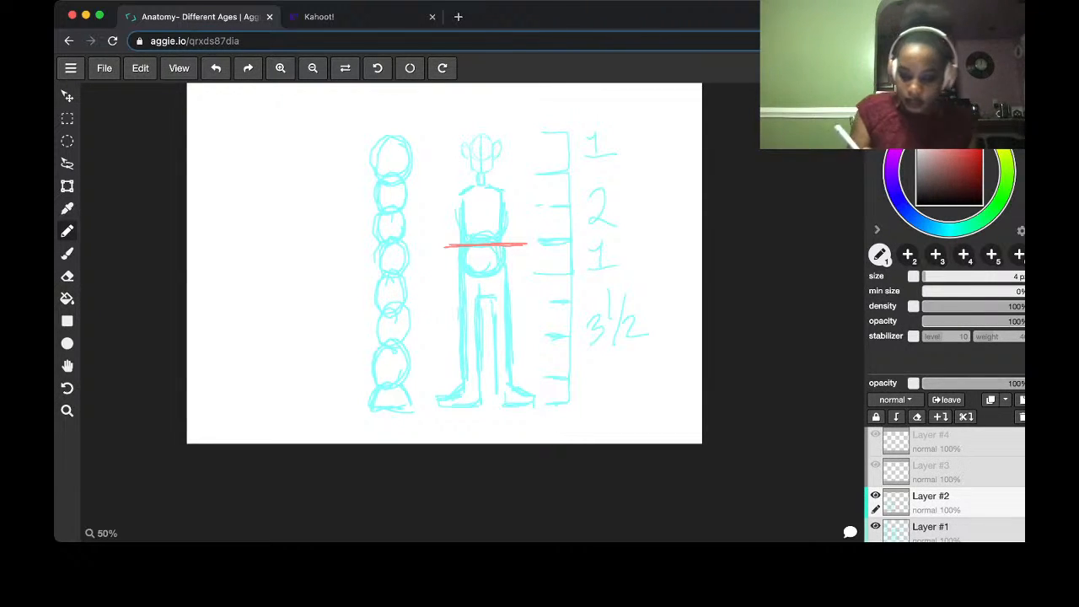
drag(463, 212, 505, 209)
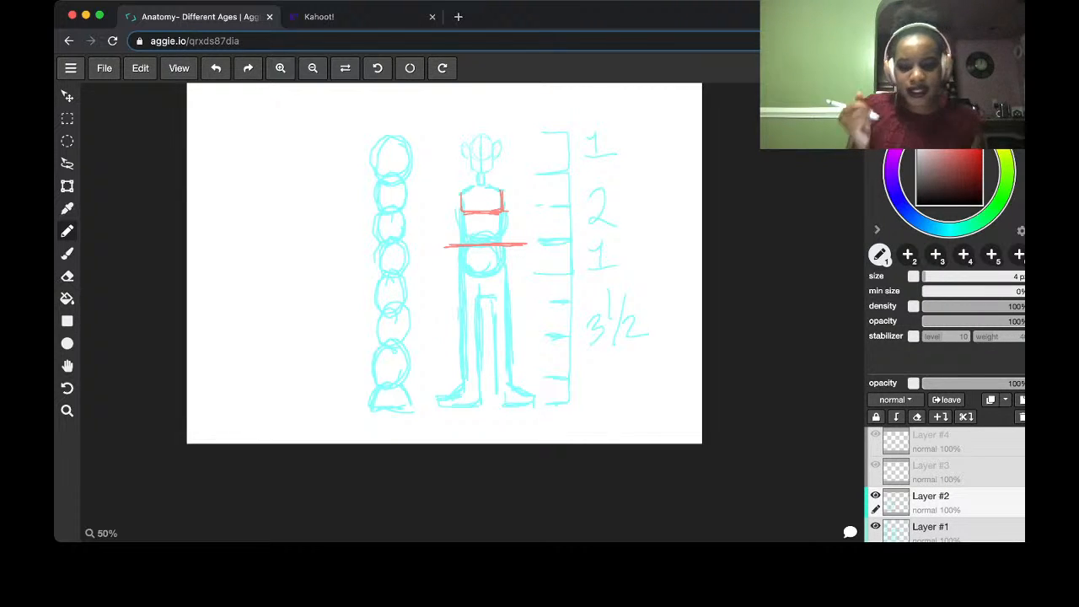
drag(474, 226, 491, 228)
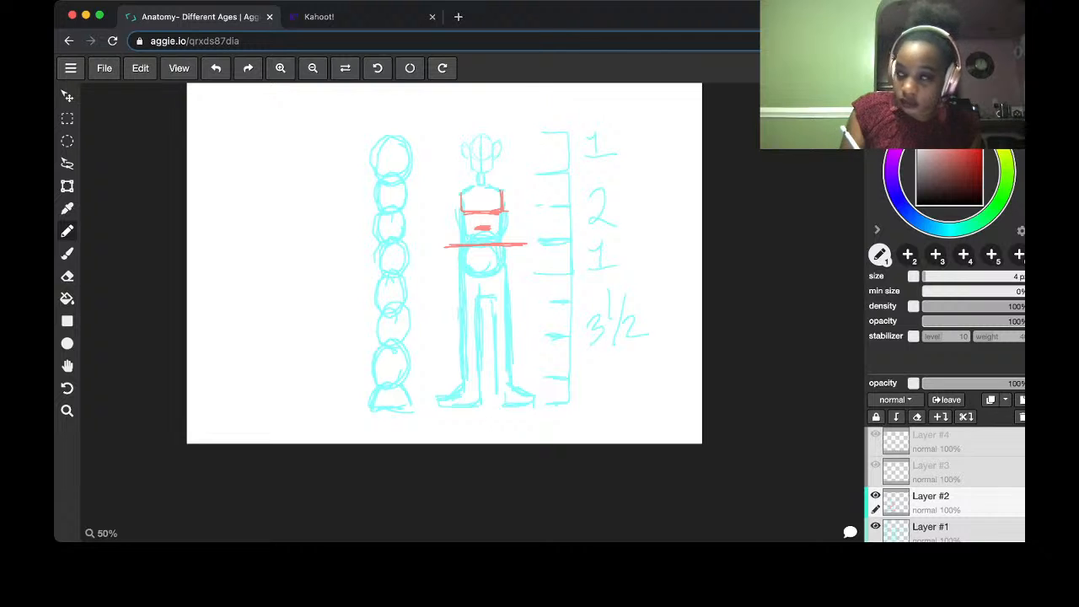
Sketch both arms in red with long ovals for upper arms and forearms, joined by small elbow circles and ending in wrist circles
mouse_move(452, 197)
mouse_down()
mouse_move(451, 236)
mouse_move(463, 204)
mouse_move(514, 233)
mouse_move(514, 203)
mouse_move(511, 232)
mouse_up()
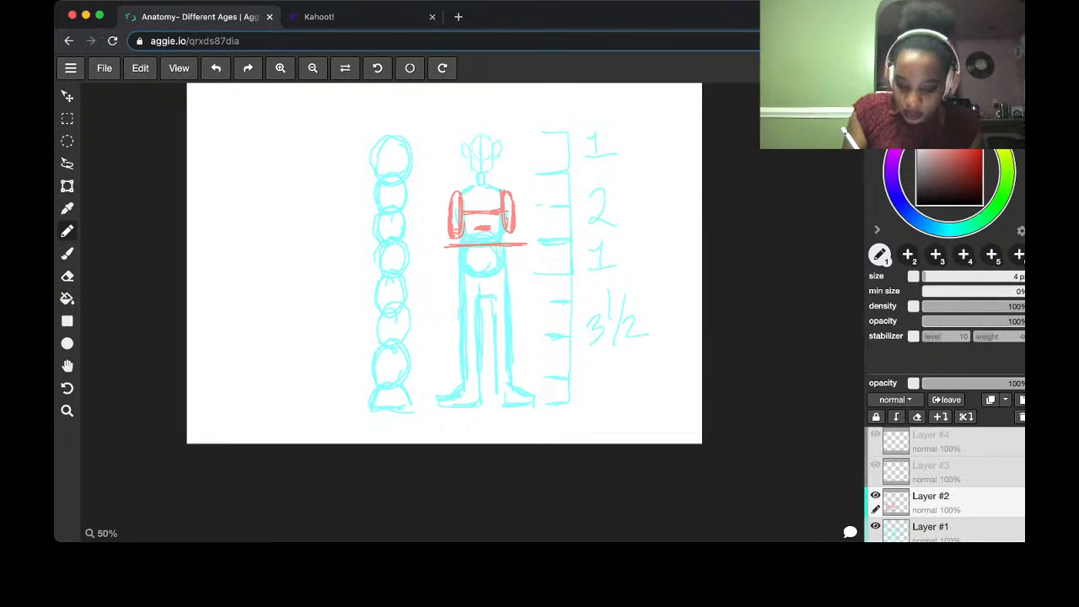
mouse_move(459, 235)
mouse_down()
mouse_move(452, 241)
mouse_move(510, 241)
mouse_up()
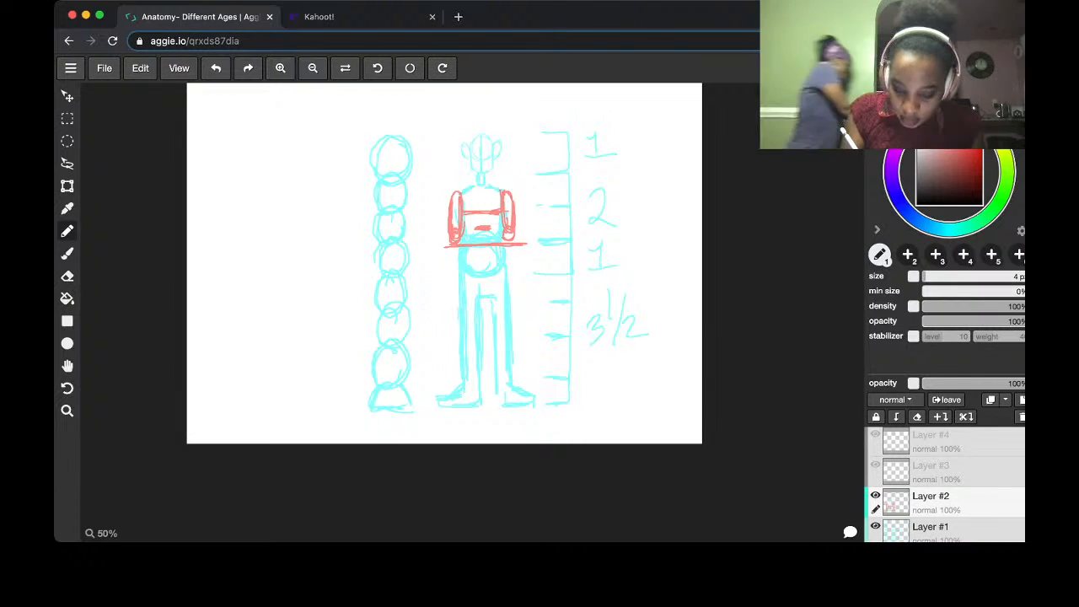
mouse_move(451, 245)
mouse_down()
mouse_move(449, 288)
mouse_move(446, 270)
mouse_up()
mouse_move(450, 261)
mouse_down()
mouse_move(460, 286)
mouse_move(462, 271)
mouse_up()
mouse_move(460, 273)
mouse_down()
mouse_move(459, 246)
mouse_move(518, 286)
mouse_up()
drag(519, 248, 511, 277)
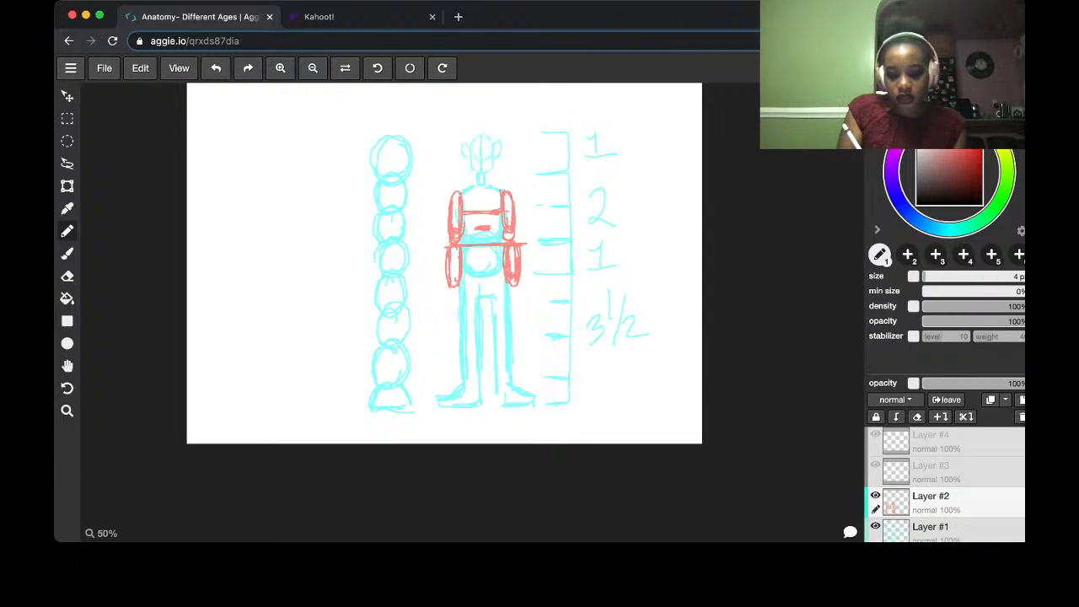
mouse_move(450, 278)
mouse_down()
mouse_move(457, 291)
mouse_move(520, 293)
mouse_up()
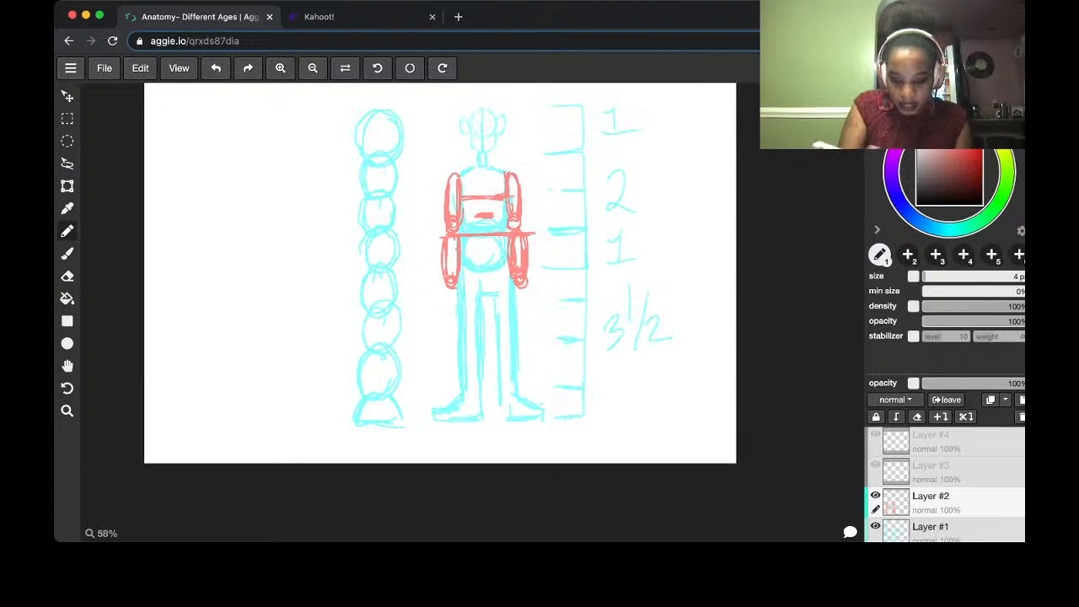
Outline the sixth circle of the column as a red egg-shaped head and add horizontal marks at its top and near its bottom
scroll(471, 316, up, 3)
mouse_move(364, 300)
mouse_down()
mouse_move(349, 297)
mouse_move(391, 296)
mouse_up()
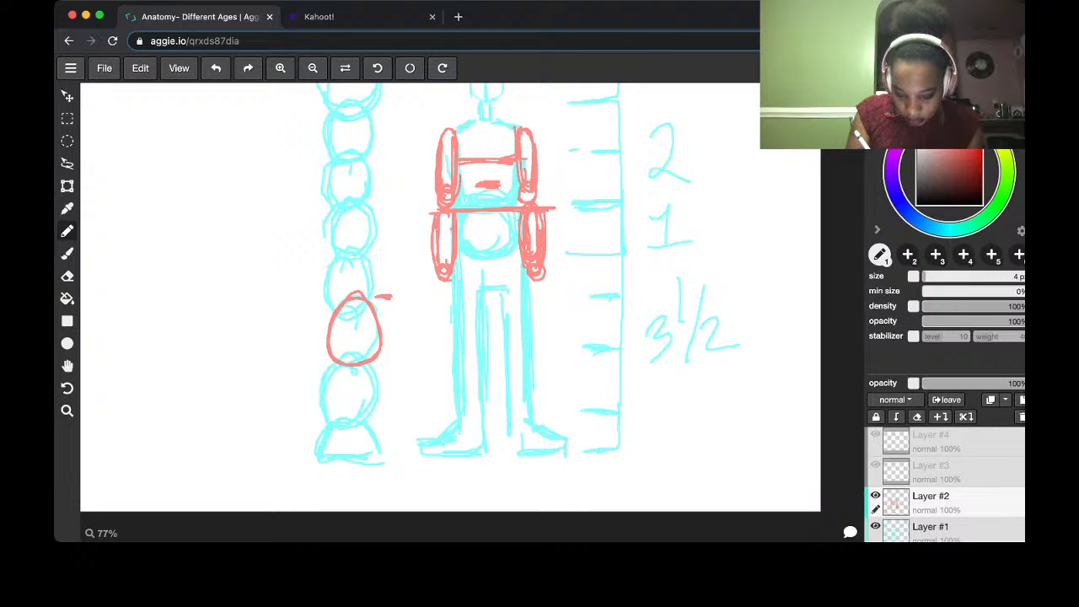
drag(348, 346, 360, 347)
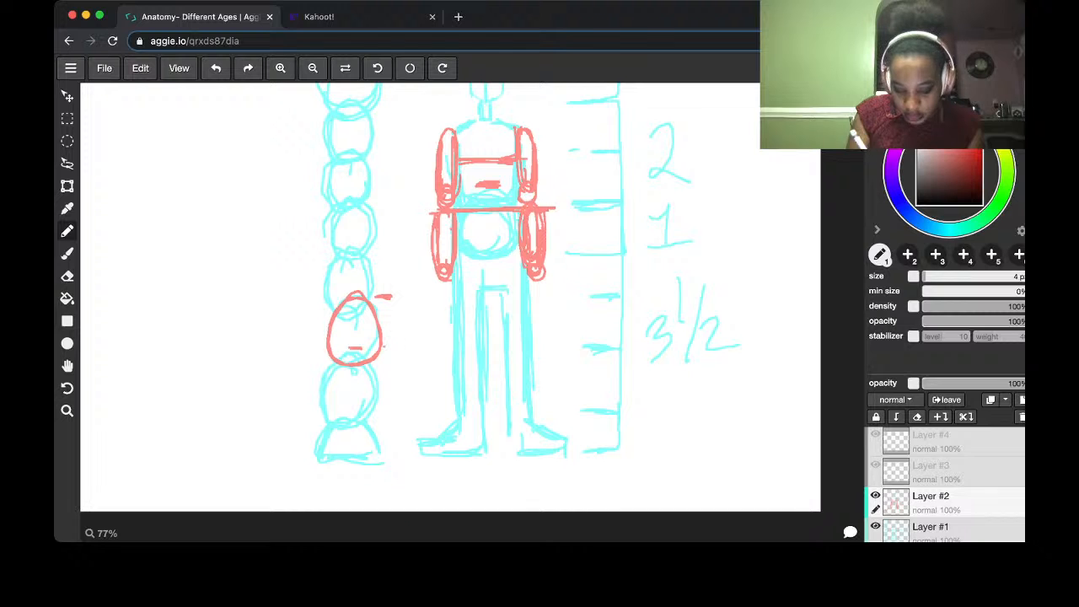
mouse_move(358, 346)
mouse_down()
mouse_move(395, 345)
mouse_move(379, 345)
mouse_up()
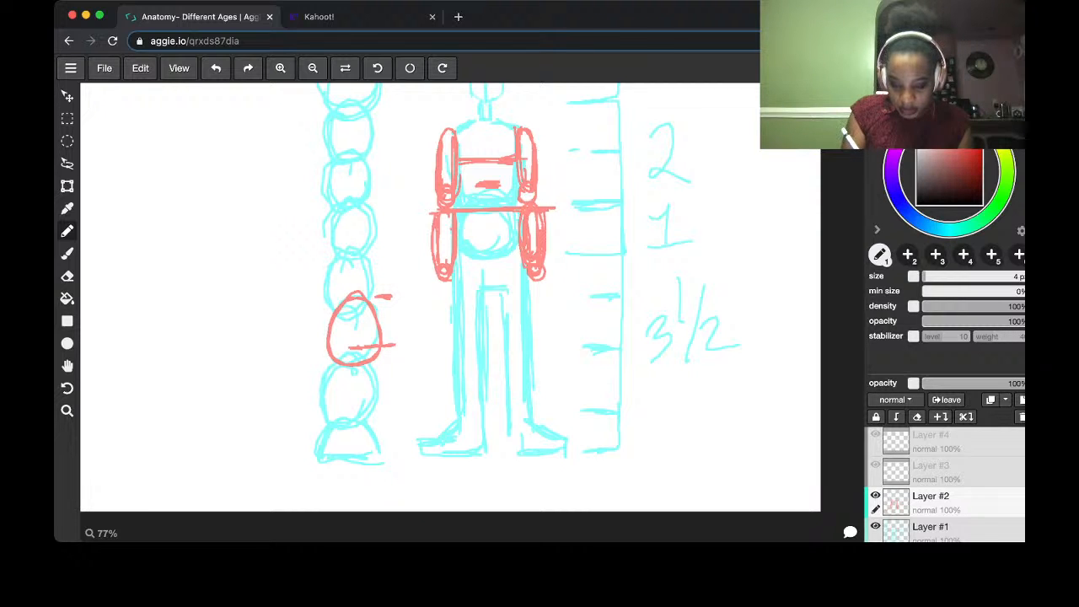
Sketch elongated red ovals below both wrists for the hands
drag(448, 282, 445, 327)
drag(533, 278, 531, 325)
drag(540, 268, 544, 325)
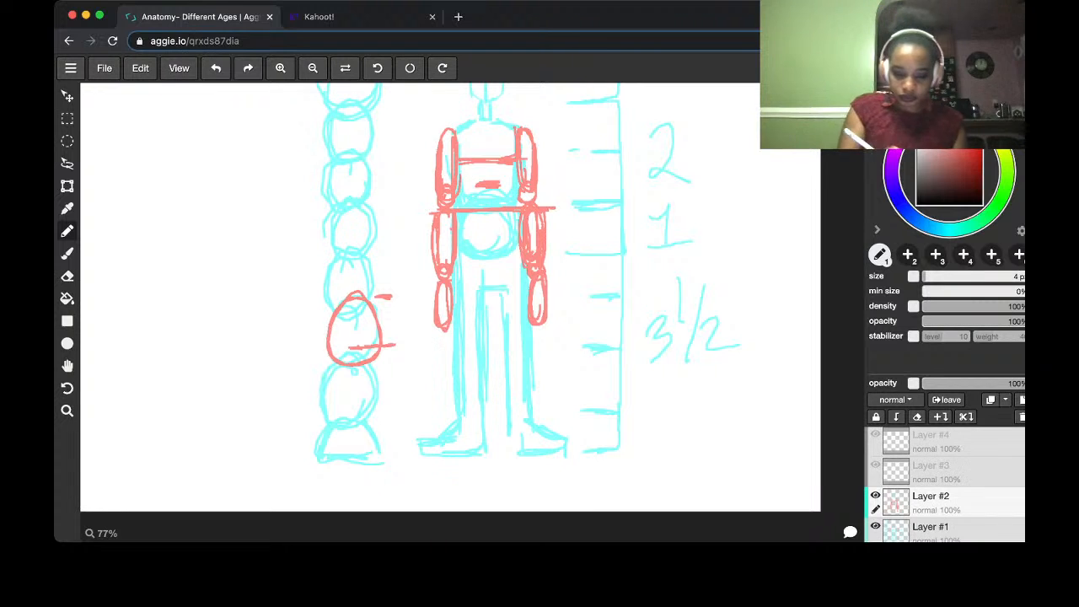
Draw a long red ground line under the circle column, the figure's feet and the bracket
key(minus)
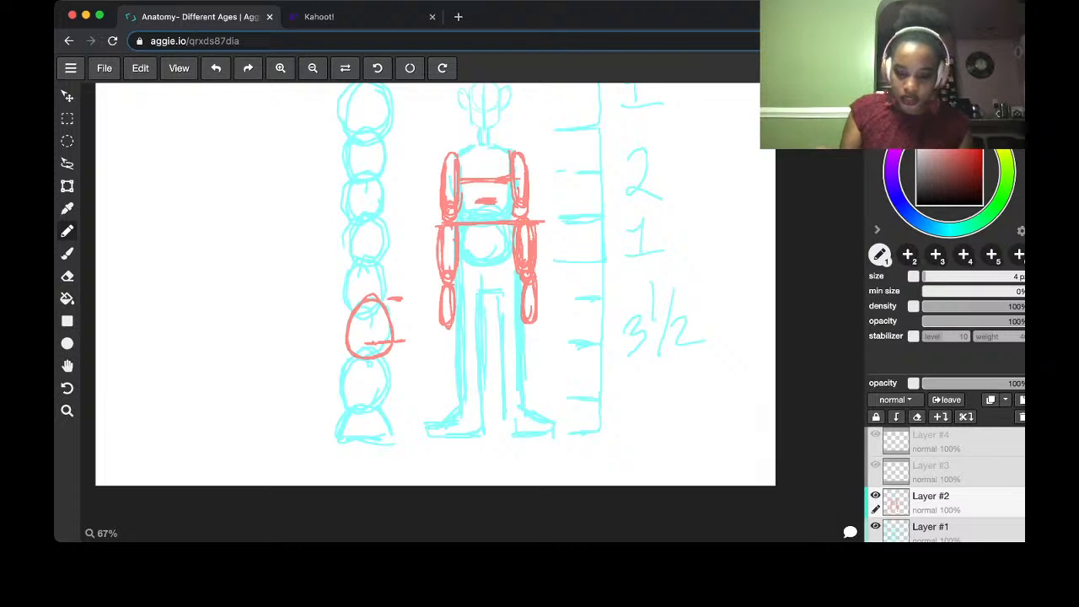
key(minus)
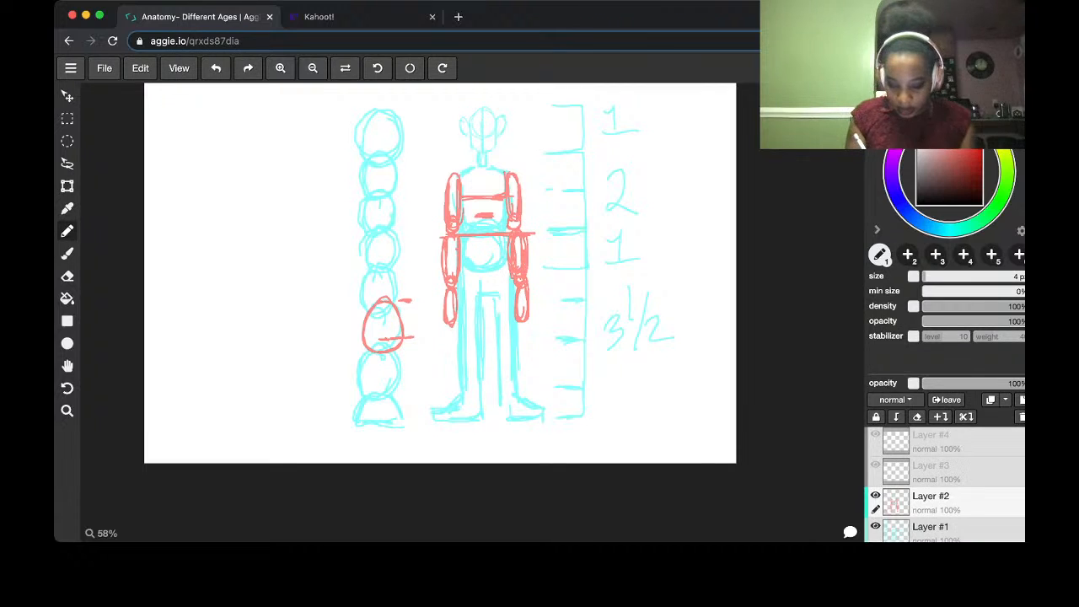
mouse_move(345, 425)
mouse_down()
mouse_move(587, 425)
mouse_move(531, 425)
mouse_up()
drag(345, 429, 573, 422)
drag(384, 429, 533, 424)
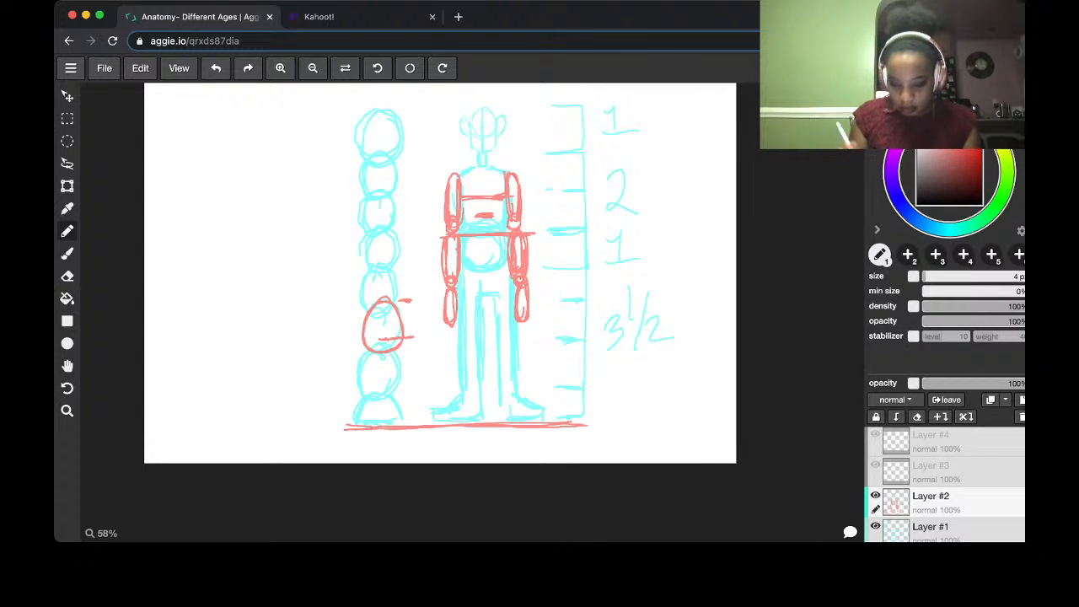
drag(433, 427, 623, 421)
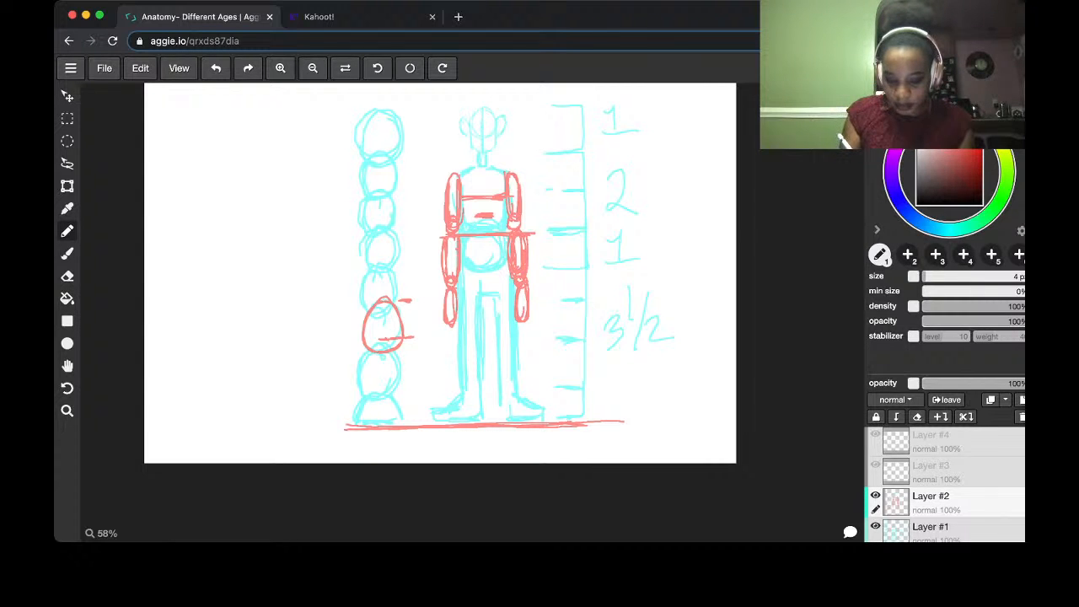
Trace the crotch, the inner and outer lines of both legs, and the right-hand foot in red on Layer #2
mouse_move(473, 294)
mouse_down()
mouse_move(487, 285)
mouse_move(499, 294)
mouse_move(477, 388)
mouse_move(465, 398)
mouse_move(494, 401)
mouse_up()
drag(513, 275, 515, 395)
drag(504, 315, 505, 415)
mouse_move(531, 403)
mouse_down()
mouse_move(542, 419)
mouse_move(514, 420)
mouse_up()
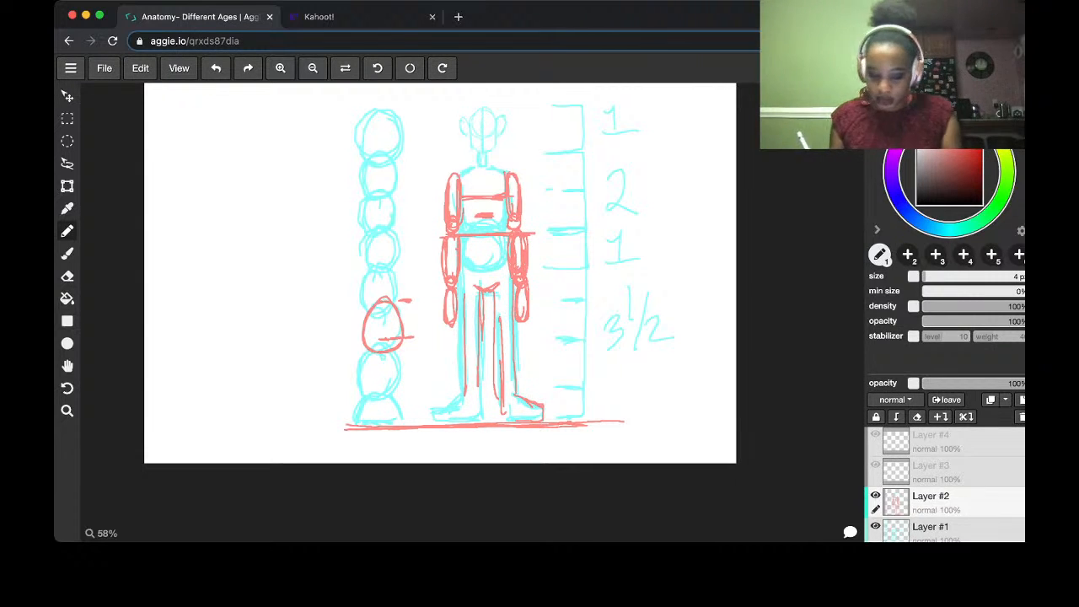
click(944, 531)
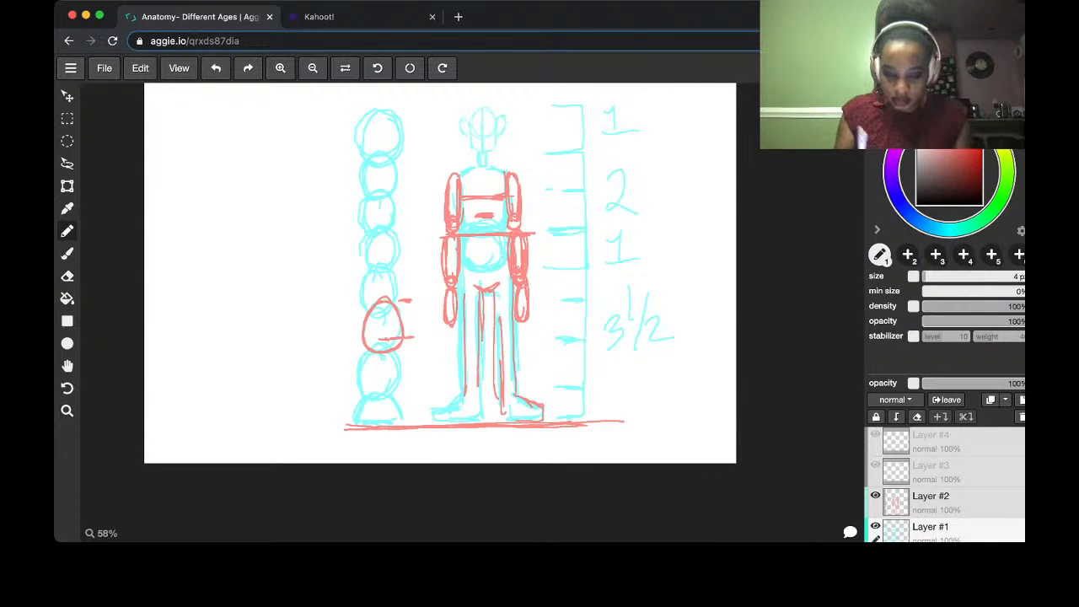
key(minus)
key(minus)
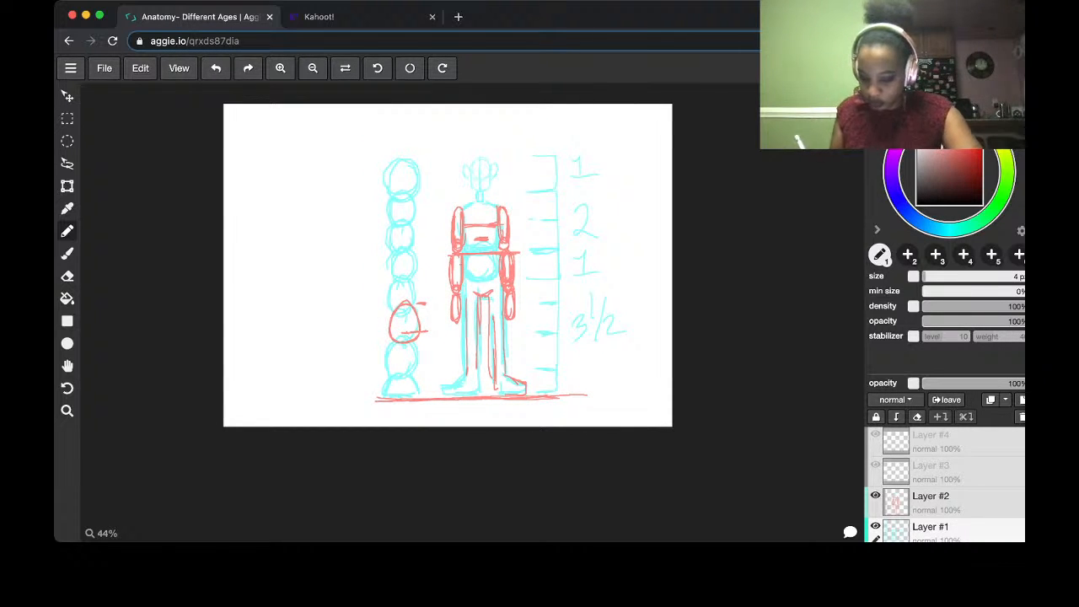
click(943, 503)
click(944, 531)
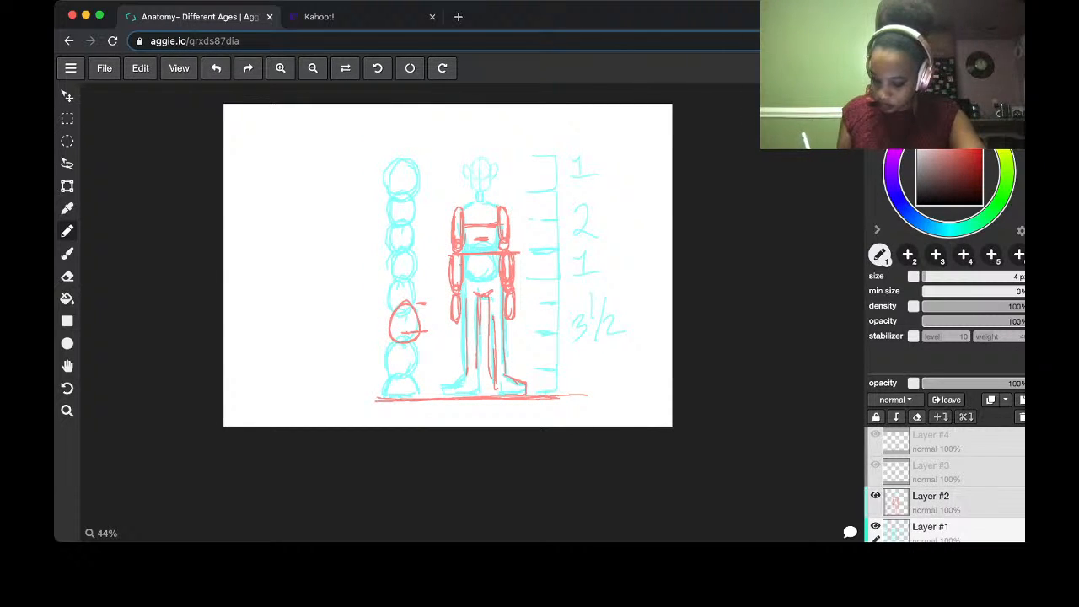
click(943, 502)
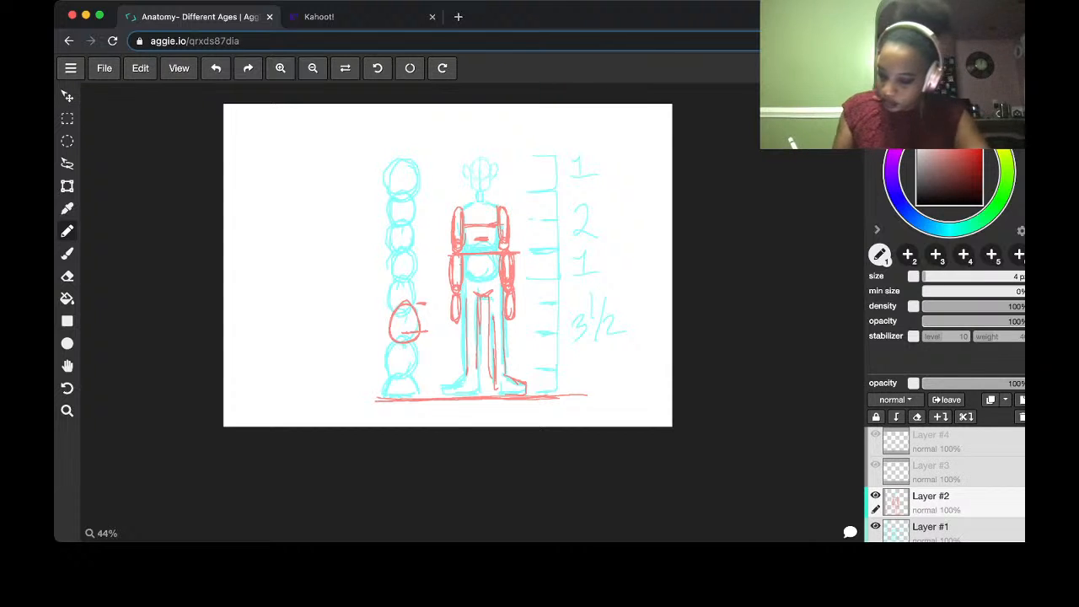
Number the column circles 1 to 4 in cyan, counting upward from the second-lowest circle
drag(955, 229, 950, 230)
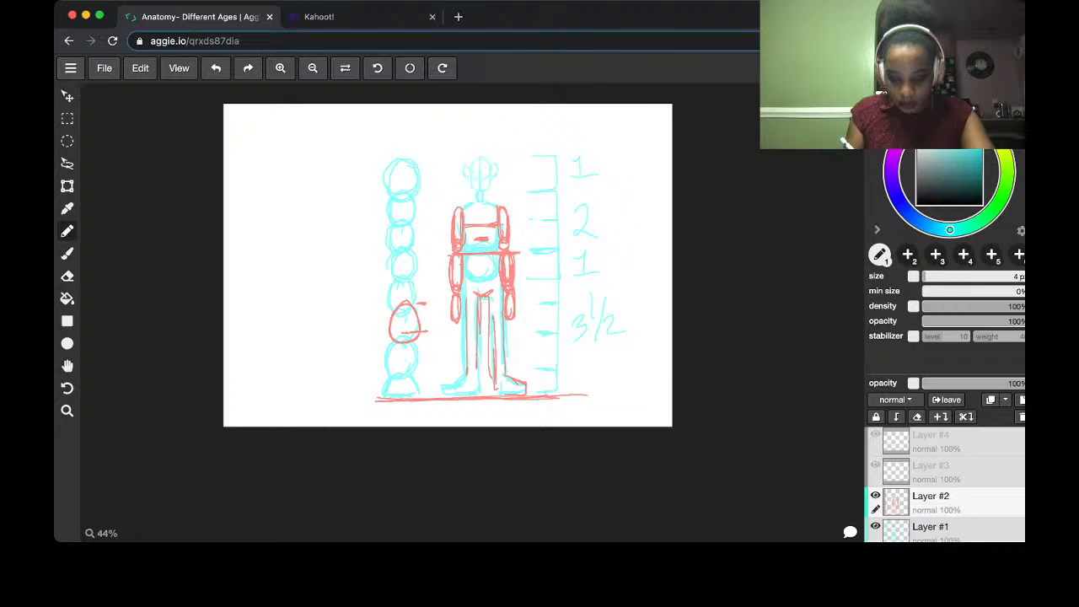
drag(401, 320, 402, 329)
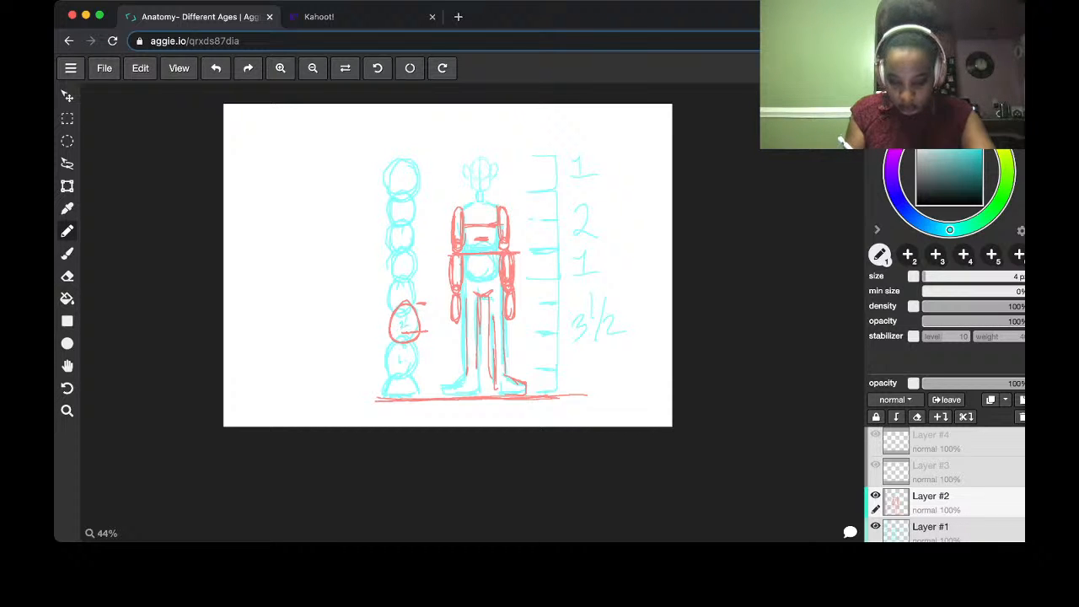
drag(398, 289, 399, 299)
drag(401, 258, 404, 268)
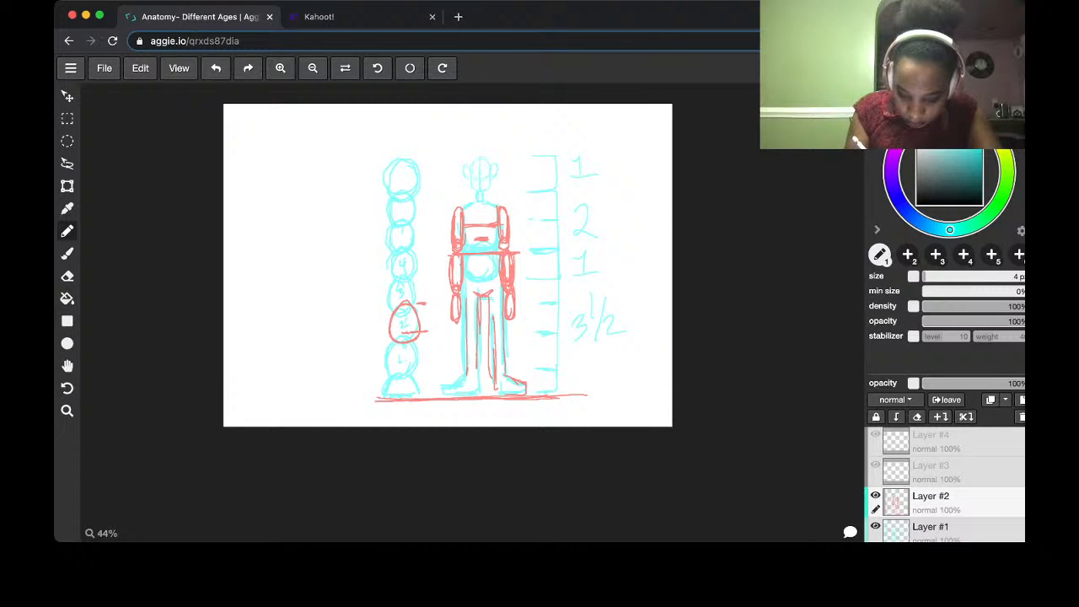
Draw a small cyan head left of the circle column, using a circle, a vertical centre line and a boxy jaw
mouse_move(337, 249)
mouse_down()
mouse_move(323, 260)
mouse_move(347, 264)
mouse_move(337, 248)
mouse_up()
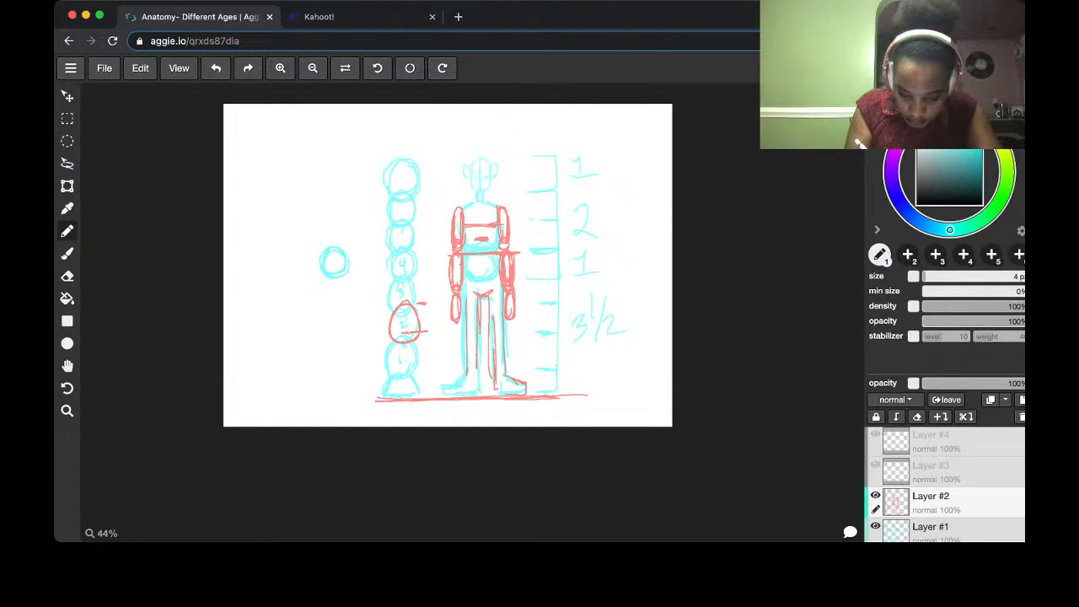
key(minus)
key(minus)
key(equal)
key(equal)
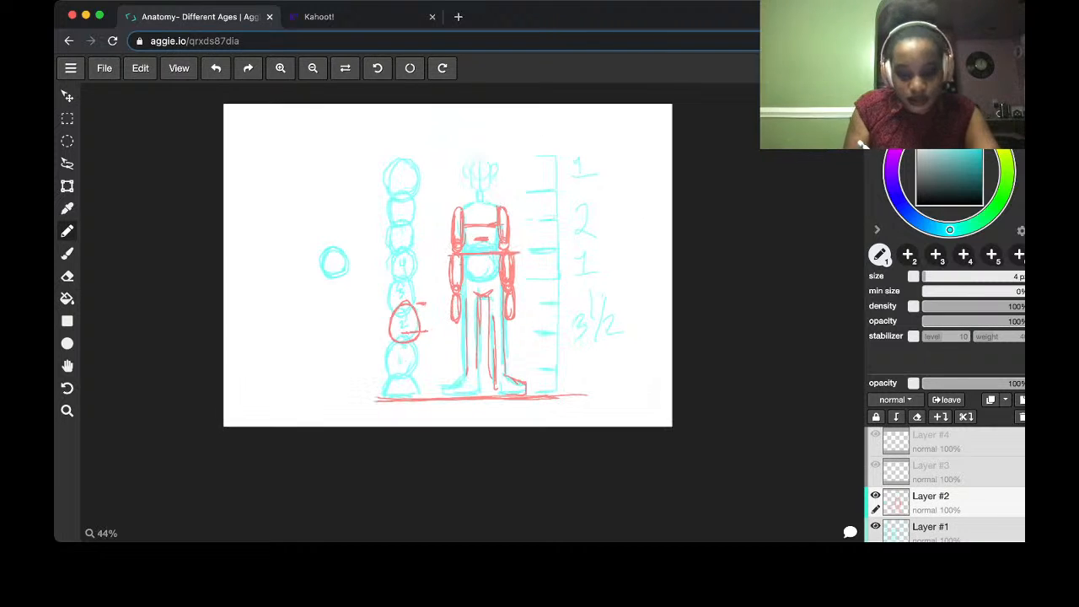
key(equal)
key(equal)
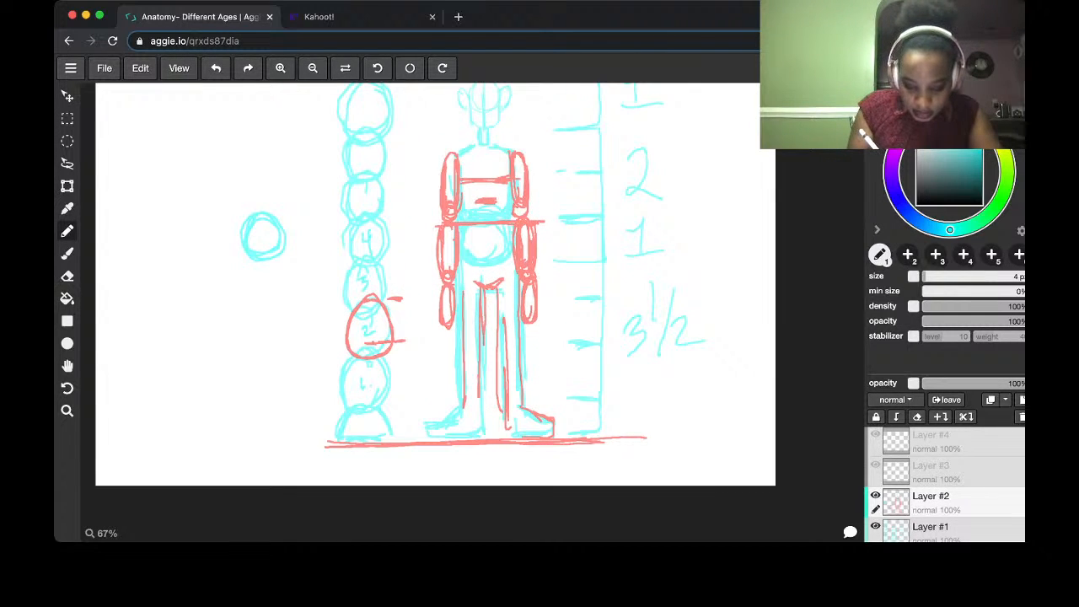
mouse_move(261, 216)
mouse_down()
mouse_move(263, 278)
mouse_move(242, 244)
mouse_move(255, 276)
mouse_up()
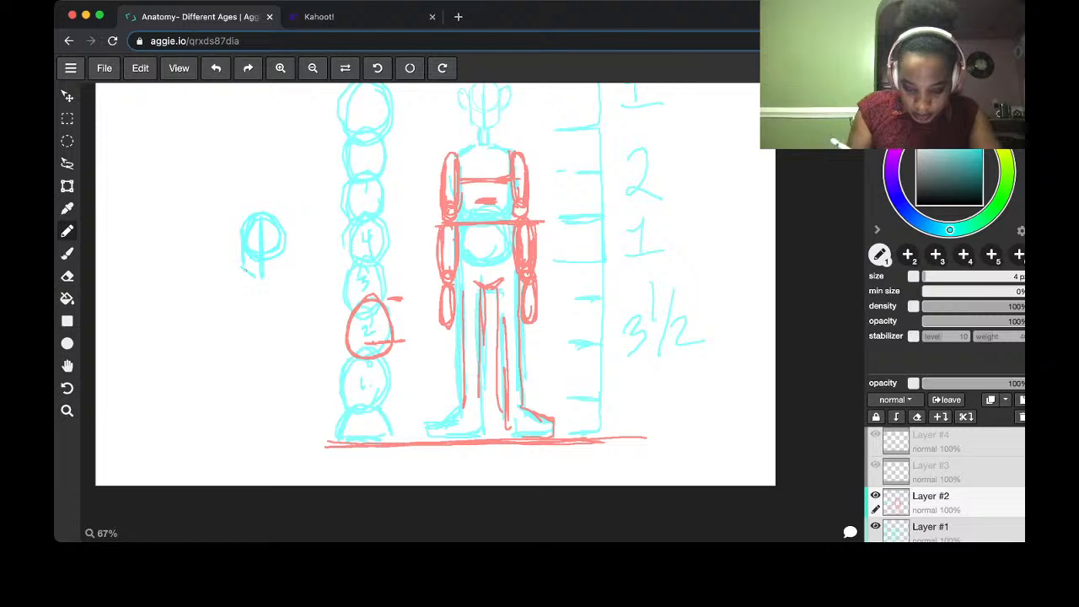
mouse_move(281, 228)
mouse_down()
mouse_move(284, 270)
mouse_move(267, 280)
mouse_up()
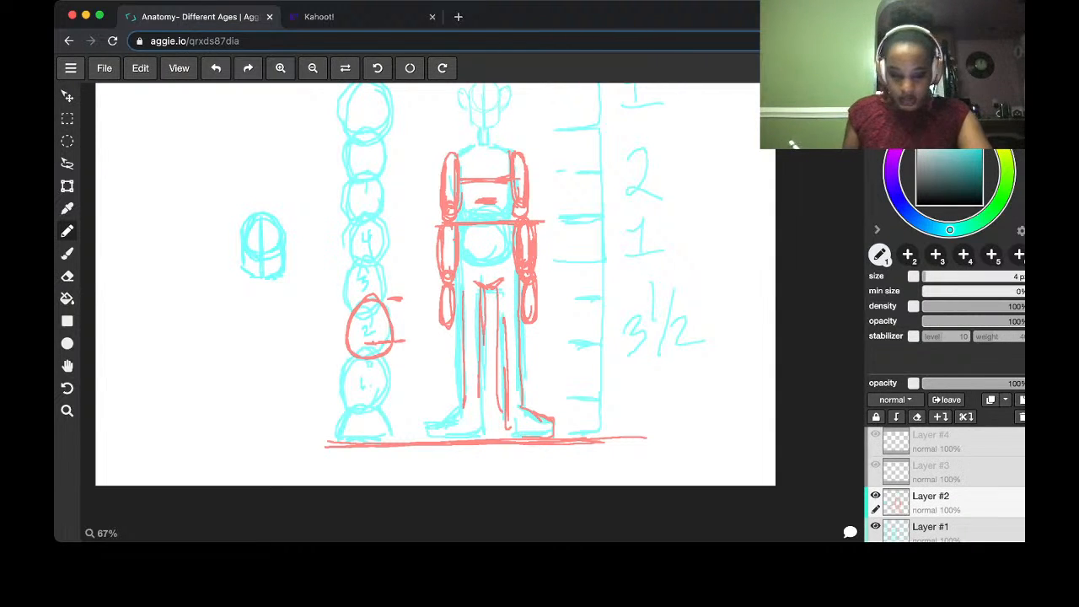
Lasso the small head, scale it down slightly and deselect it
key(l)
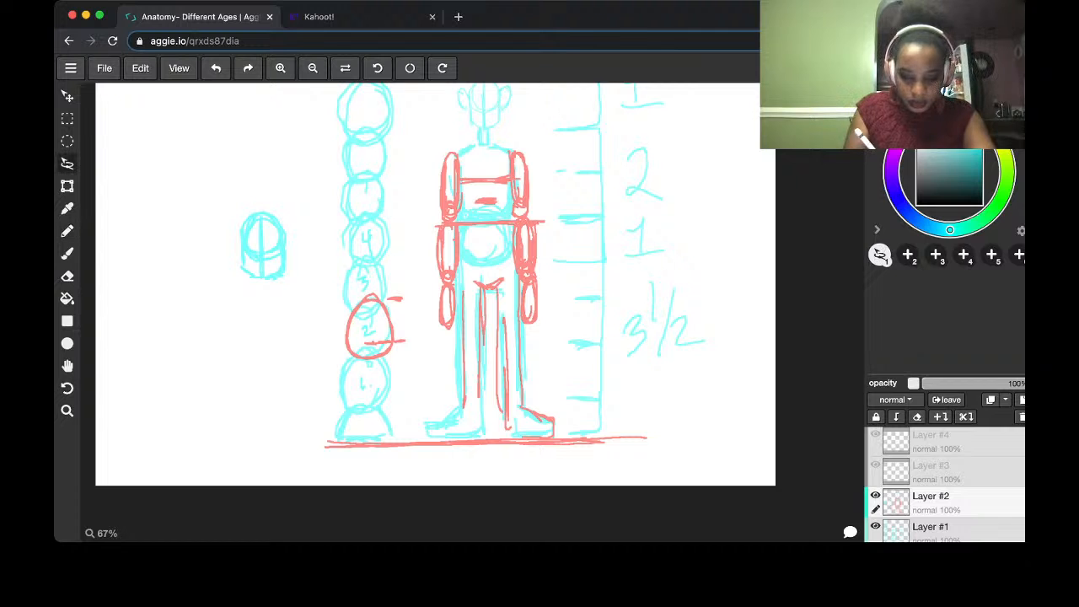
mouse_move(283, 202)
mouse_down()
mouse_move(221, 295)
mouse_move(276, 199)
mouse_move(285, 211)
mouse_up()
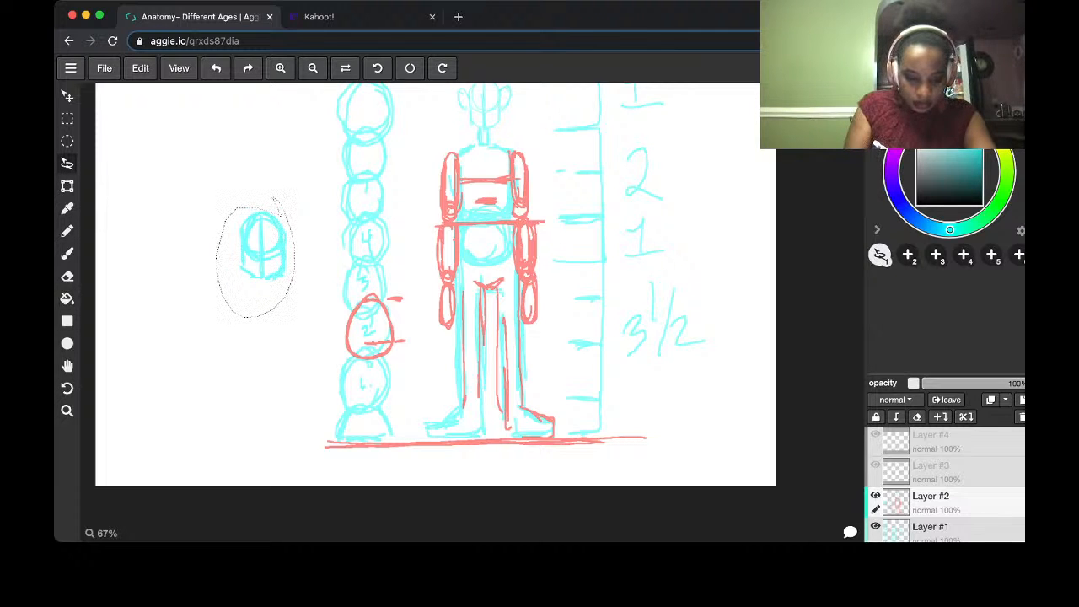
key(t)
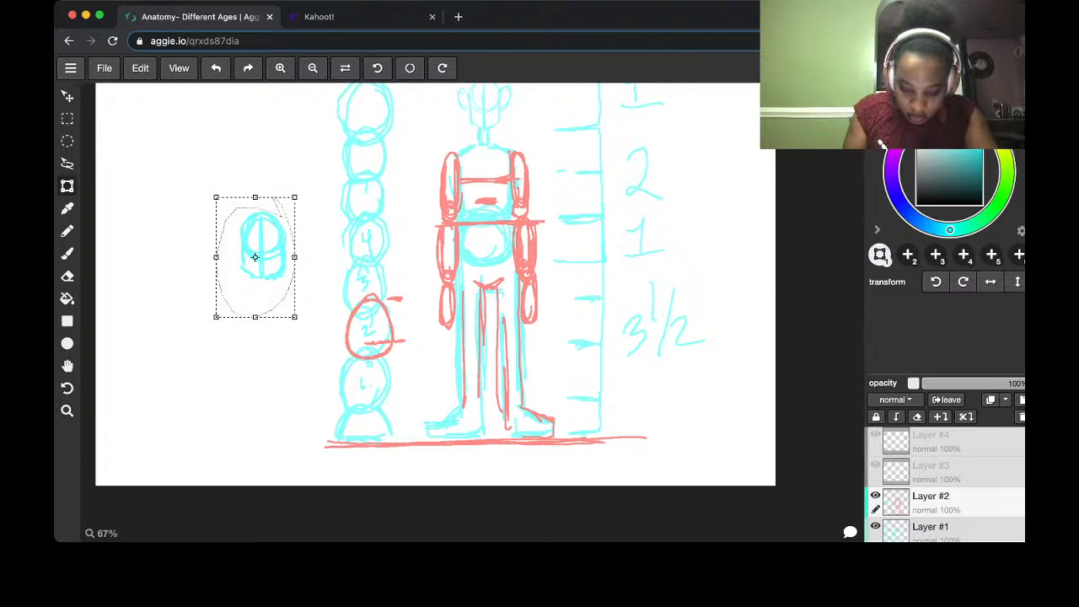
drag(216, 316, 232, 292)
drag(263, 245, 256, 251)
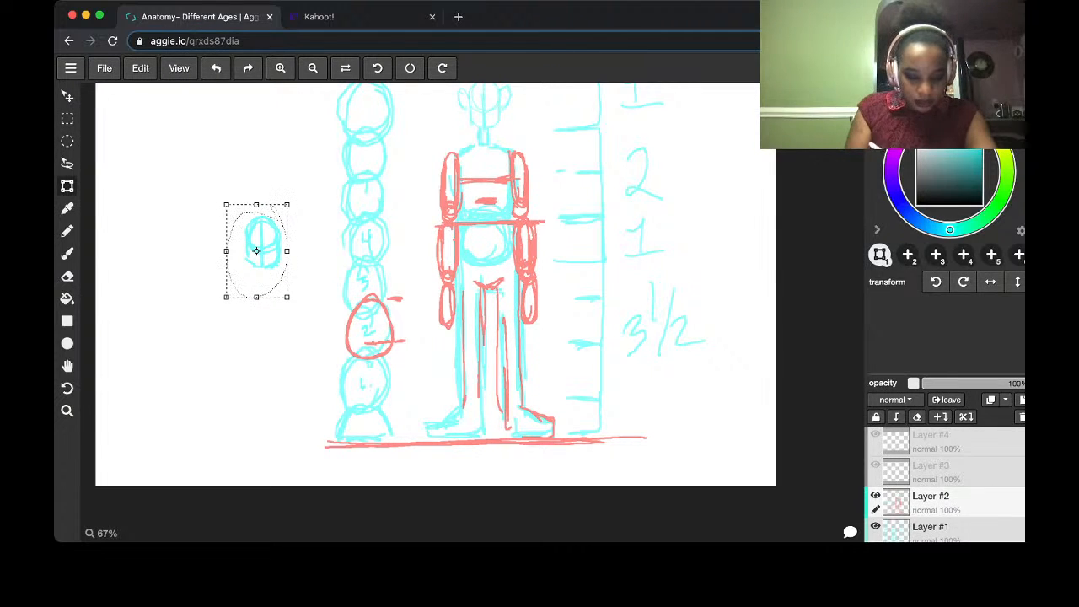
key(l)
key(super+d)
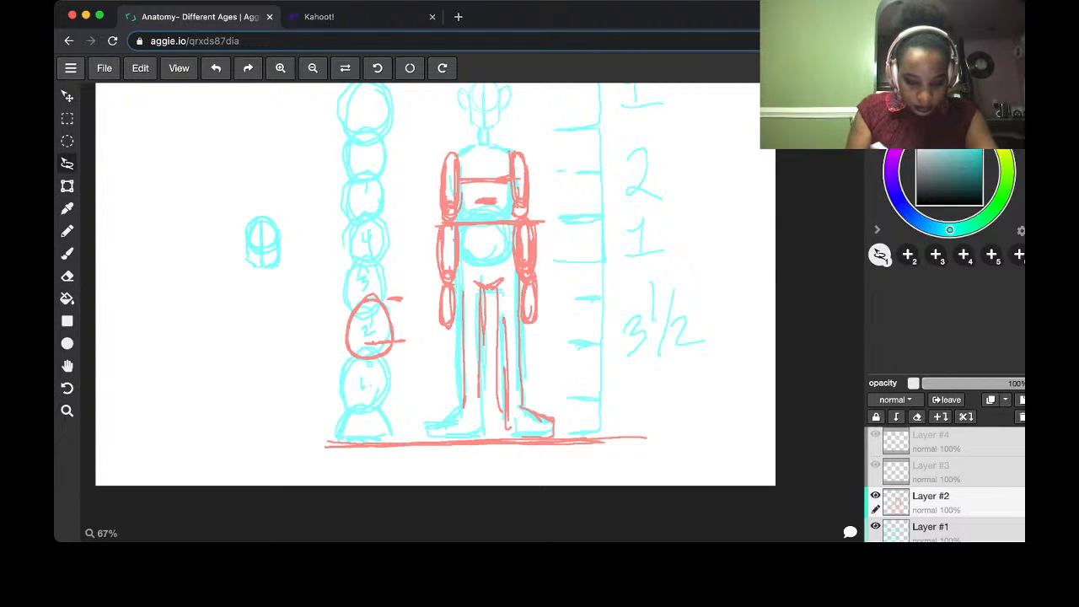
Draw a short cyan neck under the small head and begin the left edge of its torso
key(b)
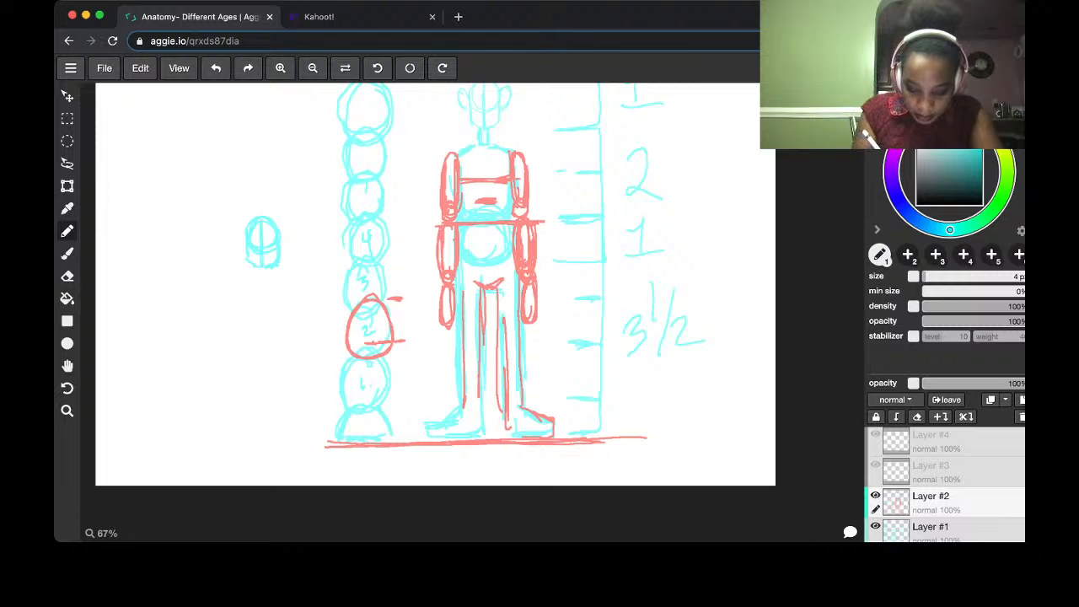
drag(258, 267, 258, 282)
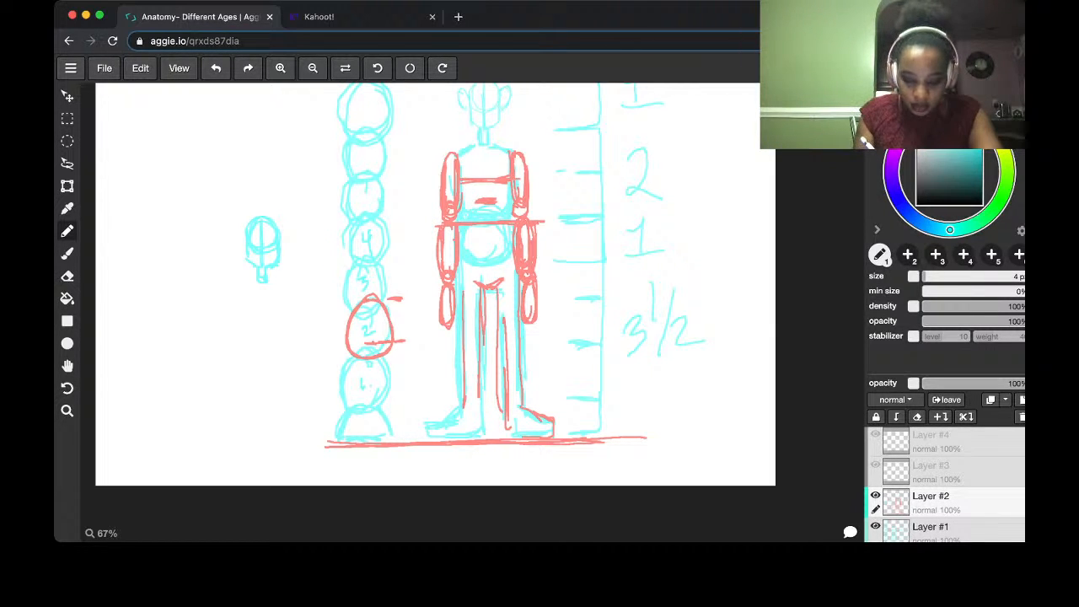
drag(243, 302, 243, 324)
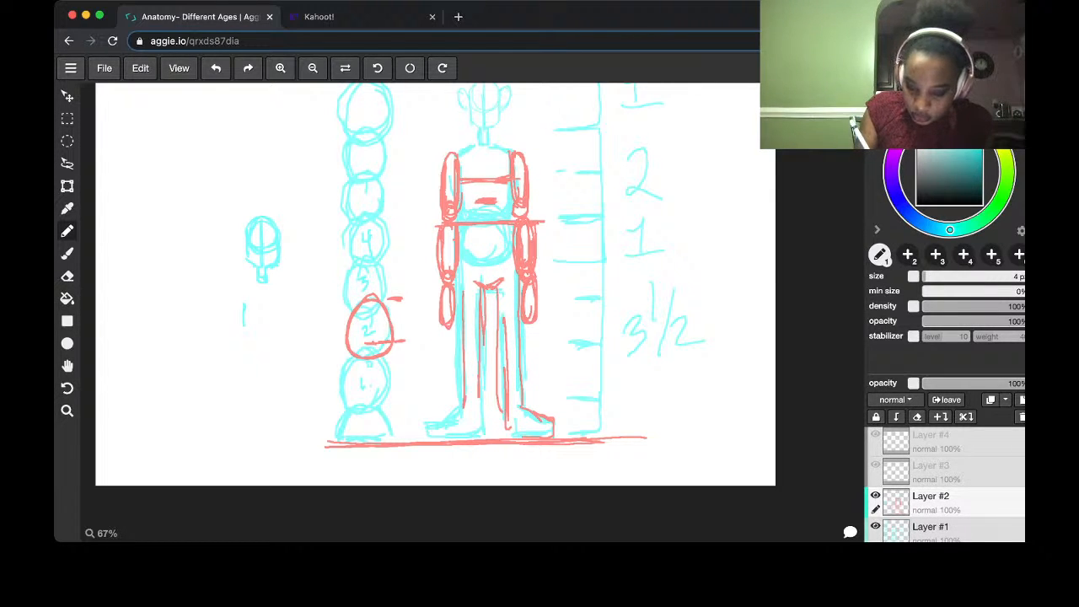
Draw a cyan bracket between the circle column and the large figure, spanning from its shoulders to just below its waist
mouse_move(408, 153)
mouse_down()
mouse_move(434, 151)
mouse_move(406, 242)
mouse_up()
mouse_move(405, 191)
mouse_down()
mouse_move(405, 224)
mouse_move(432, 235)
mouse_up()
drag(403, 233, 403, 155)
drag(405, 156, 426, 156)
drag(408, 238, 426, 242)
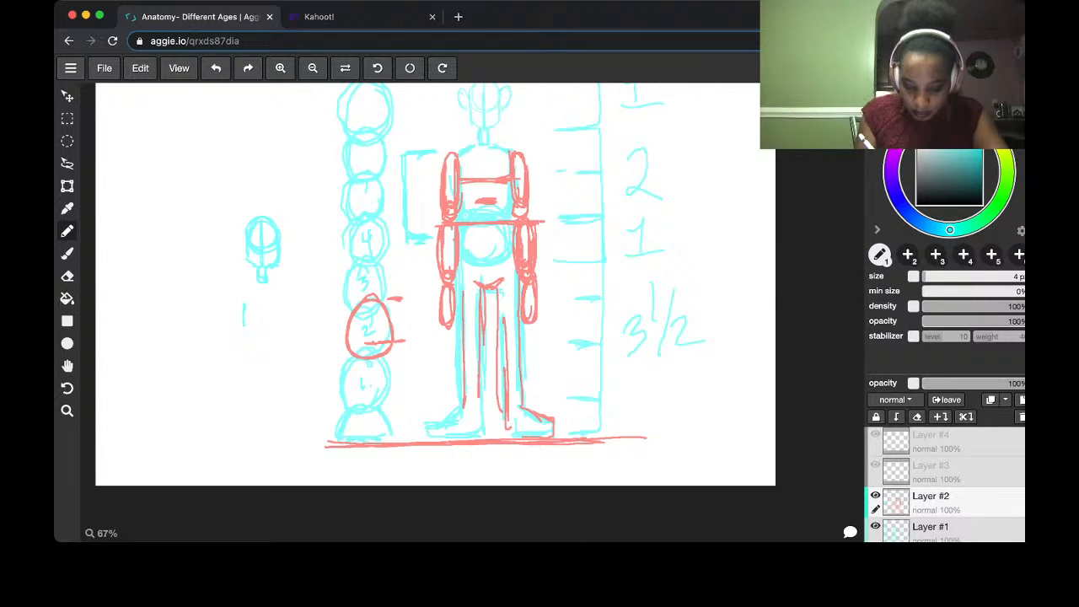
Draw a cyan rectangular torso for the small figure with a taller leg block beneath it, reaching down to ground level
drag(243, 301, 243, 354)
drag(281, 290, 285, 354)
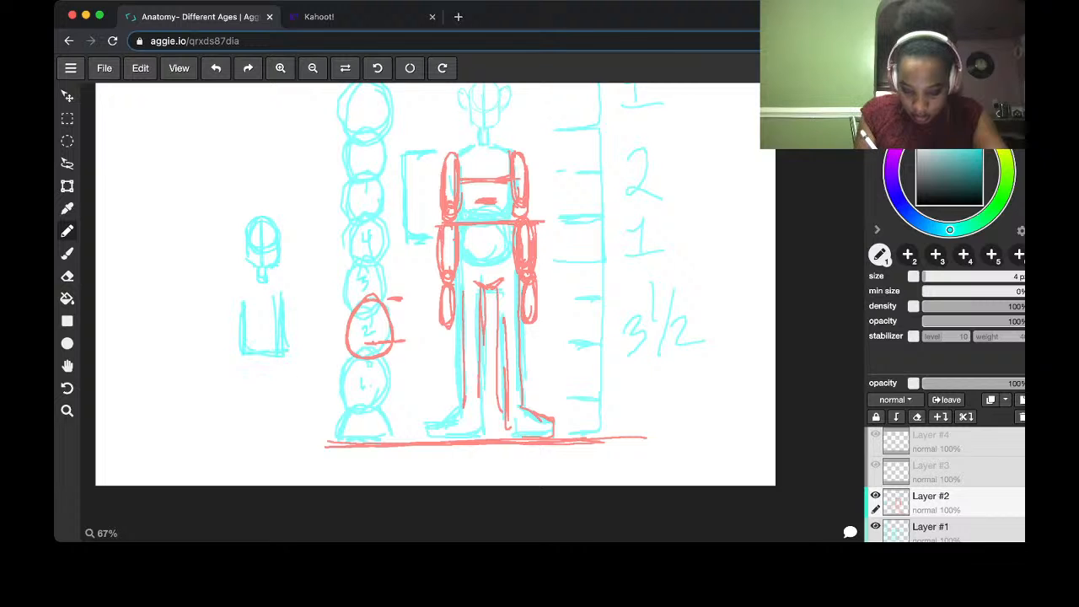
mouse_move(241, 293)
mouse_down()
mouse_move(278, 346)
mouse_move(283, 287)
mouse_move(271, 349)
mouse_move(247, 290)
mouse_up()
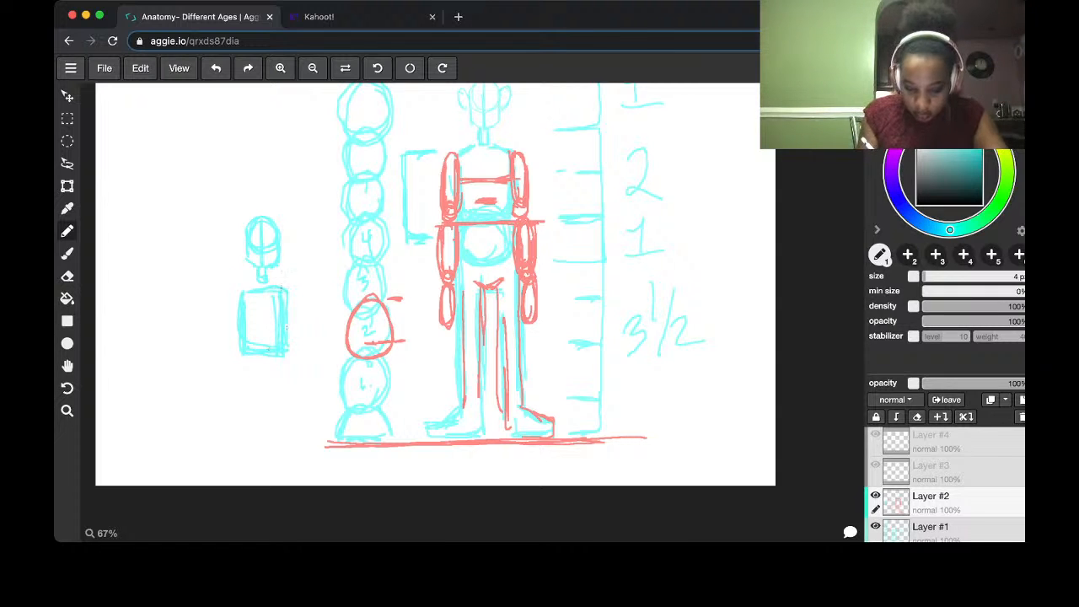
drag(286, 328, 288, 354)
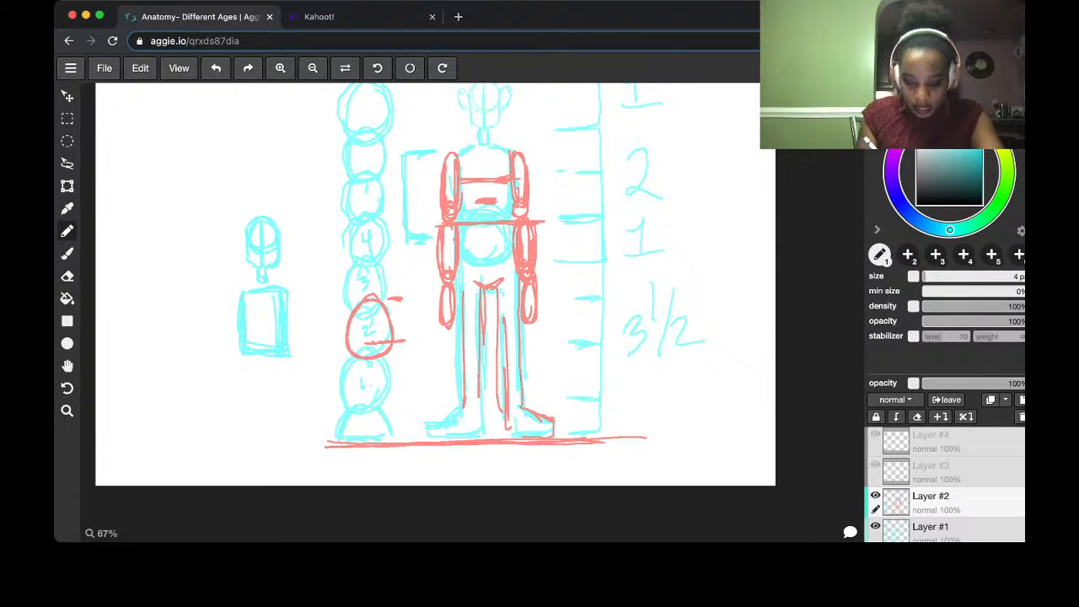
mouse_move(241, 354)
mouse_down()
mouse_move(241, 435)
mouse_move(292, 434)
mouse_up()
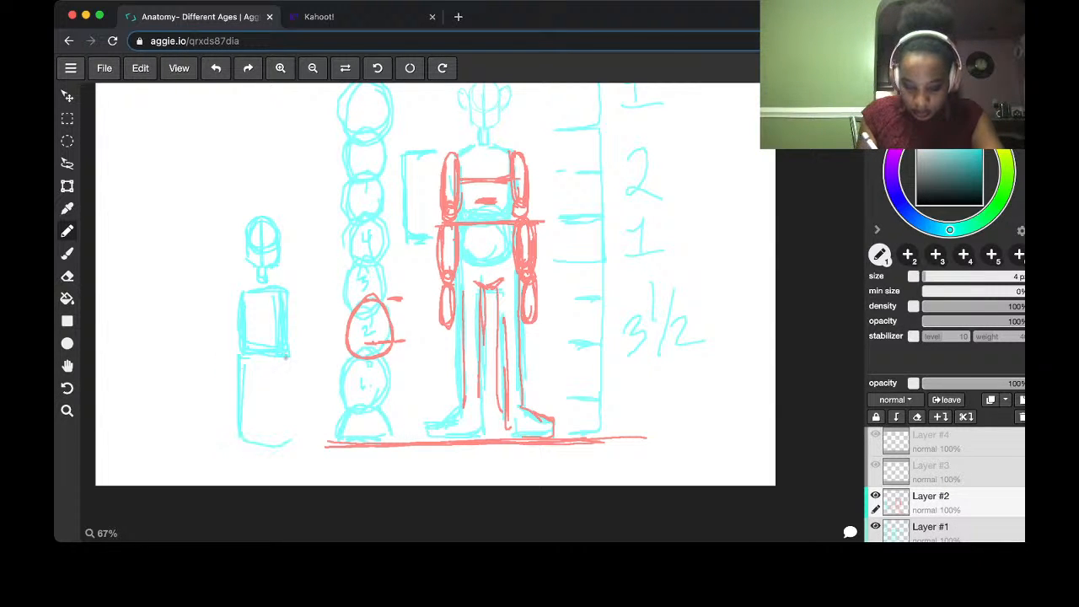
mouse_move(288, 354)
mouse_down()
mouse_move(291, 432)
mouse_move(239, 444)
mouse_up()
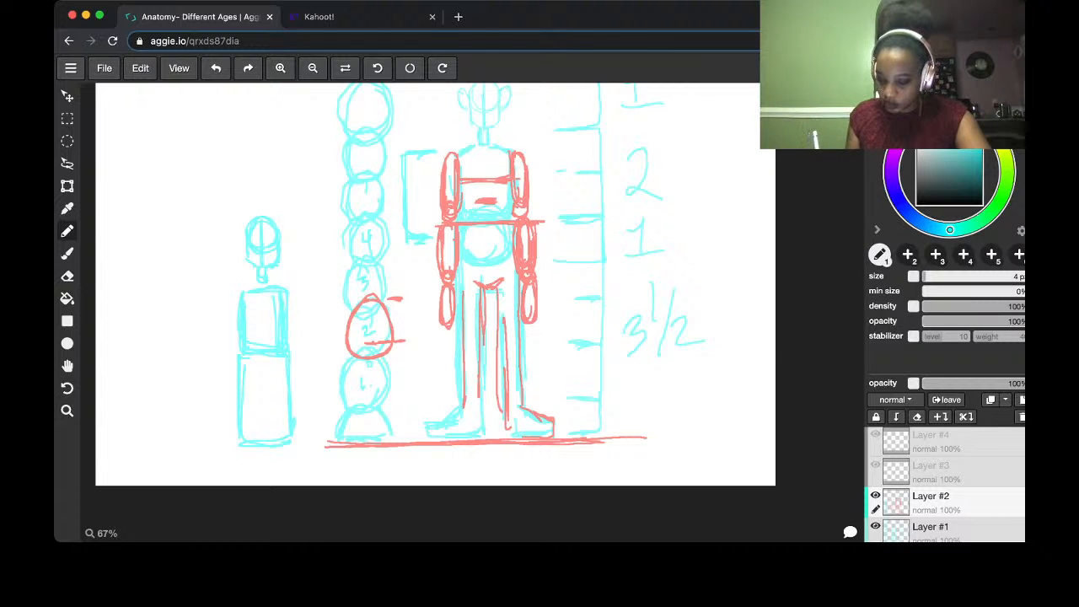
Draw the inner and outer lines of the small figure's left-hand leg in red on Layer #3
click(952, 471)
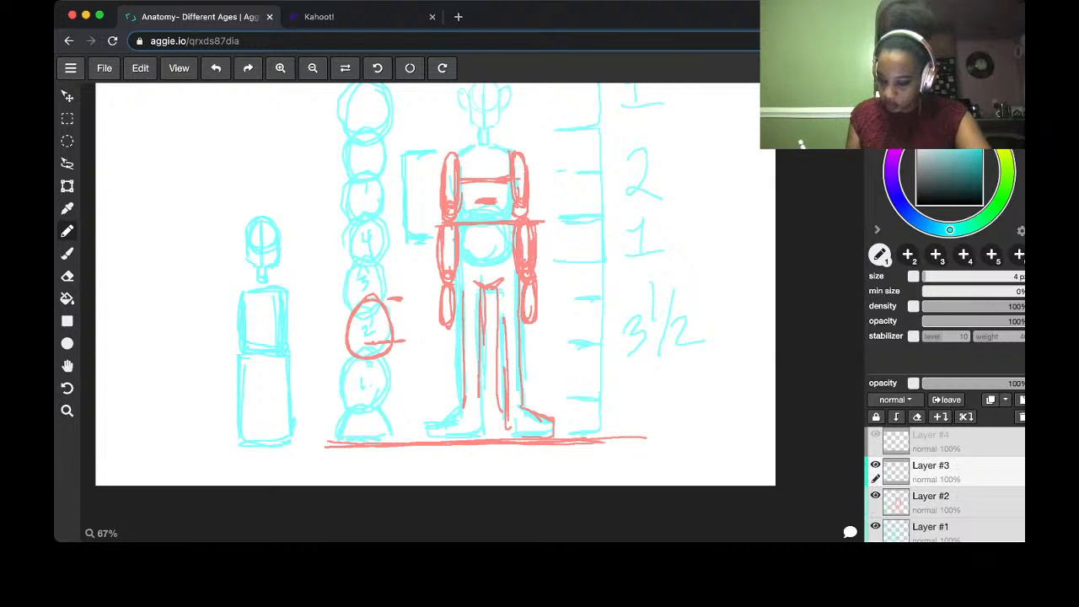
double_click(930, 465)
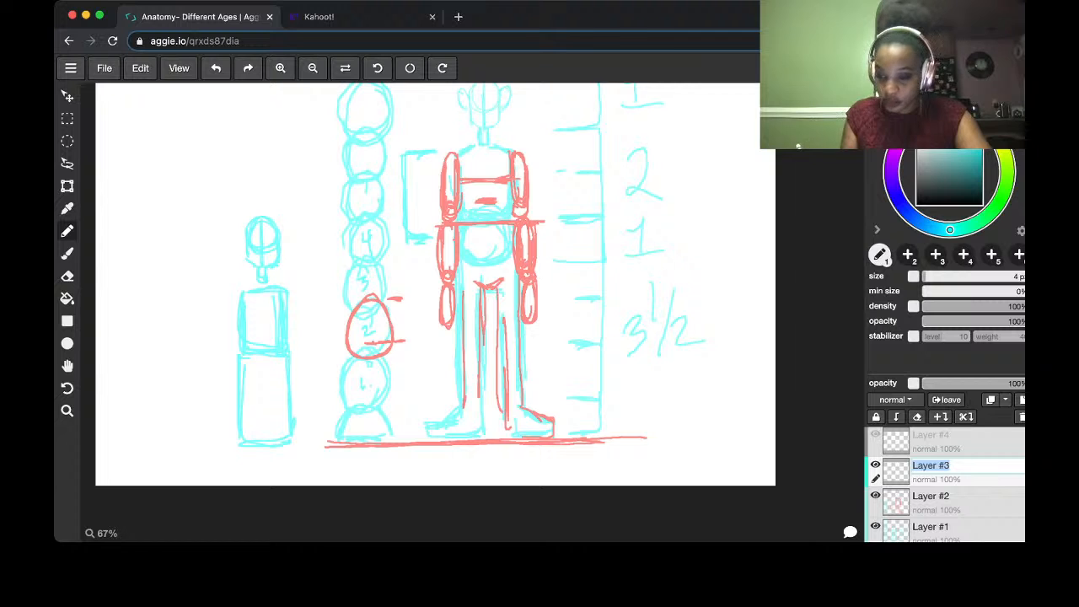
key(x)
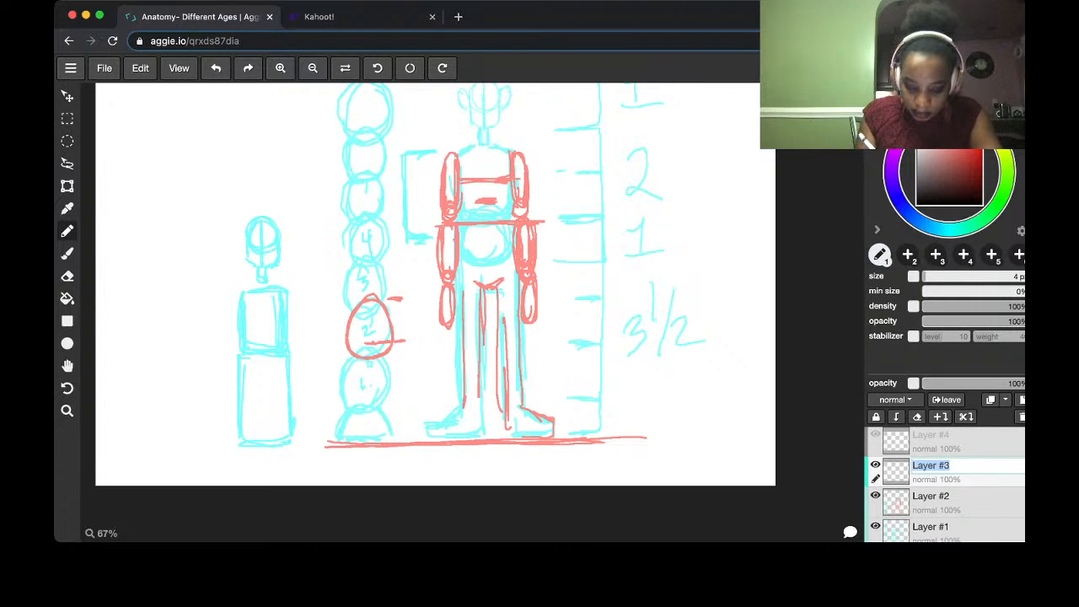
drag(256, 378, 255, 439)
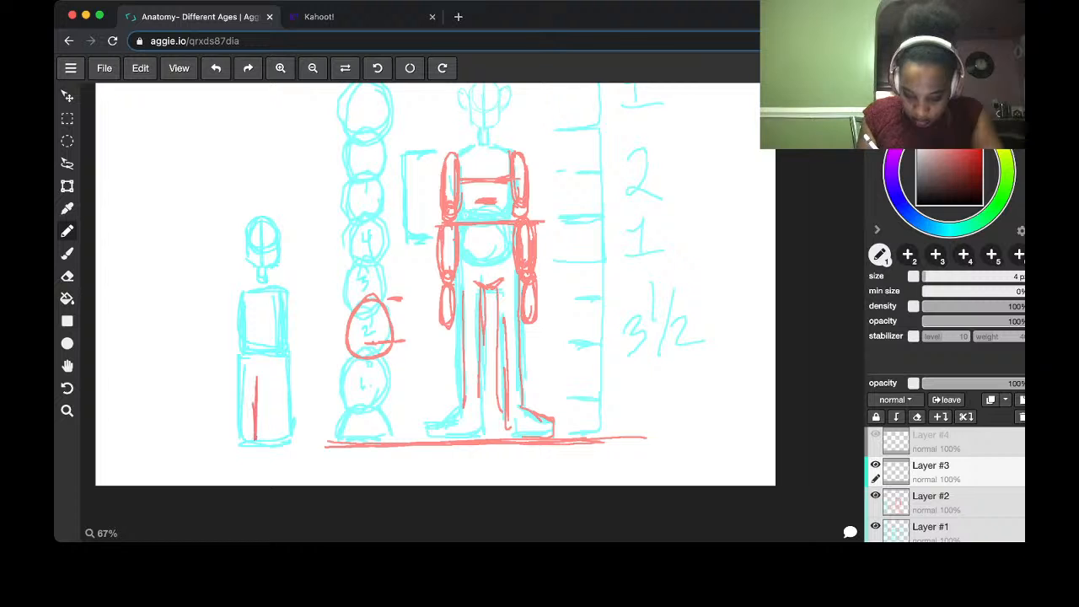
mouse_move(243, 347)
mouse_down()
mouse_move(240, 440)
mouse_move(221, 450)
mouse_move(256, 450)
mouse_move(254, 434)
mouse_up()
mouse_move(256, 383)
mouse_down()
mouse_move(268, 379)
mouse_move(270, 450)
mouse_move(299, 448)
mouse_move(305, 428)
mouse_move(311, 447)
mouse_up()
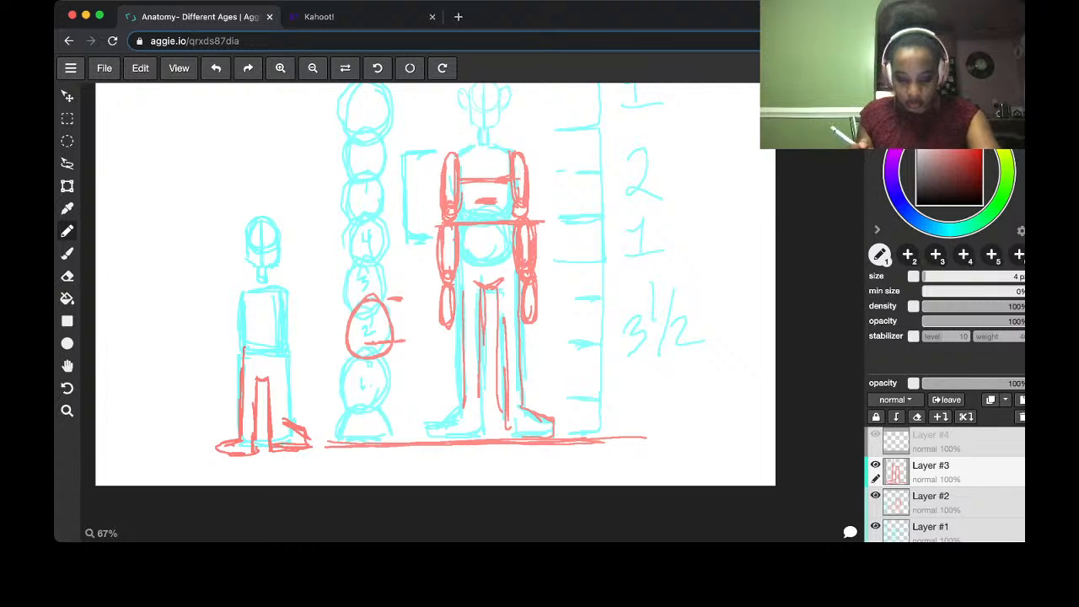
key(ctrl+z)
key(ctrl+z)
key(ctrl+z)
key(ctrl+z)
key(ctrl+z)
key(ctrl+z)
key(ctrl+z)
key(ctrl+z)
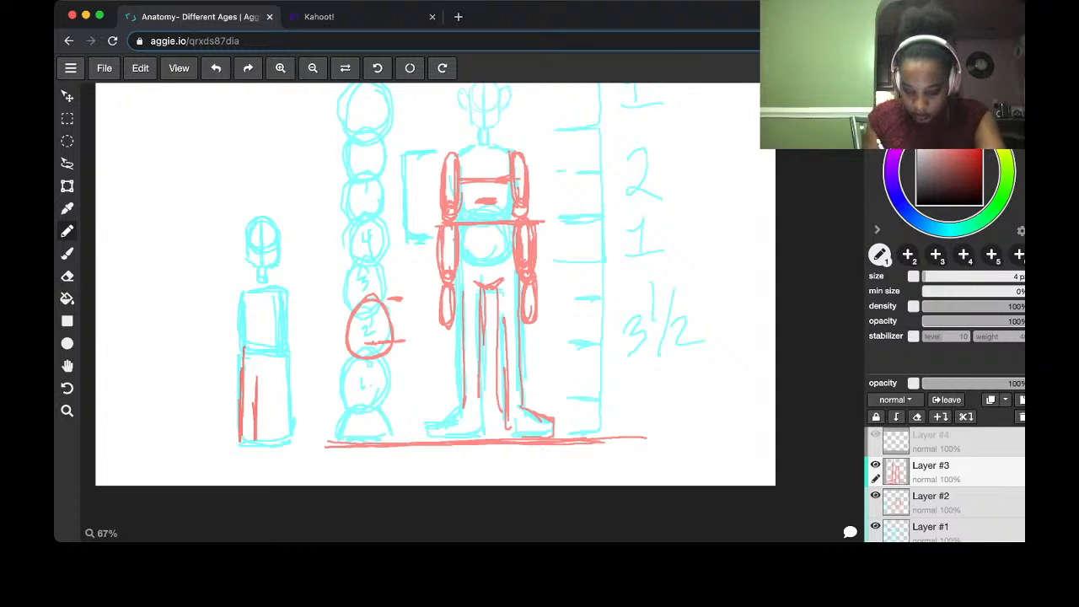
Extend the red ground line leftward beneath the small figure on Layer #2
drag(208, 445, 362, 448)
key(ctrl+z)
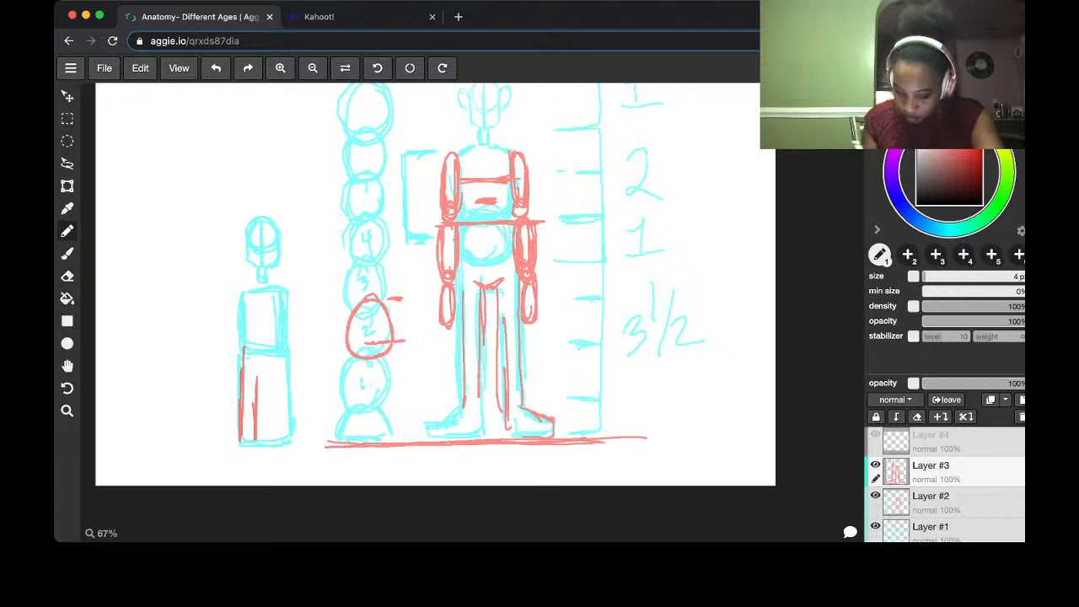
key(ctrl+z)
drag(202, 450, 350, 444)
drag(376, 447, 181, 455)
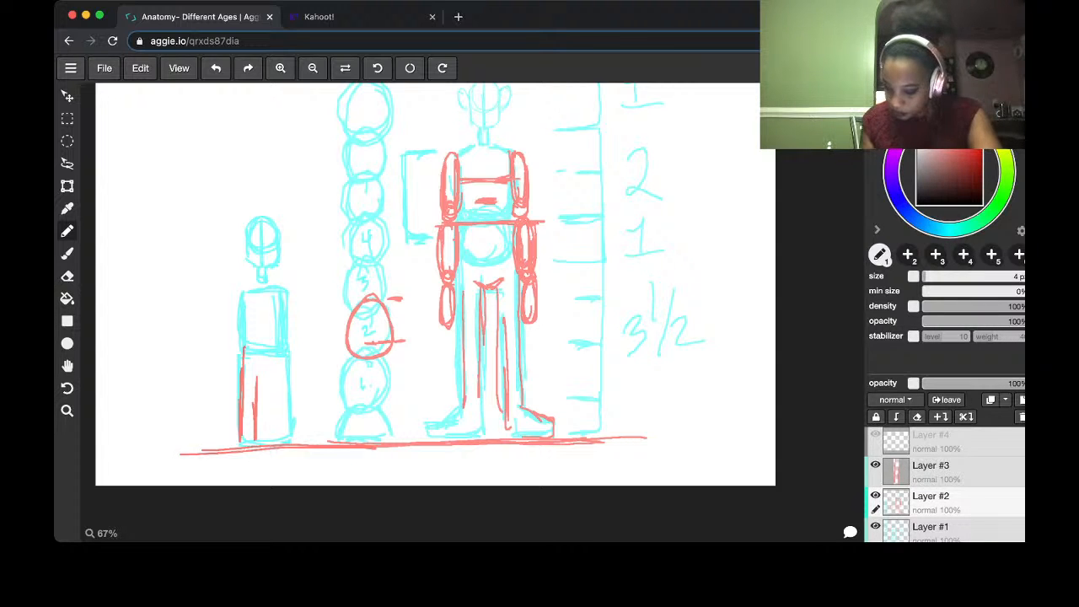
Draw the small figure's feet, crotch and right-hand leg in red on Layer #3
click(961, 471)
mouse_move(239, 426)
mouse_down()
mouse_move(215, 445)
mouse_move(310, 437)
mouse_up()
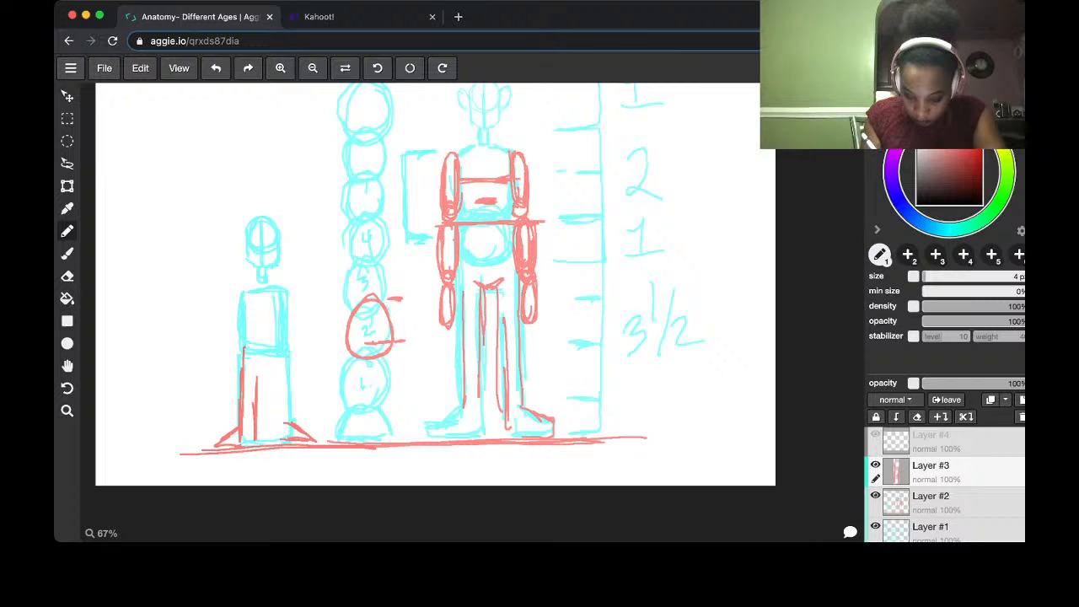
mouse_move(274, 382)
mouse_down()
mouse_move(276, 427)
mouse_move(274, 379)
mouse_move(290, 419)
mouse_up()
drag(288, 345, 290, 409)
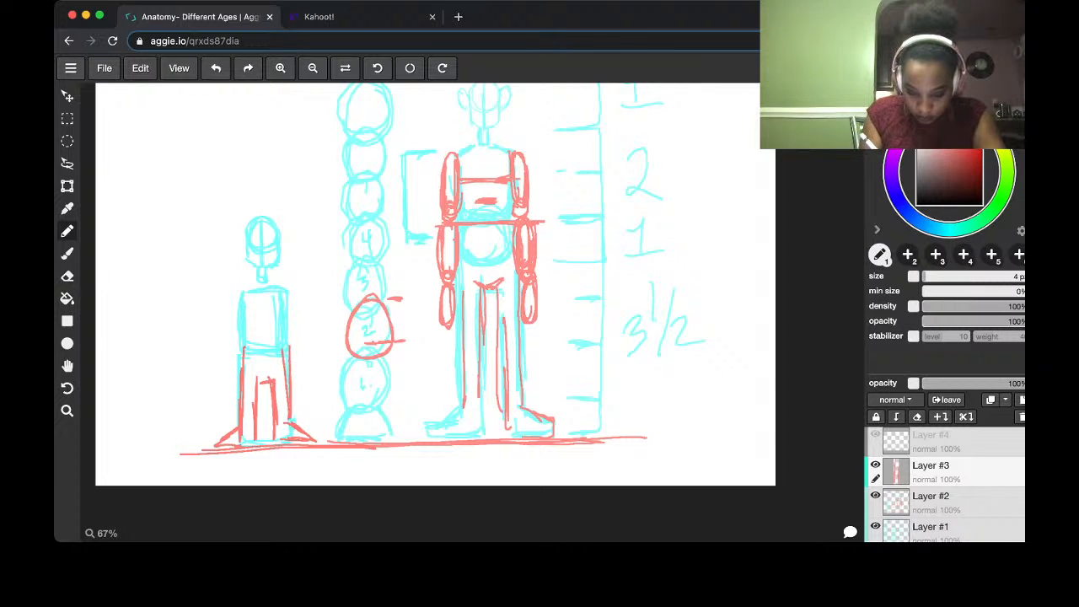
Add red shoulder circles, sloping shoulder lines from the neck and a horizontal waistline to the small figure
mouse_move(236, 294)
mouse_down()
mouse_move(231, 304)
mouse_move(236, 294)
mouse_move(293, 304)
mouse_move(288, 293)
mouse_up()
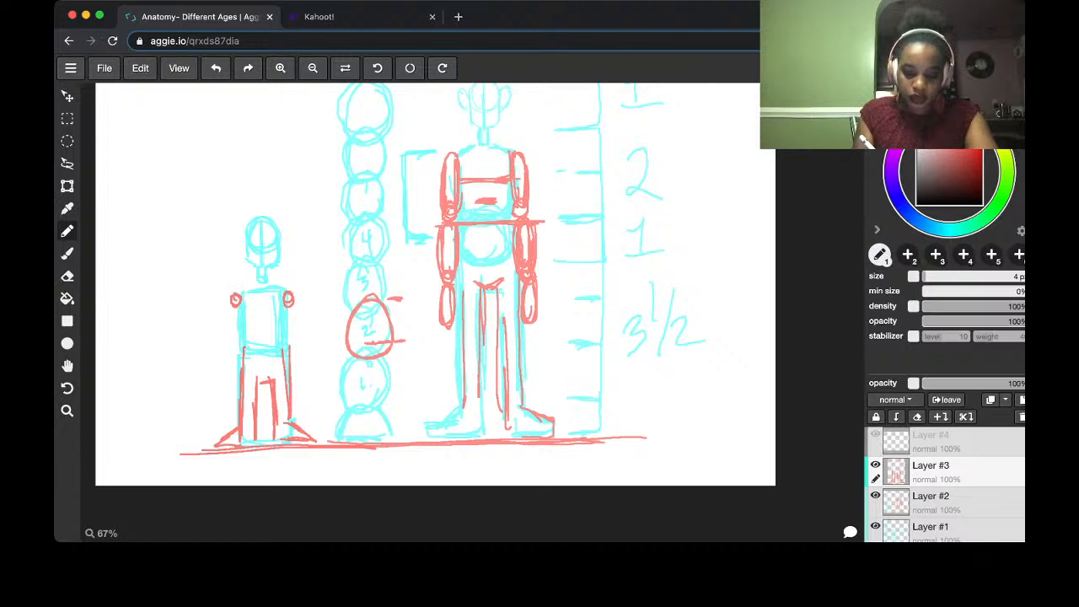
mouse_move(238, 294)
mouse_down()
mouse_move(259, 281)
mouse_move(286, 292)
mouse_up()
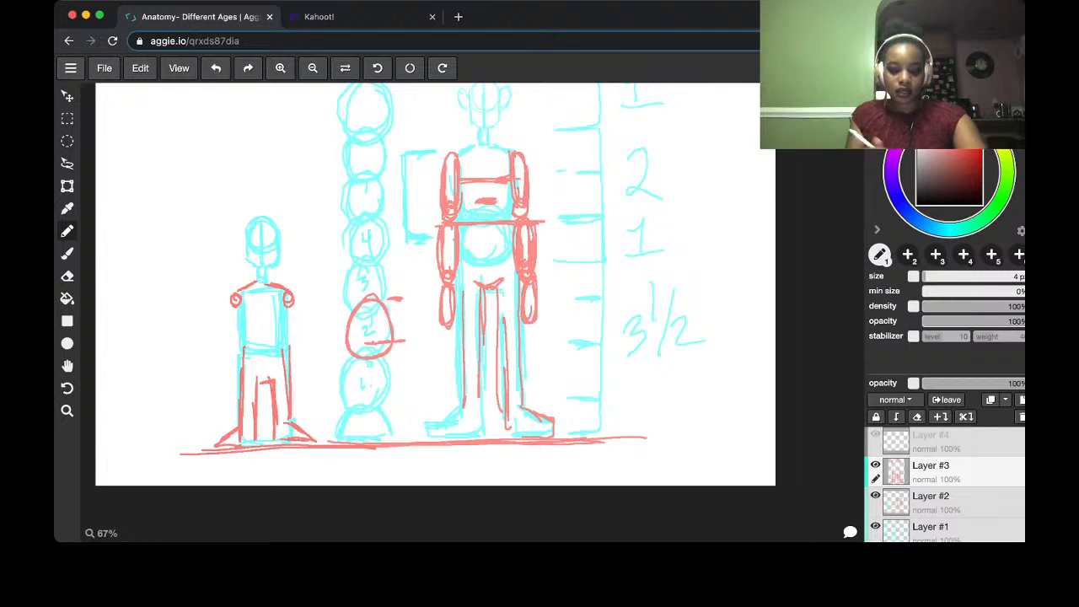
drag(243, 351, 281, 349)
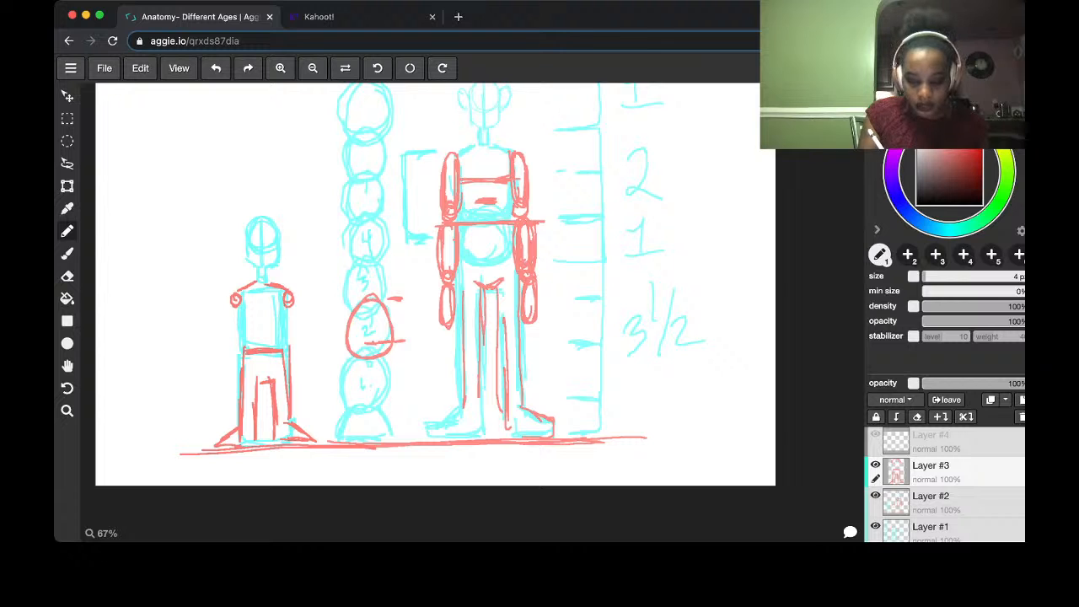
Draw the small figure's upper arms as red ovals and a short horizontal mark on its torso on Layer #3
mouse_move(258, 326)
mouse_down()
mouse_move(269, 325)
mouse_move(228, 337)
mouse_move(236, 341)
mouse_move(241, 303)
mouse_move(297, 333)
mouse_move(294, 298)
mouse_move(255, 284)
mouse_move(266, 281)
mouse_up()
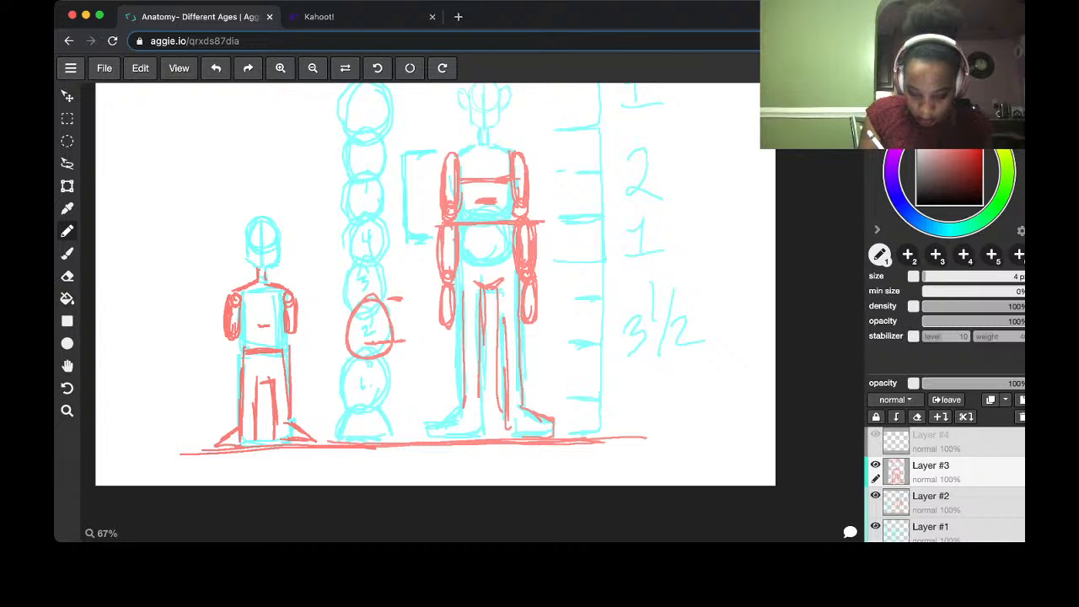
Try to draw the small figure's forearms and hands as red ovals below the upper arms
mouse_move(226, 336)
mouse_down()
mouse_move(224, 375)
mouse_move(237, 339)
mouse_move(238, 375)
mouse_up()
mouse_move(288, 330)
mouse_down()
mouse_move(292, 374)
mouse_move(285, 357)
mouse_up()
drag(295, 335, 295, 366)
drag(225, 339, 232, 373)
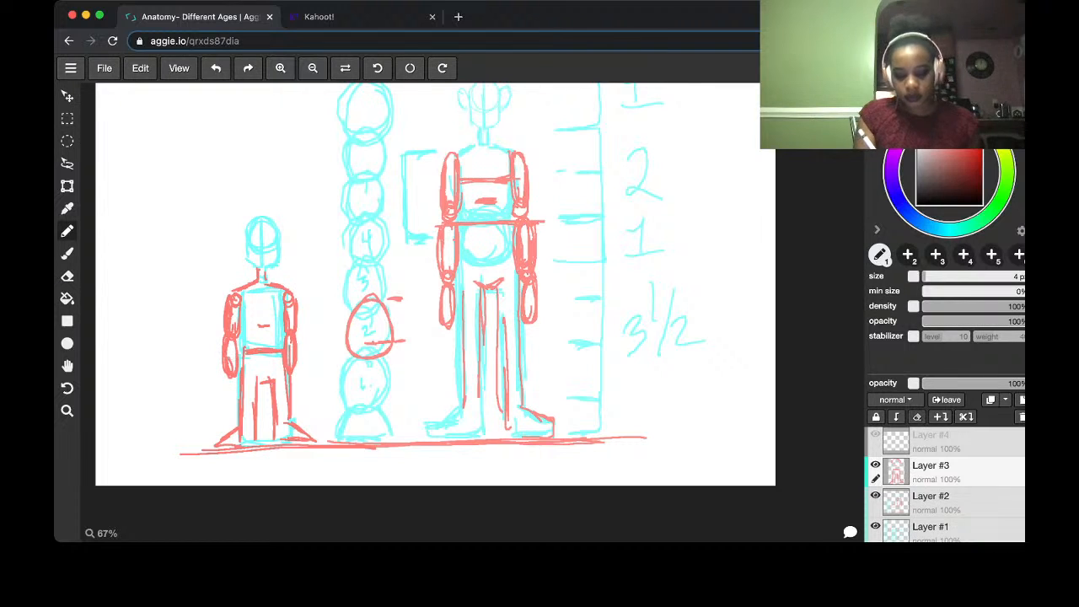
drag(299, 331, 300, 367)
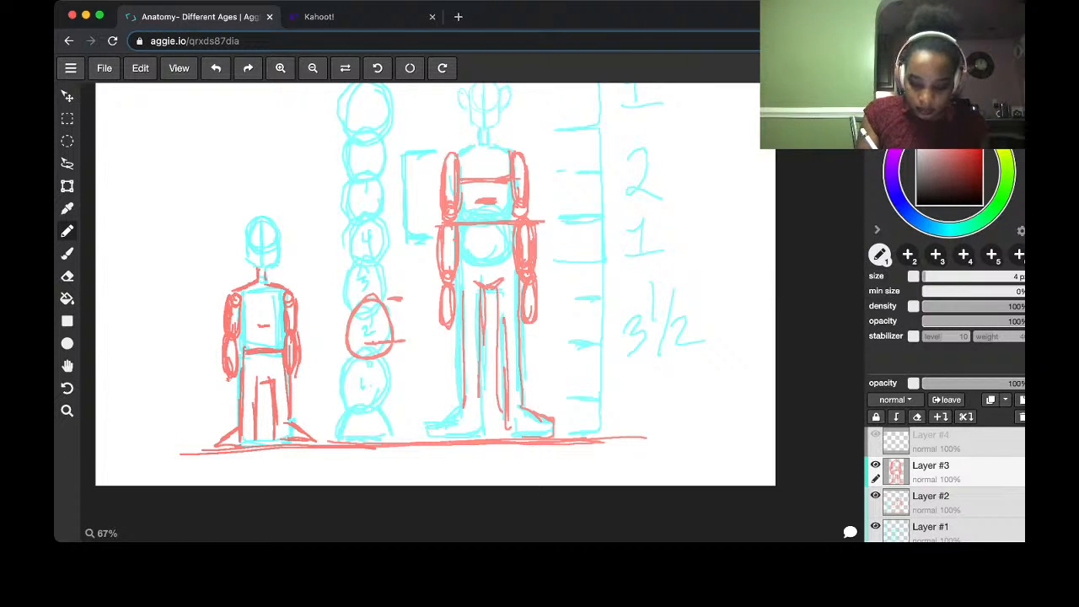
drag(228, 375, 296, 387)
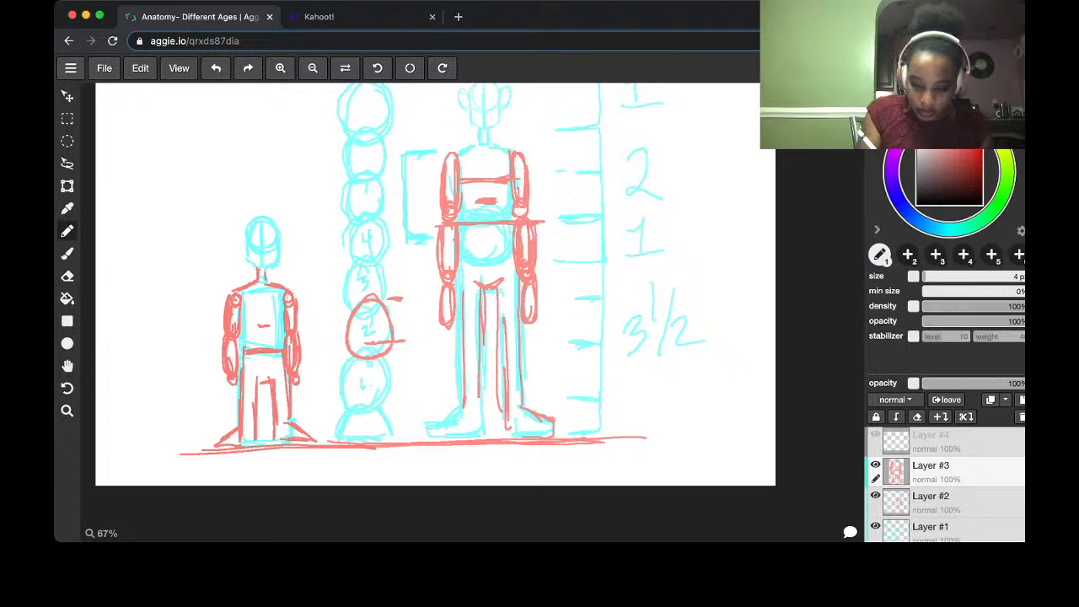
mouse_move(227, 381)
mouse_down()
mouse_move(232, 410)
mouse_move(234, 383)
mouse_move(297, 403)
mouse_up()
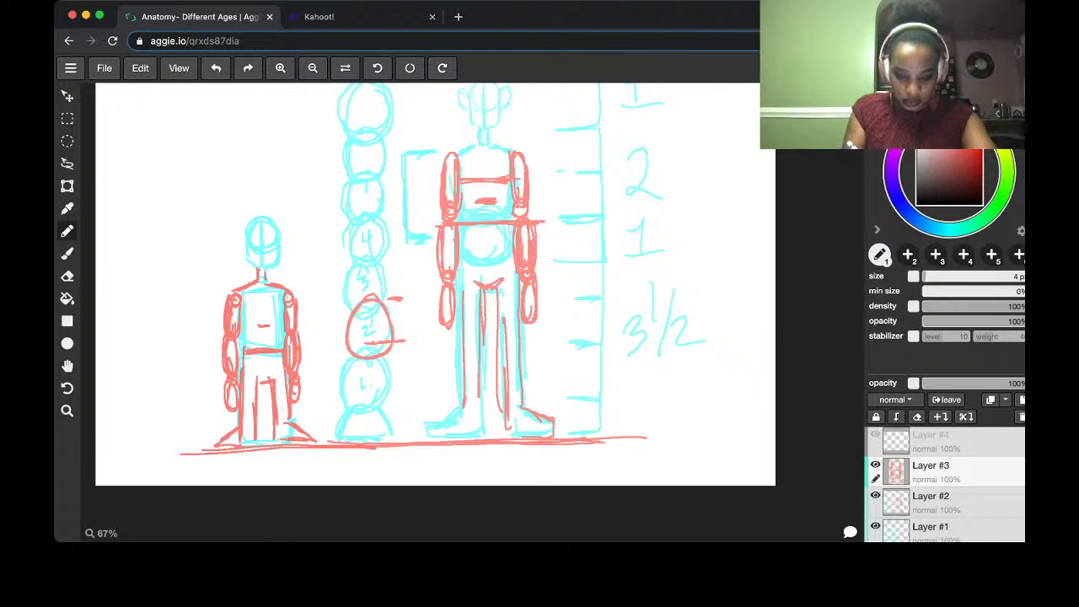
key(Delete)
key(Delete)
key(Delete)
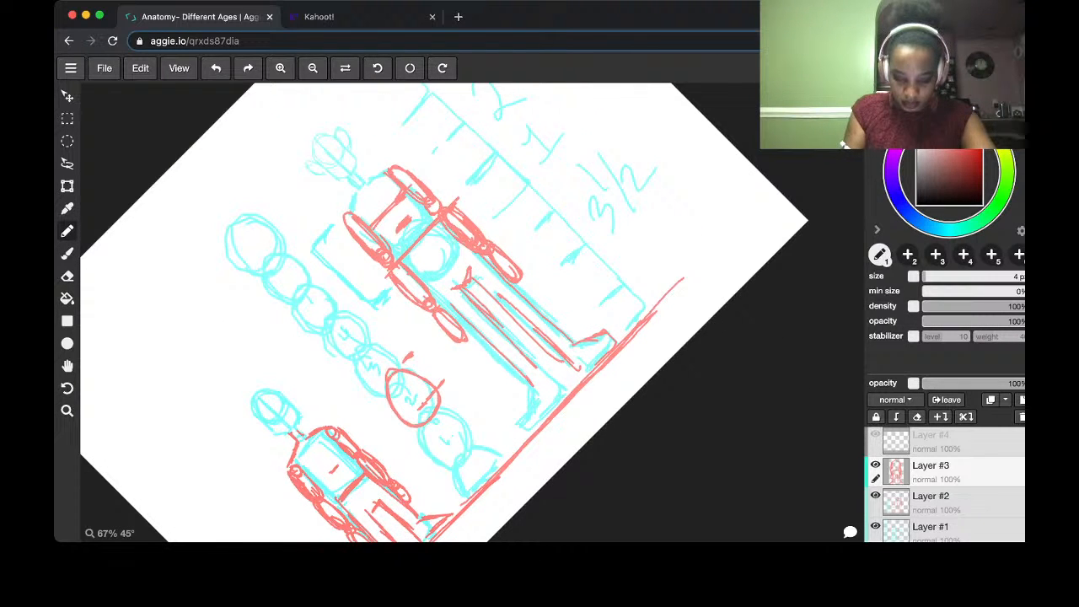
key(End)
key(End)
key(End)
key(End)
key(Delete)
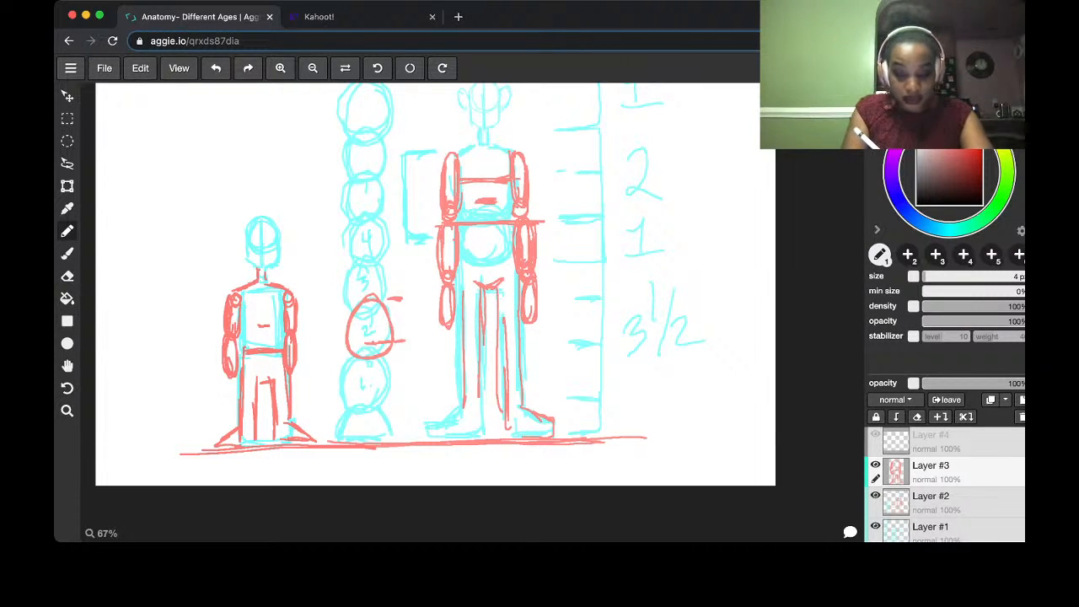
Undo the red forearm, hand and neck strokes on the small figure
click(215, 67)
click(216, 68)
click(216, 67)
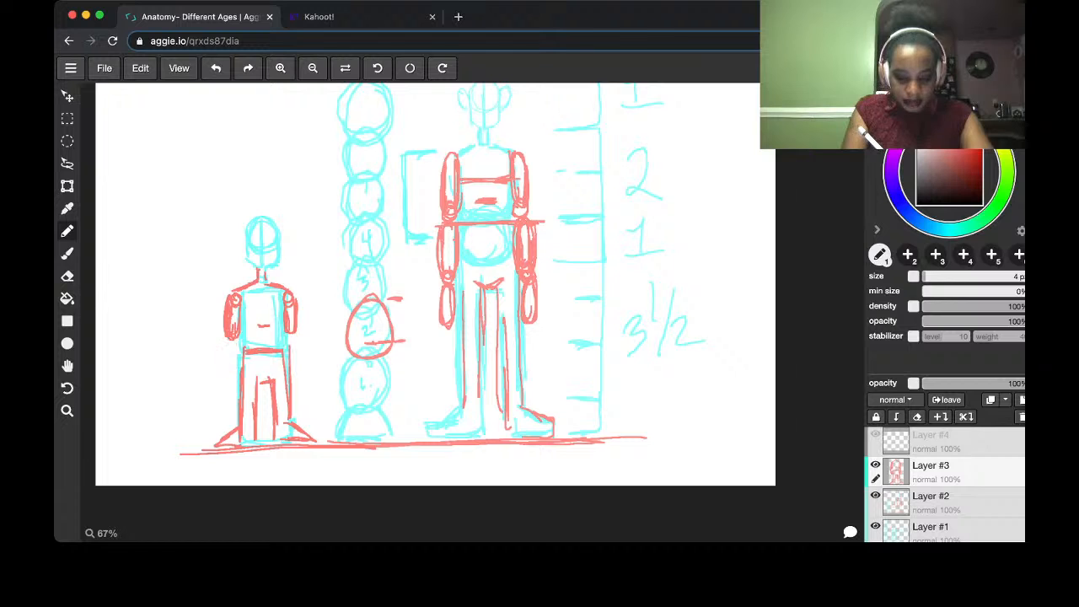
click(216, 68)
click(216, 67)
click(215, 68)
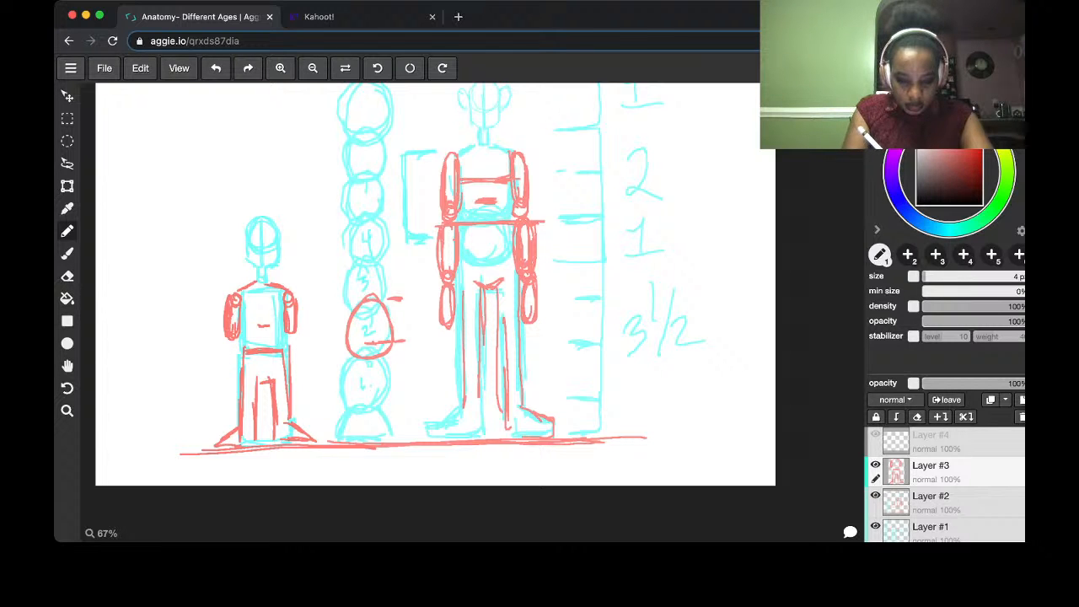
click(215, 67)
click(216, 67)
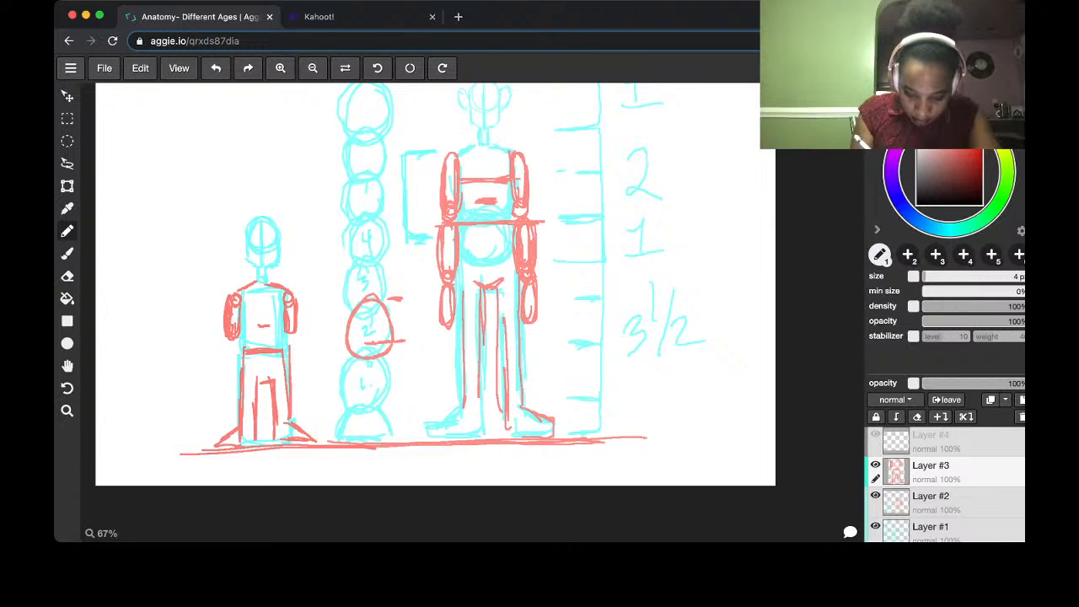
Erase the lower ends of the small figure's upper arms, and draw shorter red forearms and hands beneath them
key(e)
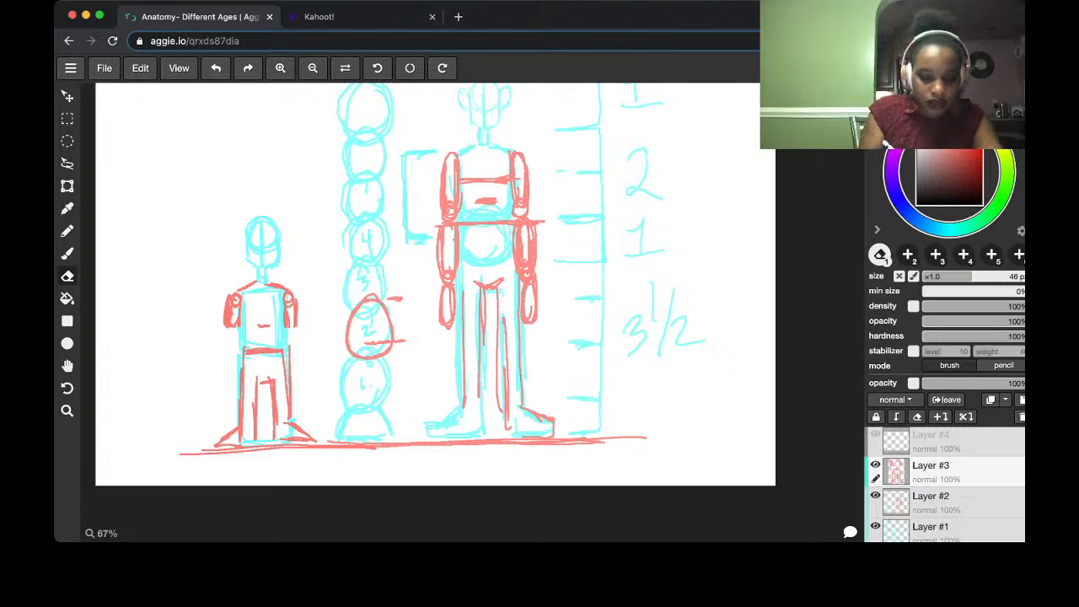
key(b)
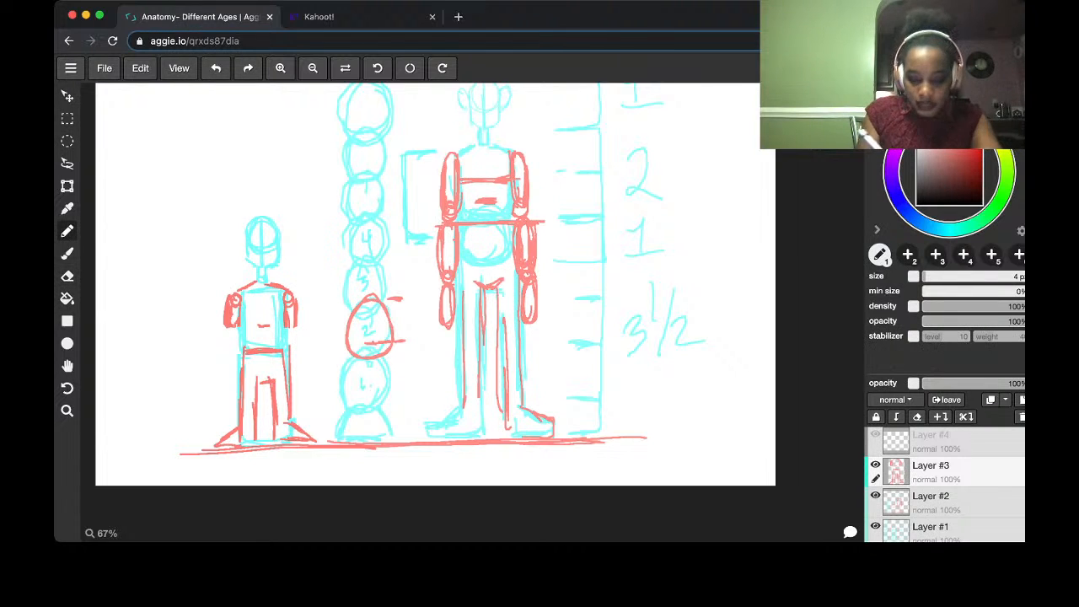
mouse_move(229, 327)
mouse_down()
mouse_move(292, 333)
mouse_move(230, 361)
mouse_move(234, 334)
mouse_move(293, 356)
mouse_move(288, 339)
mouse_up()
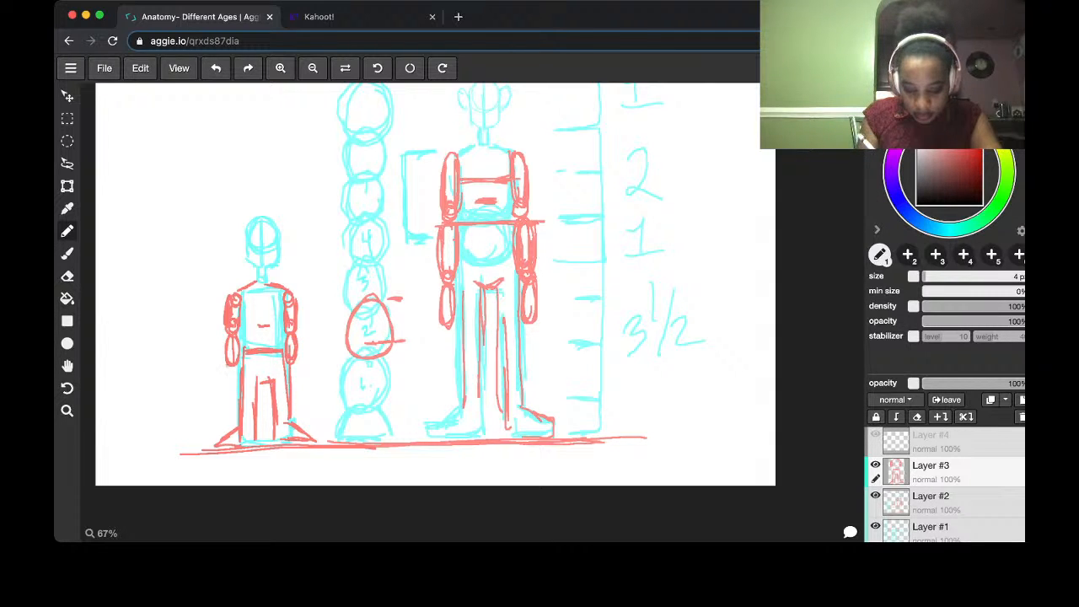
mouse_move(227, 364)
mouse_down()
mouse_move(239, 374)
mouse_move(294, 371)
mouse_move(230, 383)
mouse_move(241, 396)
mouse_up()
mouse_move(292, 367)
mouse_down()
mouse_move(300, 393)
mouse_move(289, 437)
mouse_move(315, 442)
mouse_move(279, 453)
mouse_up()
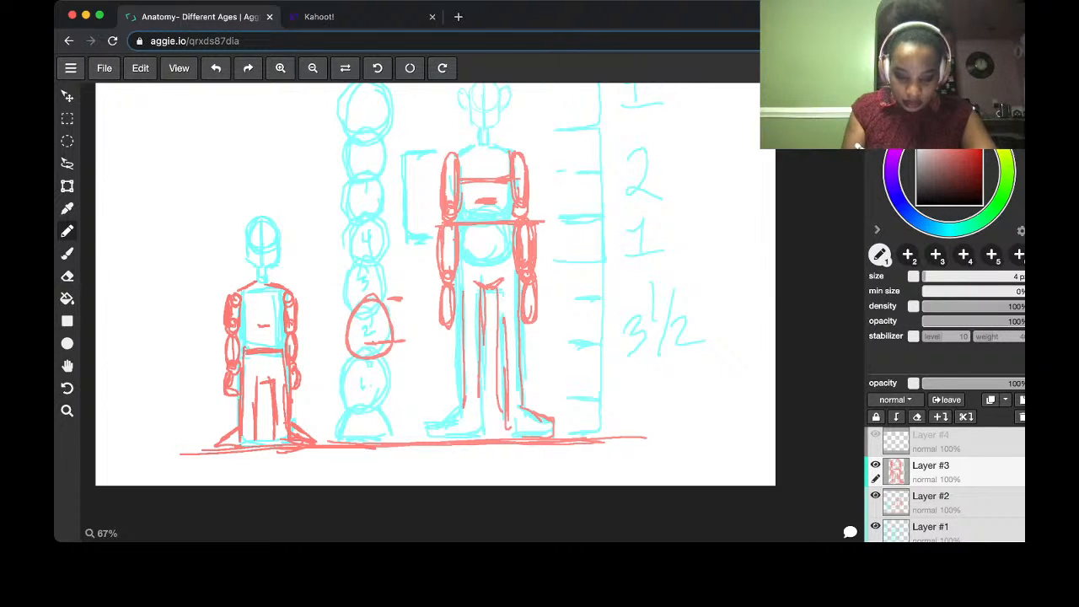
Add cyan ears to both sides of the small figure's head on Layer #2
scroll(476, 316, up, 1)
scroll(467, 314, down, 2)
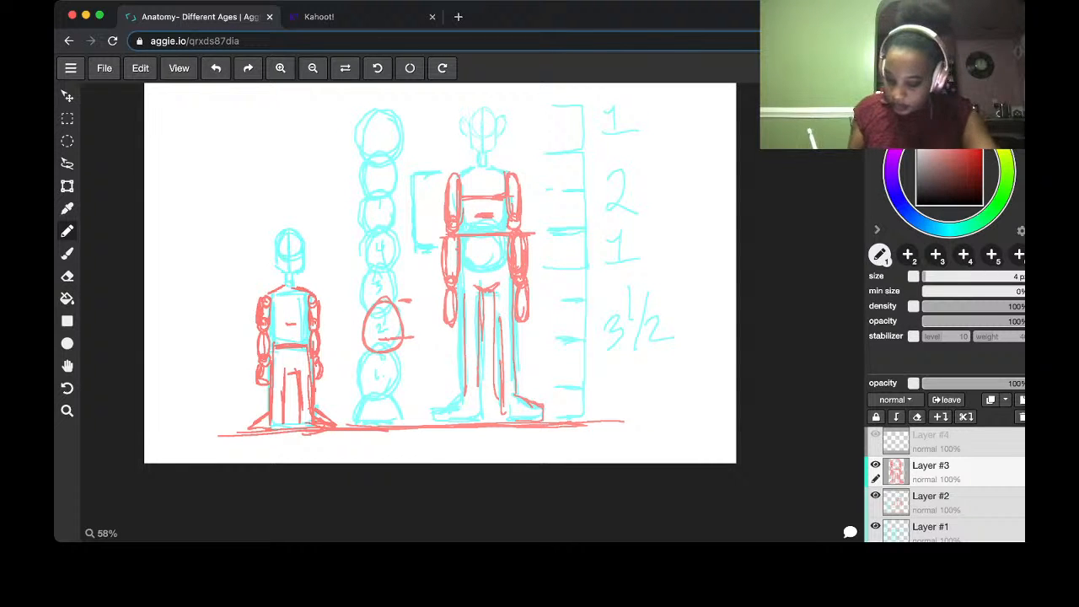
click(952, 502)
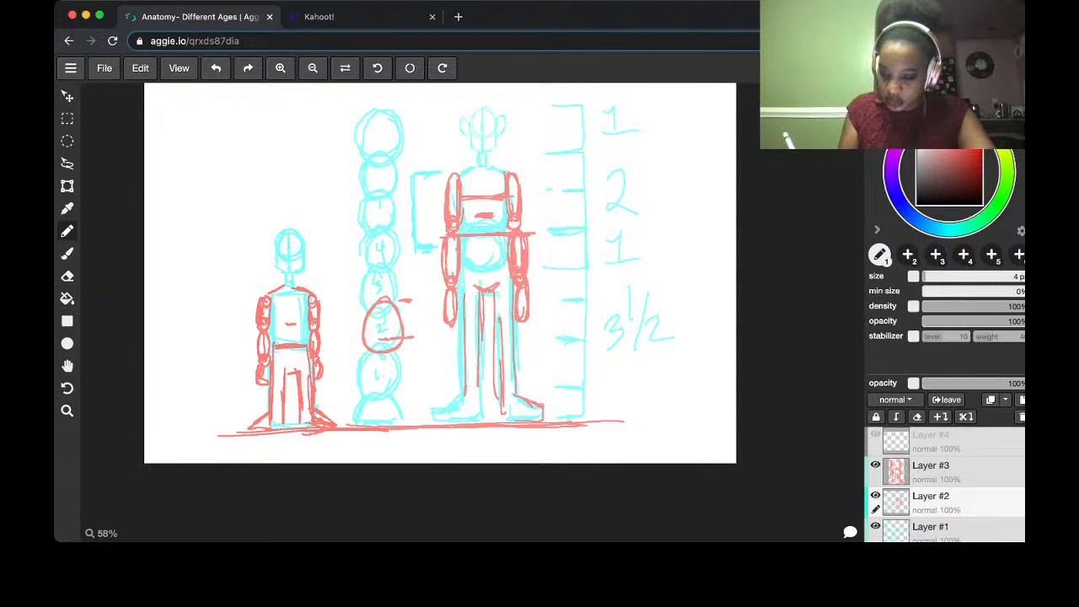
click(947, 230)
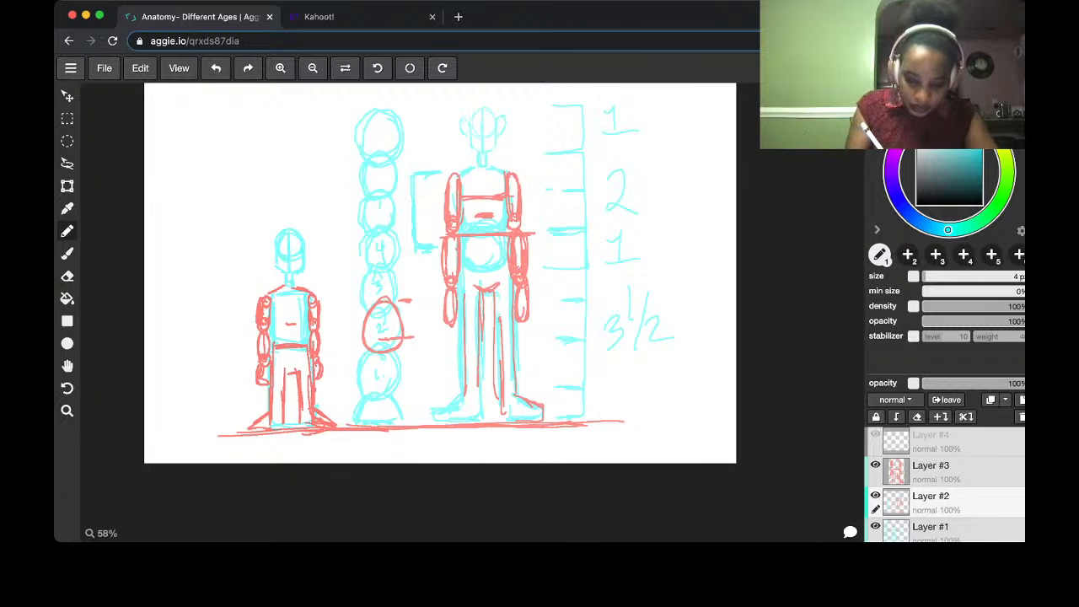
mouse_move(274, 257)
mouse_down()
mouse_move(265, 241)
mouse_move(265, 256)
mouse_move(313, 249)
mouse_move(311, 259)
mouse_up()
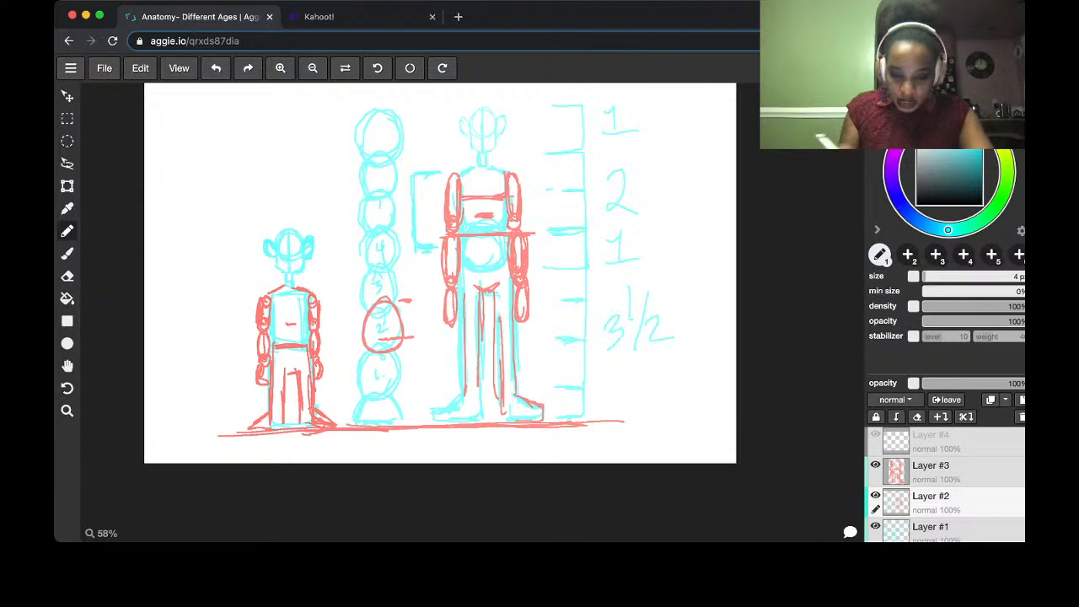
Write the ages in cyan above the figures' heads: 30 over the adult and 10 over the small figure
key(minus)
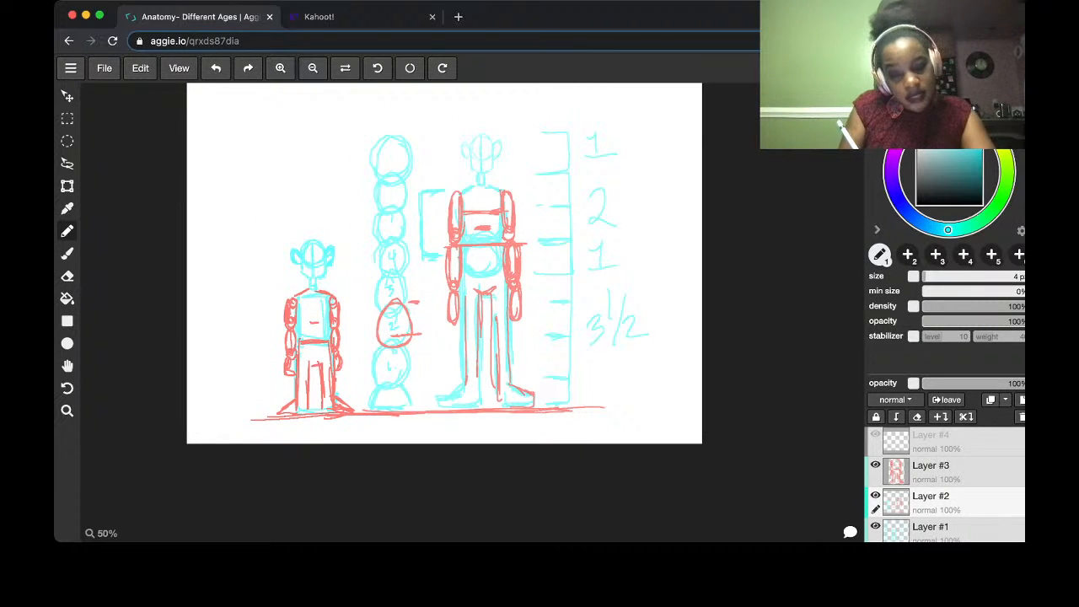
mouse_move(467, 111)
mouse_down()
mouse_move(466, 122)
mouse_move(484, 108)
mouse_up()
key(super+z)
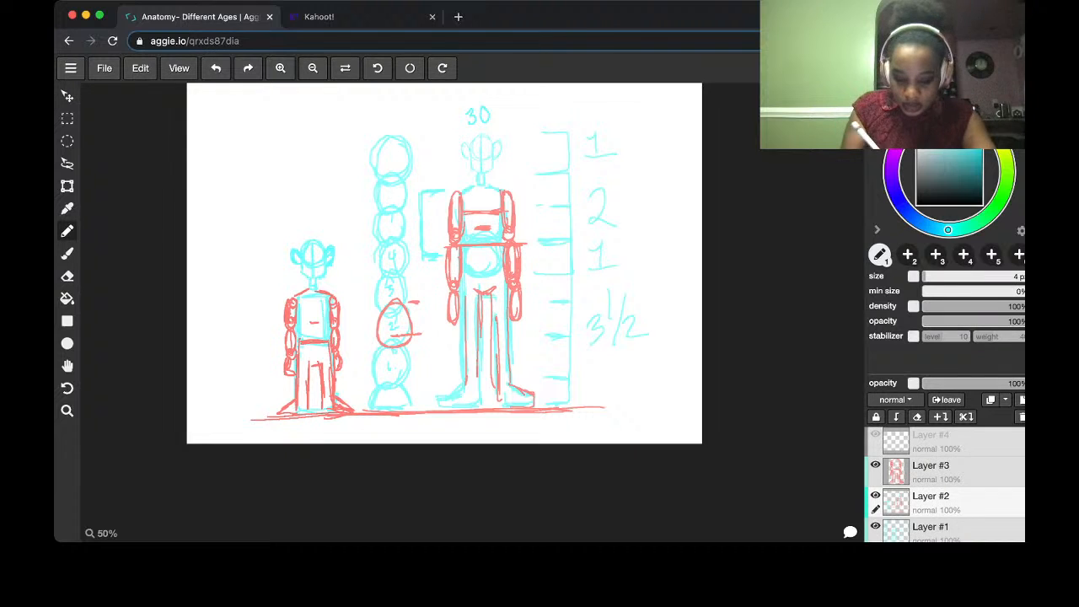
mouse_move(298, 216)
mouse_down()
mouse_move(297, 229)
mouse_move(311, 213)
mouse_up()
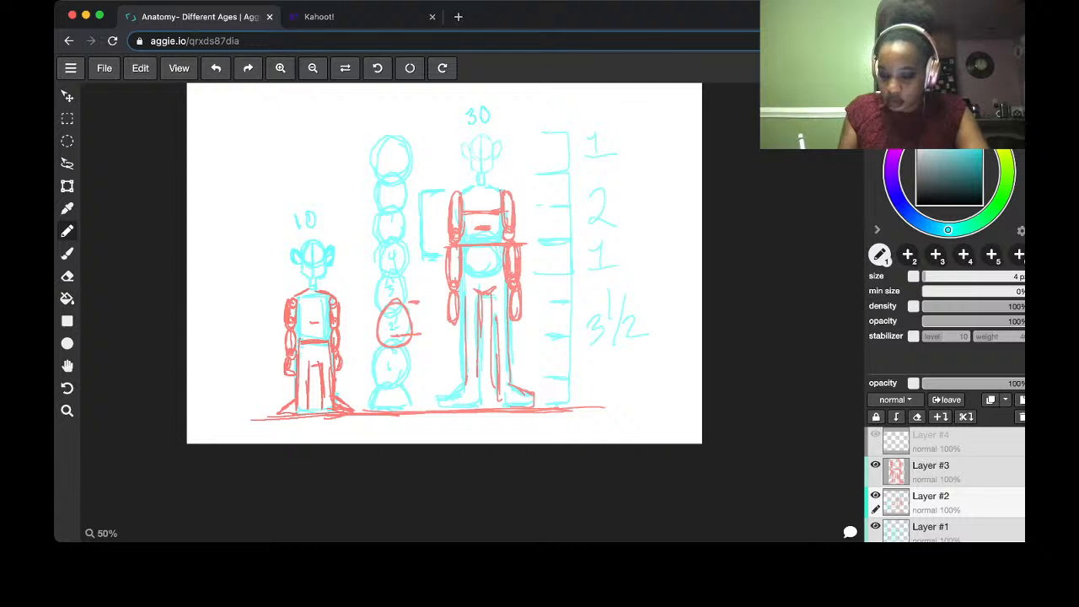
key(x)
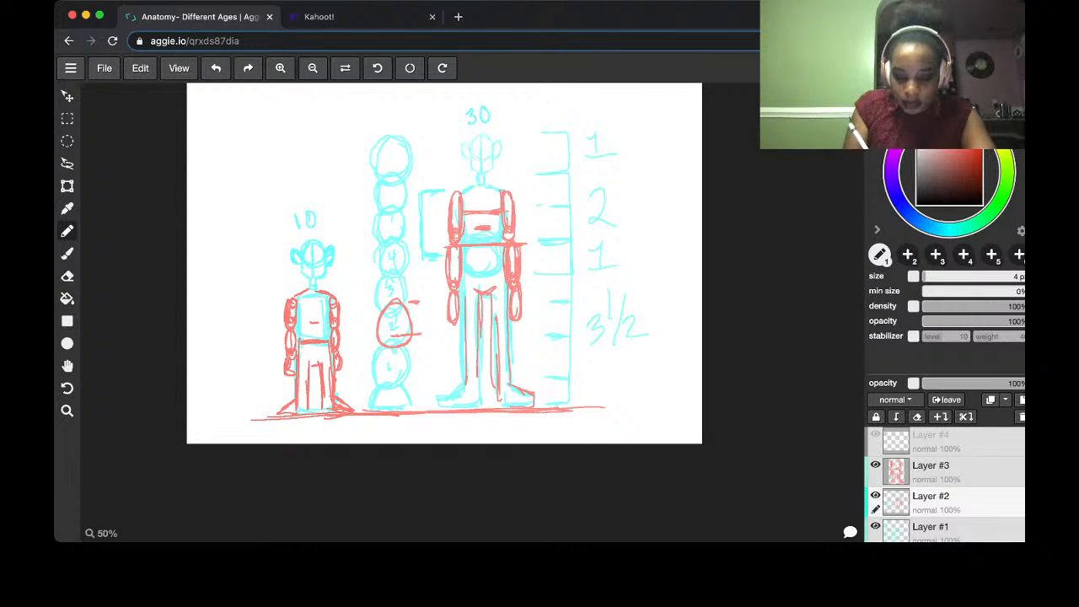
drag(375, 175, 411, 175)
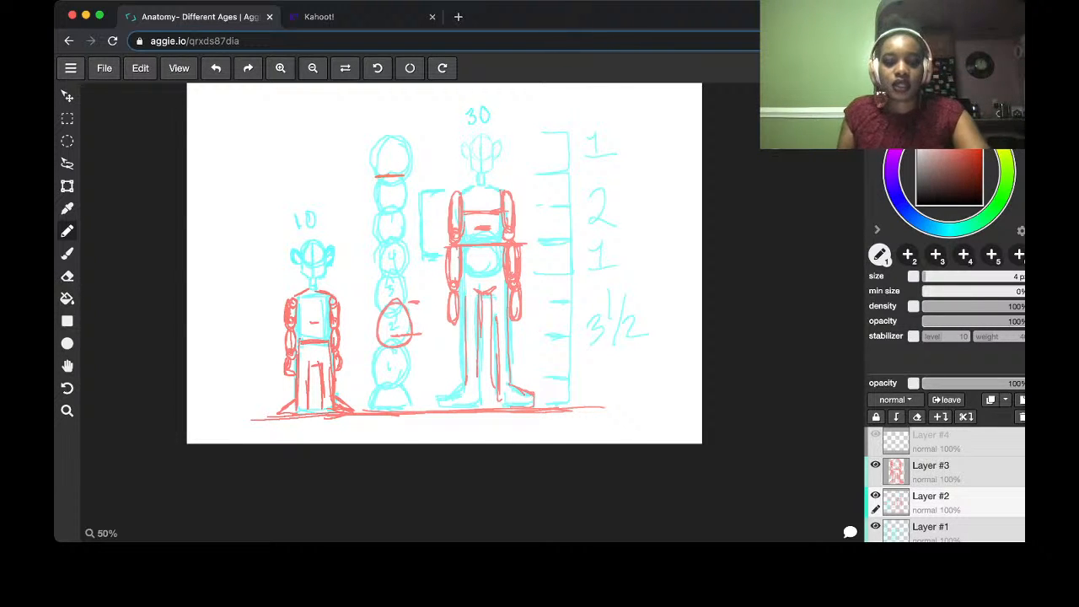
key(super+z)
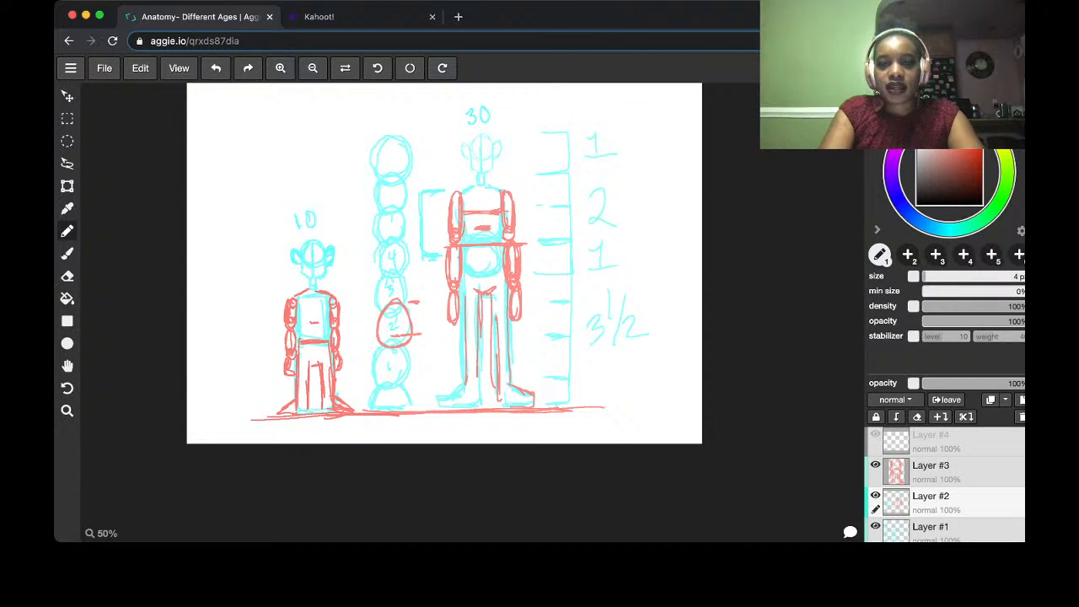
key(super+Tab)
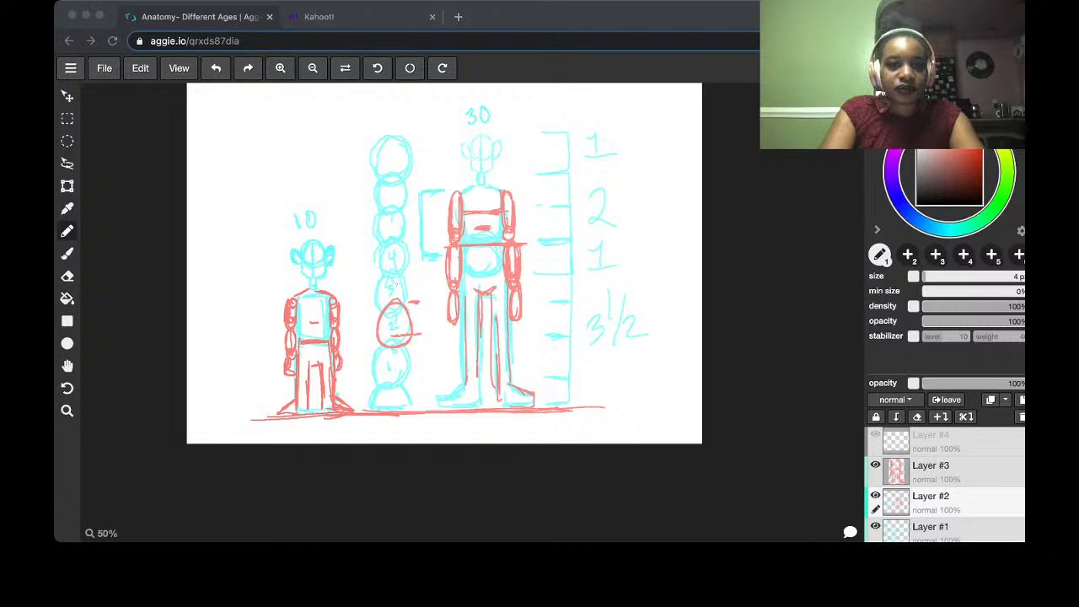
key(super+Tab)
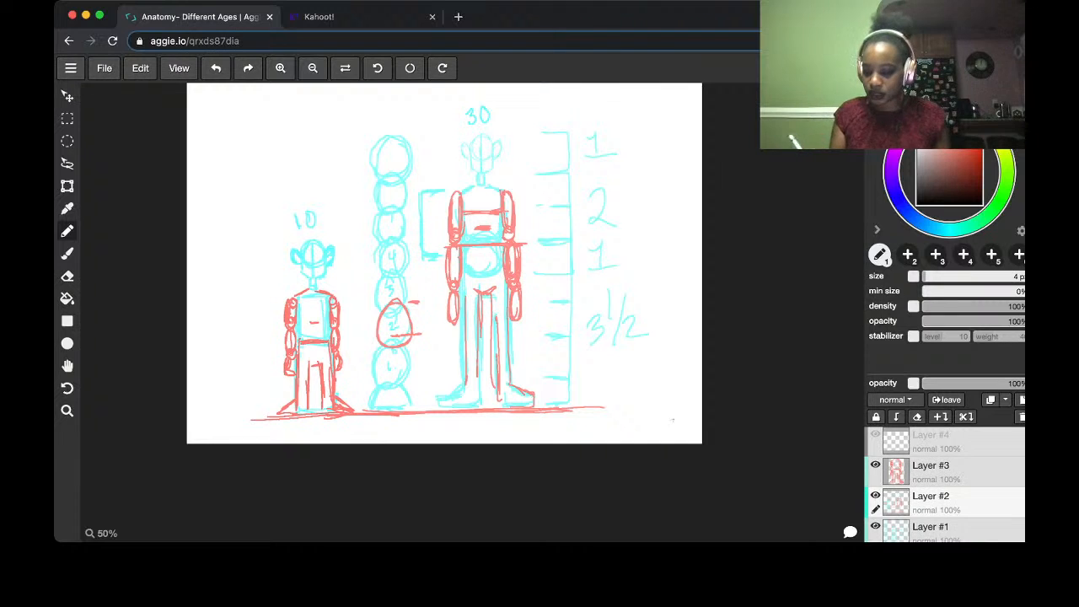
Hide Layer #3, Layer #2 and Layer #1, and make the empty Layer #4 active and visible
click(957, 471)
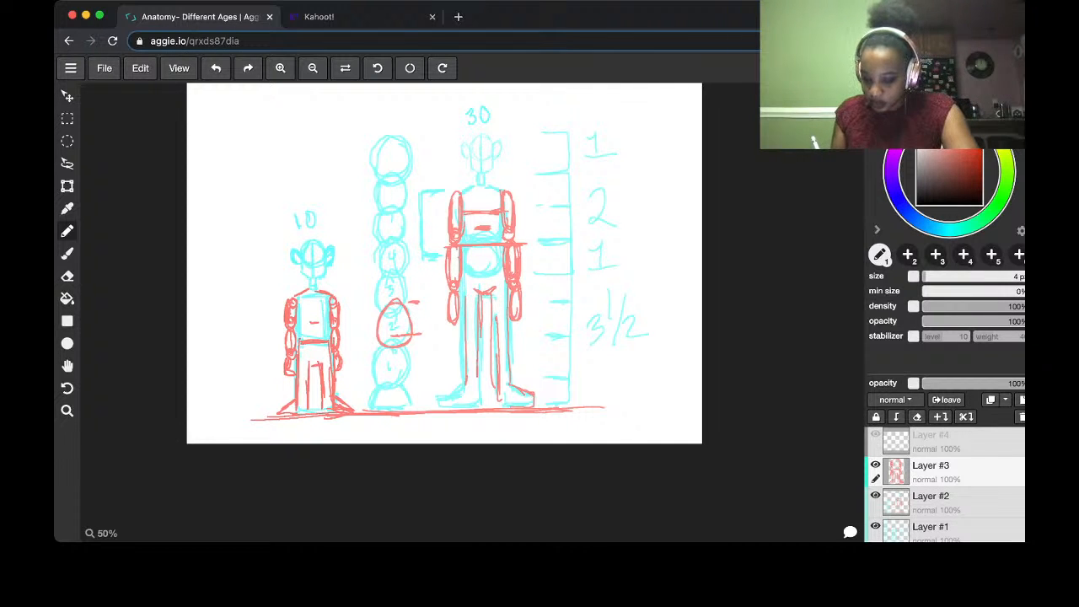
click(875, 464)
click(874, 495)
click(875, 526)
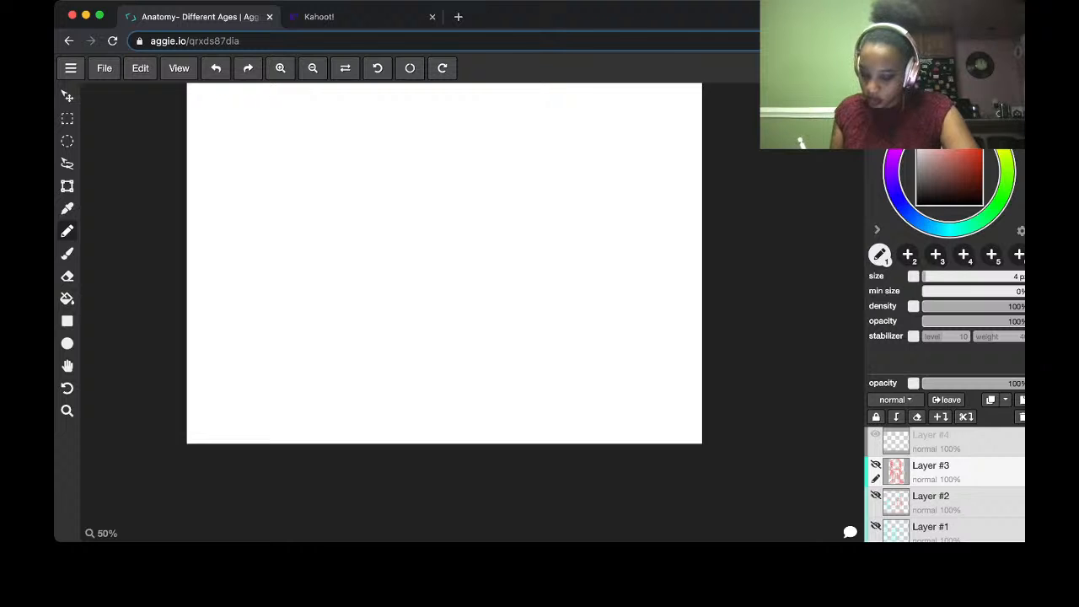
click(953, 441)
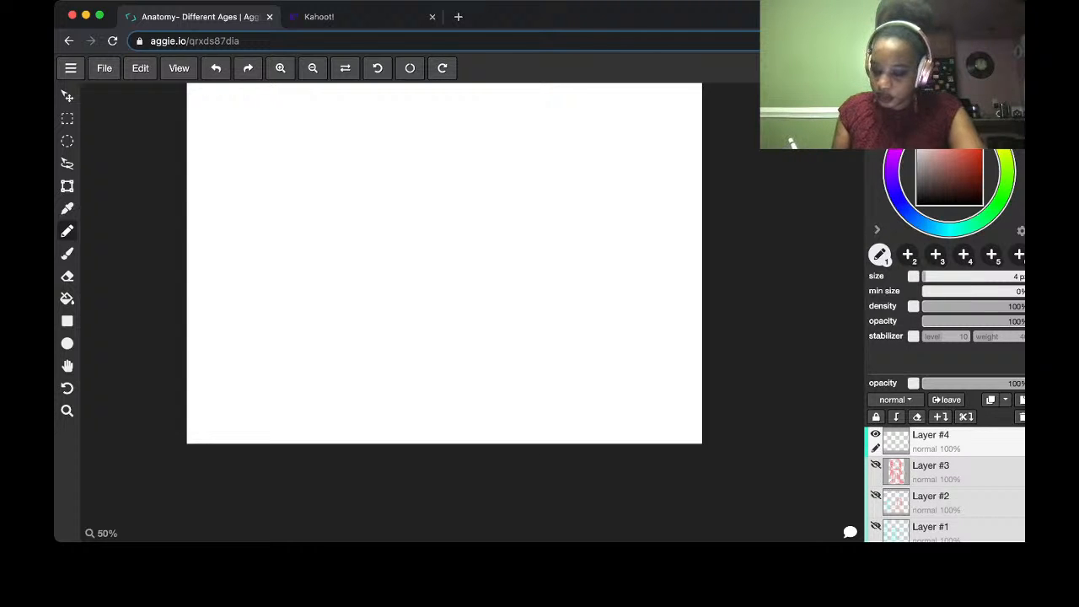
Sketch a cyan head on Layer #4: a circle with a vertical centre line running below it and an angular jaw
click(950, 229)
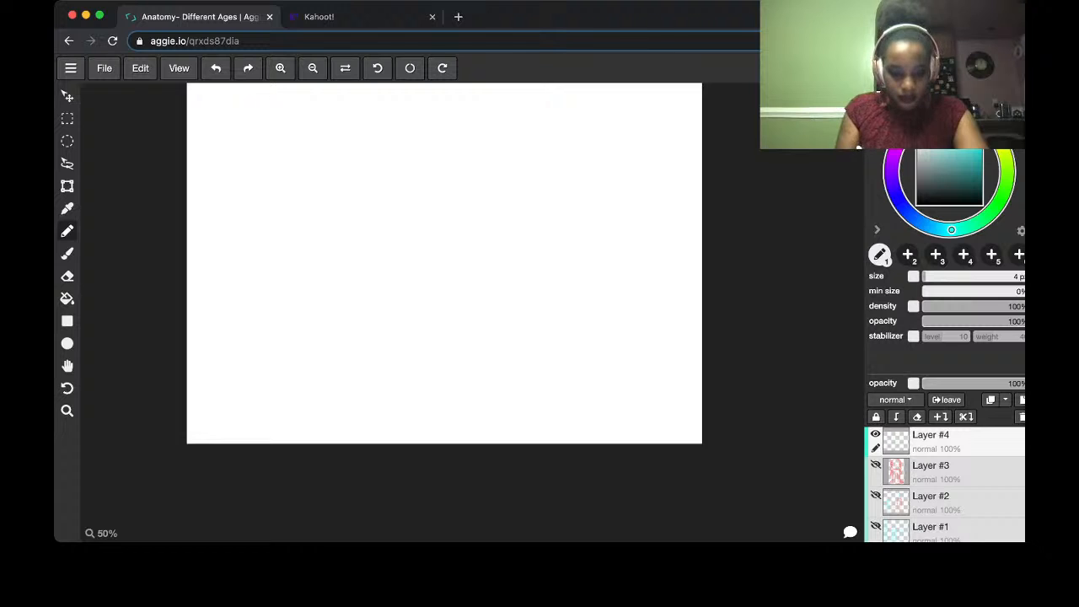
key(super+minus)
key(space)
drag(447, 264, 439, 284)
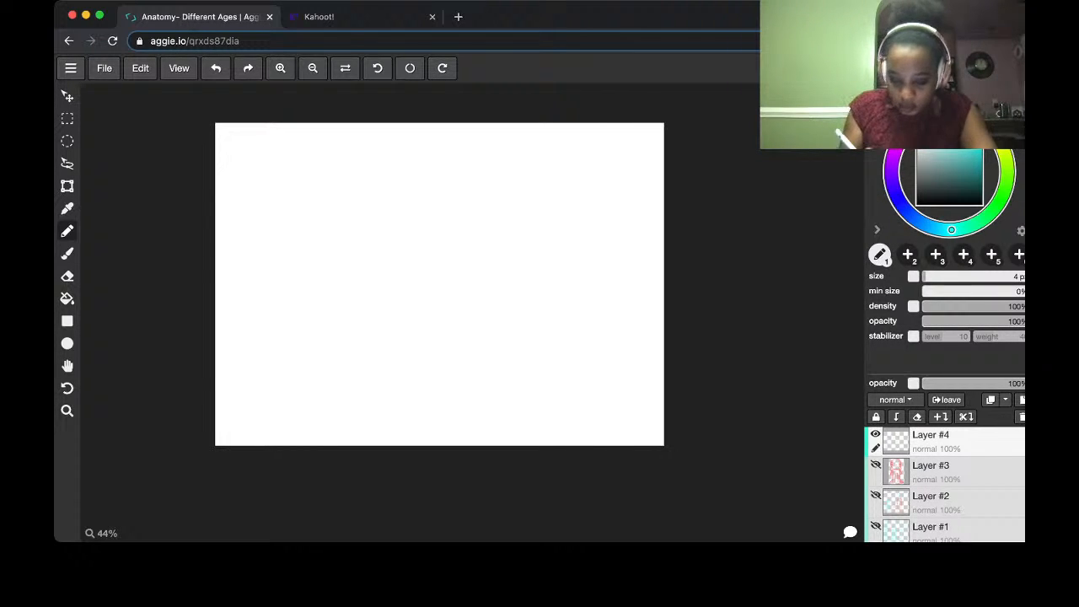
mouse_move(441, 172)
mouse_down()
mouse_move(435, 200)
mouse_move(447, 173)
mouse_move(450, 208)
mouse_move(452, 172)
mouse_move(447, 280)
mouse_up()
key(super+z)
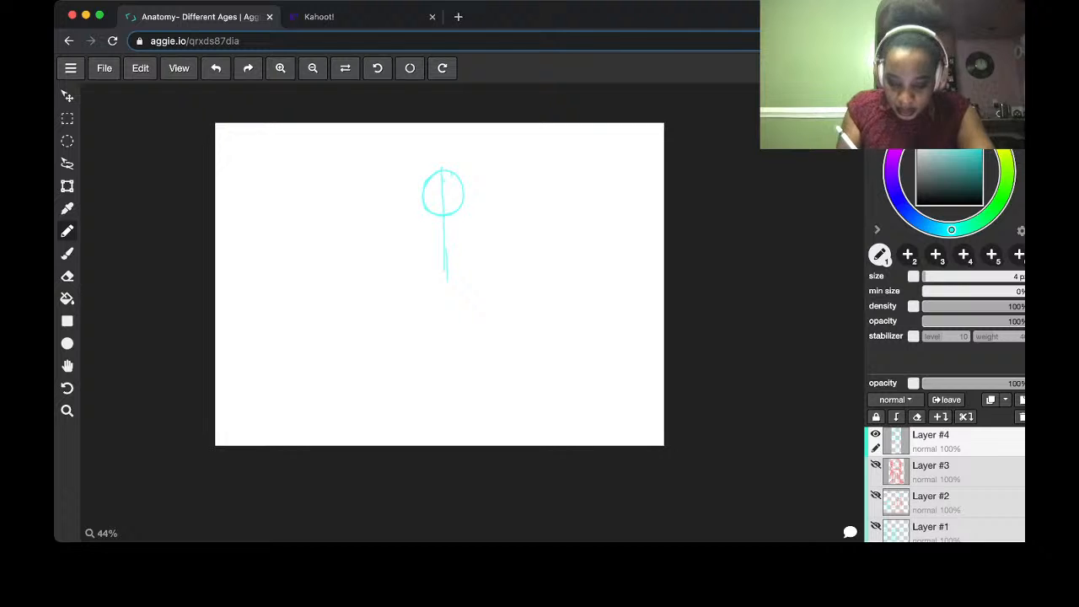
mouse_move(425, 206)
mouse_down()
mouse_move(423, 224)
mouse_move(450, 233)
mouse_move(462, 205)
mouse_up()
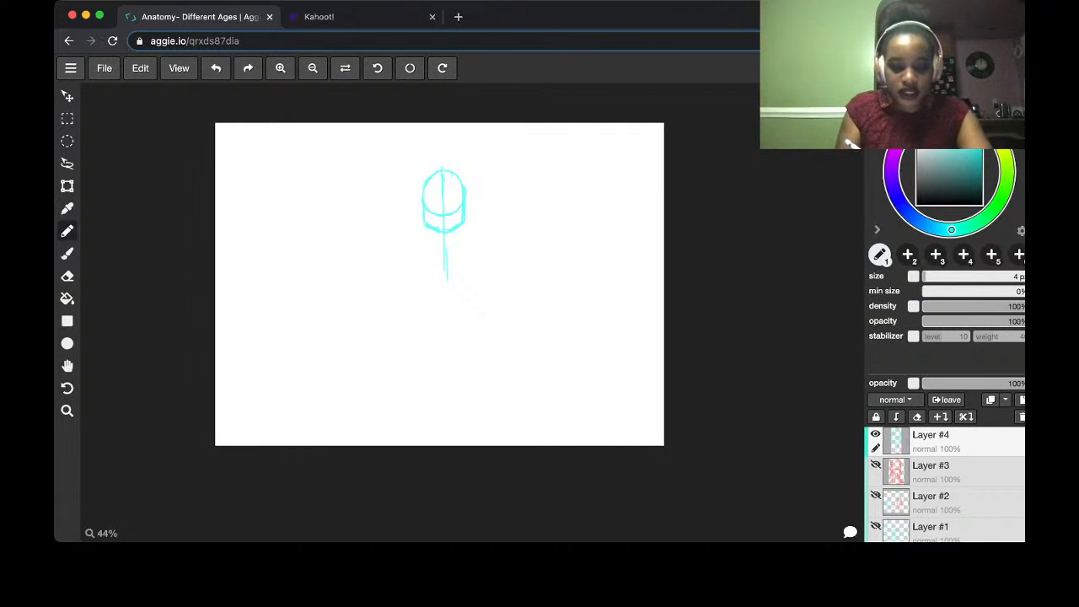
Add cyan ears to both sides of the head, and draw oval eyes and a smiling mouth on the face
key(ctrl+plus)
key(ctrl+plus)
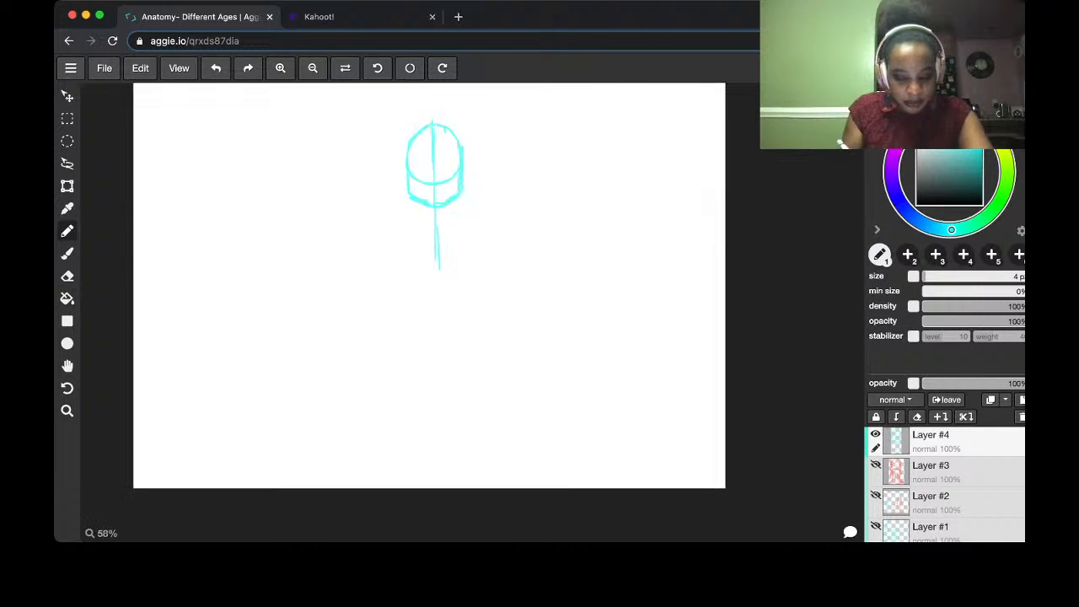
key(space)
drag(434, 211, 395, 302)
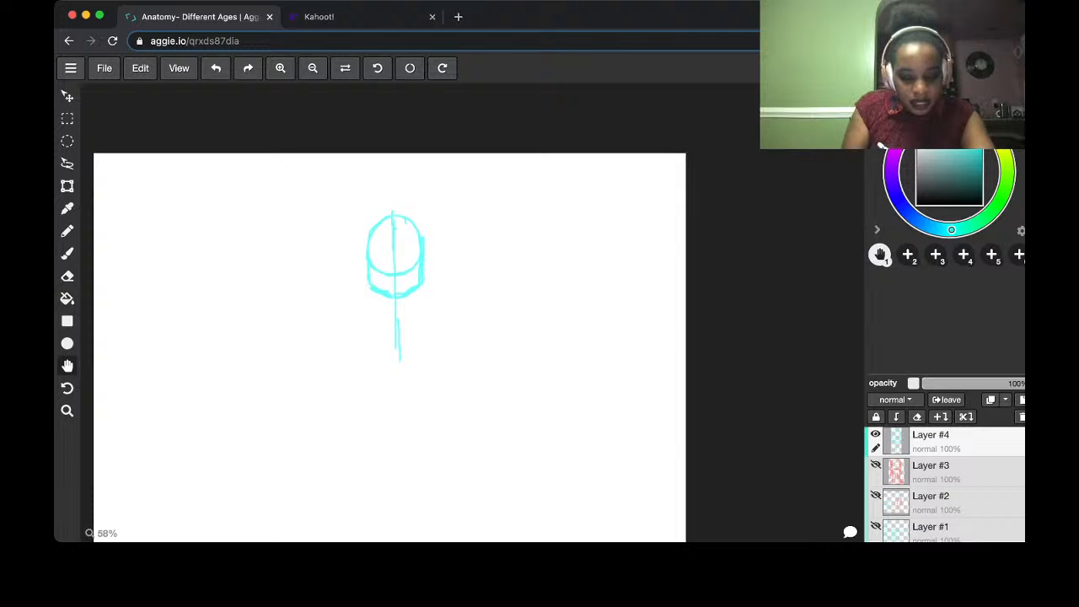
key(b)
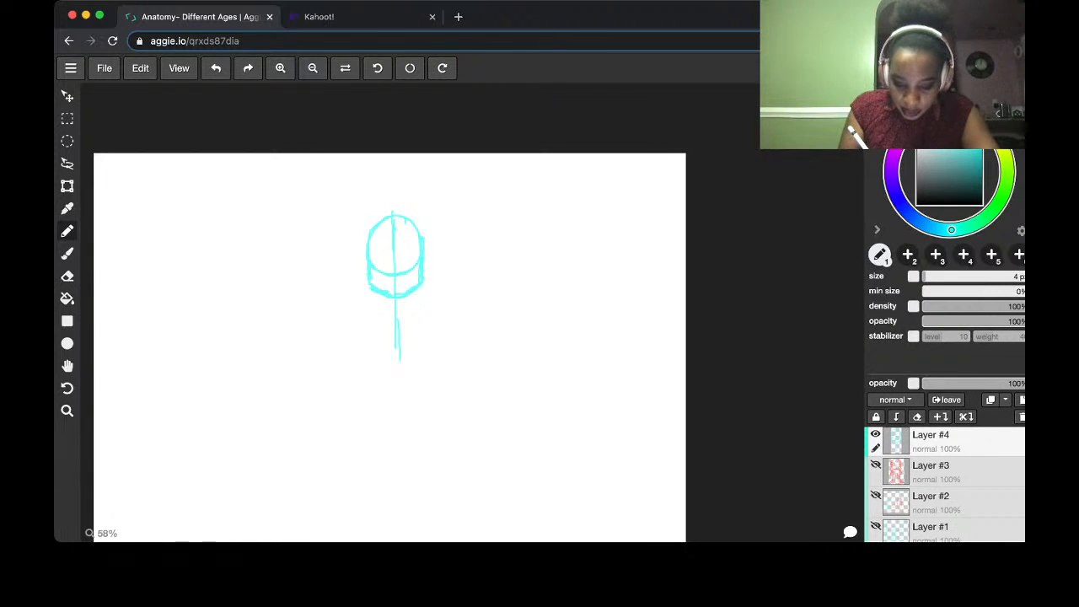
mouse_move(365, 241)
mouse_down()
mouse_move(349, 251)
mouse_move(364, 268)
mouse_up()
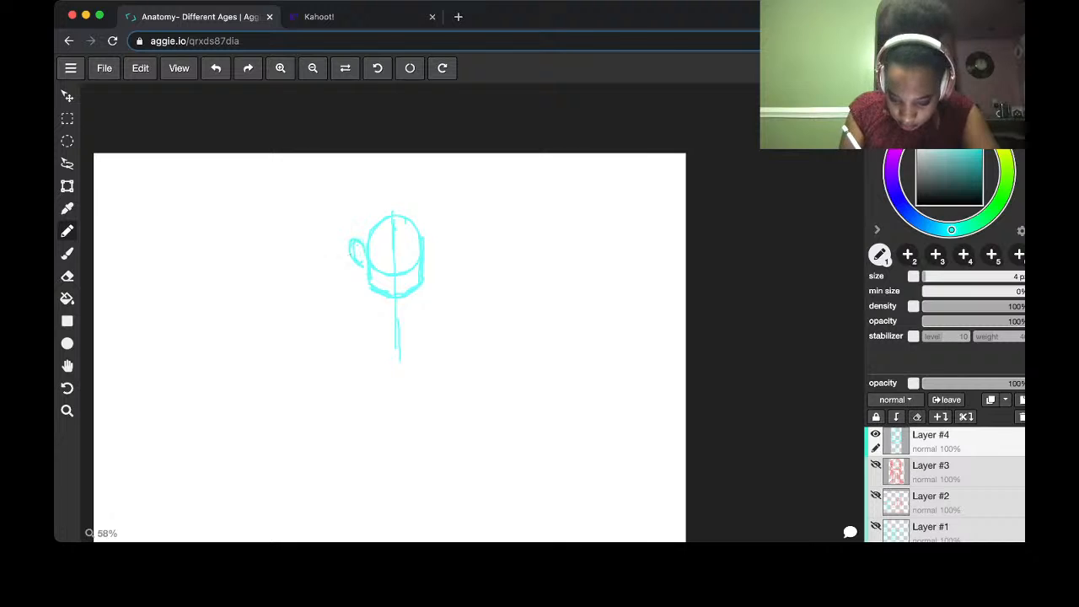
mouse_move(422, 246)
mouse_down()
mouse_move(441, 241)
mouse_move(427, 267)
mouse_move(438, 246)
mouse_move(388, 247)
mouse_move(402, 259)
mouse_move(411, 249)
mouse_move(402, 257)
mouse_up()
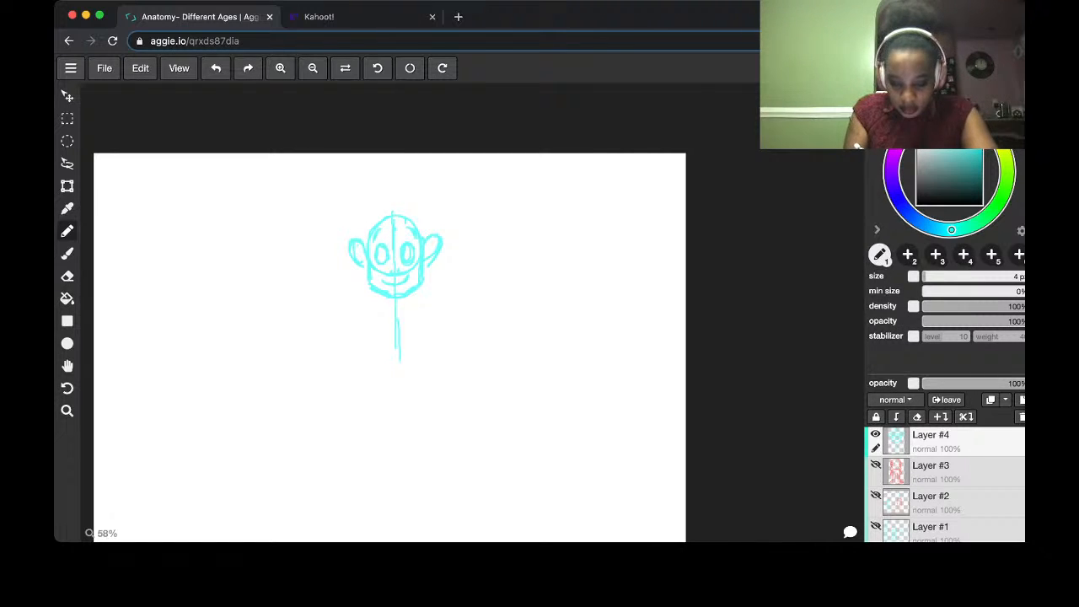
Draw a short, narrow cyan neck beneath the jaw, around the centre line
key(minus)
key(minus)
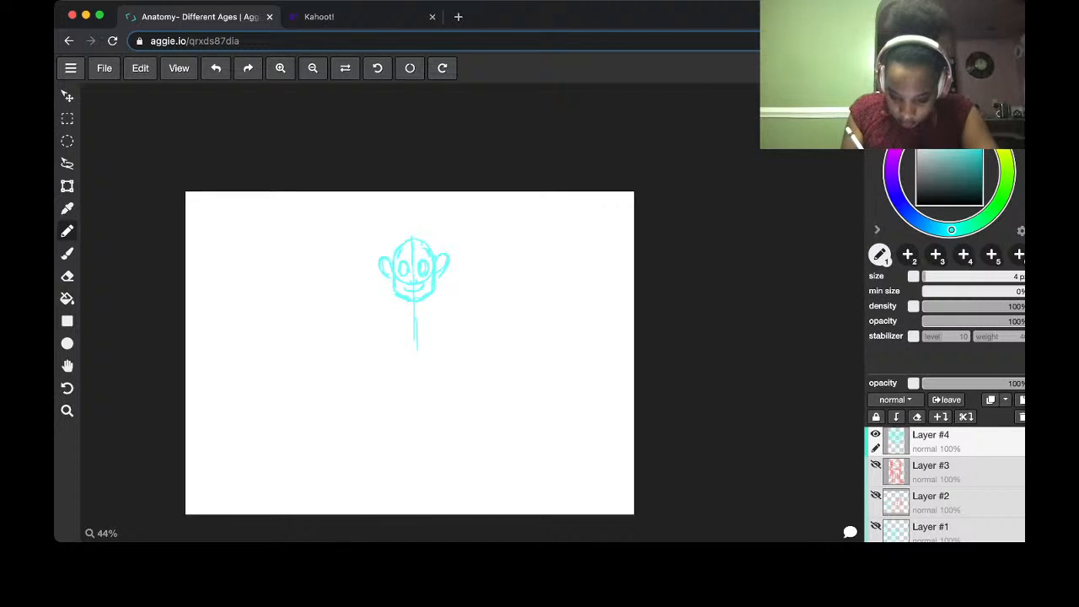
drag(410, 307, 418, 317)
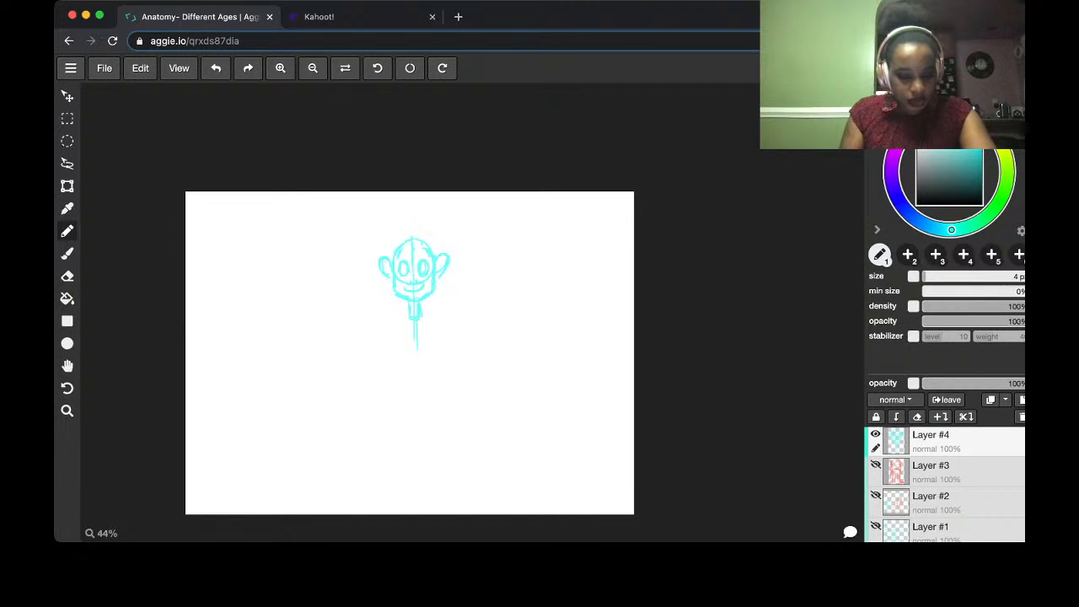
Scale the head and neck down to about two thirds and move them closer to the canvas's top edge
key(ctrl+t)
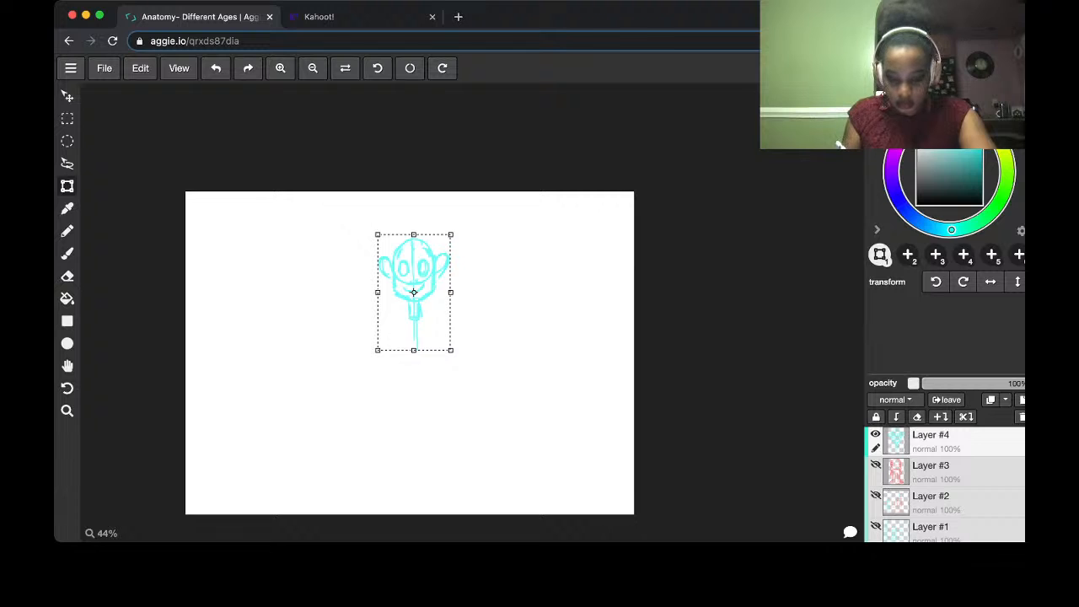
drag(450, 350, 427, 313)
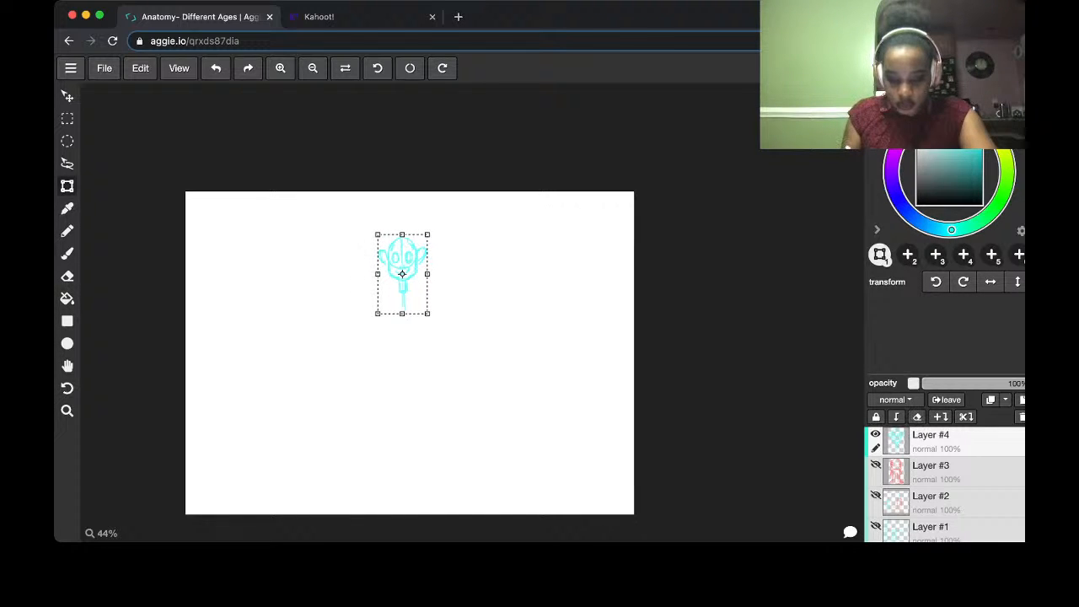
drag(402, 273, 408, 257)
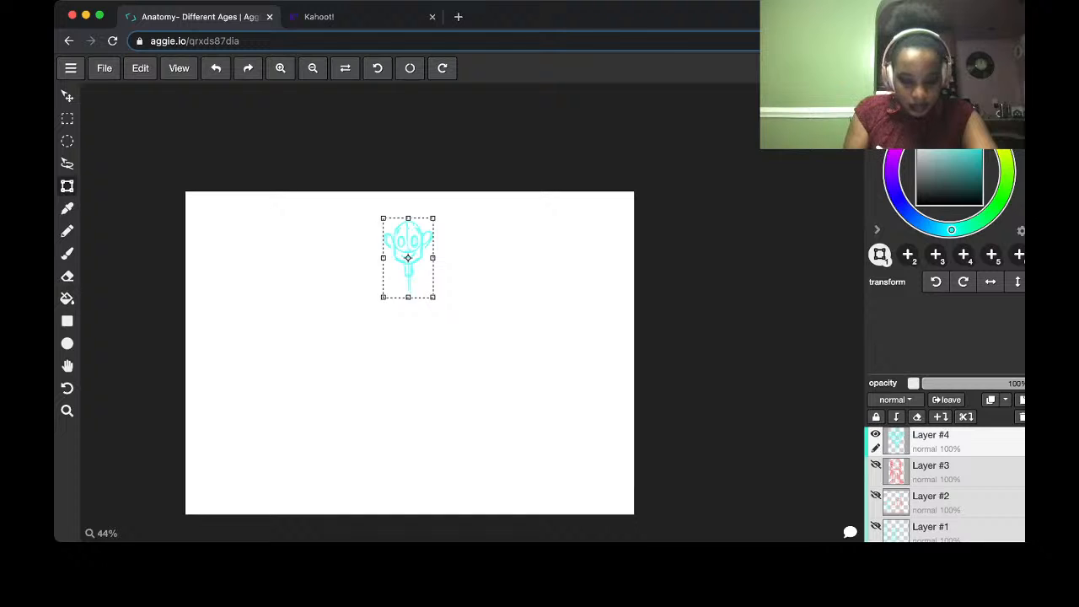
key(i)
key(p)
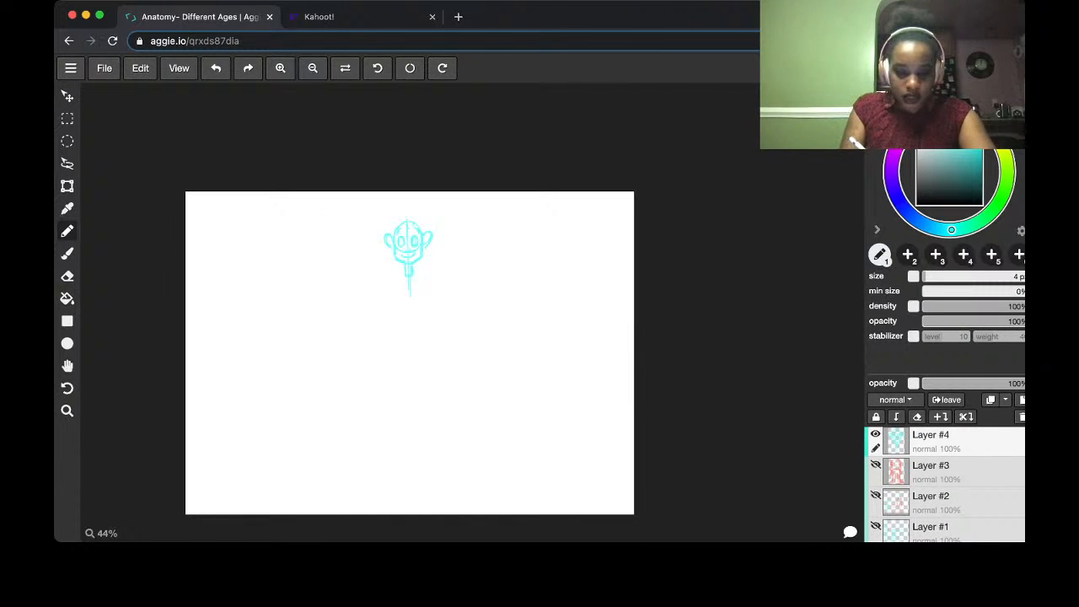
Mark the torso's lower end with a short cyan stroke about two head lengths below the chin, removing the lower scribble
key(plus)
key(plus)
key(plus)
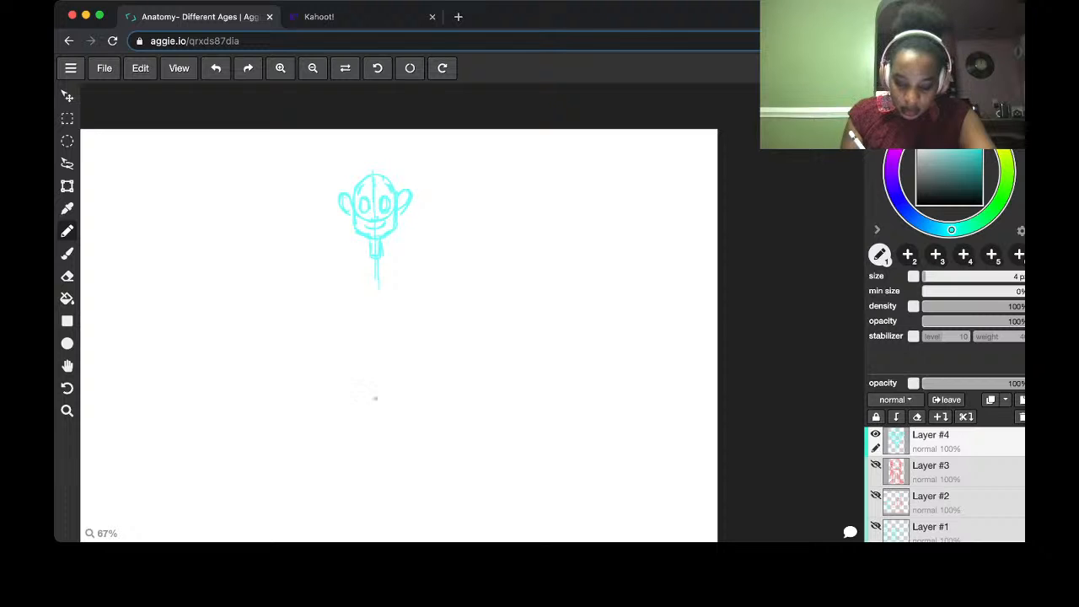
drag(357, 399, 392, 405)
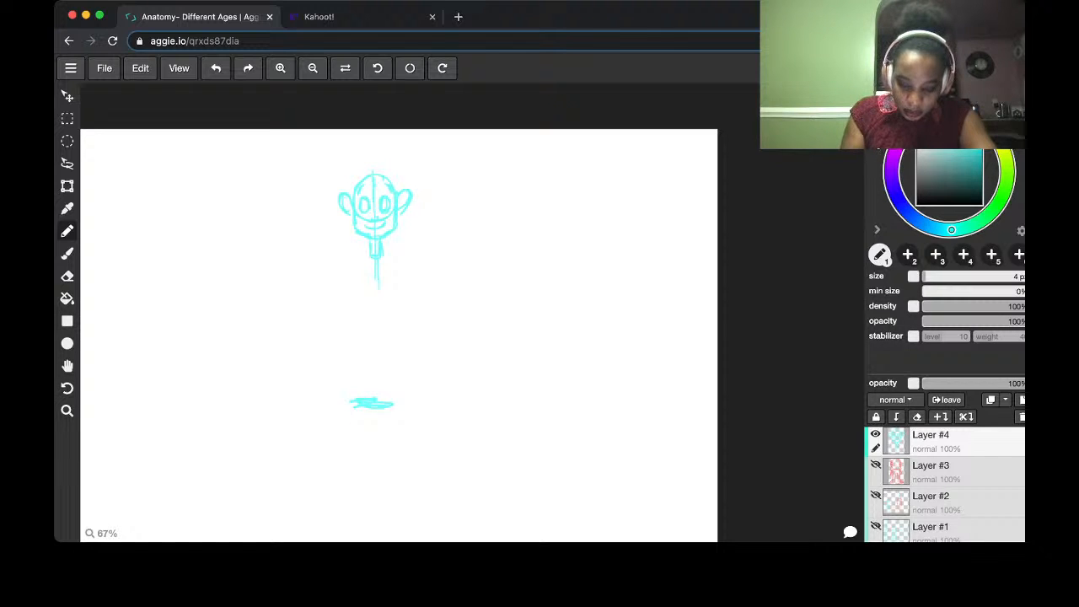
mouse_move(365, 380)
mouse_down()
mouse_move(383, 378)
mouse_move(361, 379)
mouse_move(385, 404)
mouse_move(412, 399)
mouse_up()
key(e)
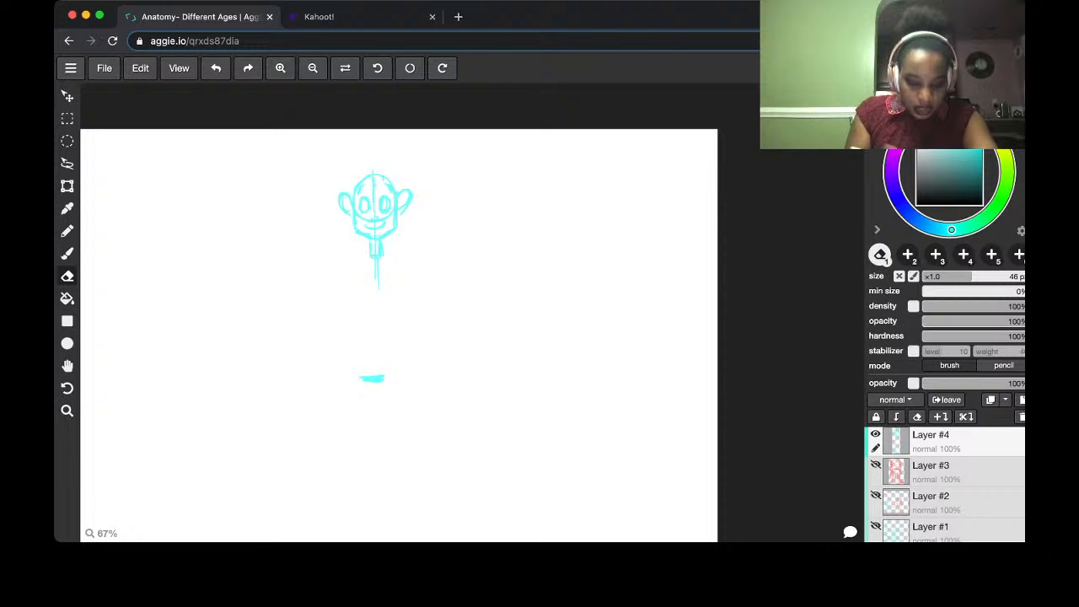
Draw a cyan bracket spanning the head's height beside the face and label it 1
key(b)
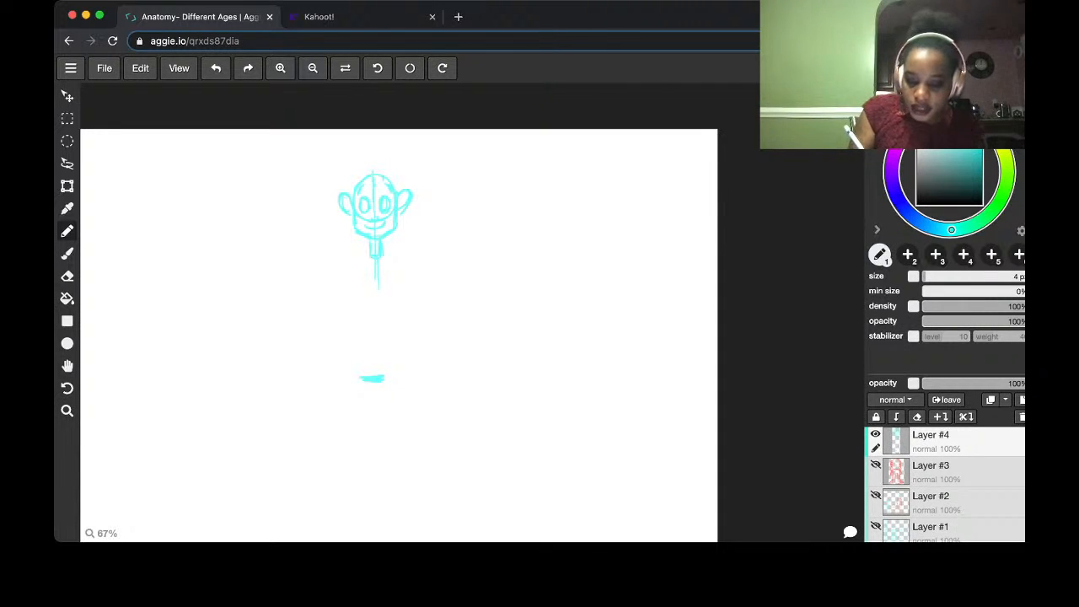
mouse_move(408, 174)
mouse_down()
mouse_move(455, 181)
mouse_move(431, 237)
mouse_move(418, 240)
mouse_up()
drag(470, 199, 485, 197)
drag(496, 180, 498, 207)
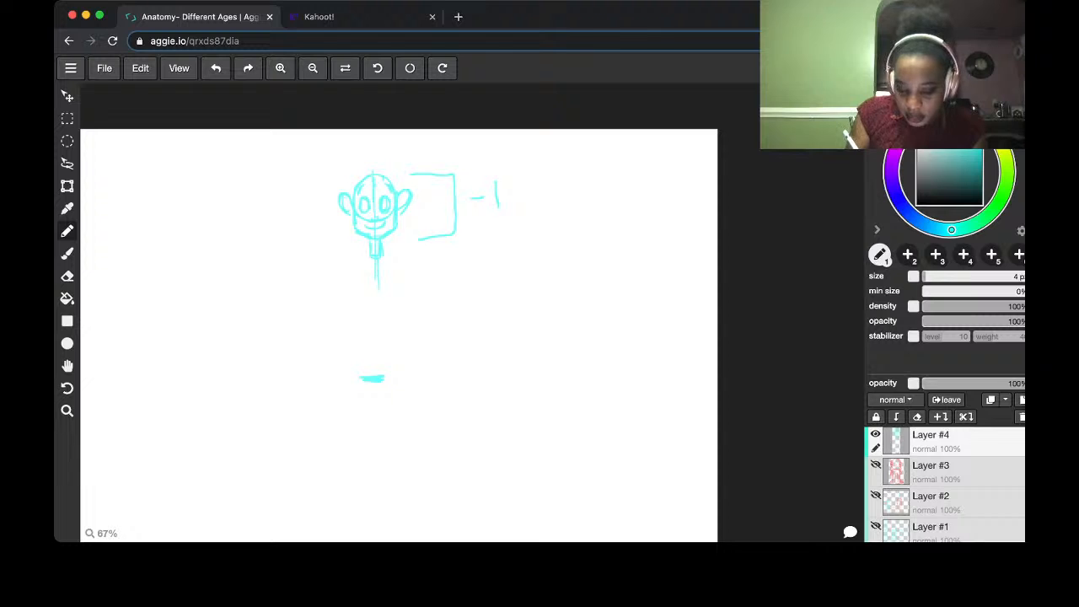
Extend the bracket down to the torso's lower mark, divide it into two more head lengths, and label them 2 and 3
mouse_move(425, 238)
mouse_down()
mouse_move(454, 236)
mouse_move(455, 356)
mouse_move(454, 366)
mouse_move(423, 369)
mouse_up()
drag(406, 299, 452, 299)
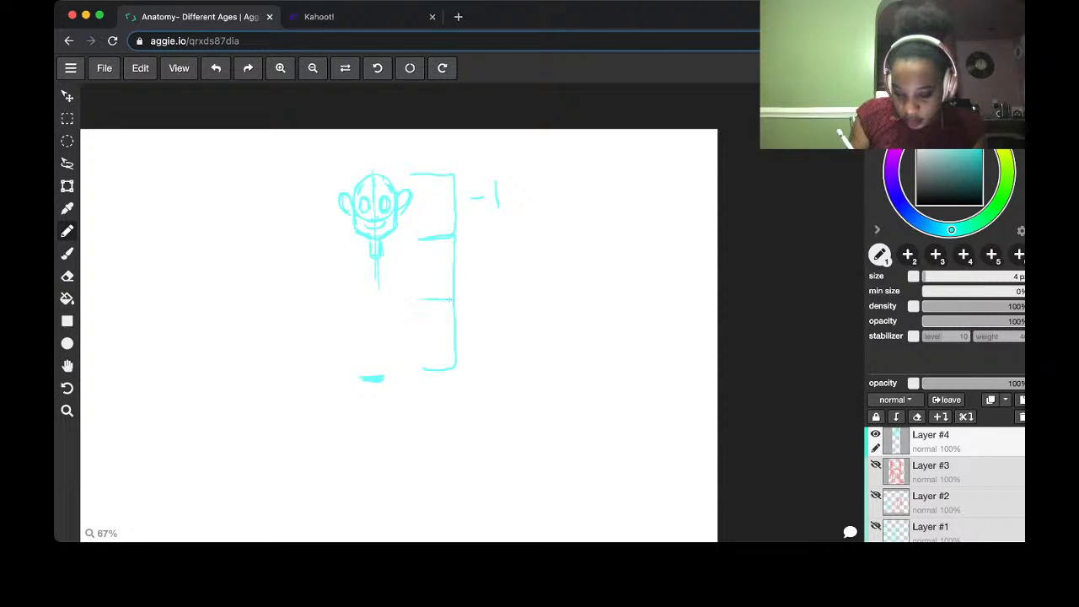
drag(483, 253, 505, 269)
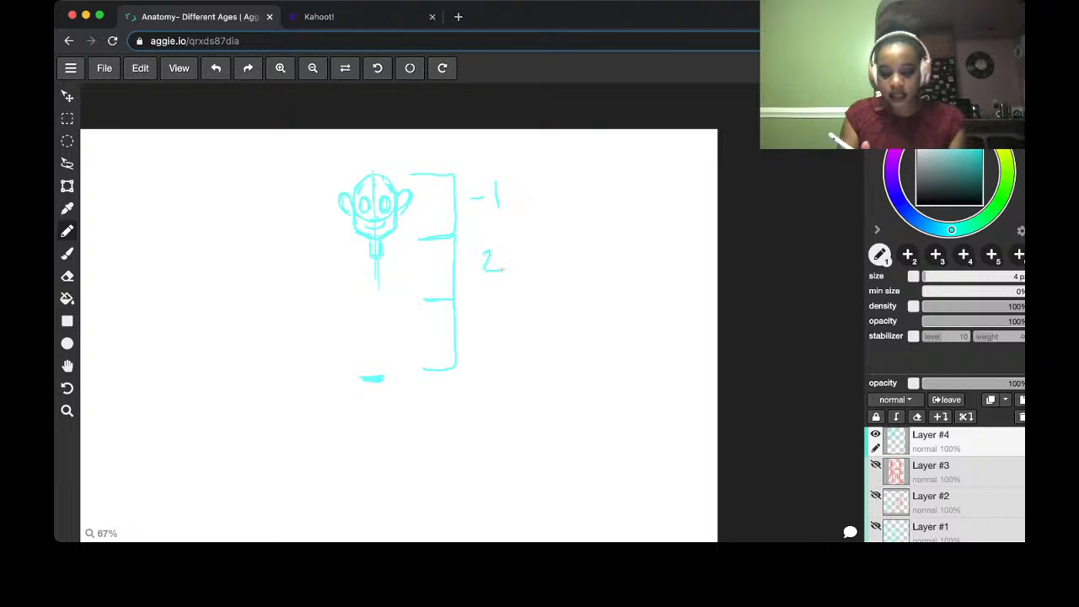
drag(477, 318, 479, 347)
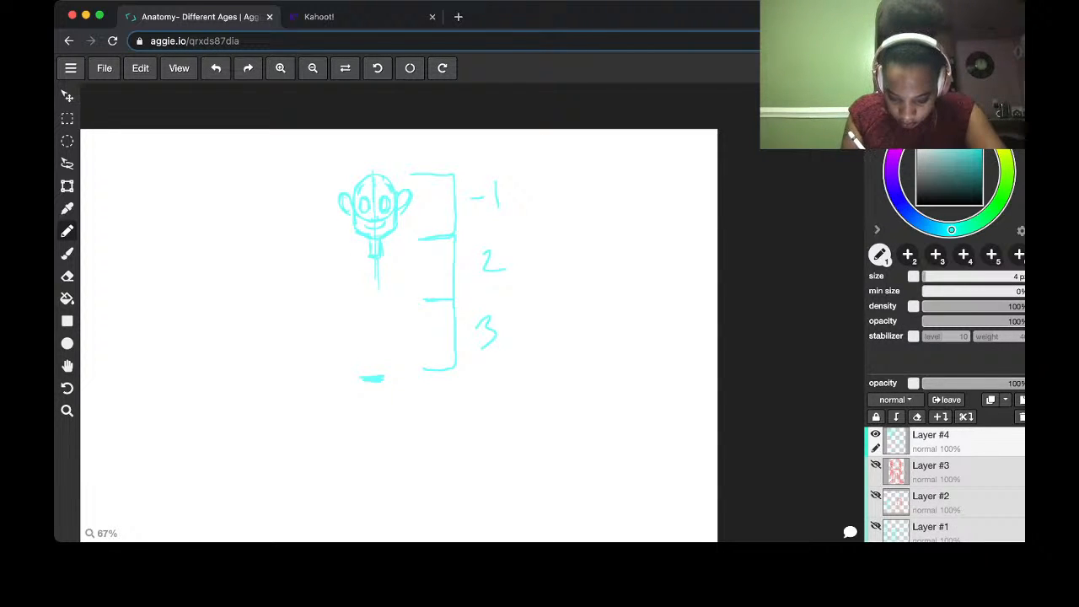
Draw the two sides of the upper torso in cyan below the neck, tapering inward toward the waist
drag(343, 275, 356, 334)
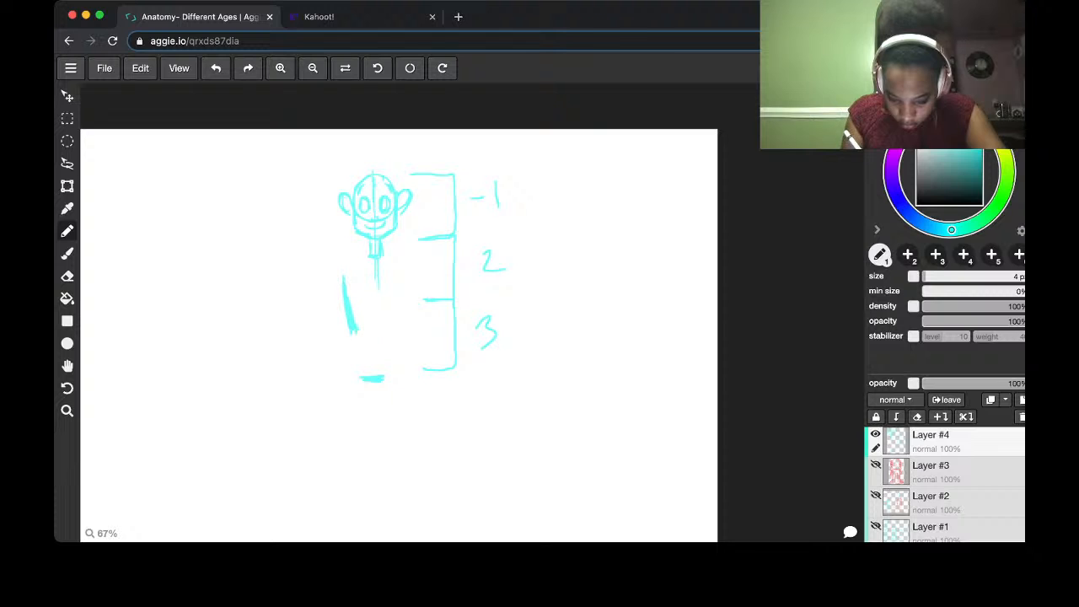
drag(398, 270, 398, 337)
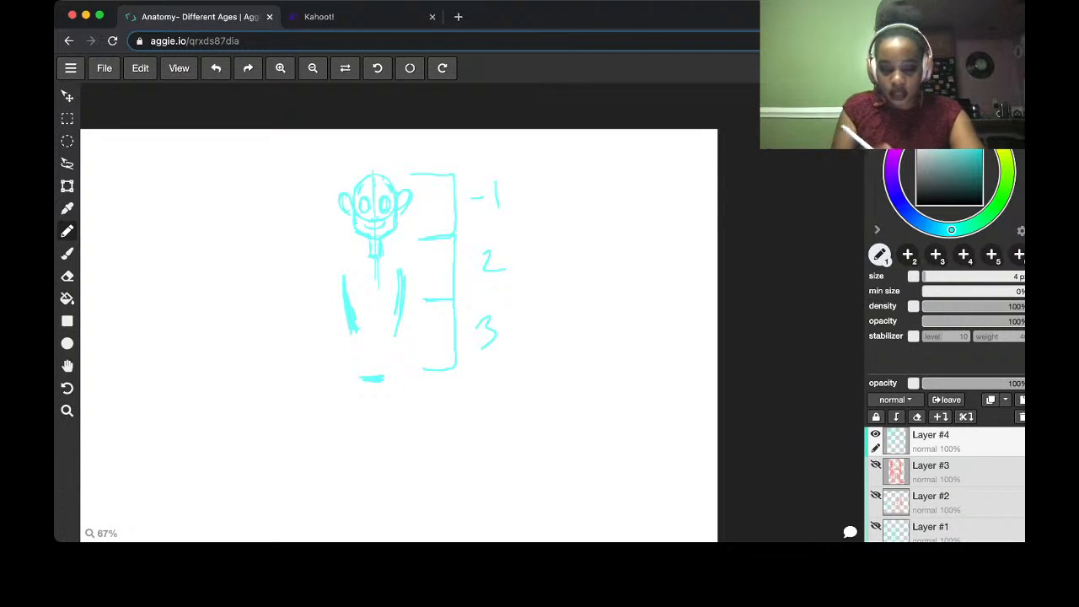
Add Layer #5 and draw purple horizontal guide lines on it across the torso's lower end, the chest and the waist
key(ctrl+minus)
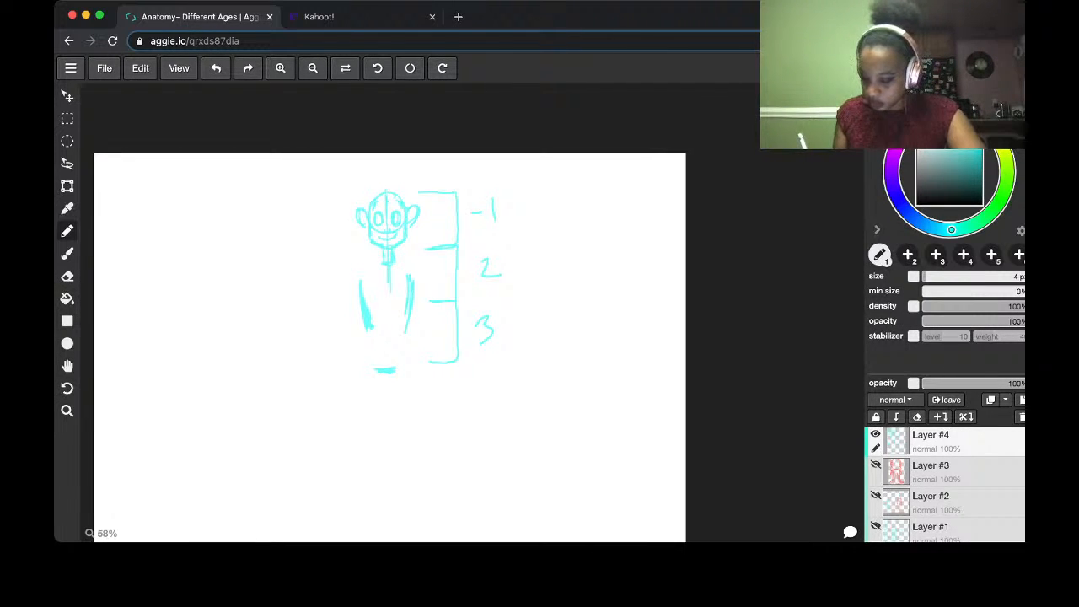
key(ctrl+shift+n)
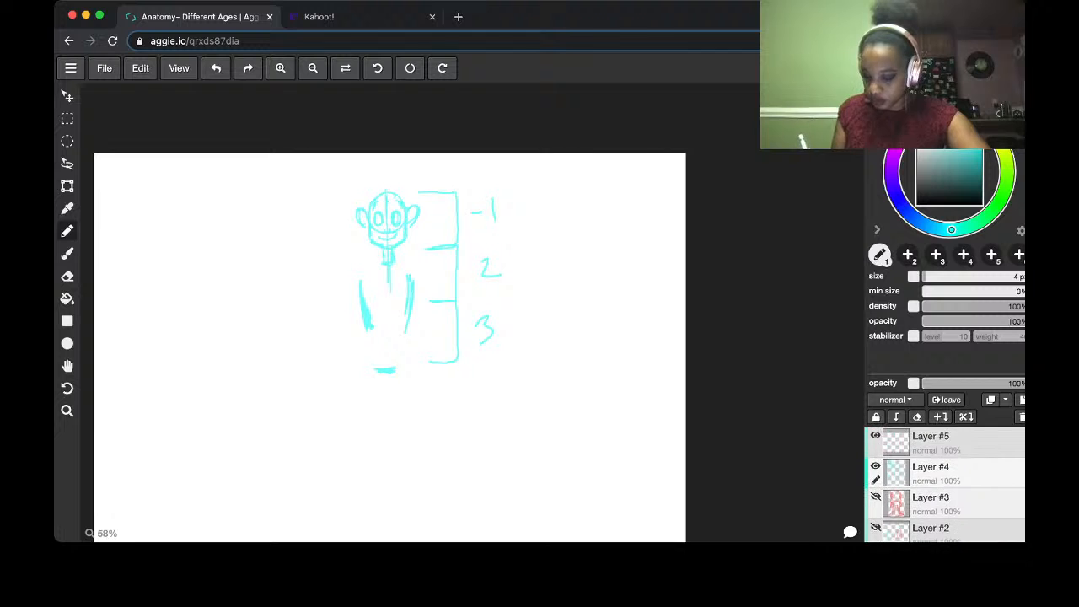
click(891, 164)
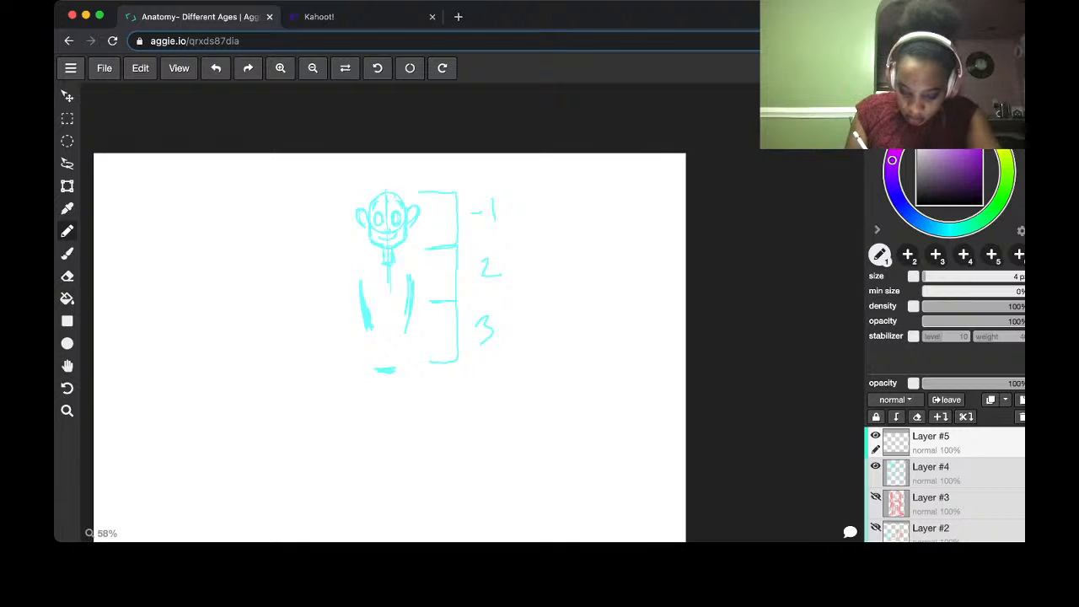
mouse_move(362, 367)
mouse_down()
mouse_move(418, 368)
mouse_move(398, 369)
mouse_up()
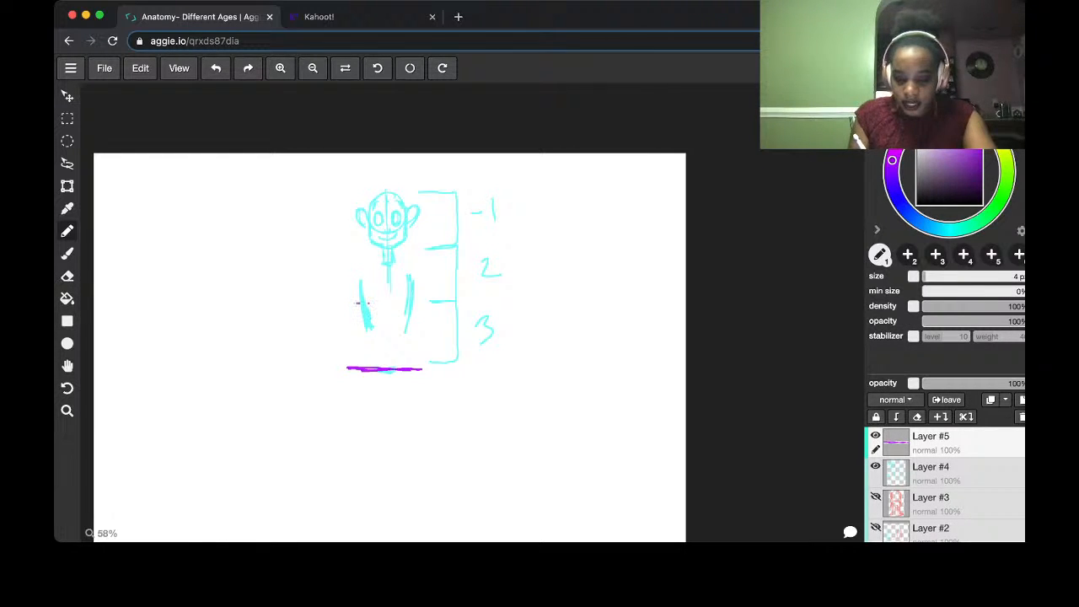
mouse_move(354, 305)
mouse_down()
mouse_move(462, 302)
mouse_move(371, 305)
mouse_move(400, 305)
mouse_up()
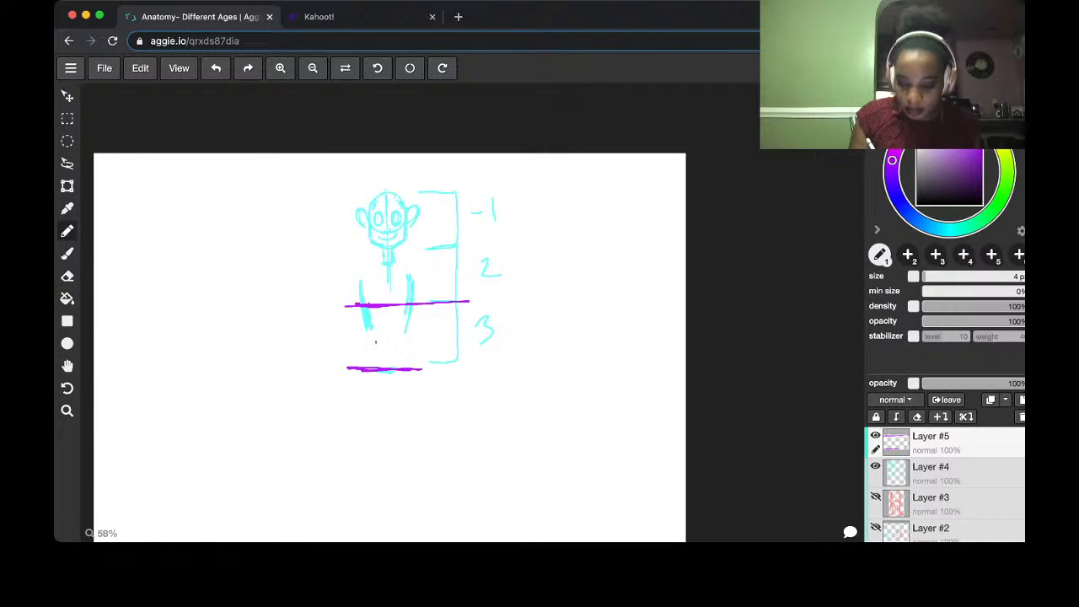
drag(375, 342, 408, 338)
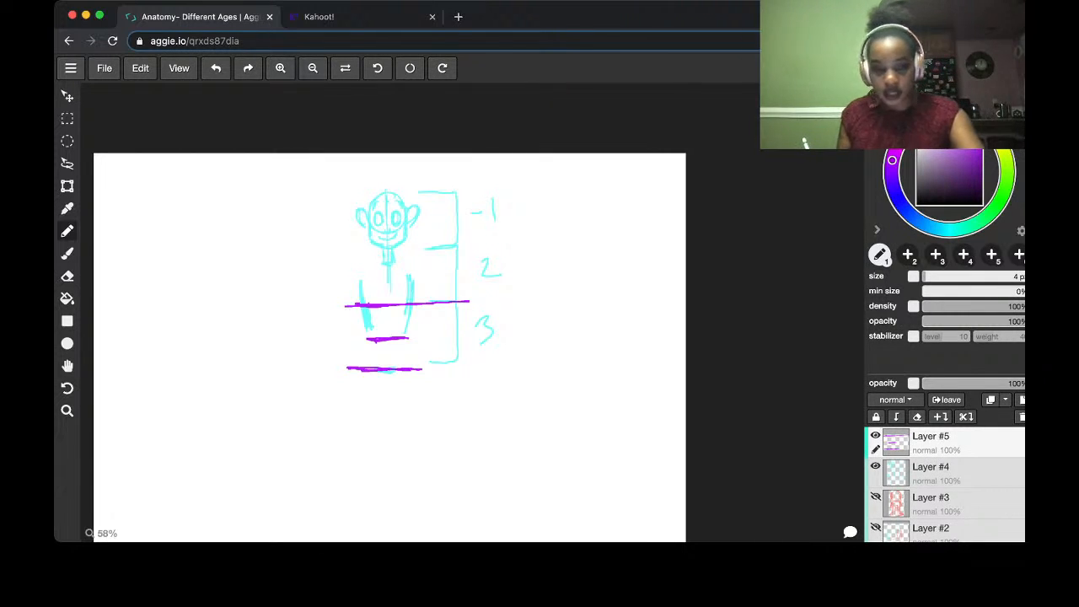
Return to Layer #4 and, in cyan, extend the torso sides to the waist line and flare the hips to the lowest line
click(952, 473)
click(950, 229)
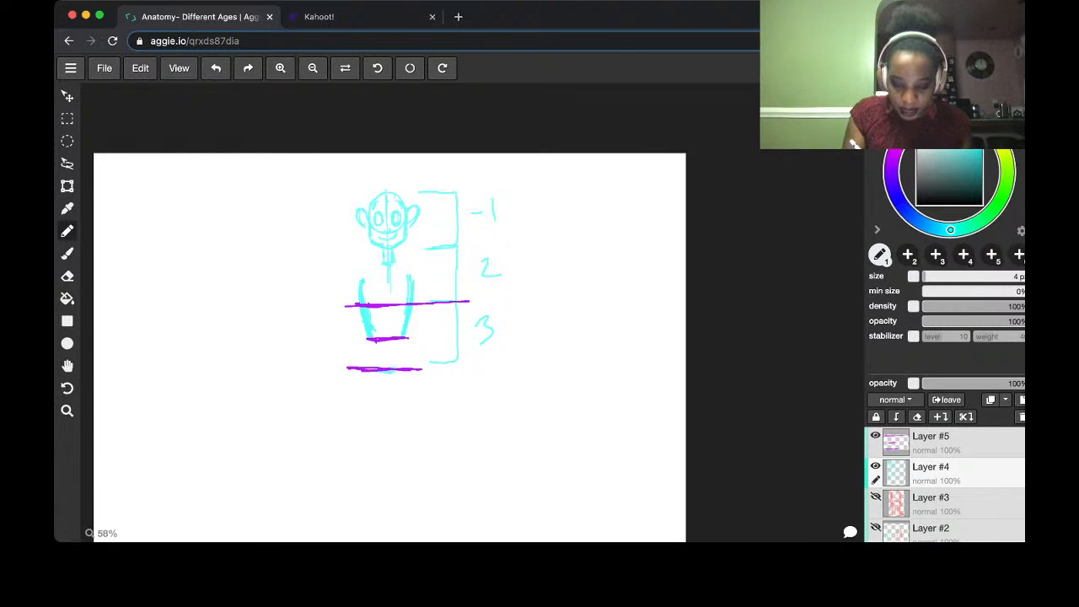
mouse_move(352, 366)
mouse_down()
mouse_move(366, 339)
mouse_move(352, 366)
mouse_up()
mouse_move(406, 340)
mouse_down()
mouse_move(419, 367)
mouse_move(406, 337)
mouse_up()
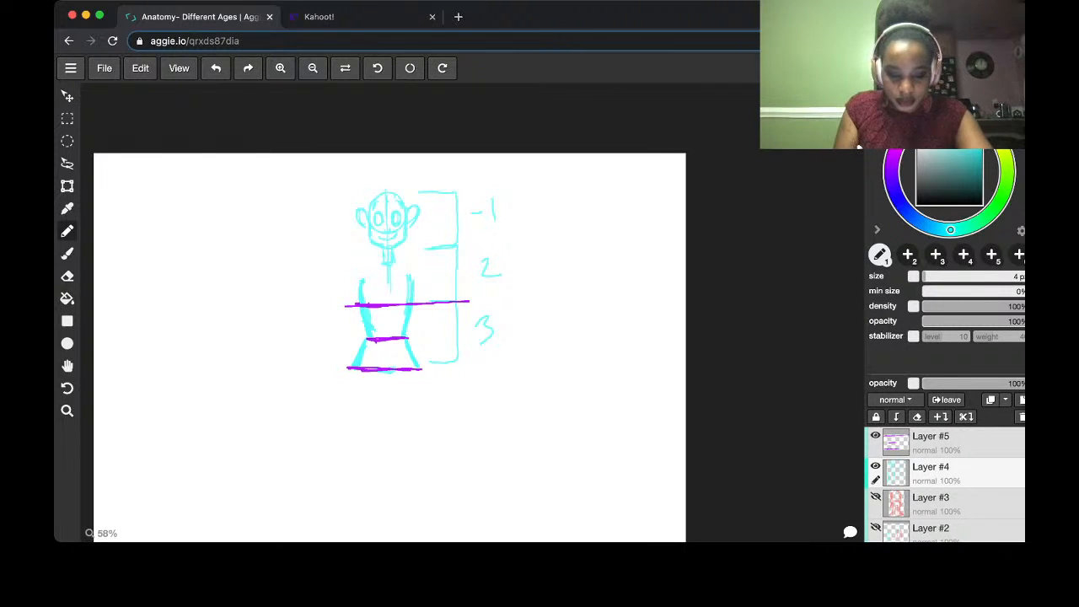
Extend the cyan measuring line straight down below head length 3 and mark three more head lengths along it
key(minus)
key(minus)
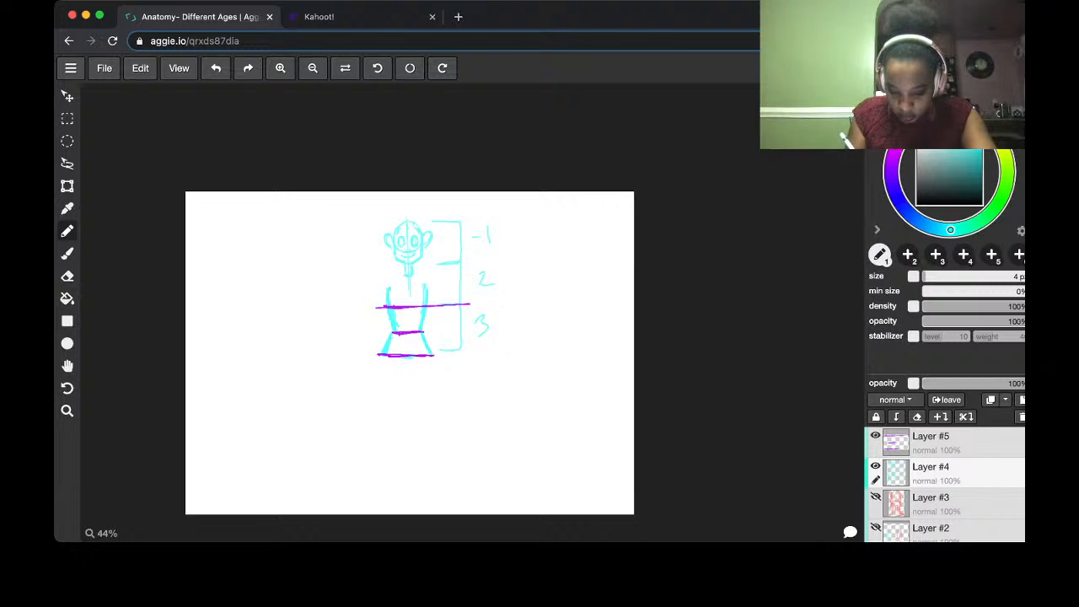
drag(458, 353, 464, 468)
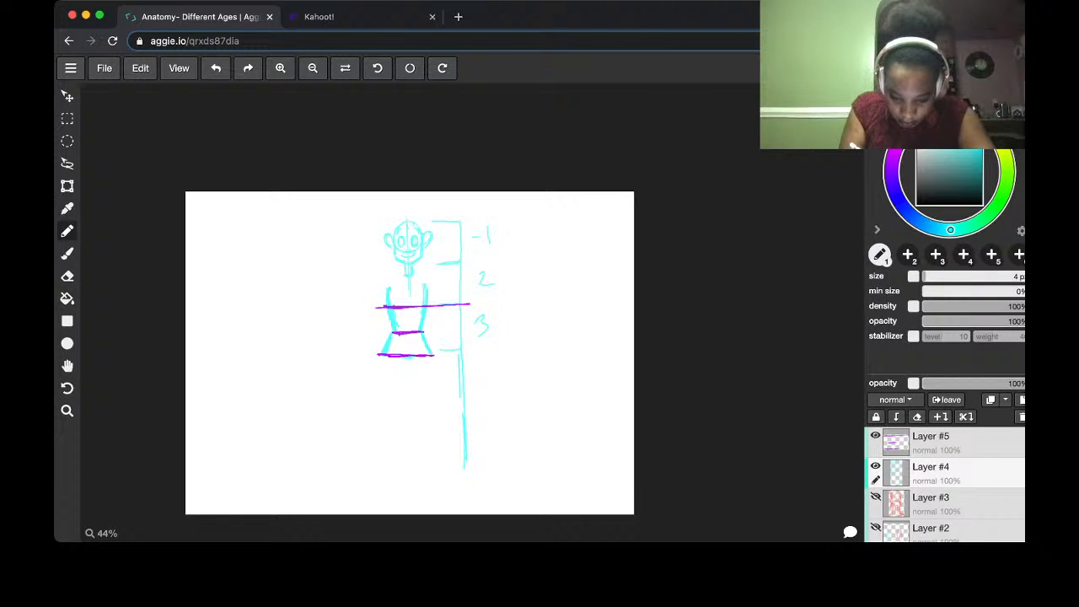
key(super+plus)
key(super+plus)
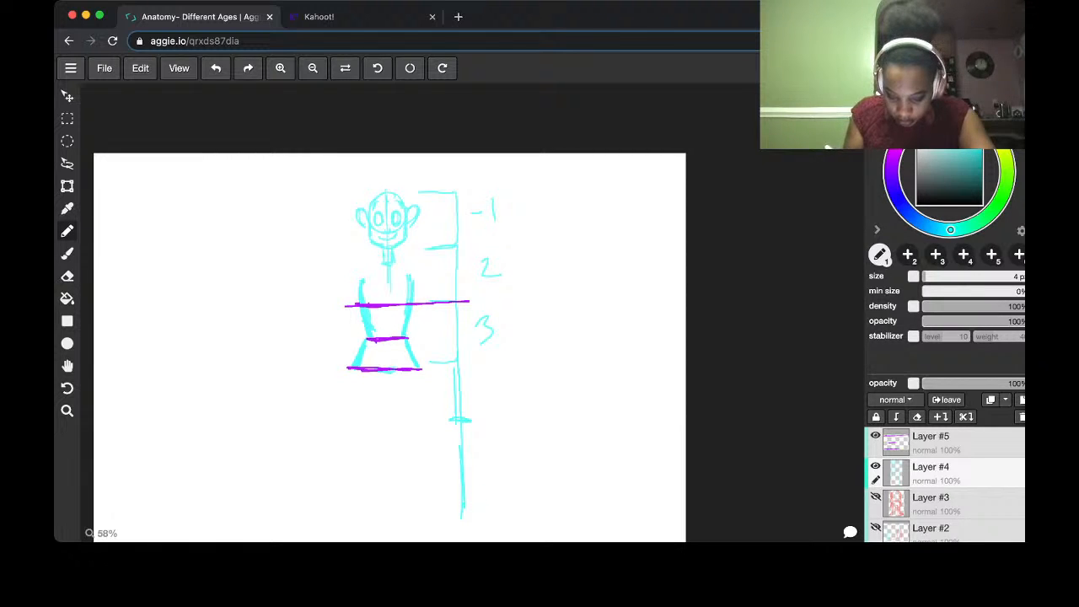
drag(457, 492, 486, 492)
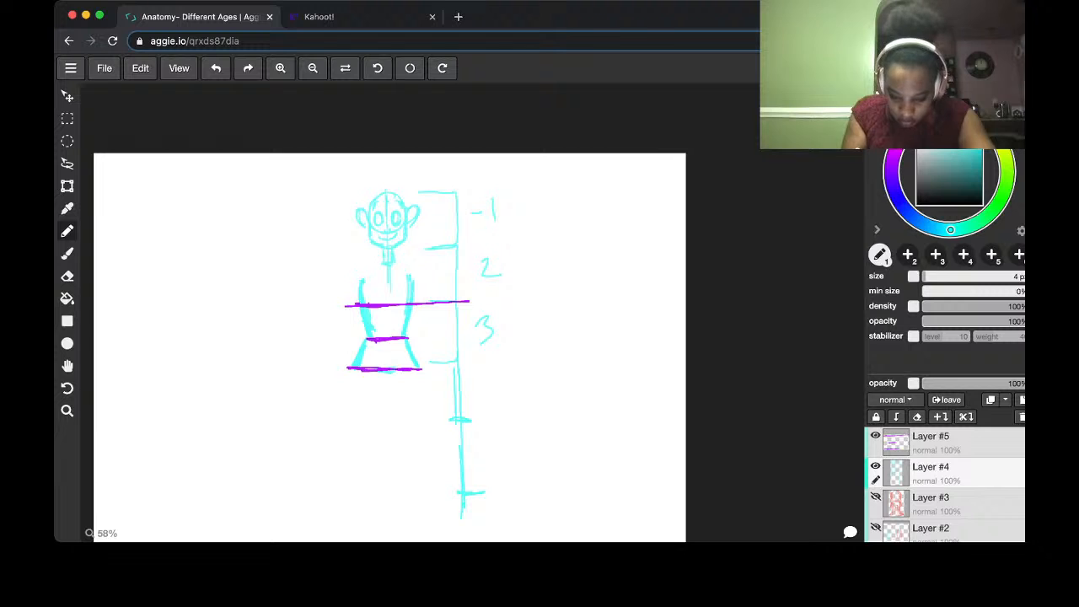
key(super+minus)
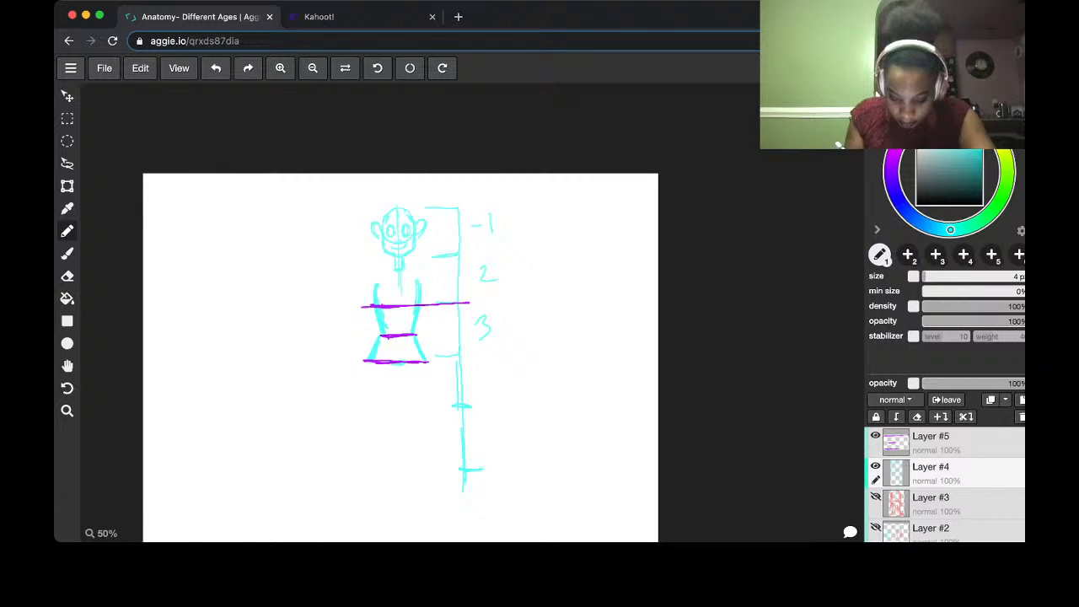
drag(455, 525, 475, 526)
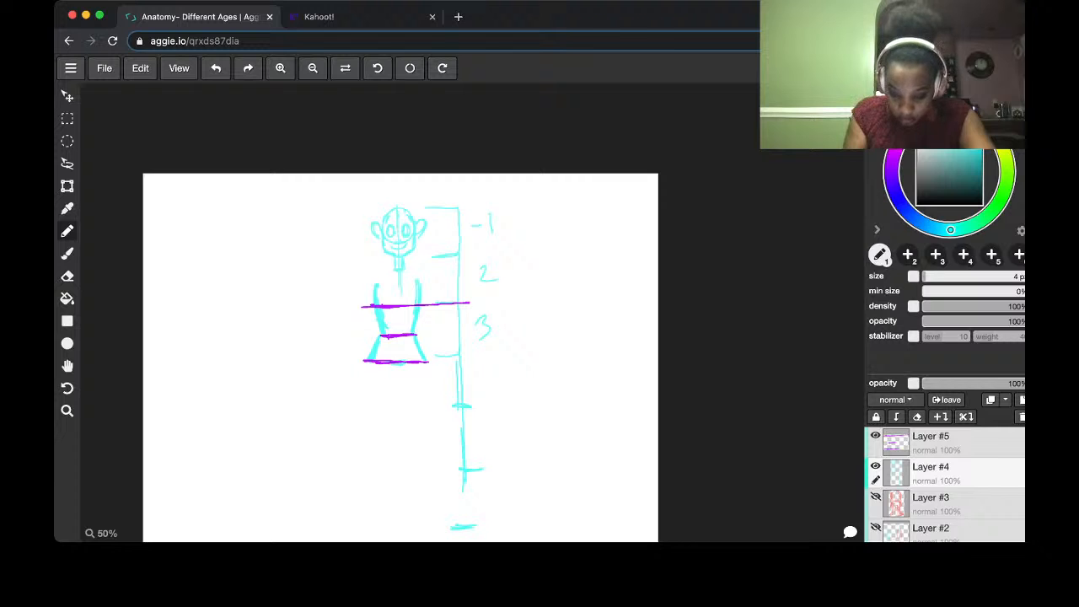
Hide Layer #5 and scale Layer #4 down toward its upper-left corner, leaving room on the canvas below the figure
key(super+minus)
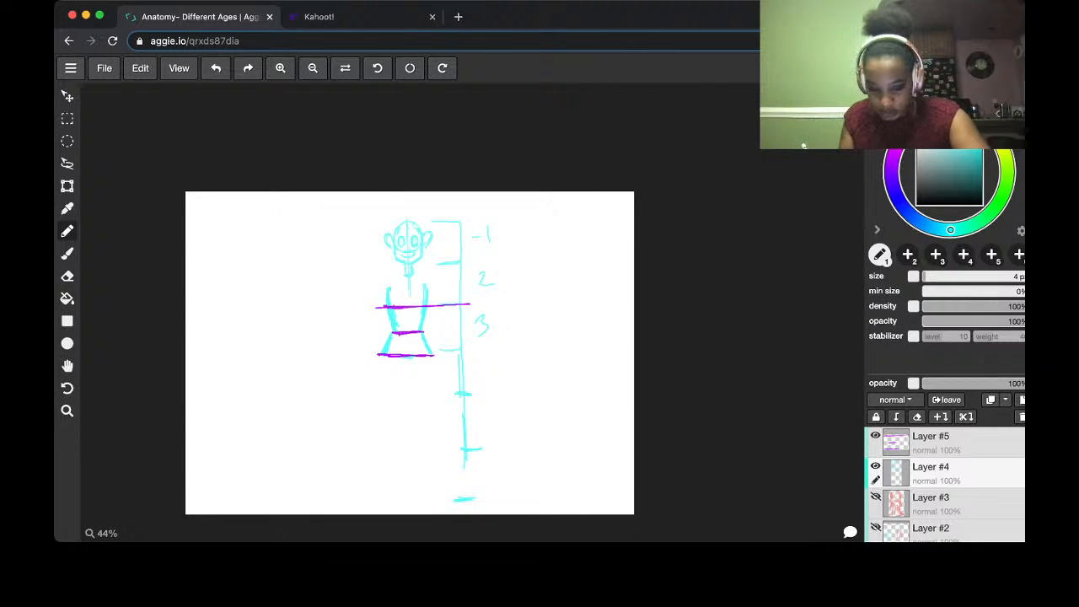
click(875, 436)
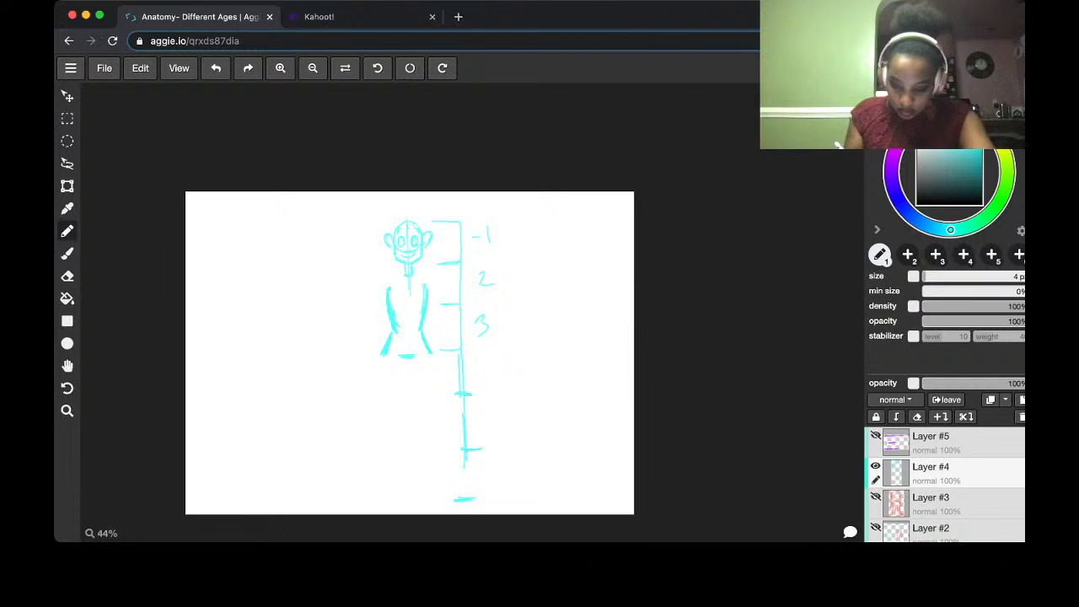
key(ctrl+t)
mouse_move(495, 502)
mouse_down()
mouse_move(472, 451)
mouse_move(469, 461)
mouse_up()
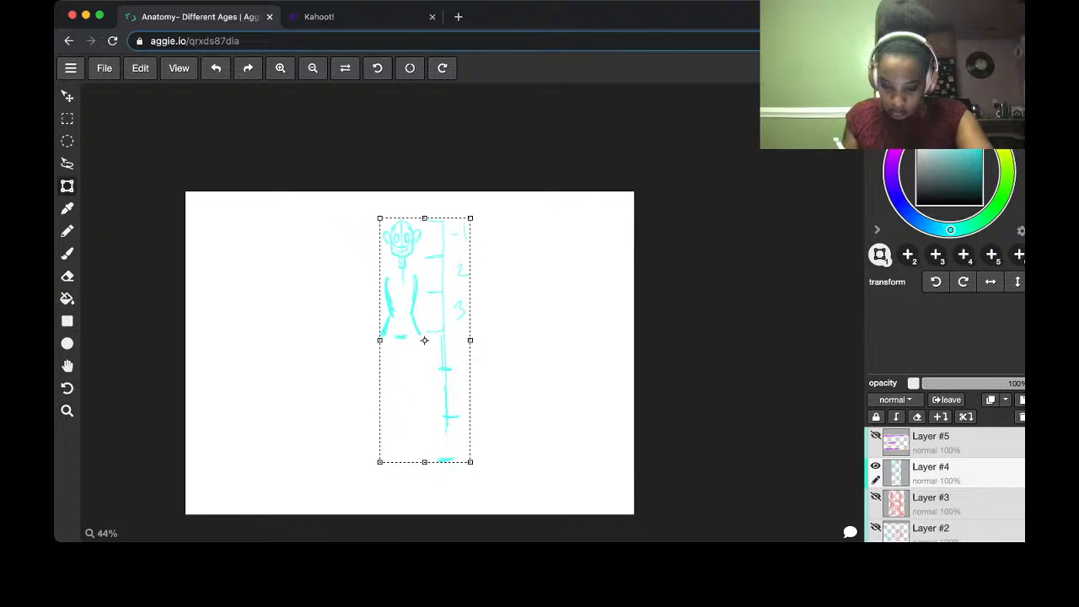
mouse_move(469, 461)
mouse_down()
mouse_move(494, 501)
mouse_move(464, 427)
mouse_up()
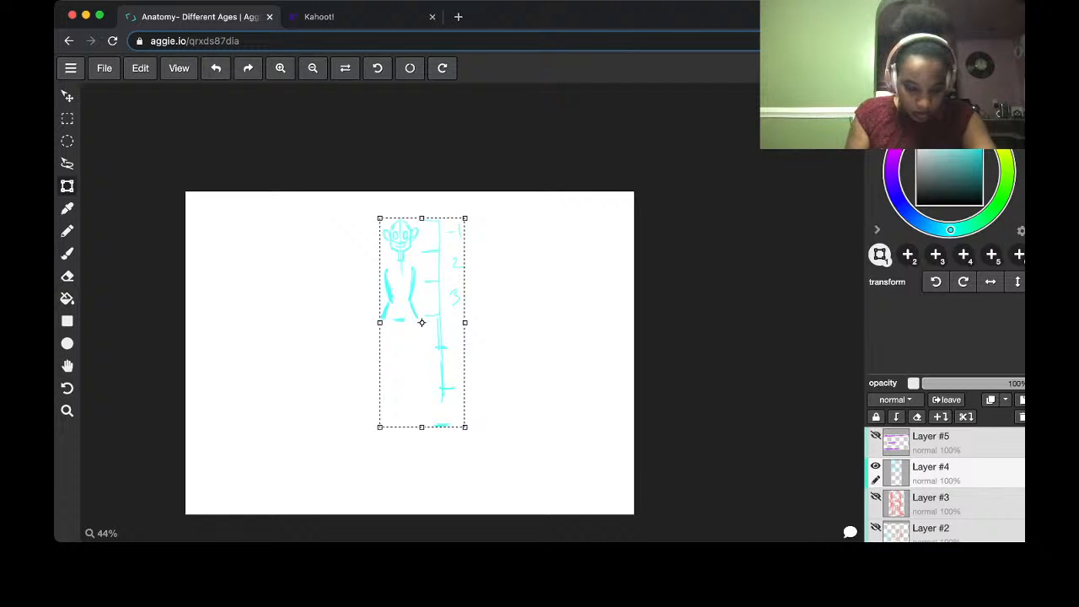
key(b)
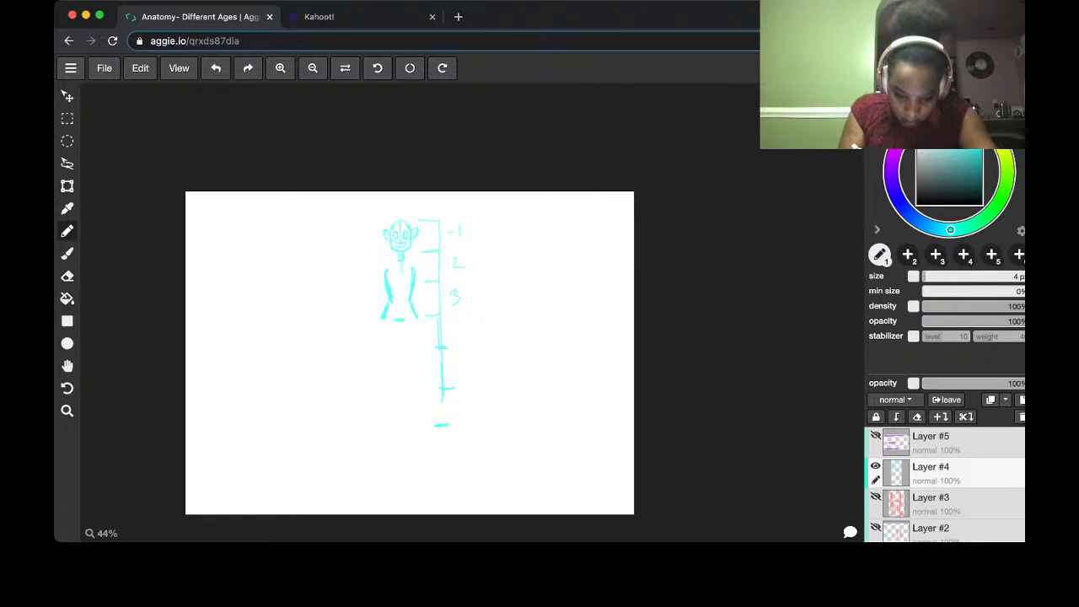
Draw a cyan tick on the measuring line just above the second mark below head length 3
key(plus)
key(plus)
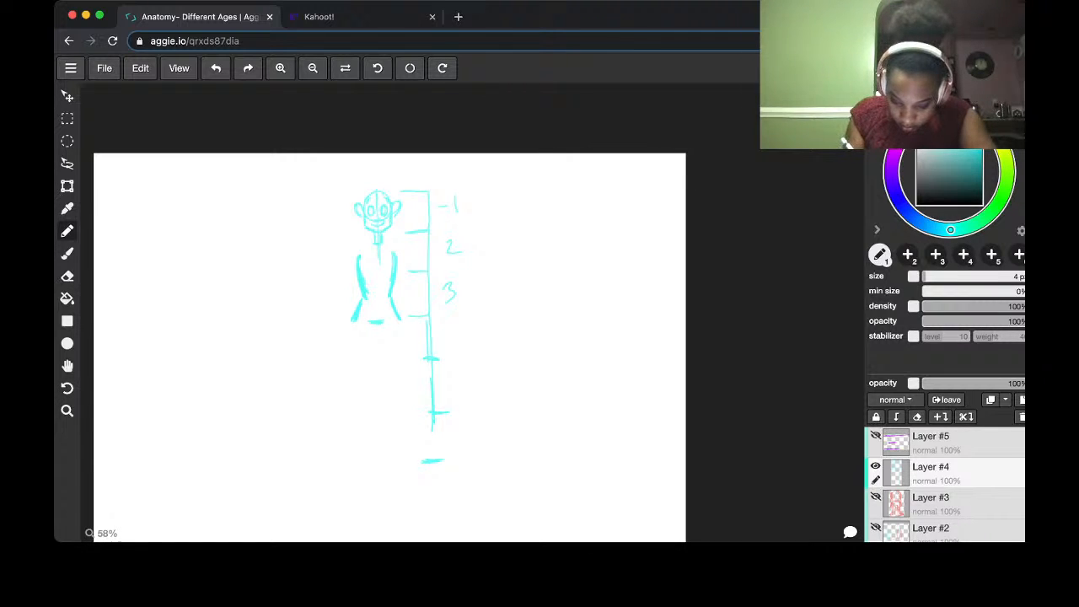
drag(418, 404, 431, 407)
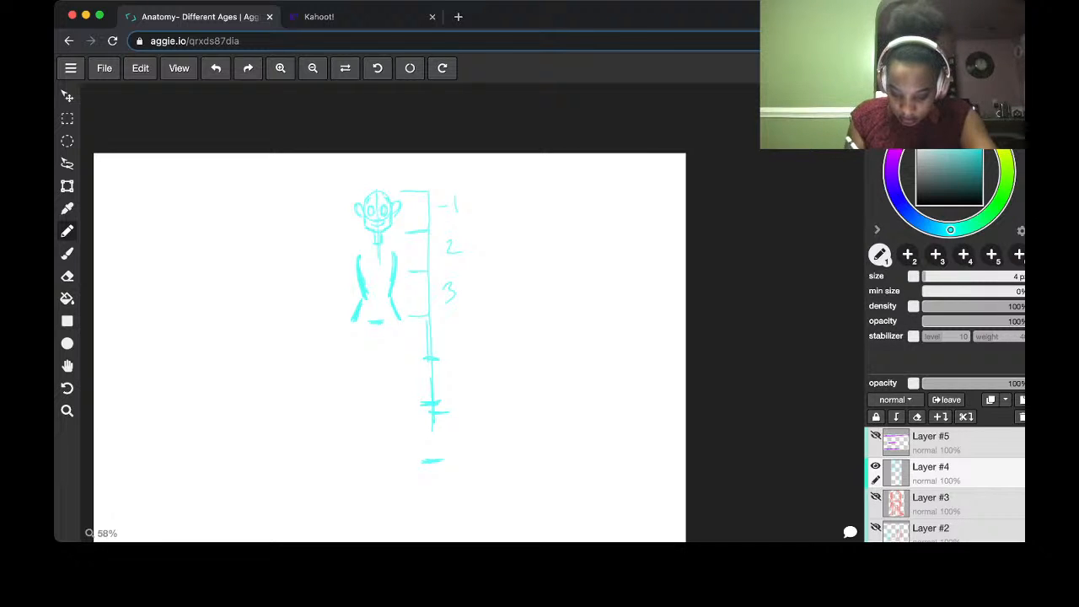
Add a thick mark below the lowest one and label the next head lengths 4, 5 and 6
drag(414, 495, 442, 490)
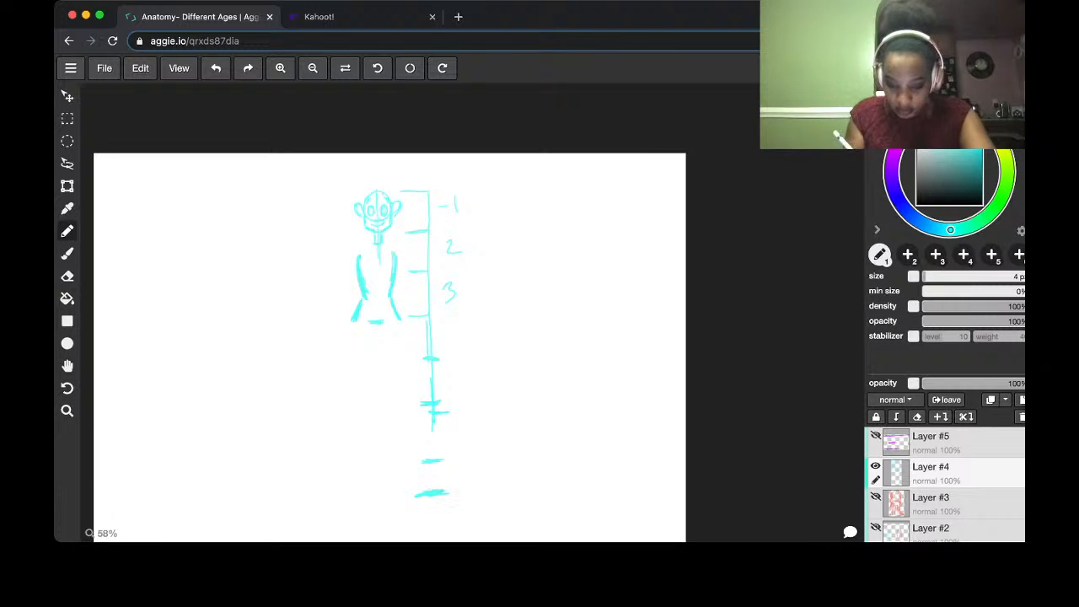
drag(446, 324, 457, 337)
drag(453, 327, 450, 388)
drag(454, 363, 465, 362)
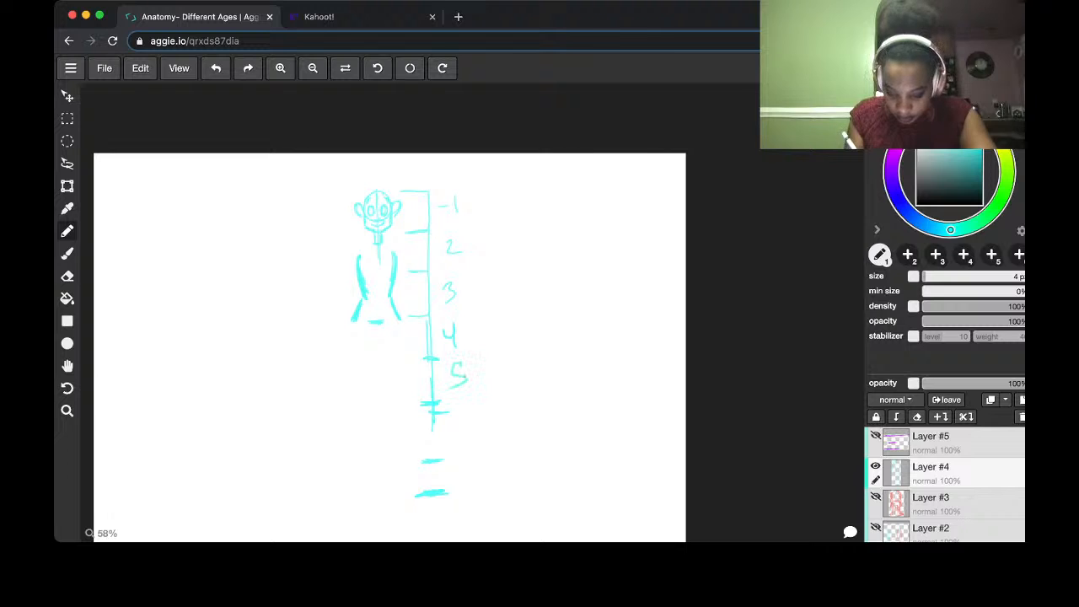
drag(468, 411, 459, 431)
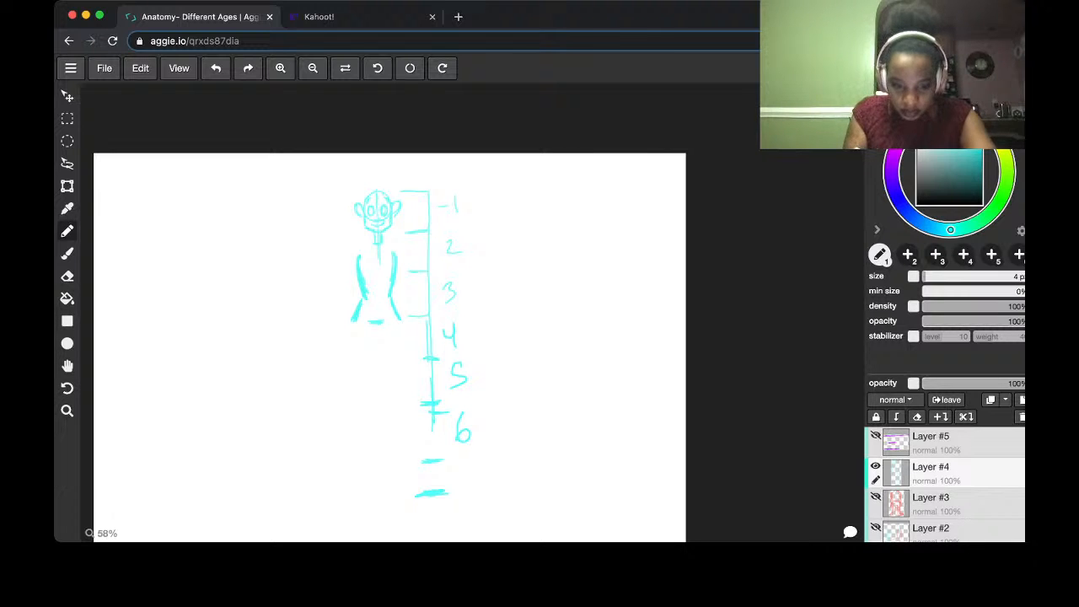
Undo the labels 4, 5 and 6 and the thick lowest mark
key(super+z)
key(super+z)
key(super+z)
key(super+z)
key(super+z)
key(super+z)
key(super+z)
key(super+z)
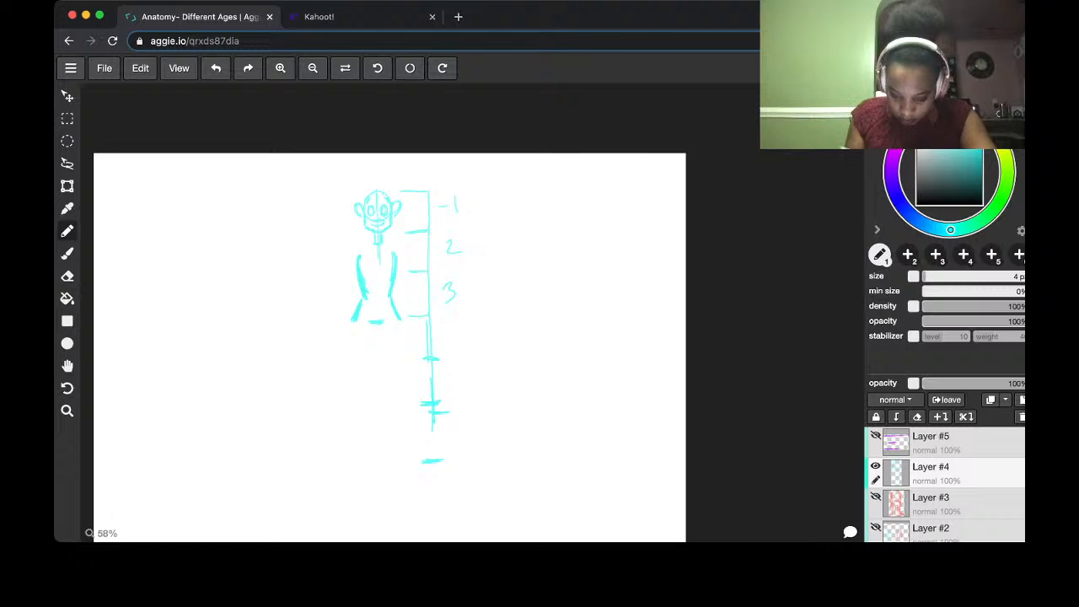
Add two more cyan head-length marks below the lowest one, in line with the measuring line
drag(424, 522, 450, 521)
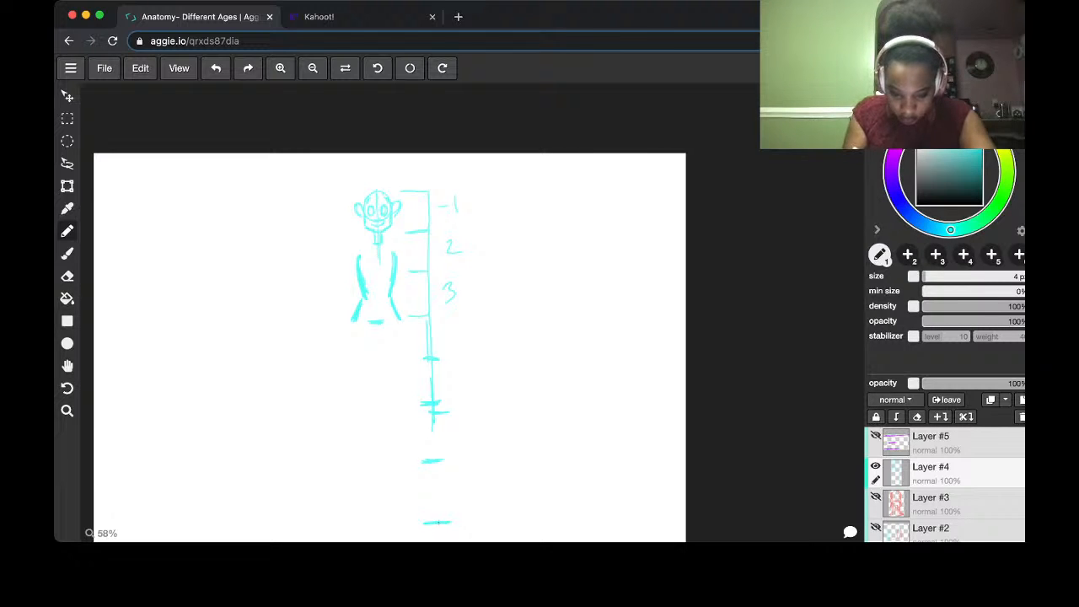
key(-)
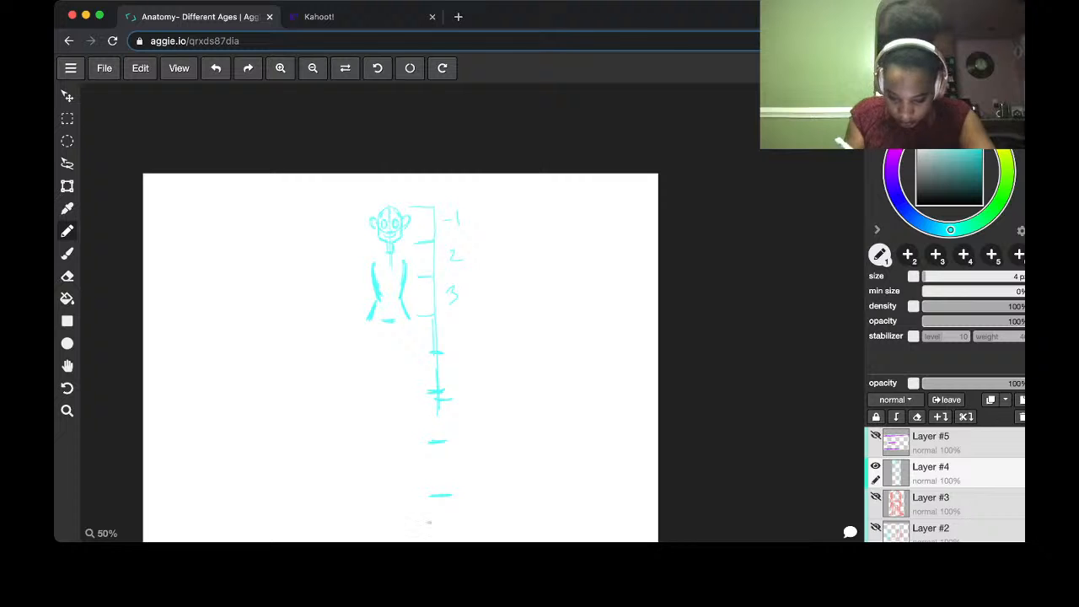
drag(428, 521, 446, 522)
Draw a rounded cyan pelvis below the hips, reaching the first mark under head length 3, and thicken the torso side
mouse_move(369, 319)
mouse_down()
mouse_move(361, 349)
mouse_move(398, 354)
mouse_up()
drag(374, 288, 374, 300)
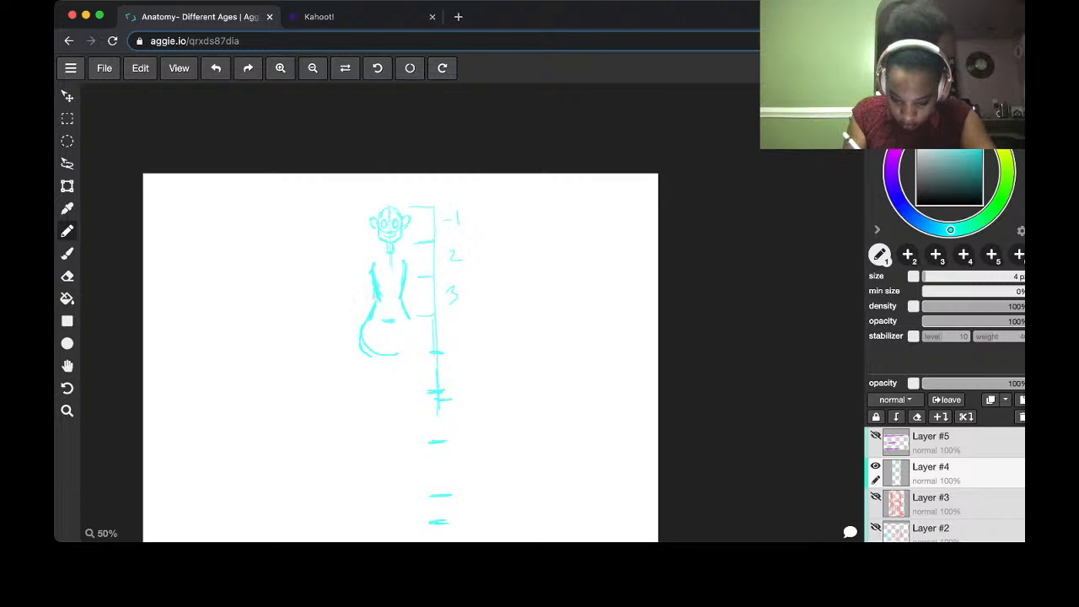
mouse_move(371, 263)
mouse_down()
mouse_move(364, 346)
mouse_move(411, 352)
mouse_up()
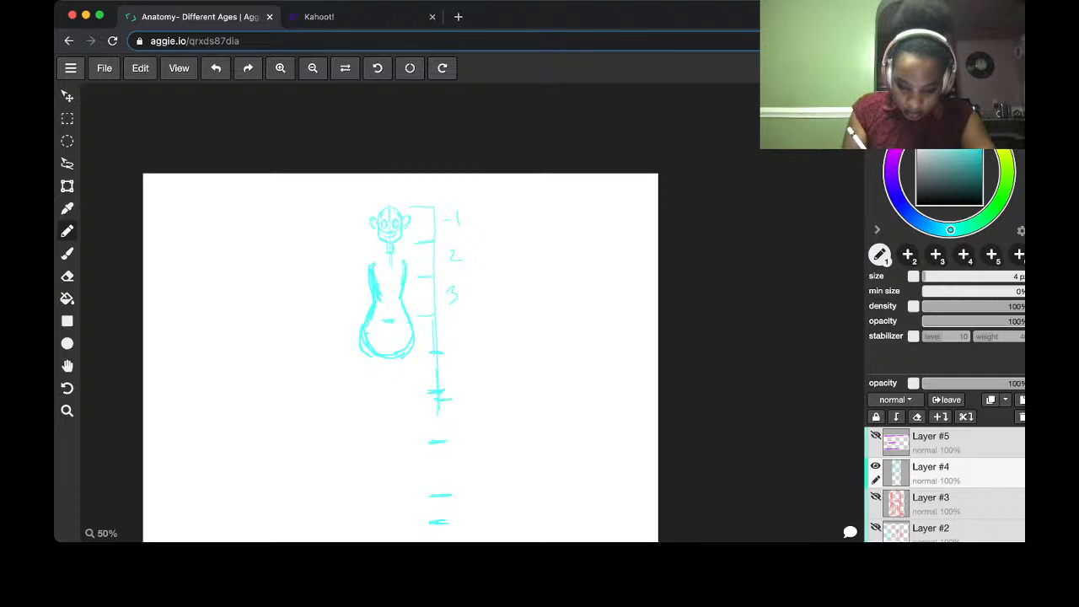
Erase both torso sides above the pelvis and redraw the left side in cyan
key(e)
mouse_move(371, 279)
mouse_down()
mouse_move(383, 302)
mouse_move(378, 289)
mouse_move(395, 286)
mouse_up()
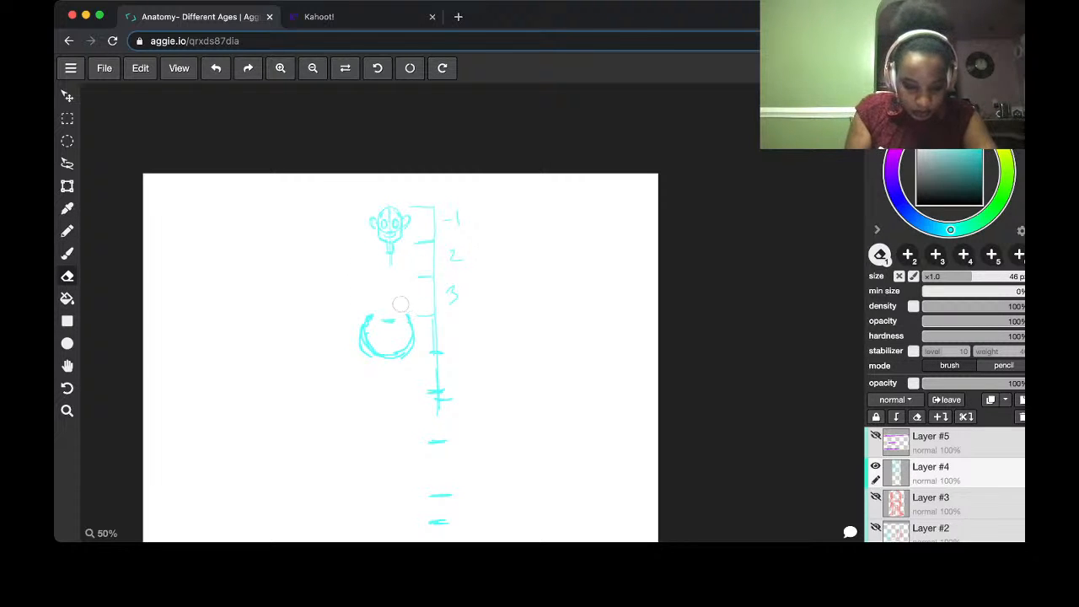
key(p)
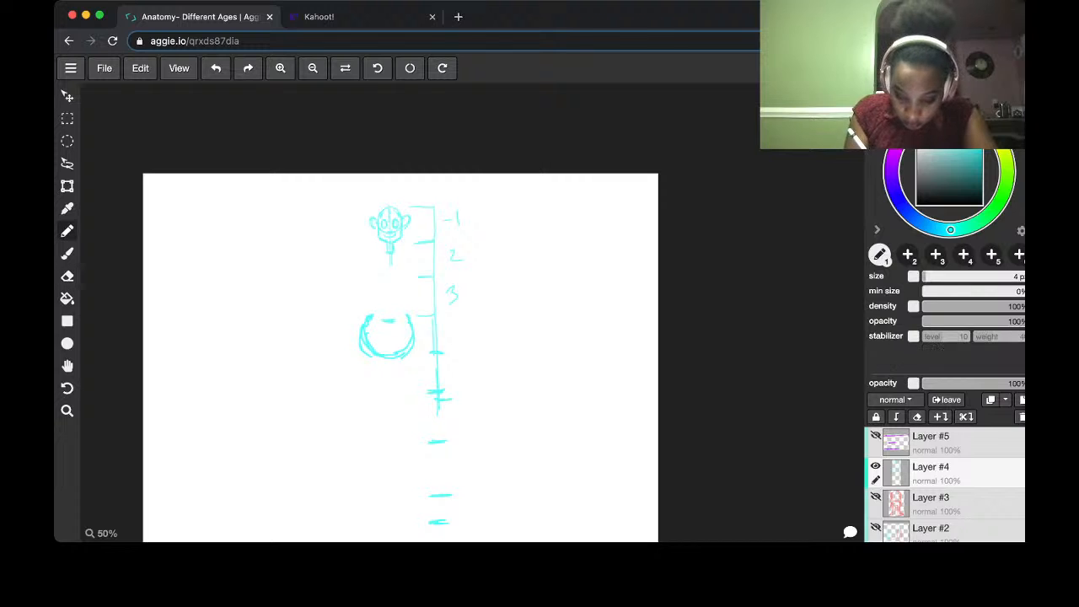
drag(366, 269, 371, 299)
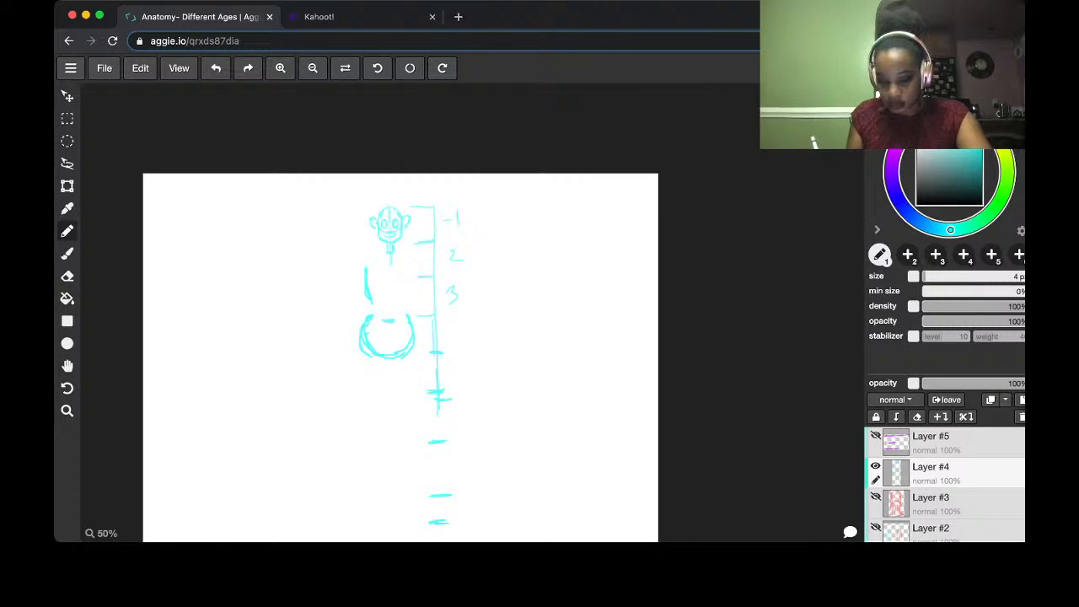
Show Layer #5 and scale and move its purple guide lines to span head length 3 on the smaller figure
click(874, 436)
click(943, 442)
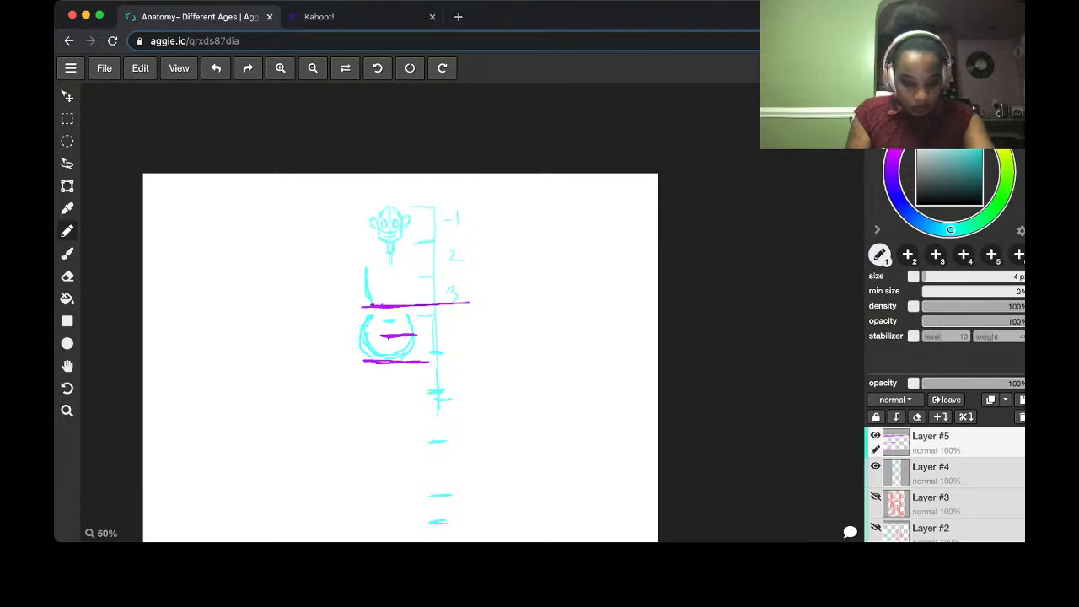
key(t)
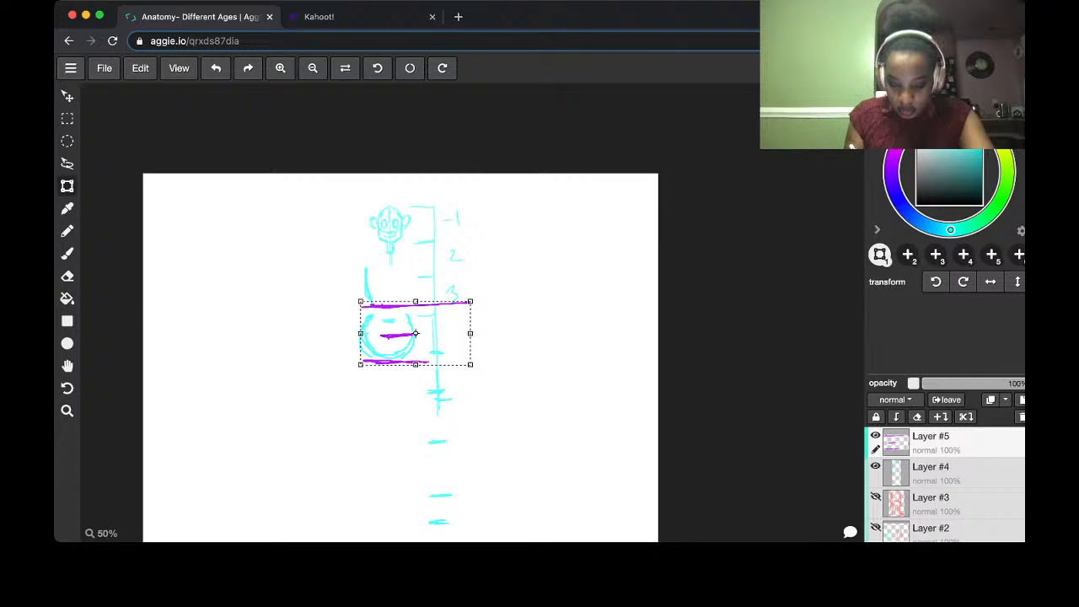
drag(361, 365, 394, 300)
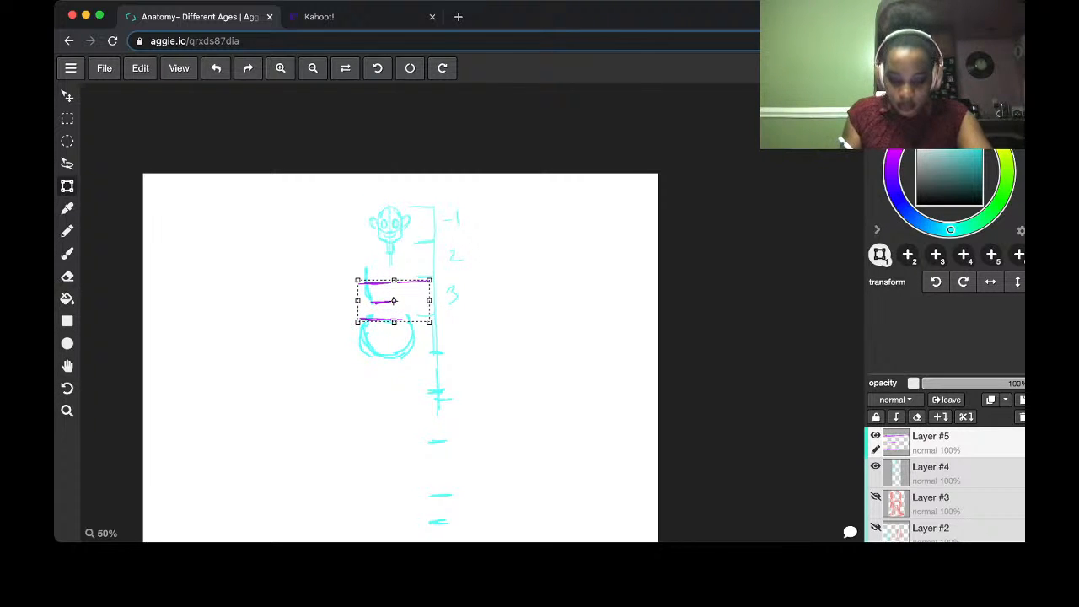
drag(394, 301, 392, 296)
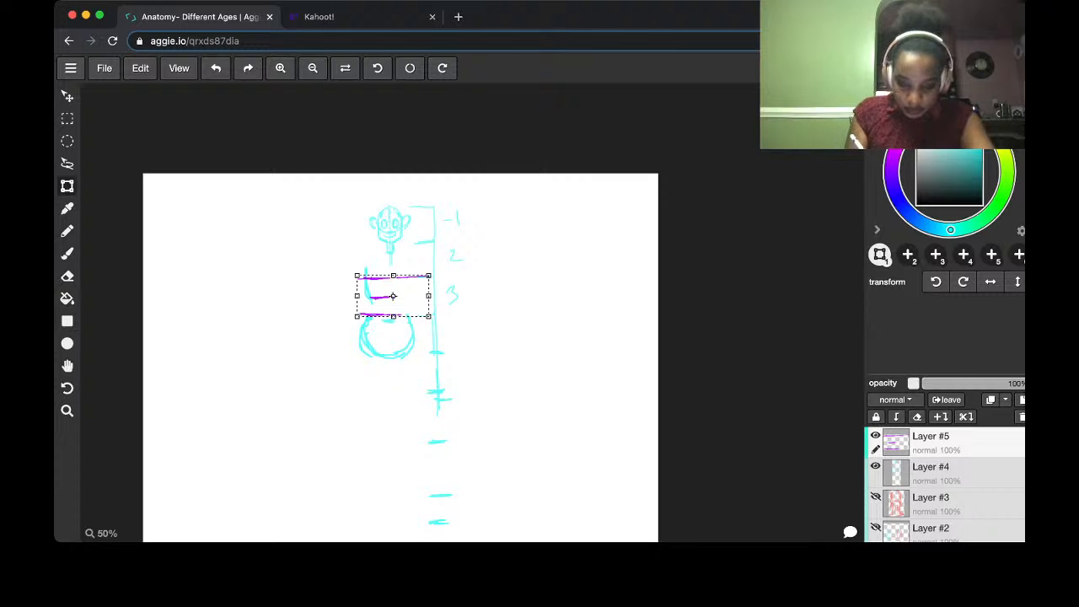
Erase the middle purple guide on Layer #5 and draw a thicker waist line slightly lower
key(e)
drag(376, 295, 402, 295)
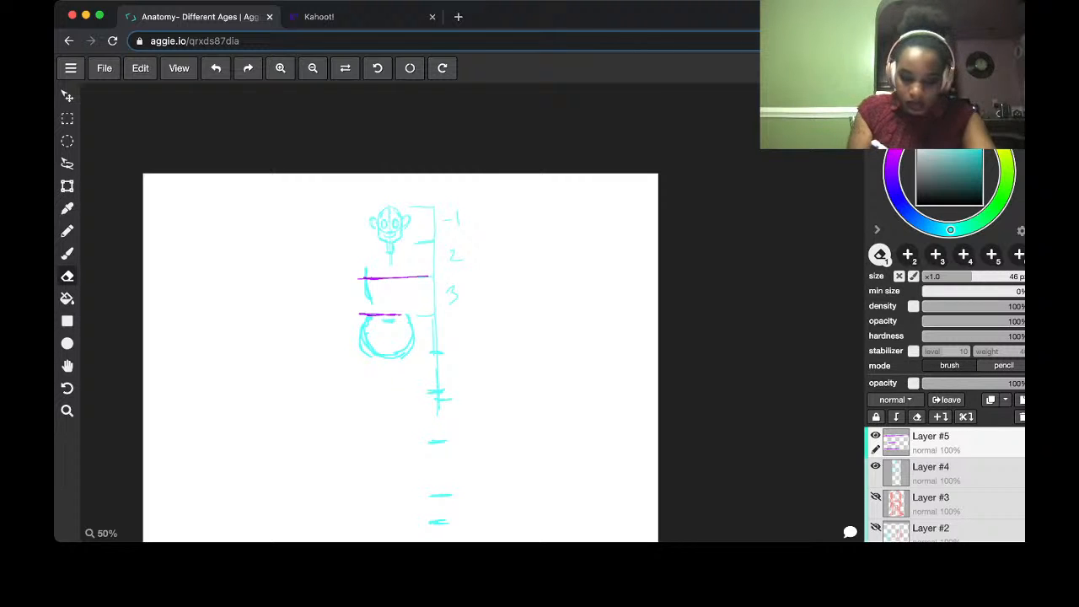
key(p)
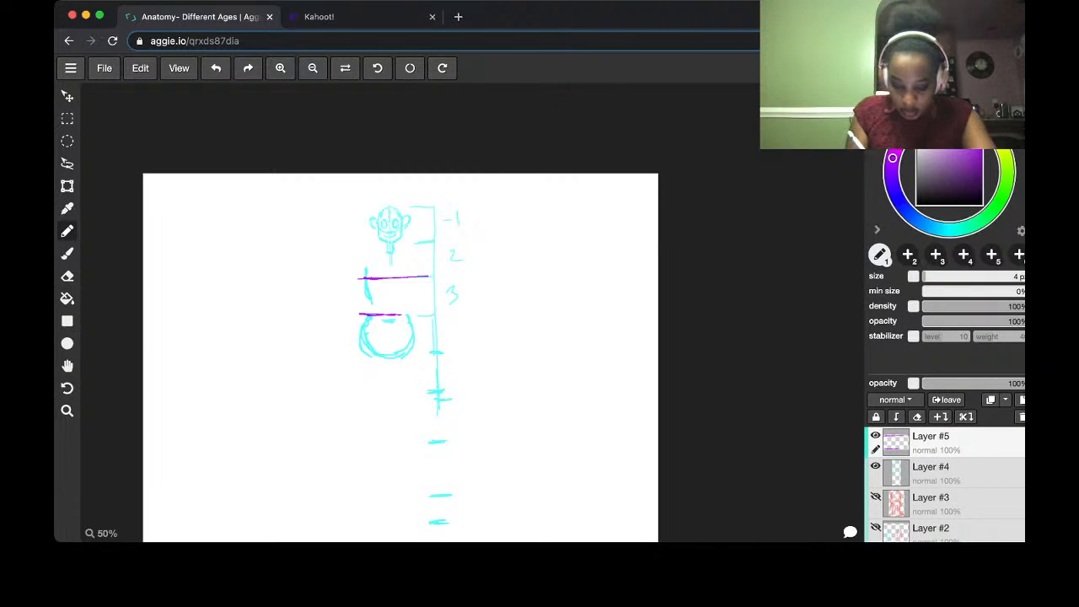
drag(383, 304, 403, 301)
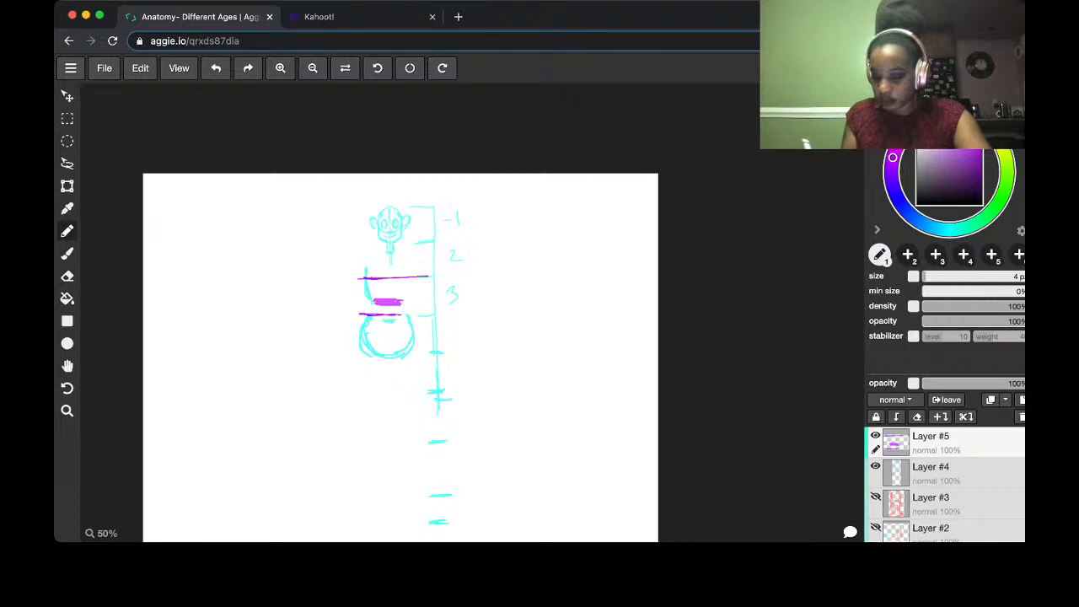
Return to Layer #4 and, in cyan, draw both torso sides through the waist line down to the pelvis
click(953, 473)
click(949, 229)
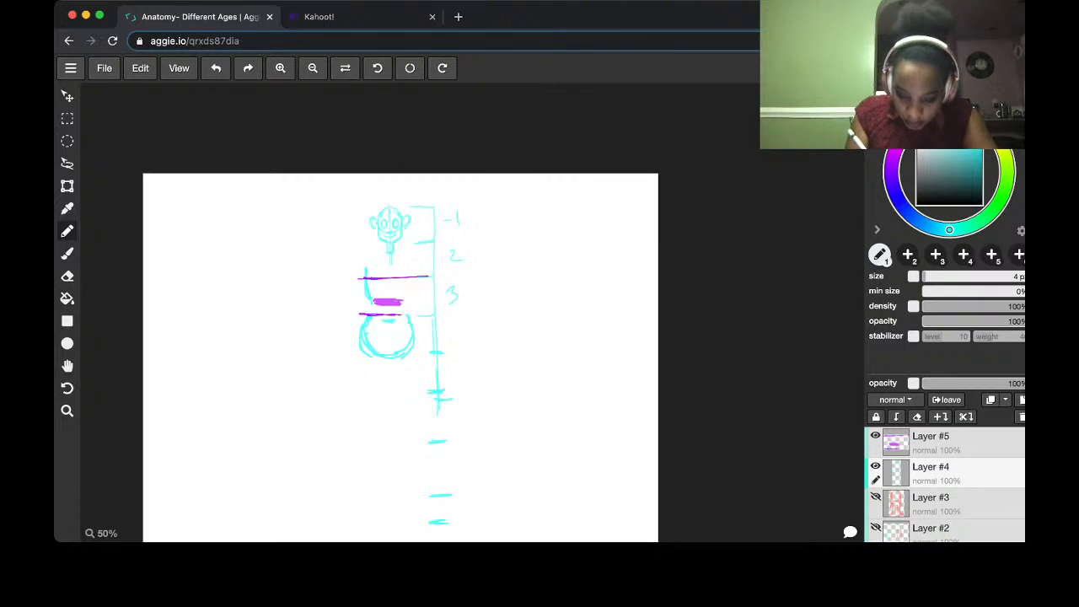
drag(368, 280, 373, 314)
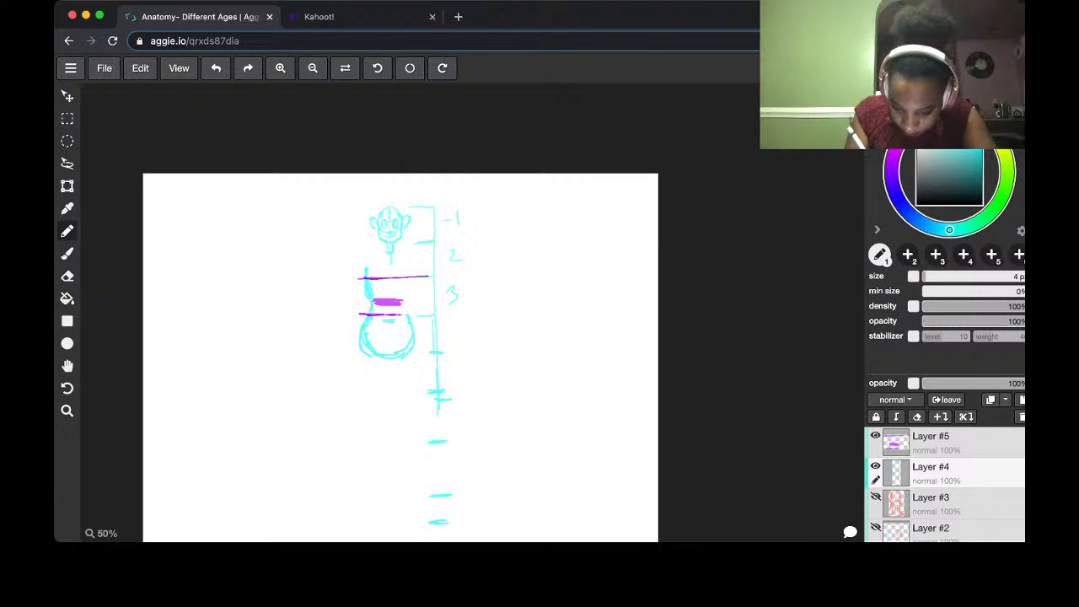
drag(403, 271, 409, 317)
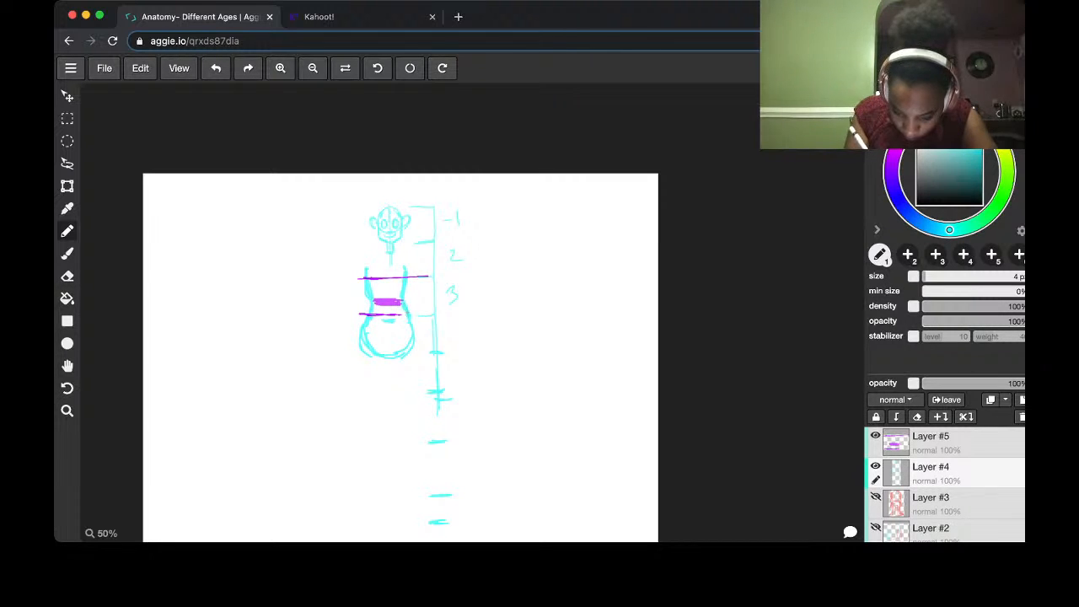
drag(370, 267, 371, 276)
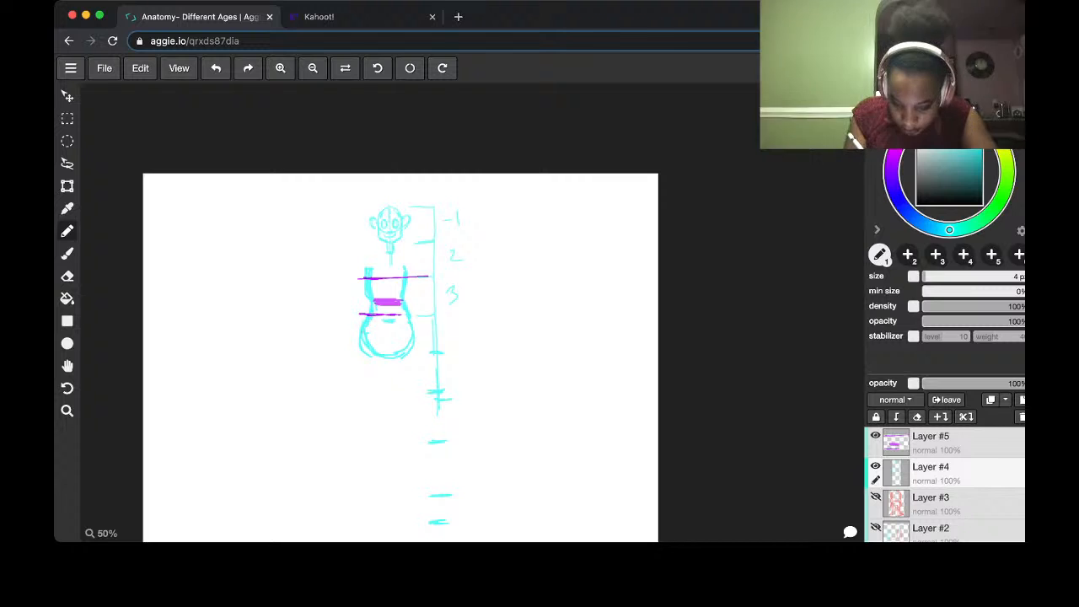
Sketch a V shape inside the pelvis and long cyan guide lines for the leg on the canvas's left side
mouse_move(373, 333)
mouse_down()
mouse_move(386, 344)
mouse_move(400, 333)
mouse_move(361, 504)
mouse_up()
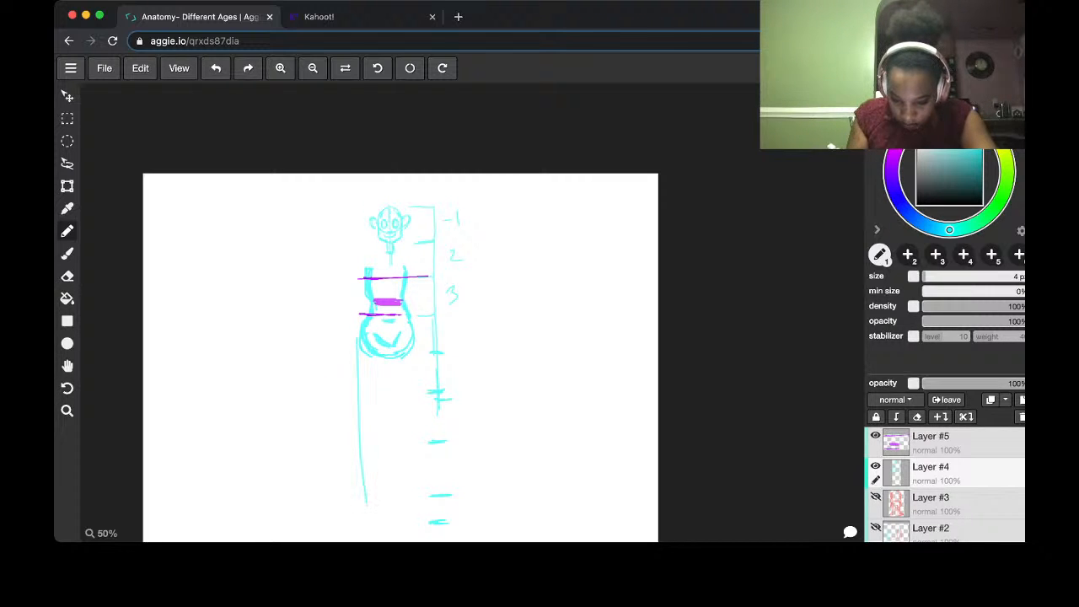
drag(359, 351, 365, 485)
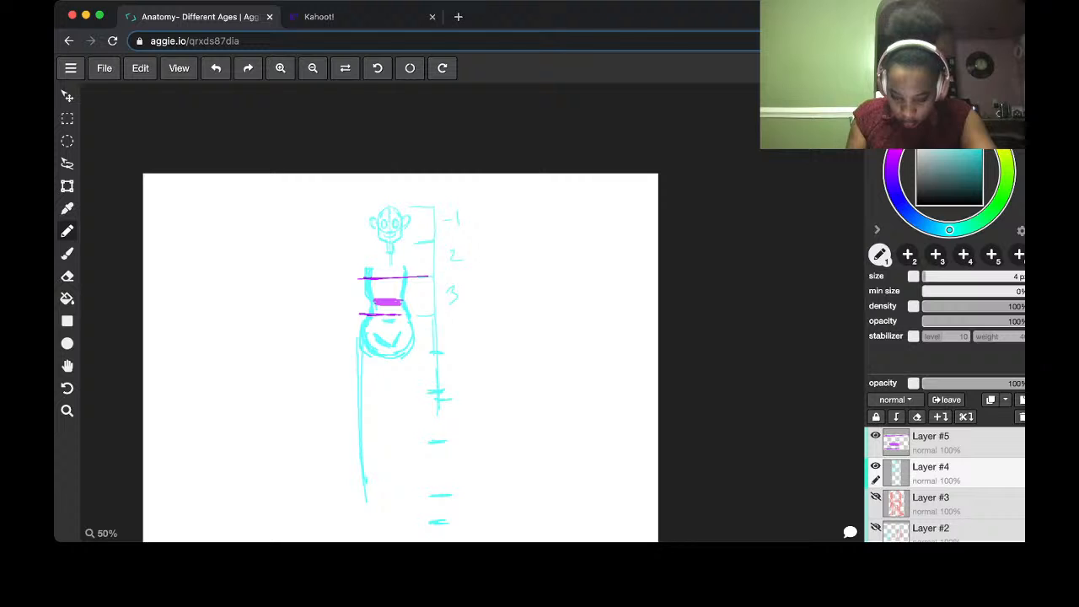
drag(362, 372, 370, 426)
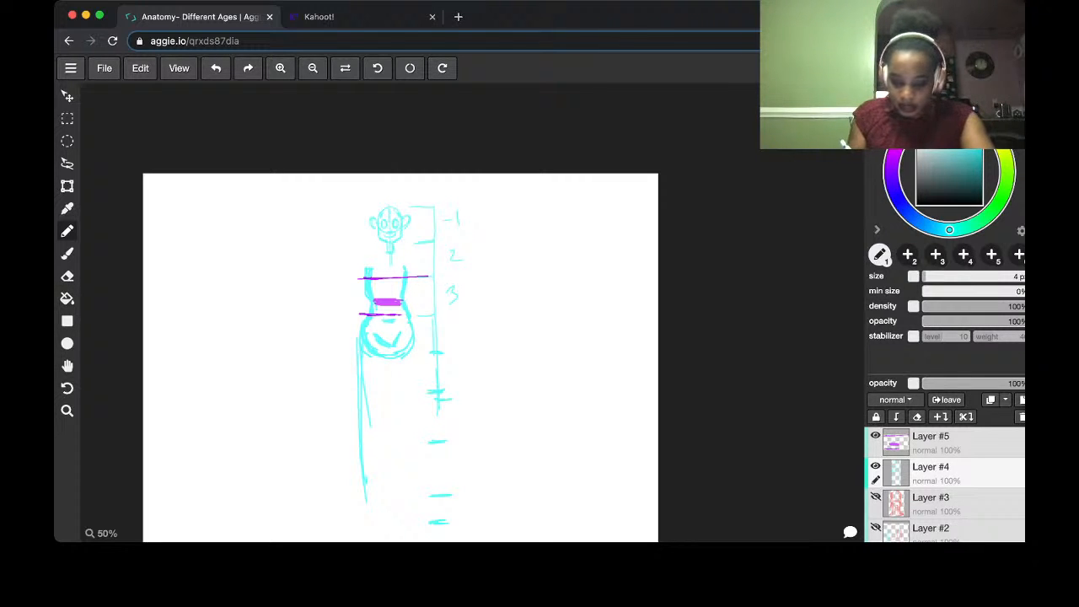
Erase the proportion ticks below the third head unit and the lower ends of the leg lines
key(e)
mouse_move(437, 434)
mouse_down()
mouse_move(433, 525)
mouse_move(432, 359)
mouse_up()
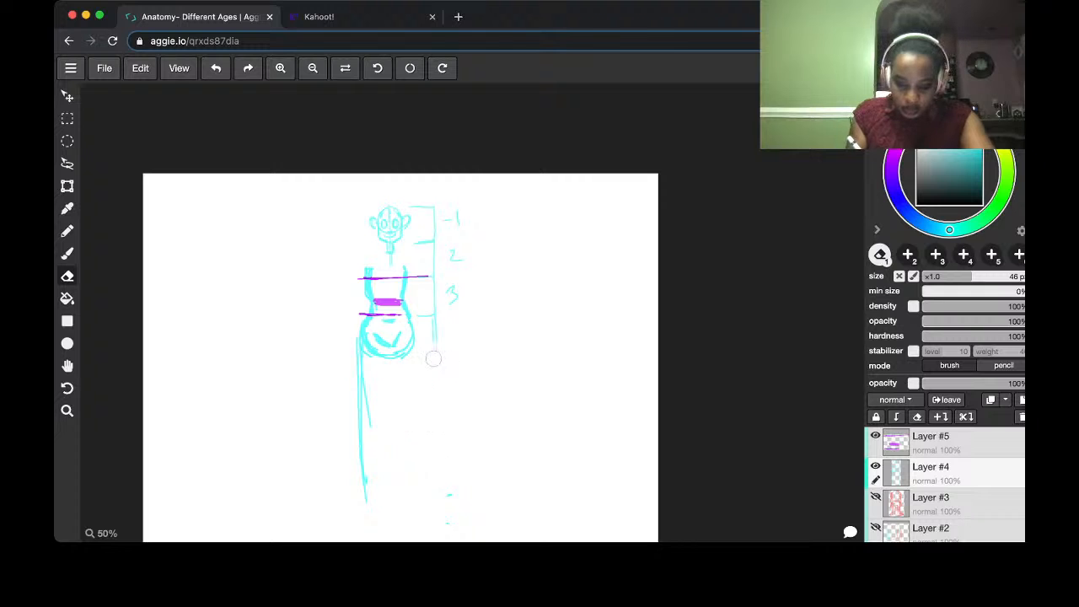
drag(362, 429, 370, 420)
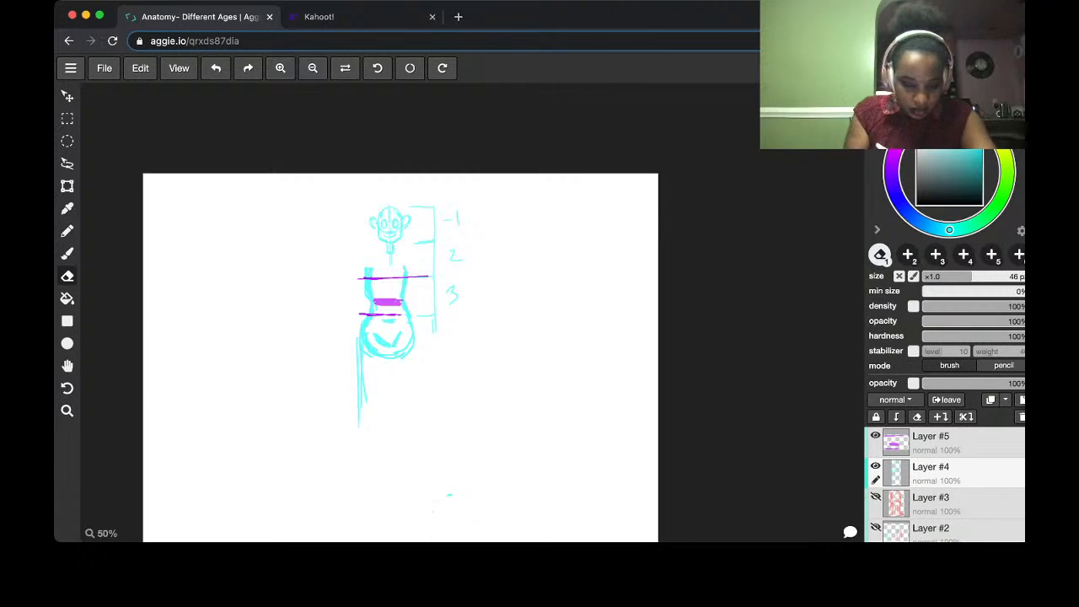
Clean up the end of the proportion scale and redraw the tick closing the third head unit slightly higher
scroll(469, 312, up, 5)
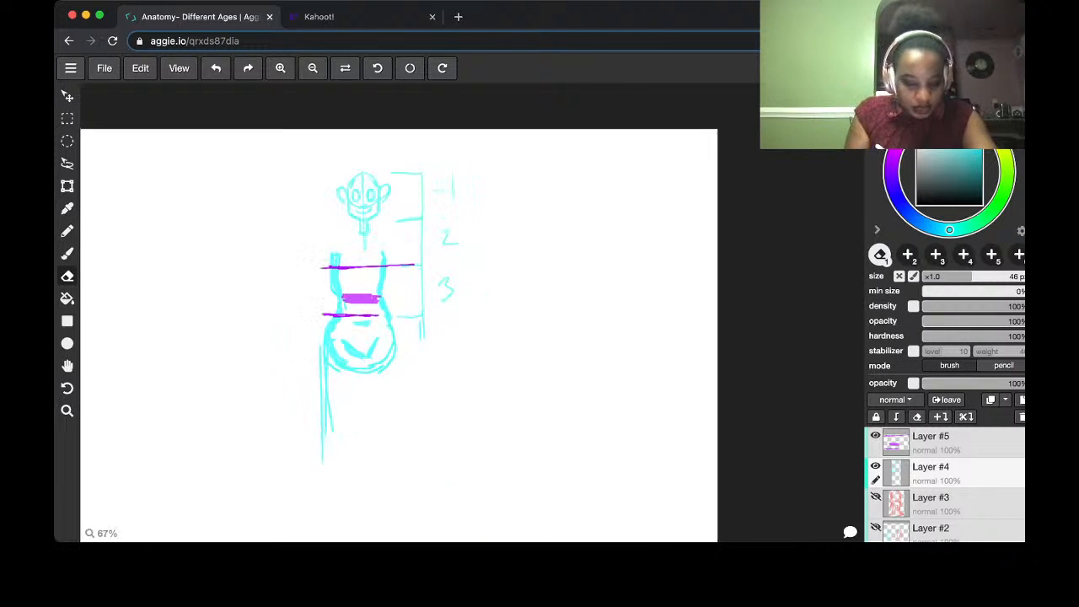
key(space)
mouse_move(470, 313)
mouse_down()
mouse_move(479, 401)
mouse_move(486, 378)
mouse_up()
key(b)
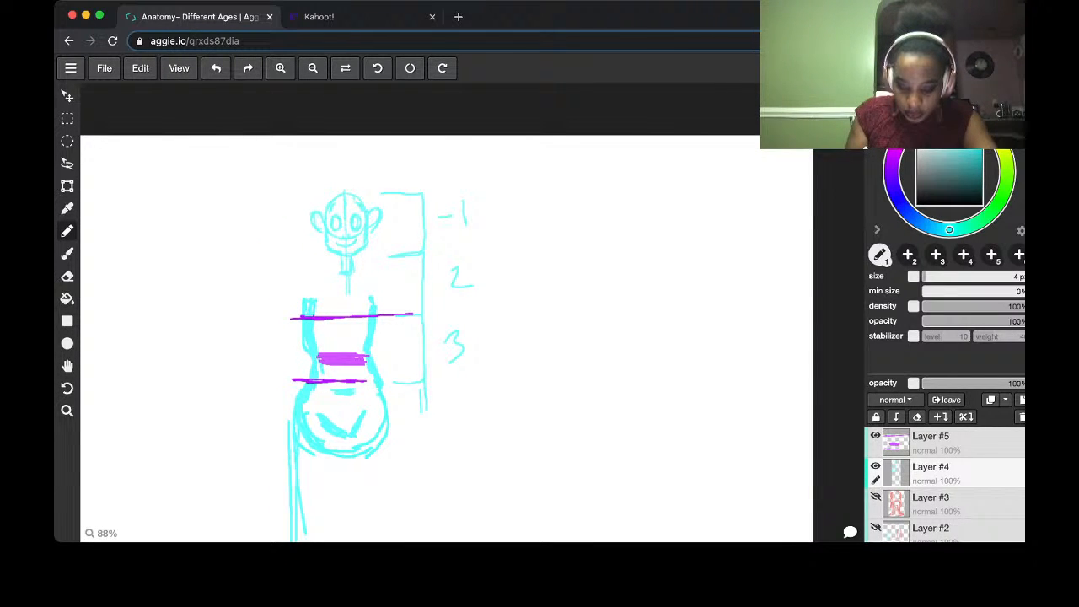
mouse_move(428, 372)
mouse_down()
mouse_move(402, 376)
mouse_move(409, 397)
mouse_move(434, 395)
mouse_move(424, 426)
mouse_up()
key(e)
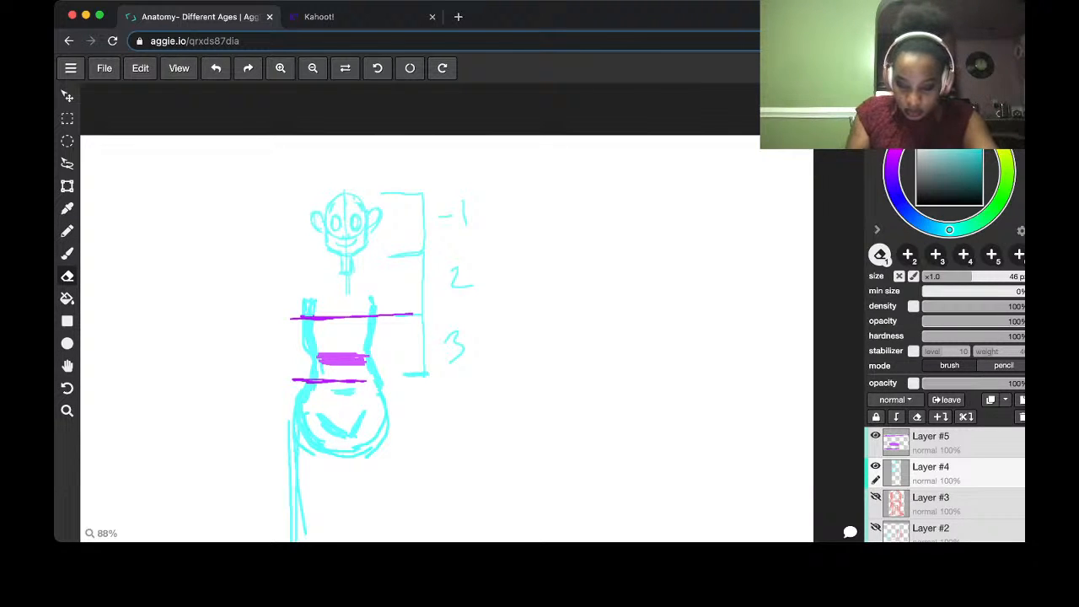
key(p)
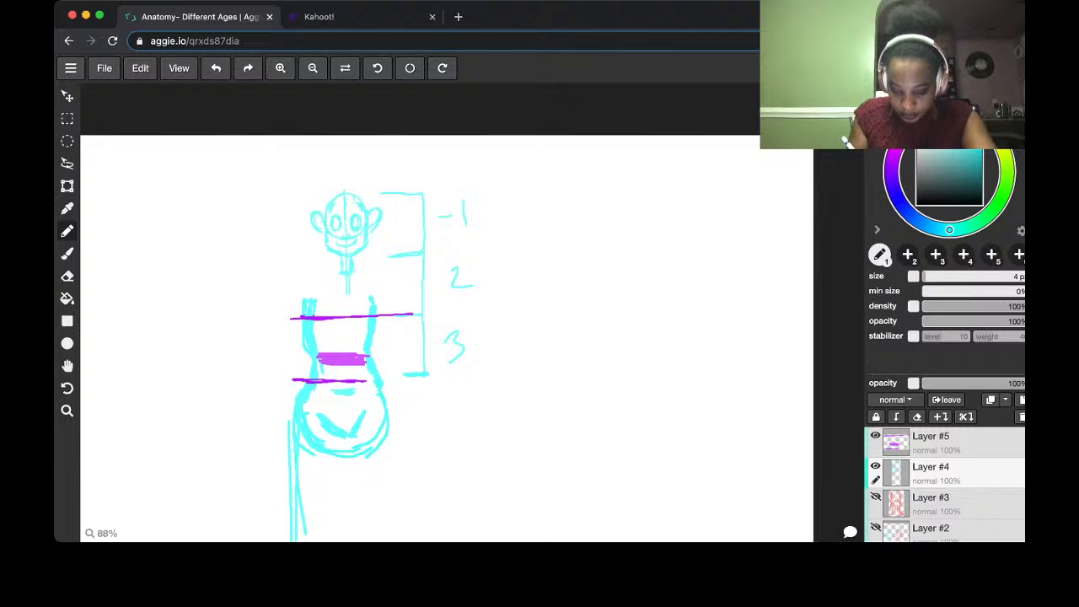
Draw a column of roughly head-spaced cyan ticks below the third head unit, down to foot level
mouse_move(404, 439)
mouse_down()
mouse_move(426, 438)
mouse_move(408, 293)
mouse_up()
key(space)
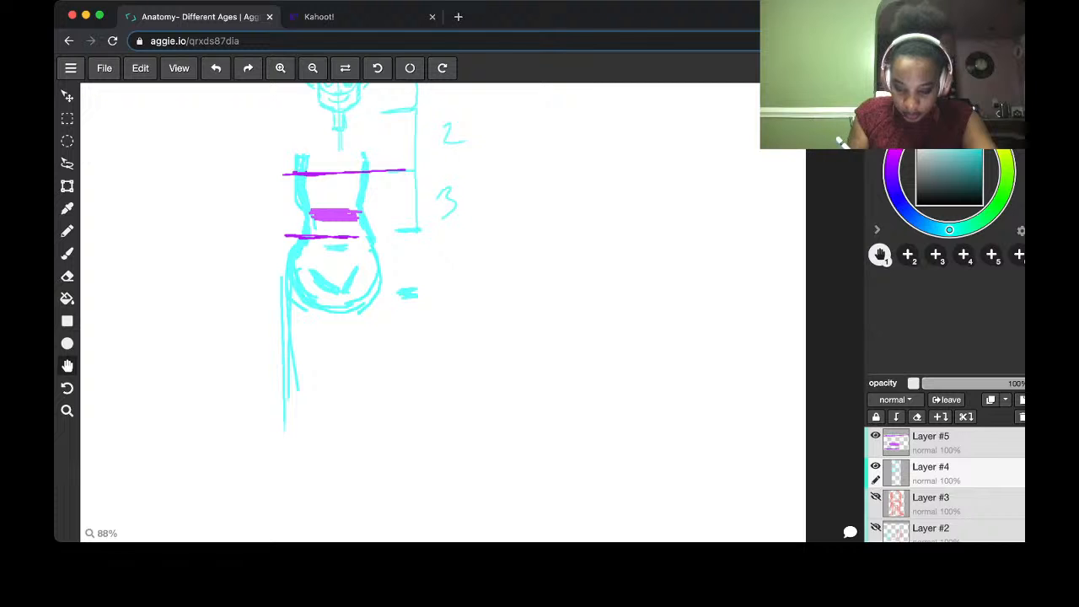
drag(408, 293, 412, 295)
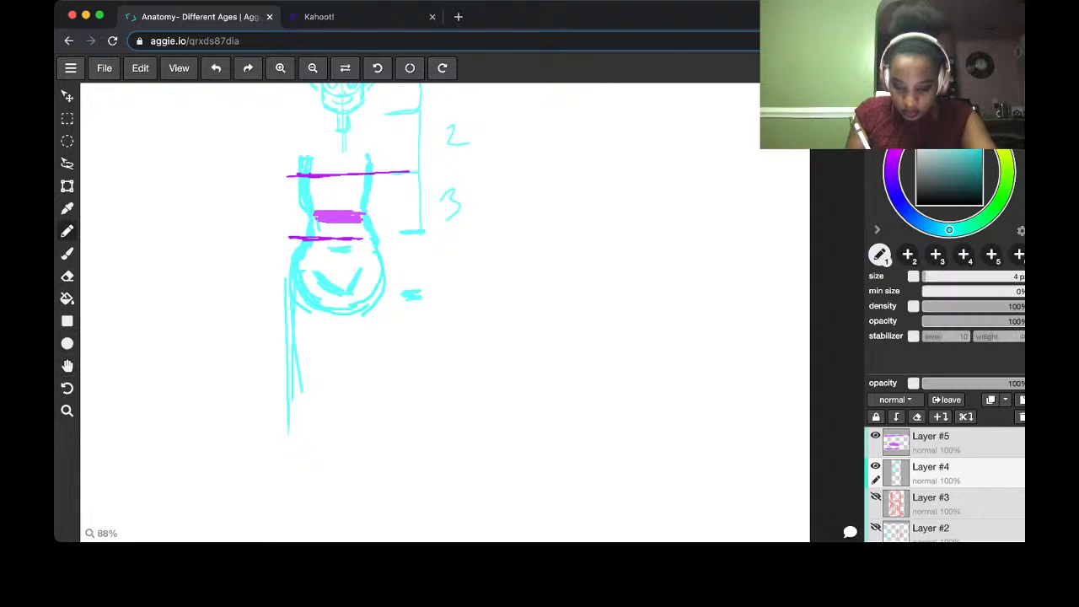
mouse_move(406, 355)
mouse_down()
mouse_move(424, 355)
mouse_move(409, 366)
mouse_move(426, 366)
mouse_up()
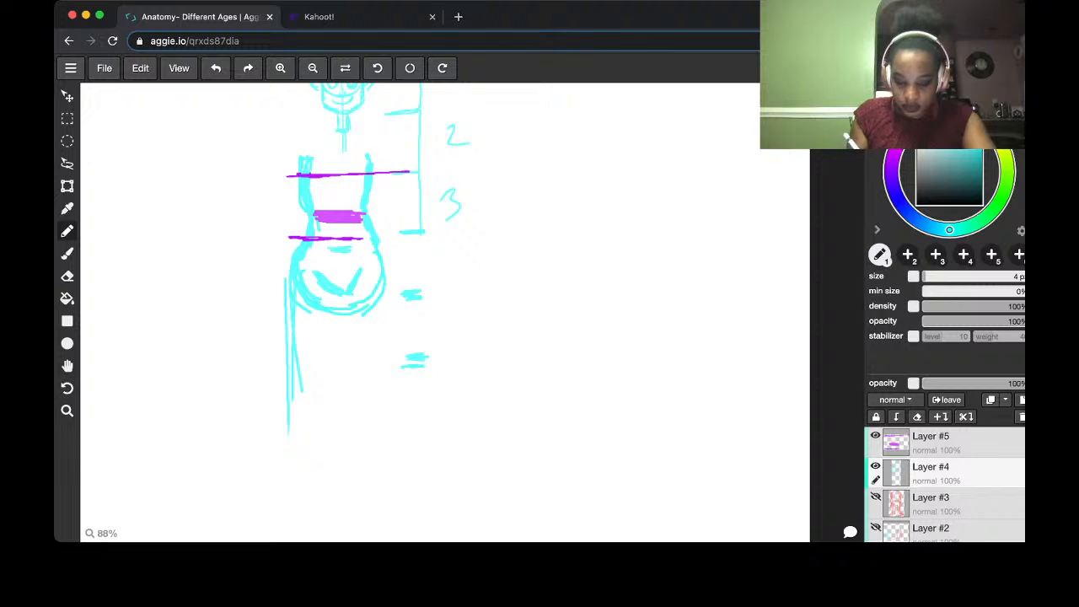
drag(406, 442, 431, 442)
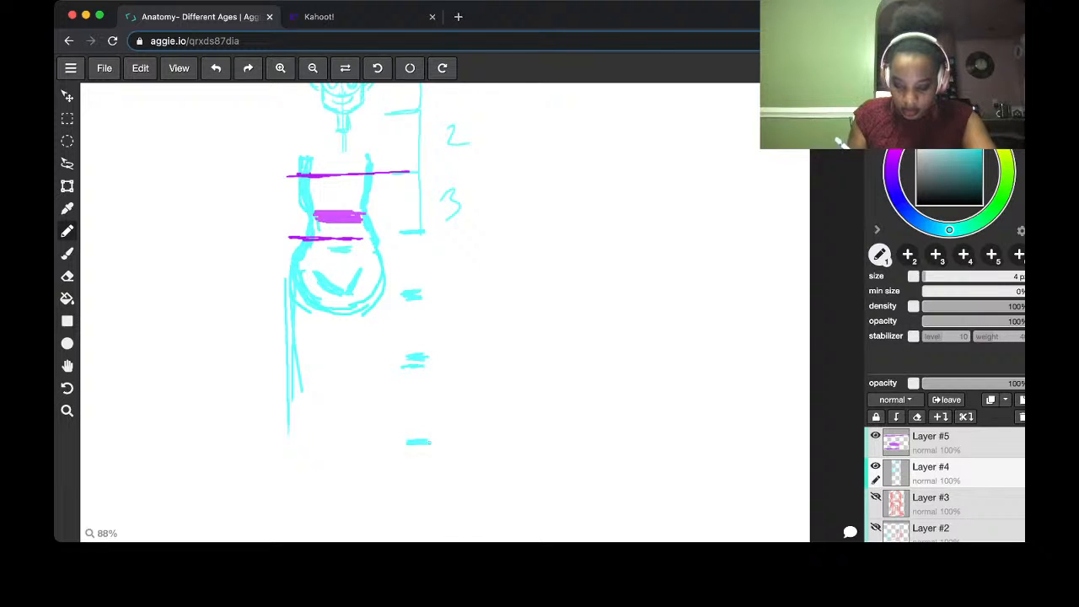
drag(405, 521, 437, 520)
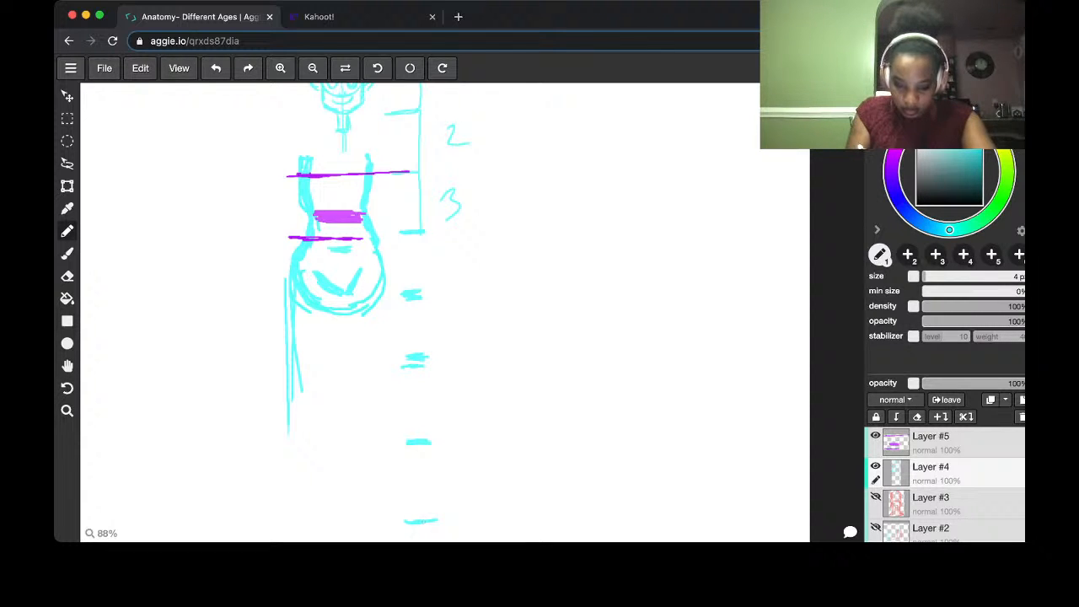
key(minus)
key(minus)
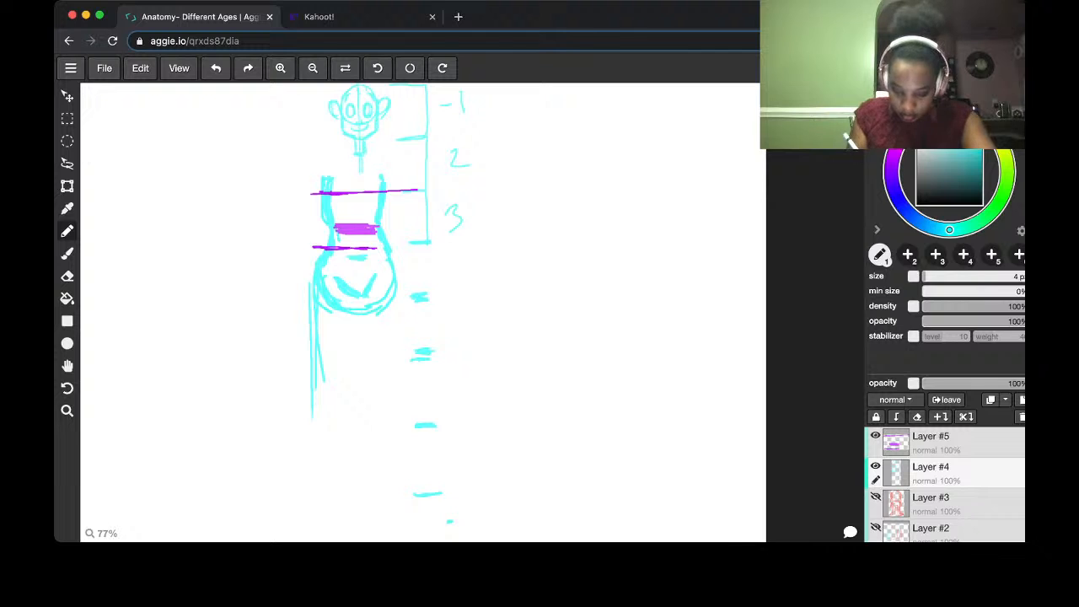
drag(424, 494, 455, 494)
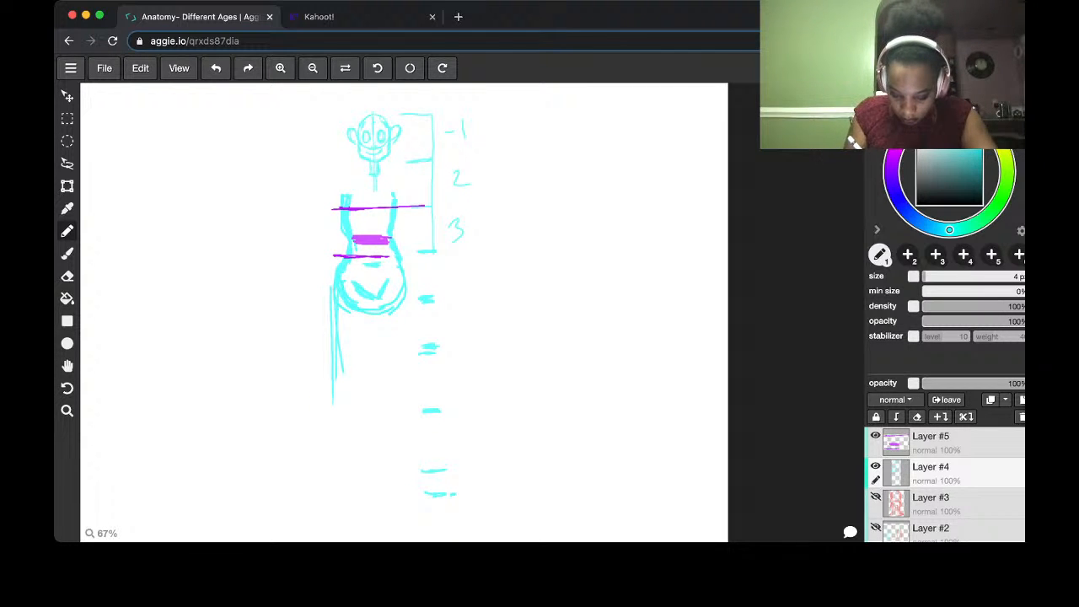
Sketch both legs as long cyan lines running from the hips down to about the second-lowest tick
drag(333, 297, 346, 464)
drag(341, 369, 351, 478)
drag(368, 313, 373, 472)
mouse_move(402, 299)
mouse_down()
mouse_move(397, 471)
mouse_move(392, 452)
mouse_up()
drag(374, 316, 387, 432)
drag(394, 449, 396, 477)
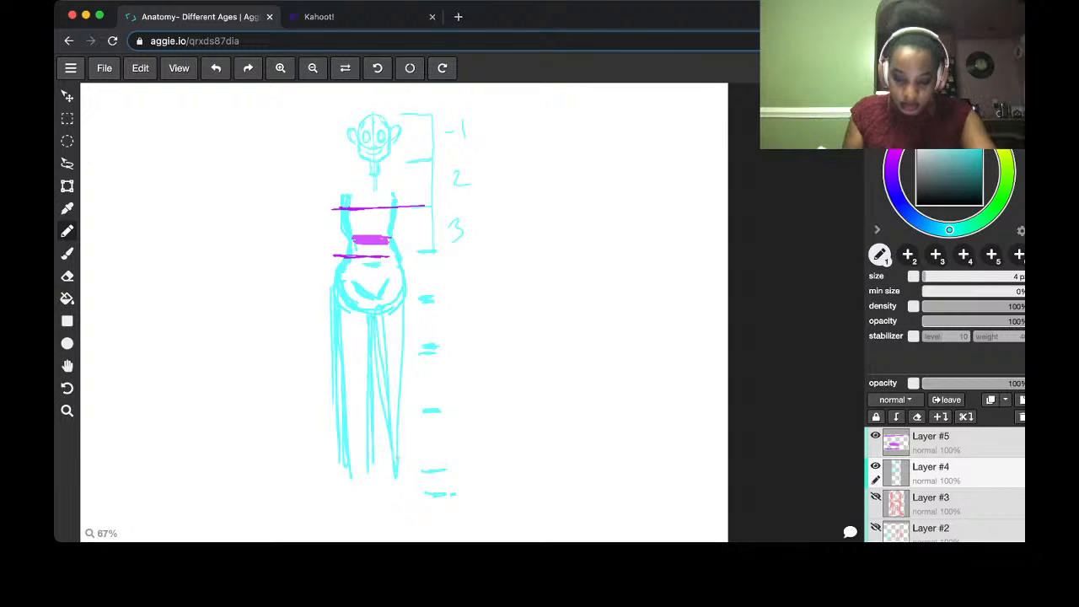
drag(402, 305, 400, 453)
Lasso the head and neck, shift them slightly up and to the left, and clear the selection
key(minus)
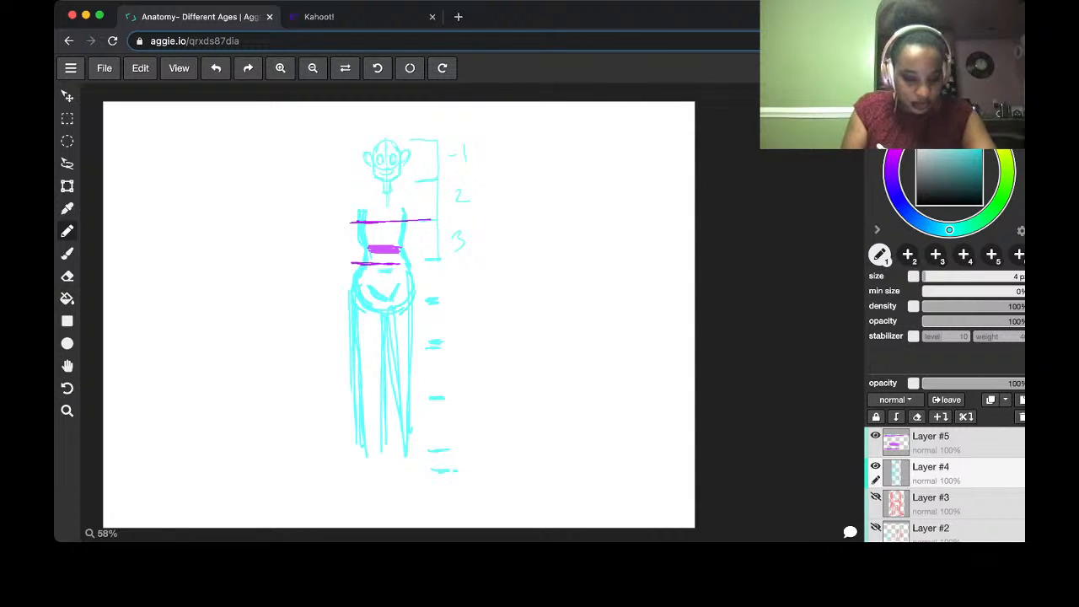
key(l)
mouse_move(383, 120)
mouse_down()
mouse_move(369, 190)
mouse_move(391, 200)
mouse_move(413, 152)
mouse_move(388, 118)
mouse_move(347, 100)
mouse_up()
key(t)
key(i)
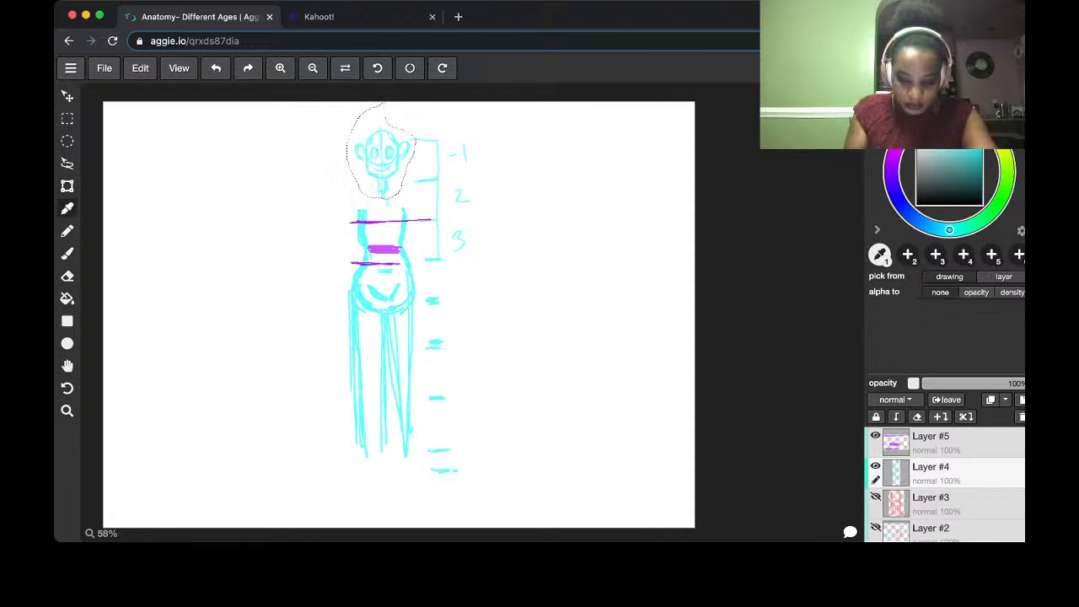
key(b)
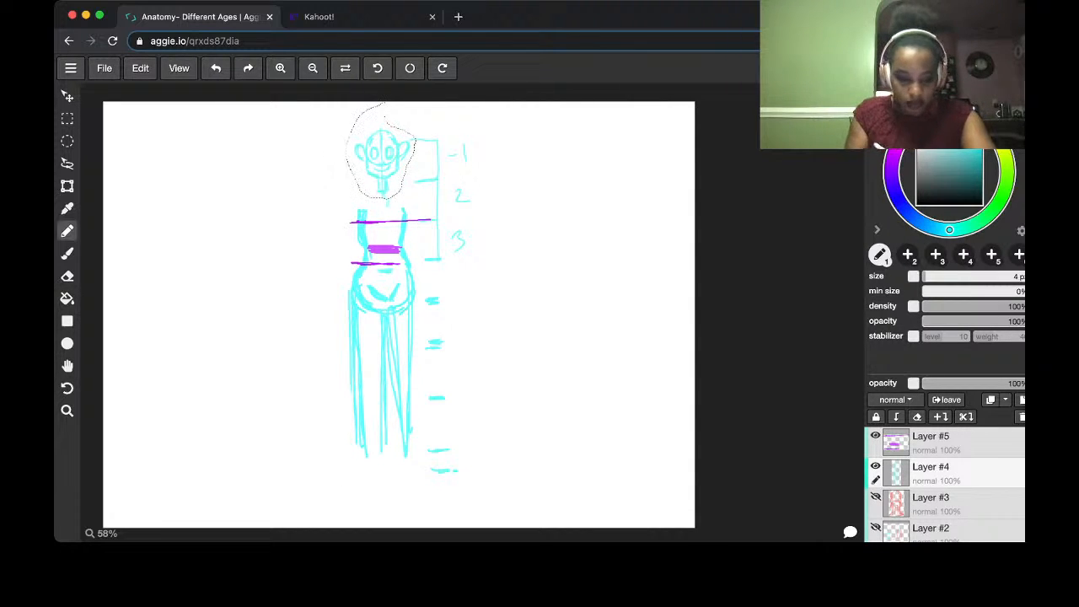
key(t)
key(l)
key(super+d)
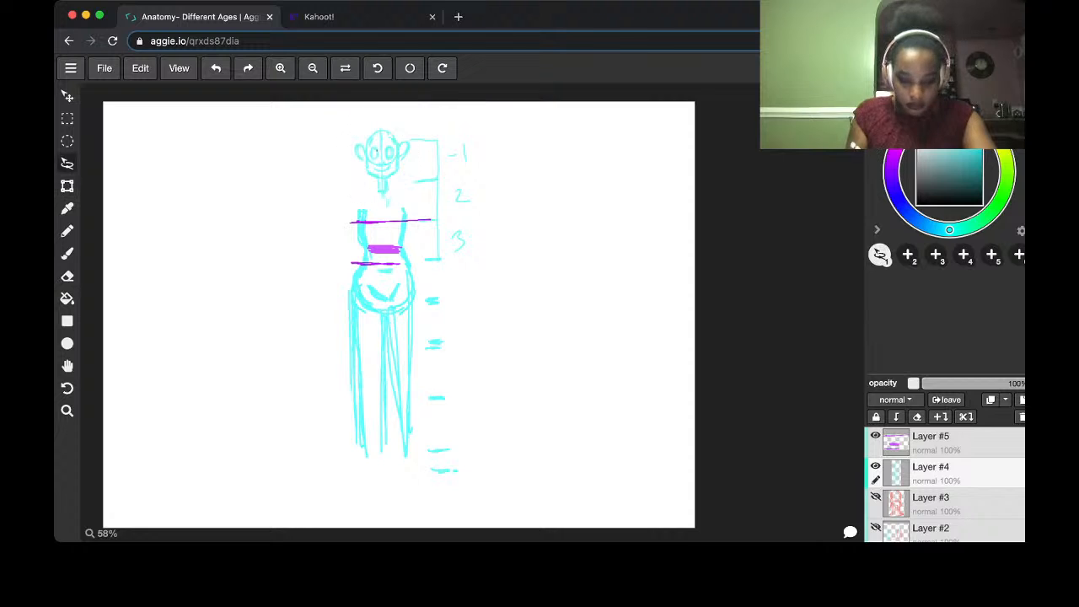
Sketch both feet in cyan at the ends of the legs, pointing outward
key(b)
mouse_move(361, 455)
mouse_down()
mouse_move(331, 470)
mouse_move(368, 473)
mouse_move(377, 454)
mouse_move(418, 467)
mouse_up()
mouse_move(408, 453)
mouse_down()
mouse_move(423, 468)
mouse_move(400, 474)
mouse_up()
mouse_move(396, 435)
mouse_down()
mouse_move(414, 472)
mouse_move(404, 471)
mouse_up()
drag(411, 433, 421, 453)
Hide Layer #5 and add a new layer above Layer #4
click(875, 435)
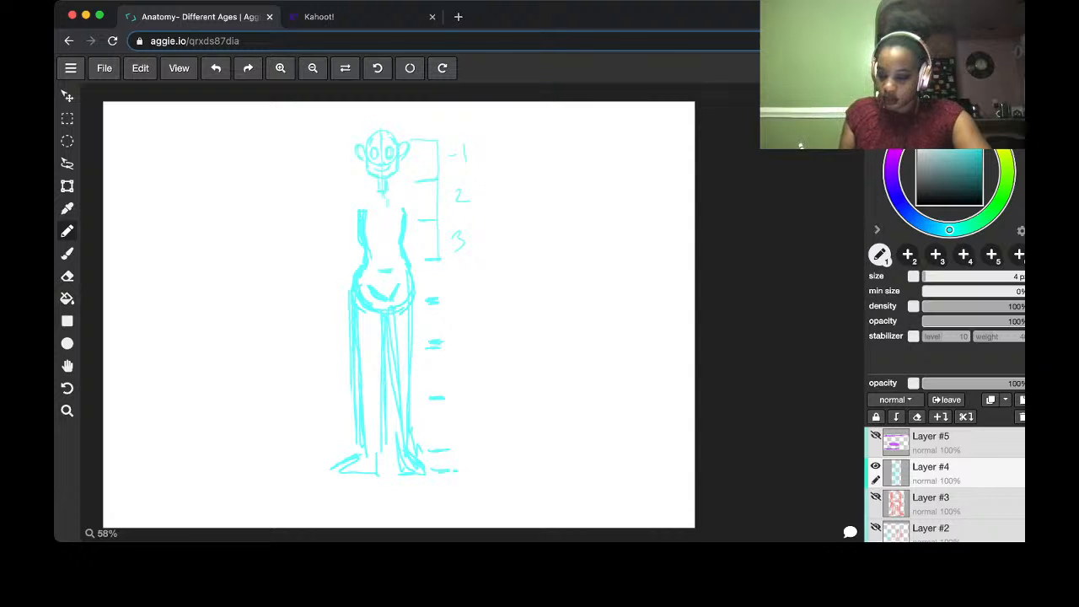
key(ctrl+shift+n)
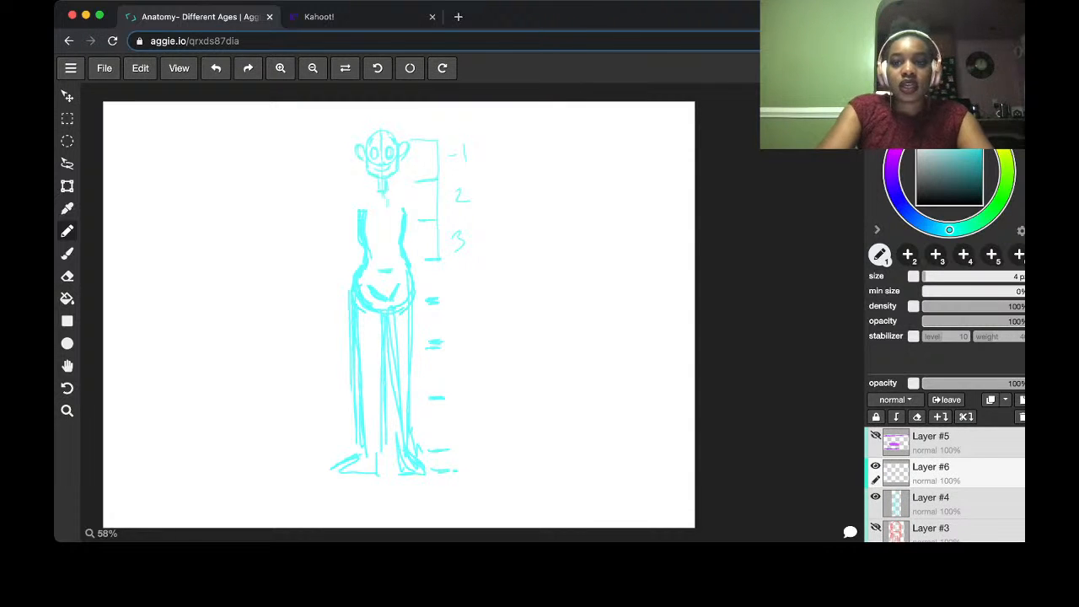
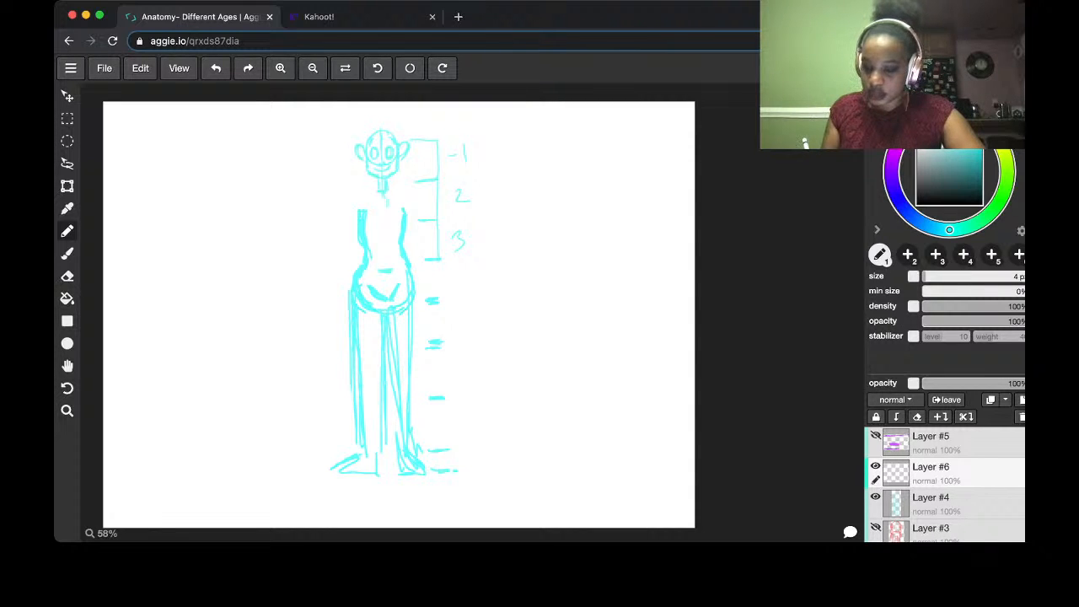
Outline both tapered thighs in magenta over the cyan leg guides on the new layer
click(910, 130)
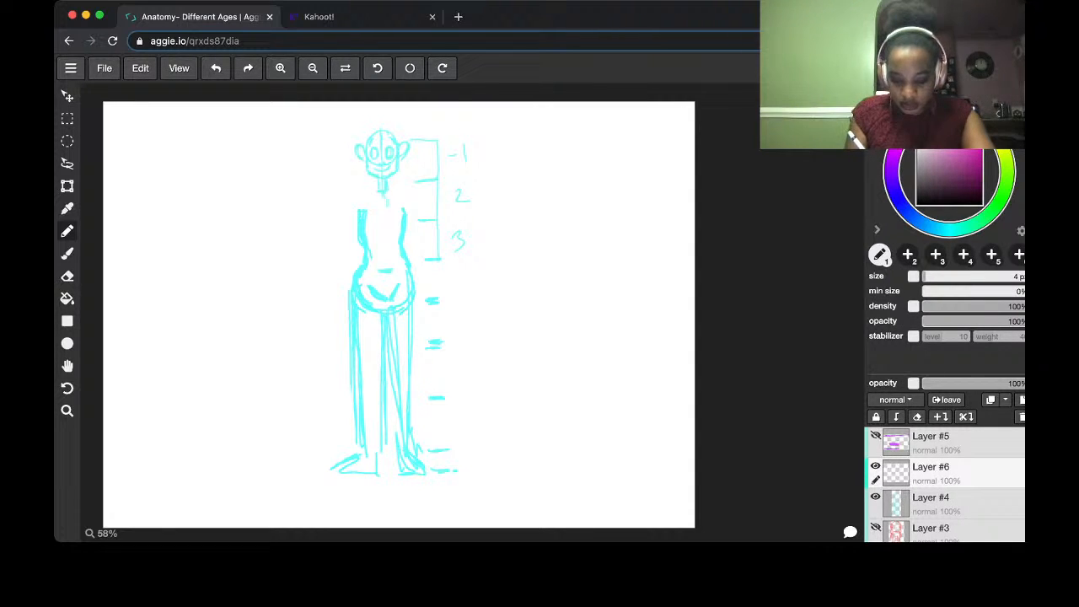
mouse_move(356, 293)
mouse_down()
mouse_move(363, 357)
mouse_move(386, 297)
mouse_up()
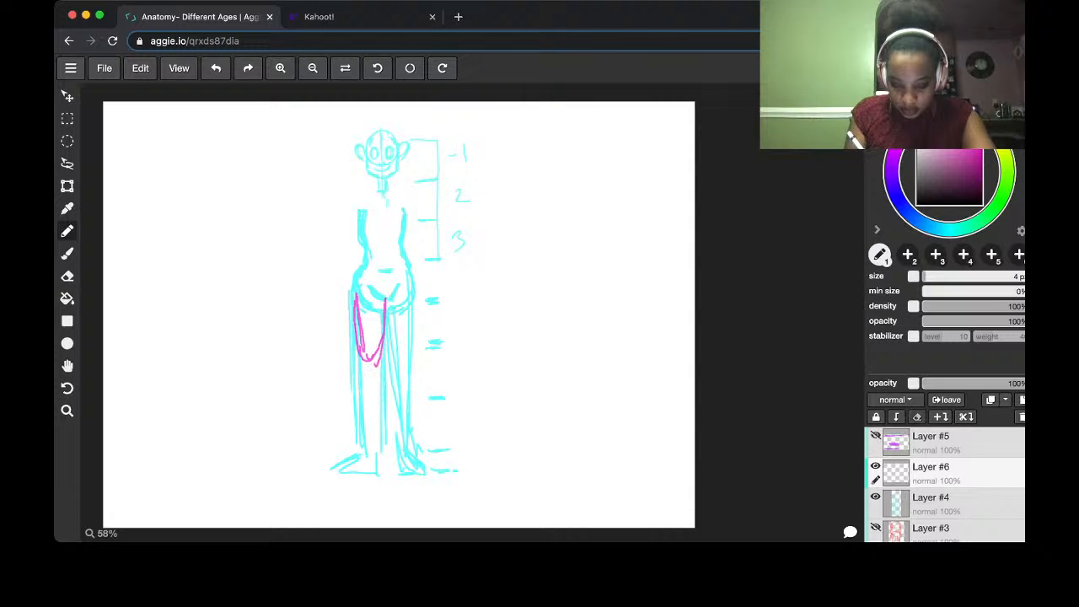
mouse_move(359, 357)
mouse_down()
mouse_move(367, 369)
mouse_move(383, 311)
mouse_move(396, 363)
mouse_up()
mouse_move(386, 326)
mouse_down()
mouse_move(401, 365)
mouse_move(409, 282)
mouse_move(412, 364)
mouse_up()
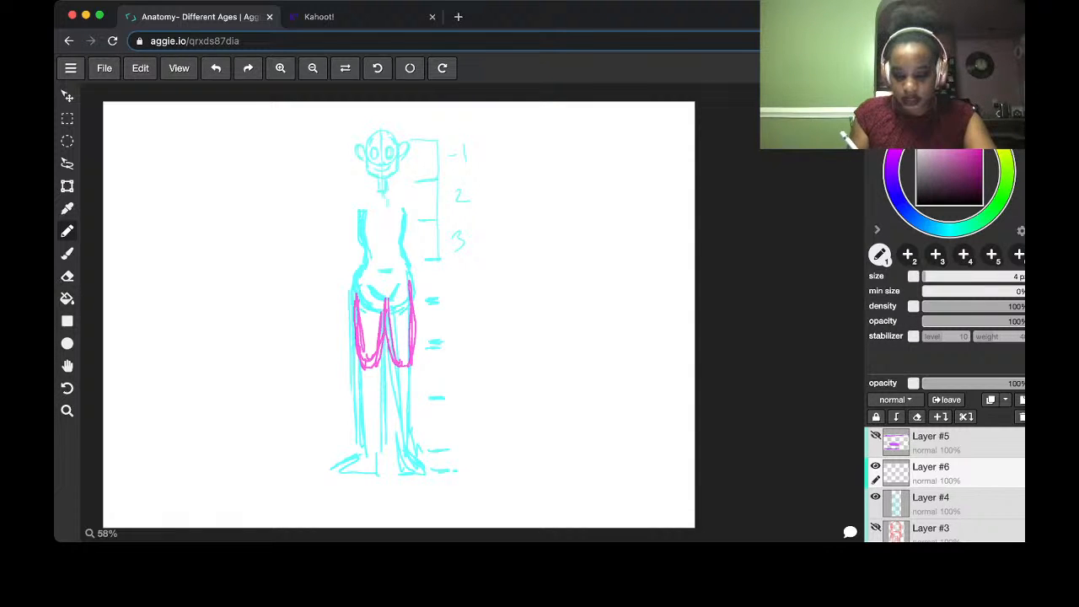
drag(409, 278, 414, 334)
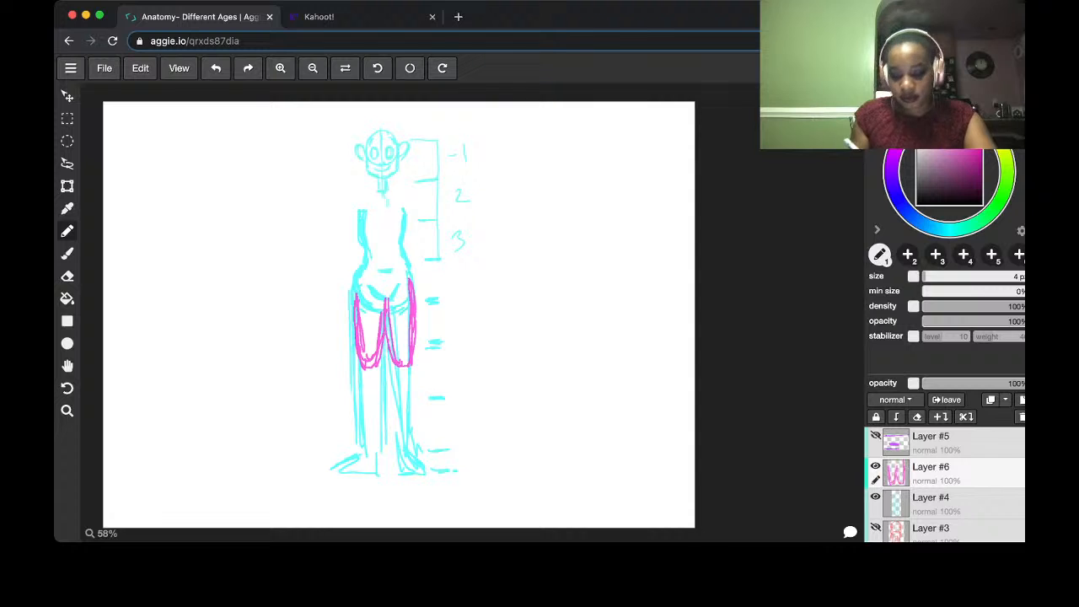
Outline the round knees, oval lower legs and wedge-shaped feet in magenta on both legs
mouse_move(371, 364)
mouse_down()
mouse_move(378, 382)
mouse_move(368, 359)
mouse_move(409, 378)
mouse_move(401, 352)
mouse_move(364, 425)
mouse_up()
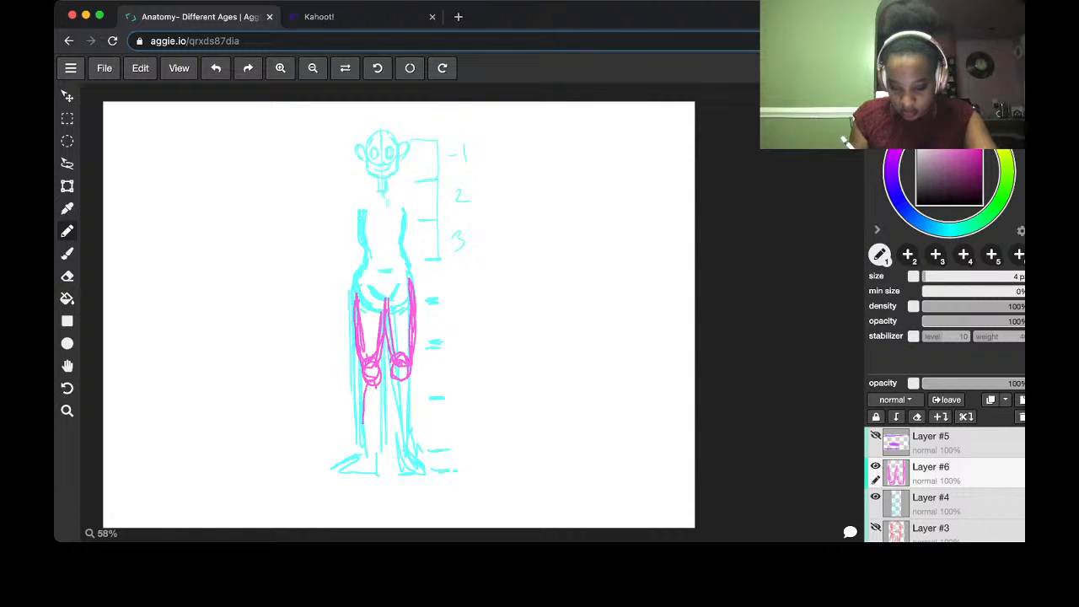
drag(376, 388, 371, 462)
drag(368, 416, 359, 456)
drag(408, 382, 401, 448)
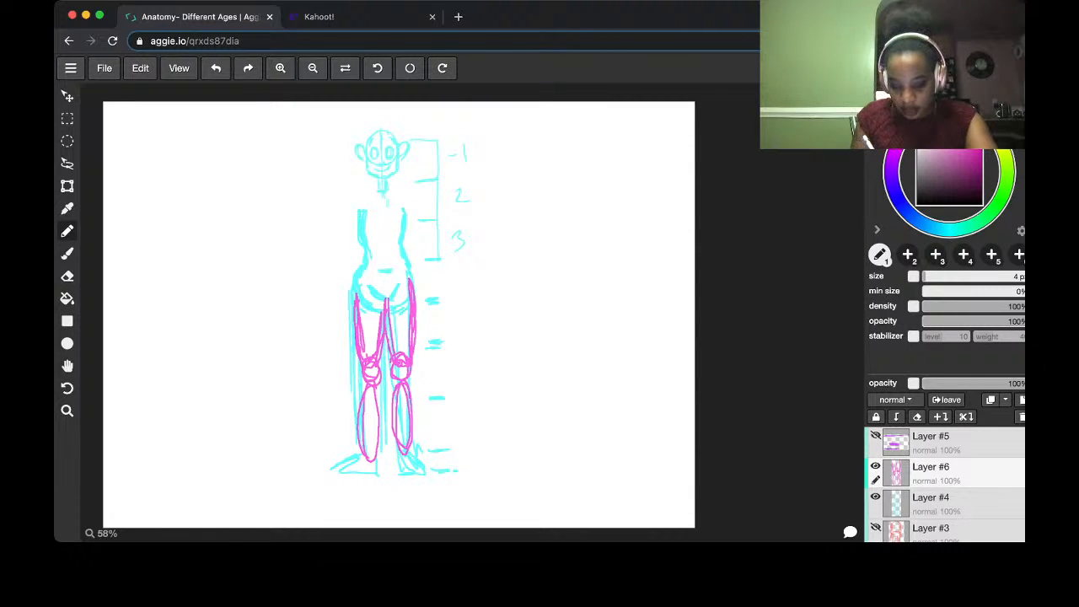
mouse_move(363, 459)
mouse_down()
mouse_move(327, 472)
mouse_move(445, 477)
mouse_up()
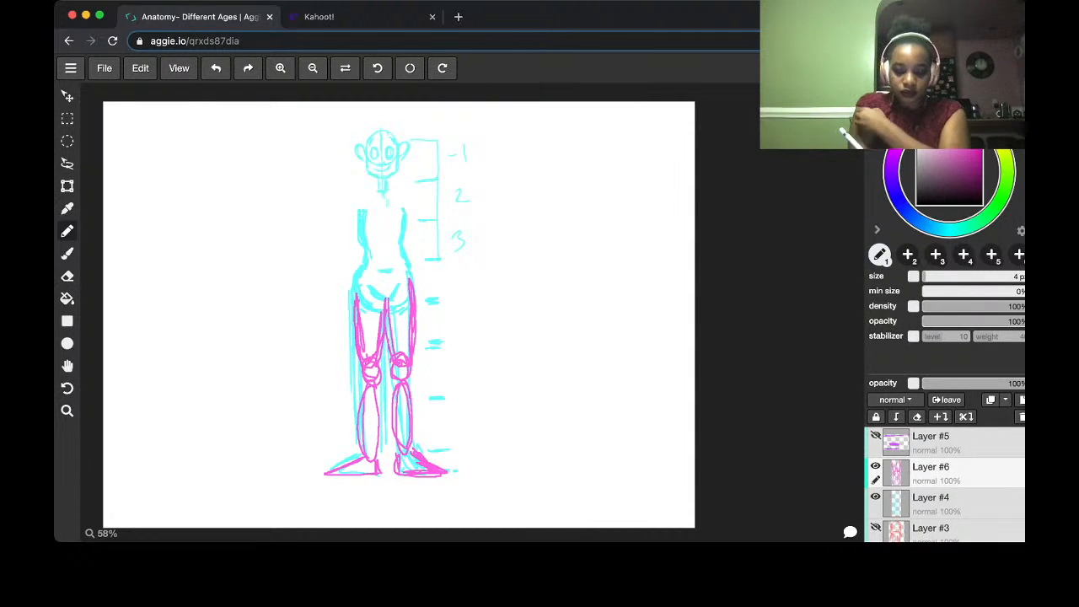
Outline both sides of the adult torso in magenta, from the chest through the waist to the hips
drag(360, 210, 361, 229)
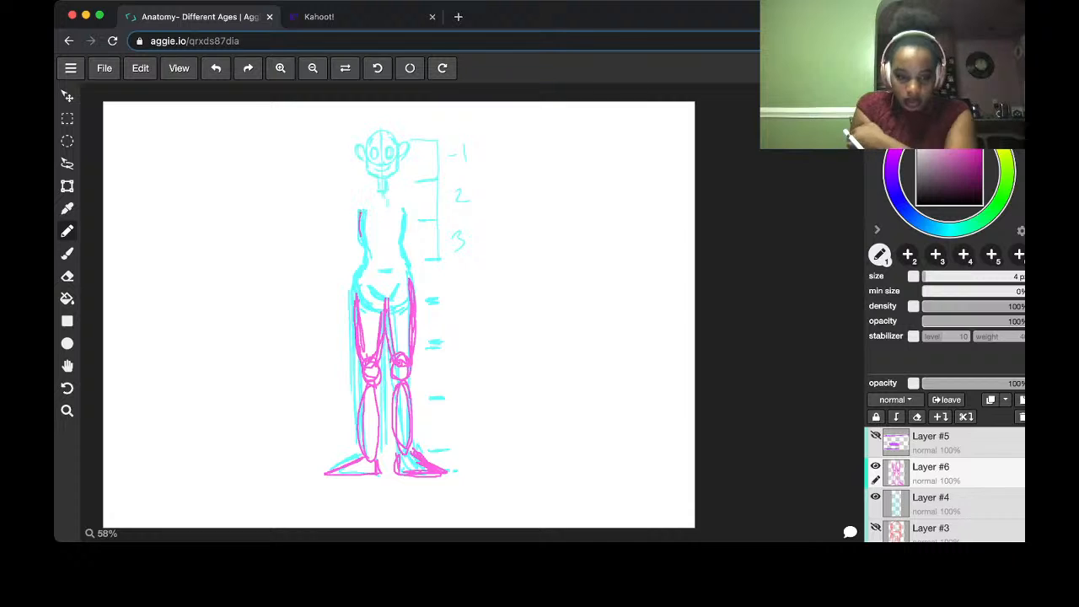
key(ctrl+z)
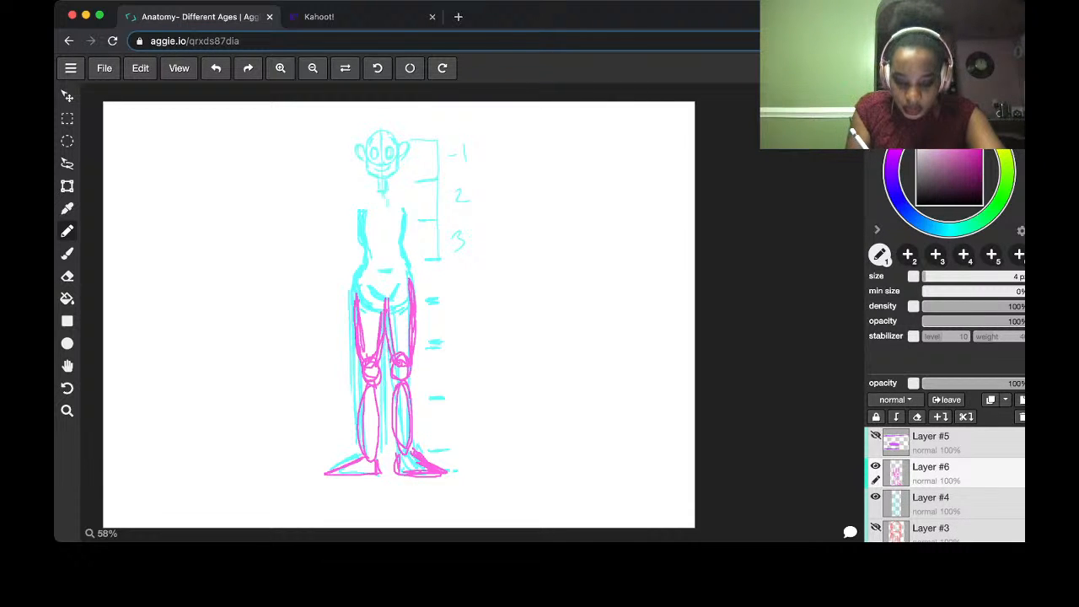
mouse_move(360, 206)
mouse_down()
mouse_move(351, 223)
mouse_move(360, 236)
mouse_up()
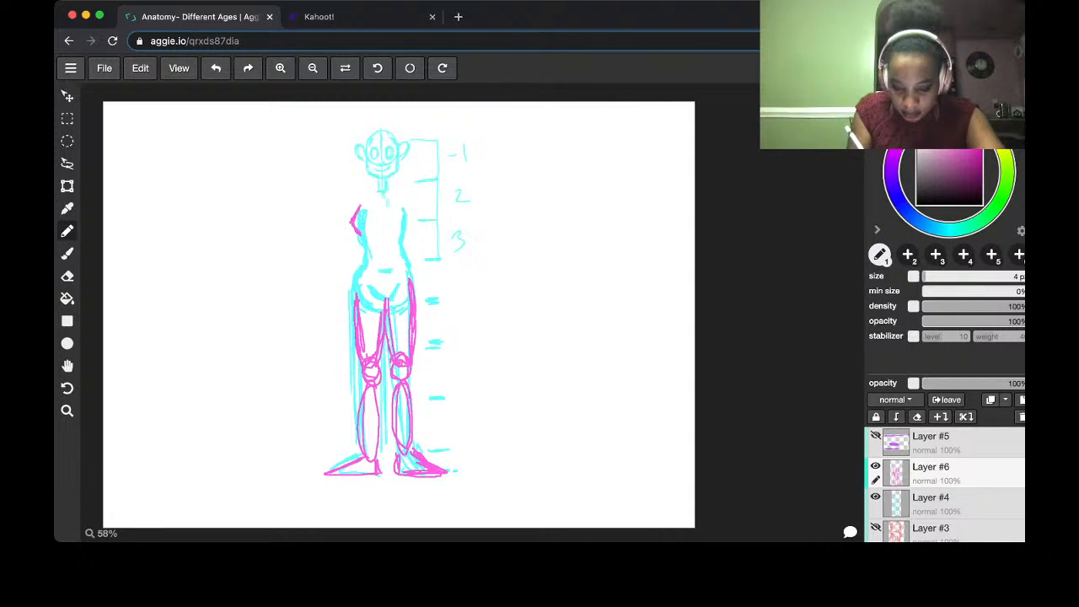
mouse_move(405, 206)
mouse_down()
mouse_move(410, 233)
mouse_move(362, 251)
mouse_move(353, 313)
mouse_up()
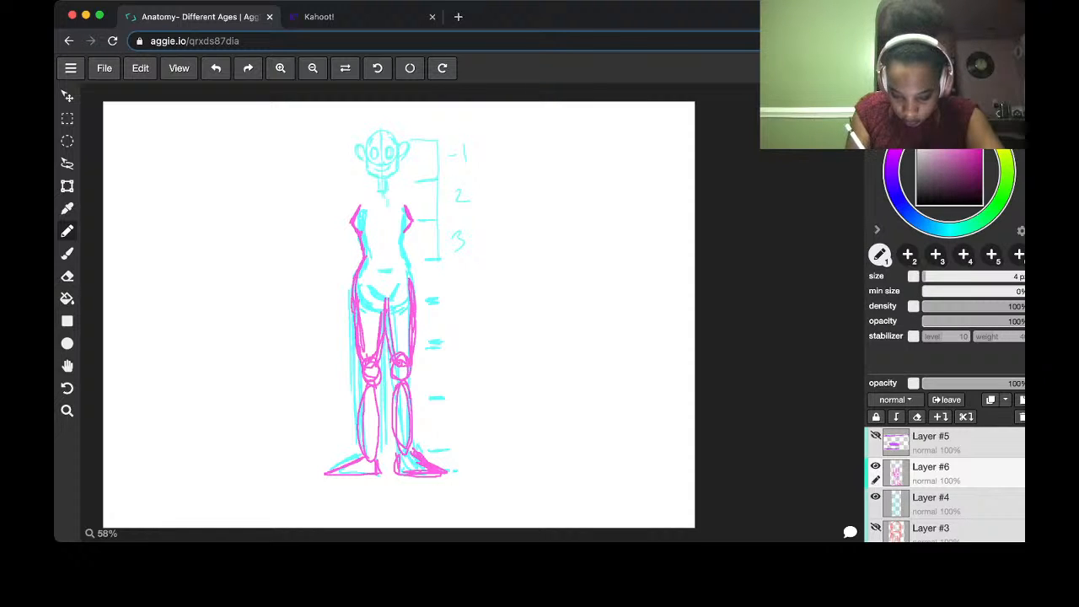
drag(406, 231, 412, 280)
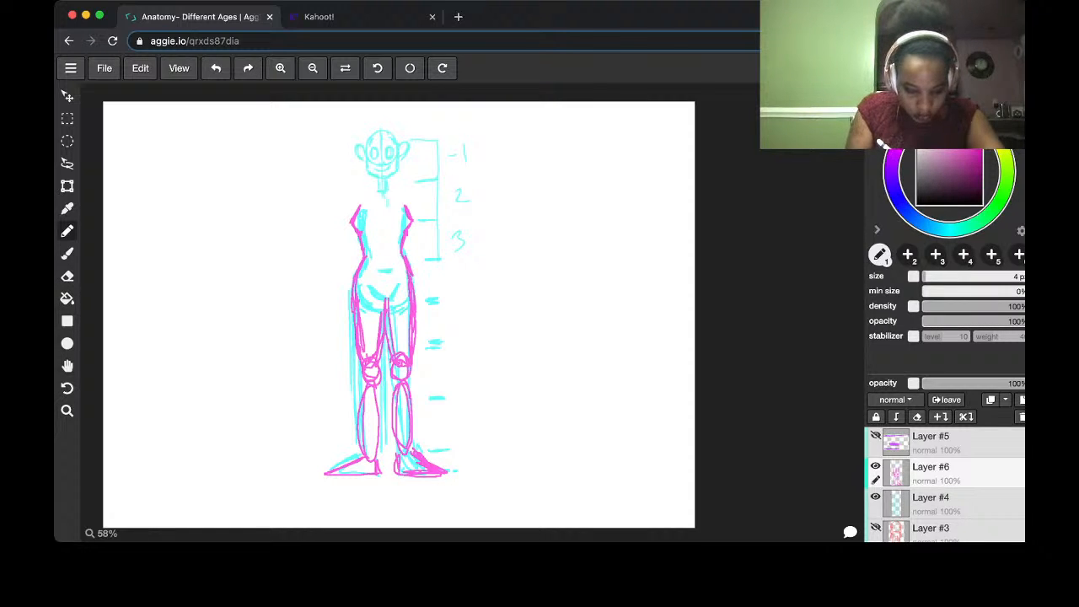
Erase the angular chest corners and redraw them in magenta with rounded bust lines curving inward
key(e)
drag(354, 197, 354, 231)
drag(406, 207, 415, 227)
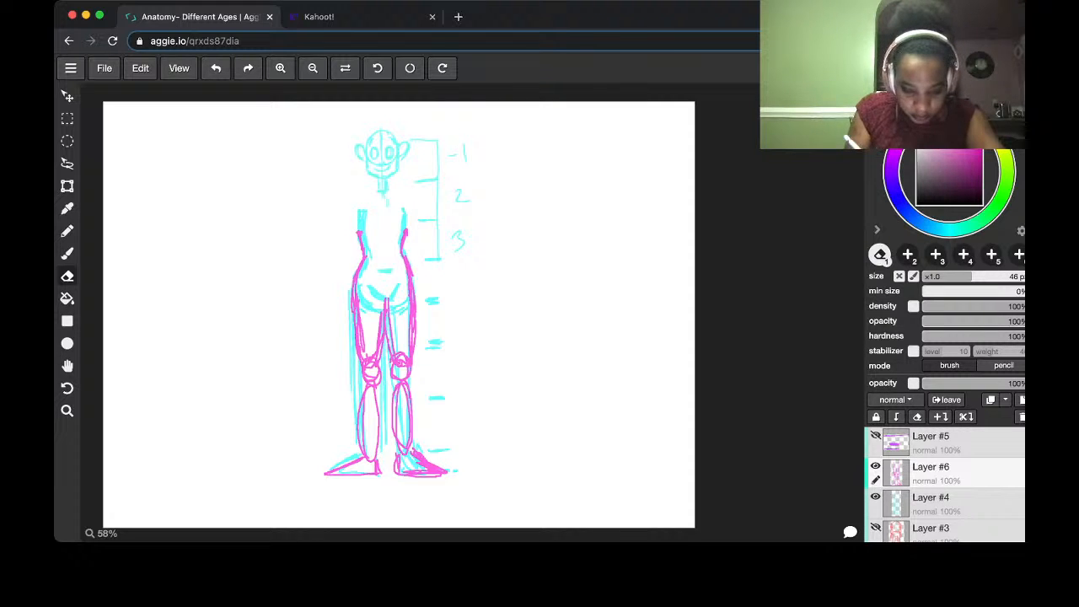
key(p)
mouse_move(362, 205)
mouse_down()
mouse_move(362, 232)
mouse_move(408, 228)
mouse_up()
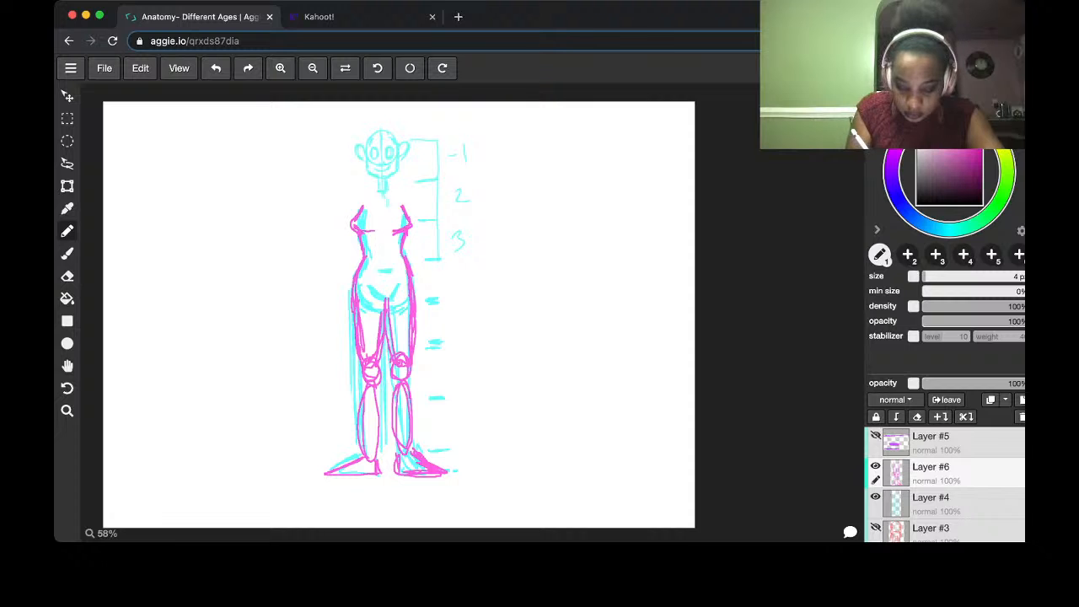
Draw the sloping shoulders with round shoulder joints and a horizontal line across the top of the hips in magenta
mouse_move(357, 200)
mouse_down()
mouse_move(406, 199)
mouse_move(353, 216)
mouse_move(410, 214)
mouse_up()
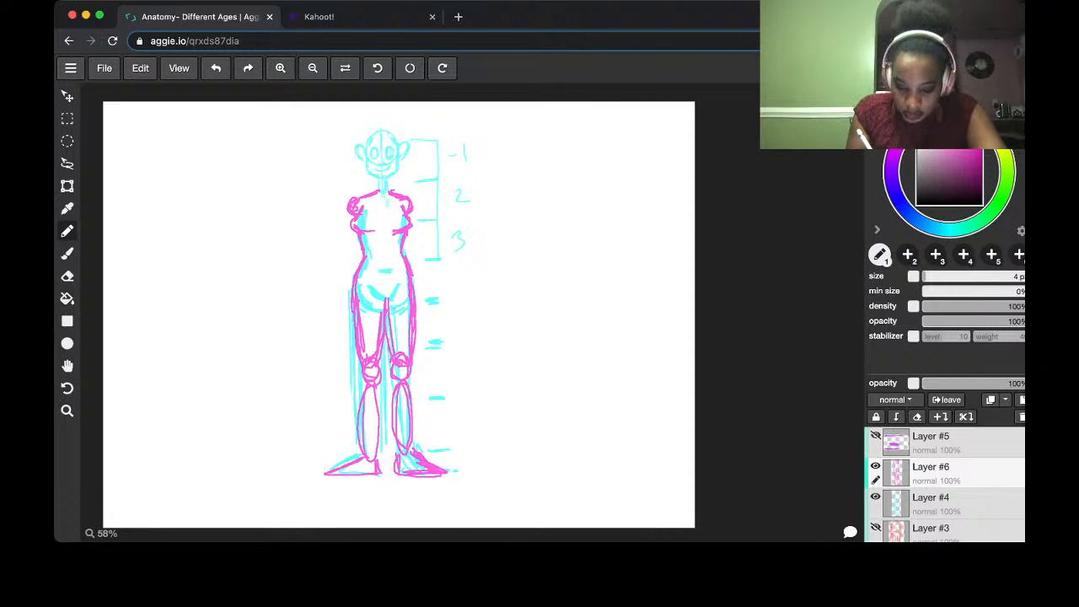
drag(364, 272, 428, 271)
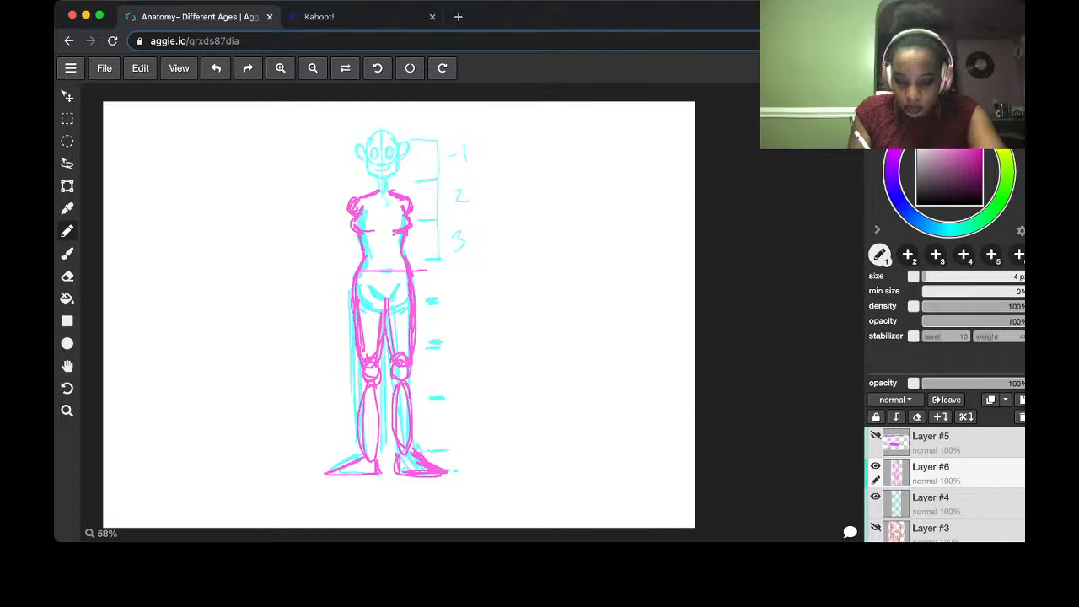
Outline the upper arms, round elbows and forearms in magenta on both sides of the torso
mouse_move(345, 211)
mouse_down()
mouse_move(342, 256)
mouse_move(349, 233)
mouse_move(358, 261)
mouse_up()
drag(414, 204, 411, 251)
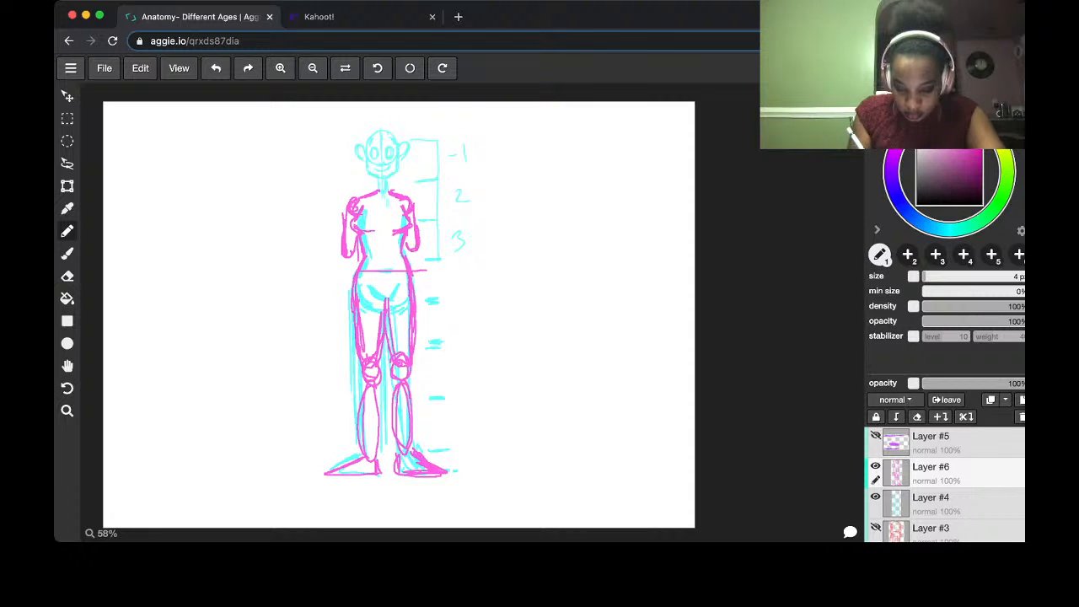
mouse_move(343, 256)
mouse_down()
mouse_move(352, 267)
mouse_move(418, 258)
mouse_move(337, 309)
mouse_move(345, 315)
mouse_move(349, 284)
mouse_up()
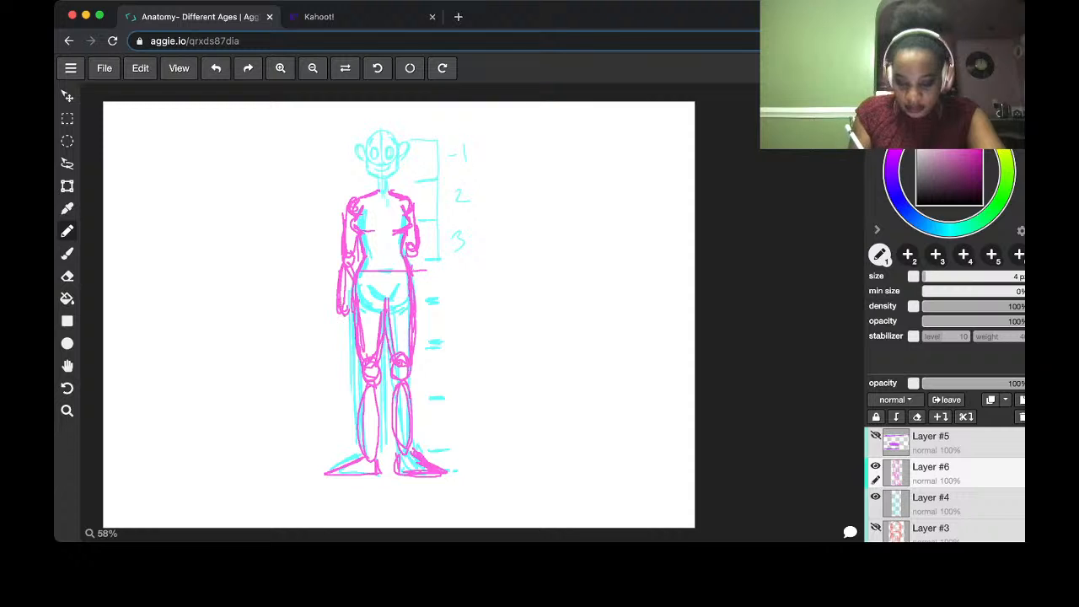
drag(409, 254, 420, 307)
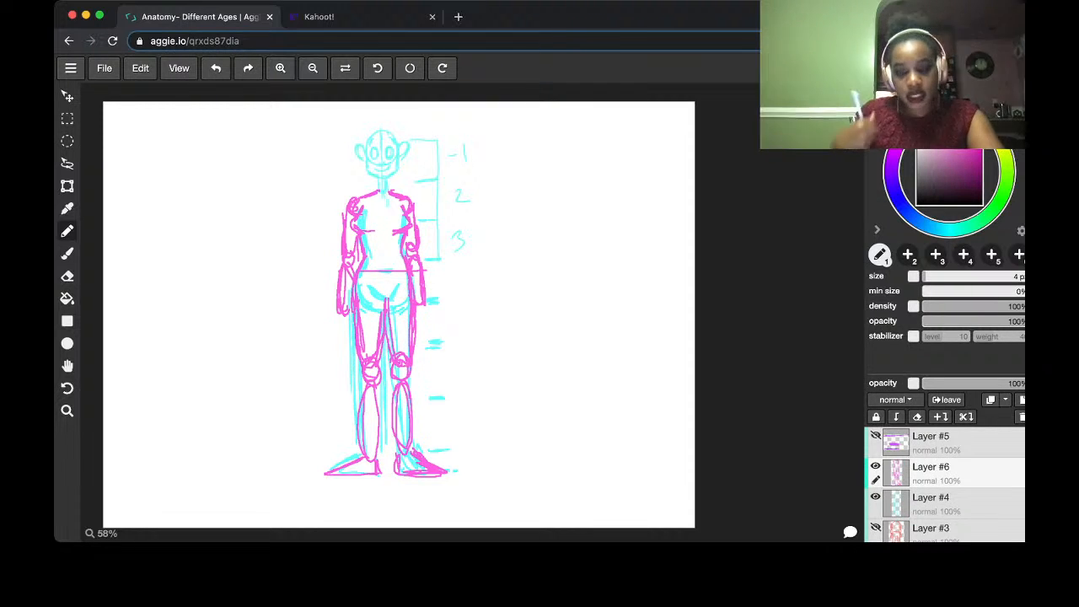
Outline both hands in magenta, reaching from the wrists down to mid-thigh
drag(340, 318, 354, 355)
drag(423, 302, 416, 340)
drag(339, 313, 345, 346)
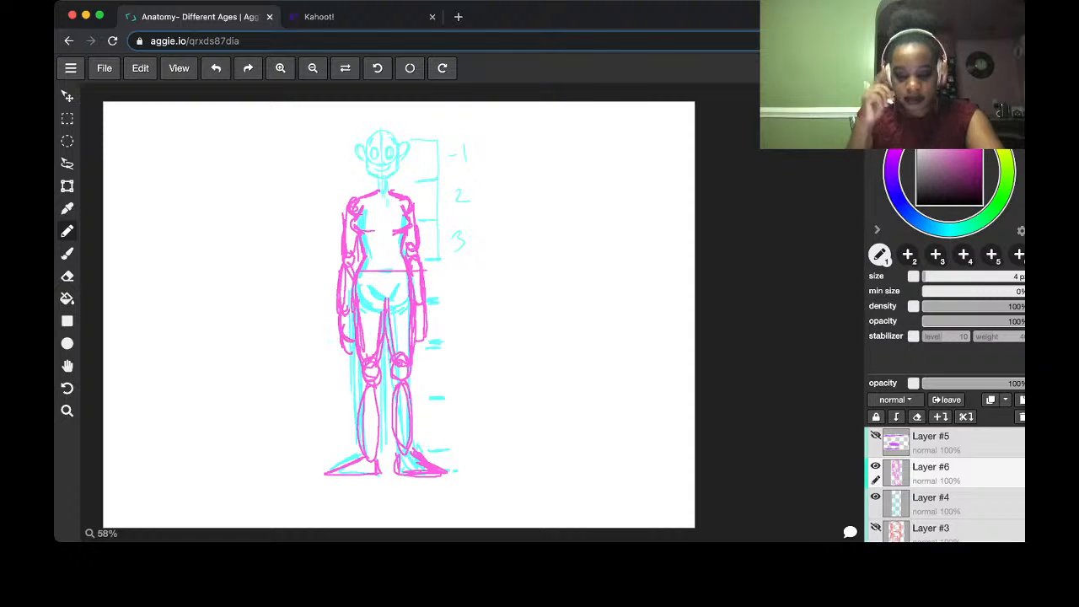
drag(422, 332, 417, 343)
key(e)
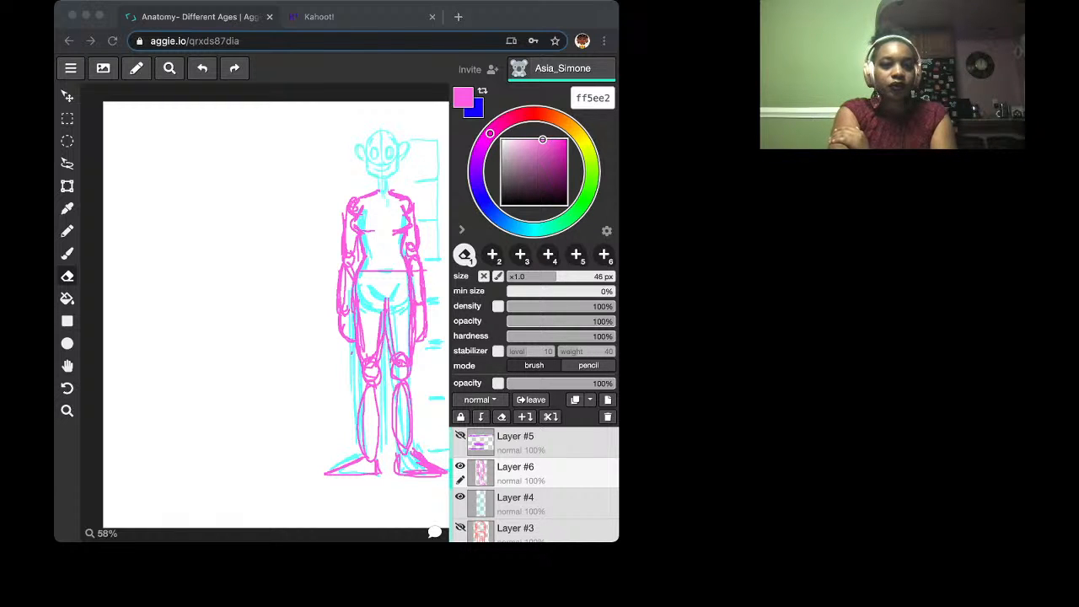
Widen the browser window to reveal the whole canvas and add a new layer above Layer #6
click(263, 261)
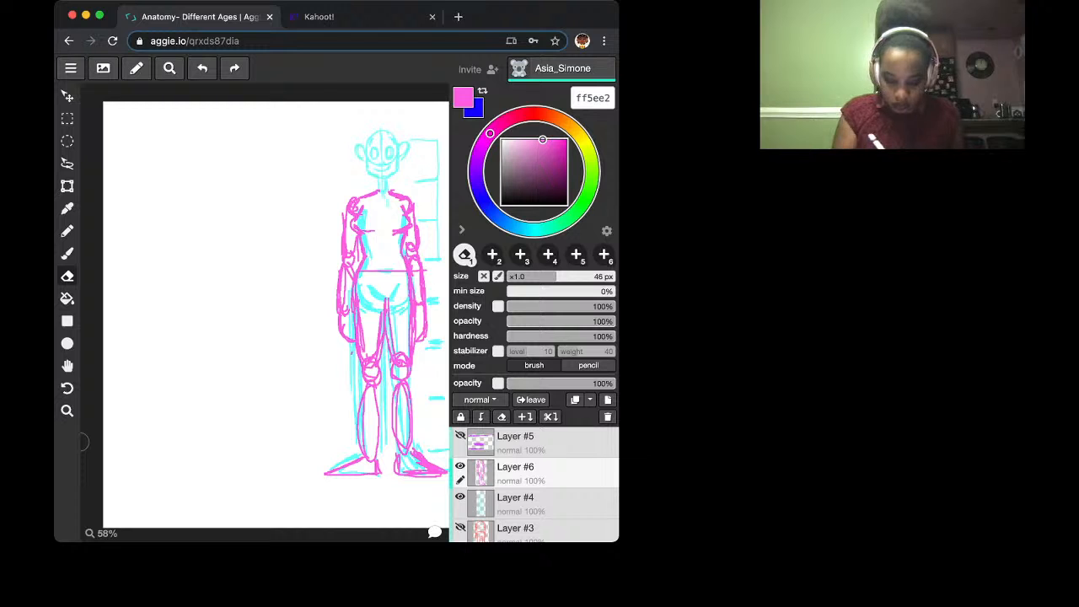
drag(617, 304, 1024, 304)
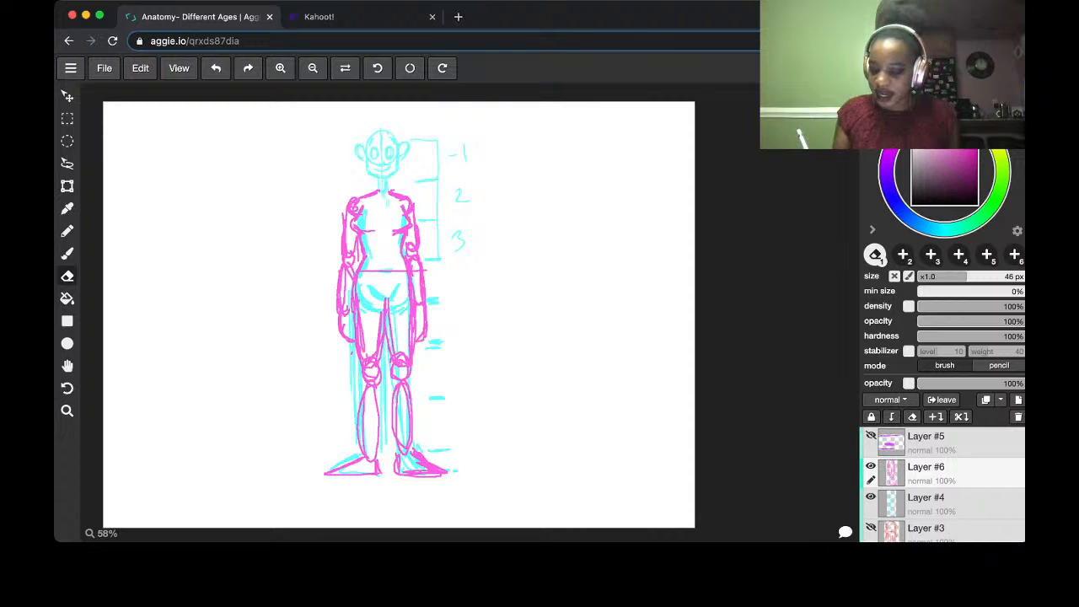
click(952, 442)
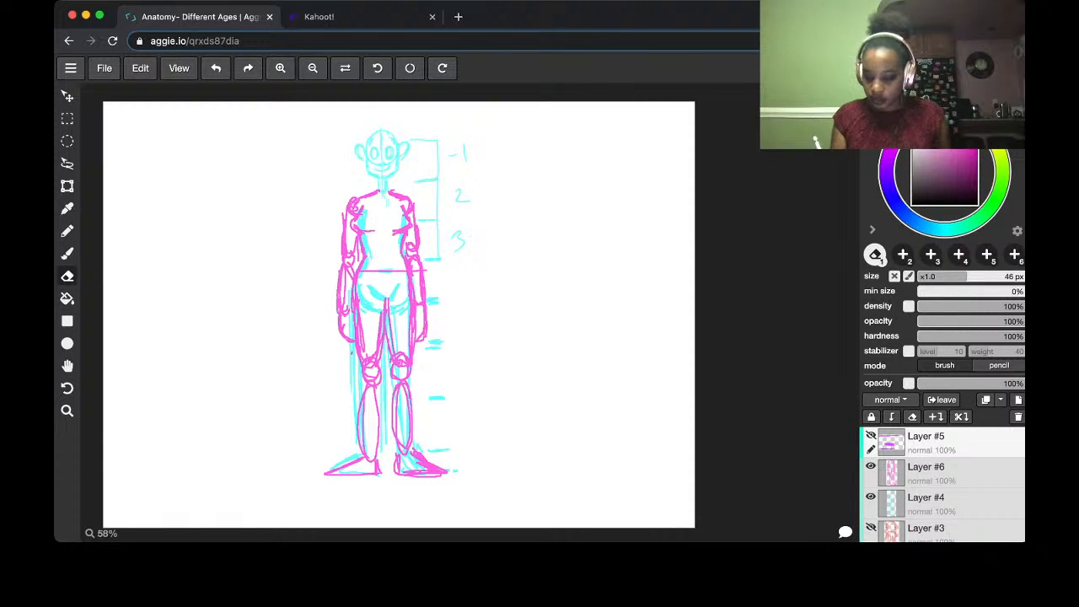
click(953, 473)
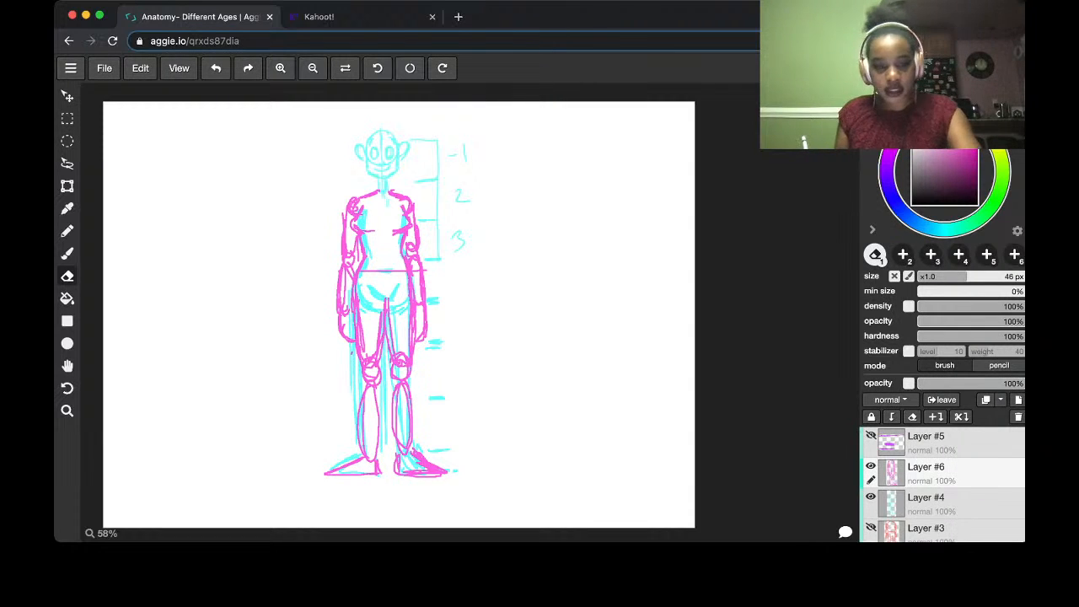
click(935, 417)
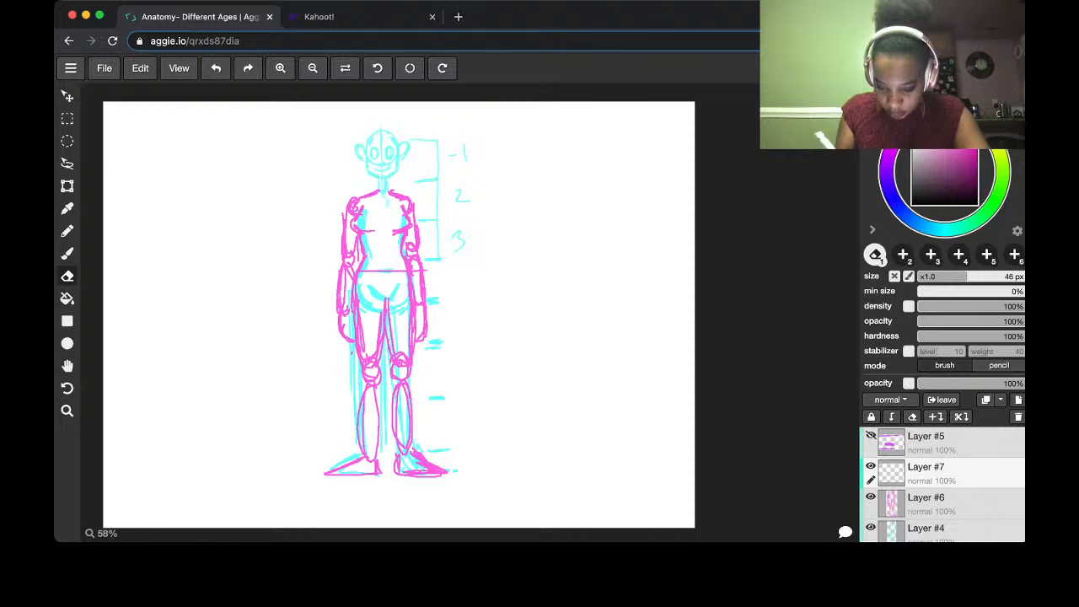
On Layer #4, sketch a second figure's head in cyan beside the adult, with a center line, eyes, ears, jaw and neck
key(b)
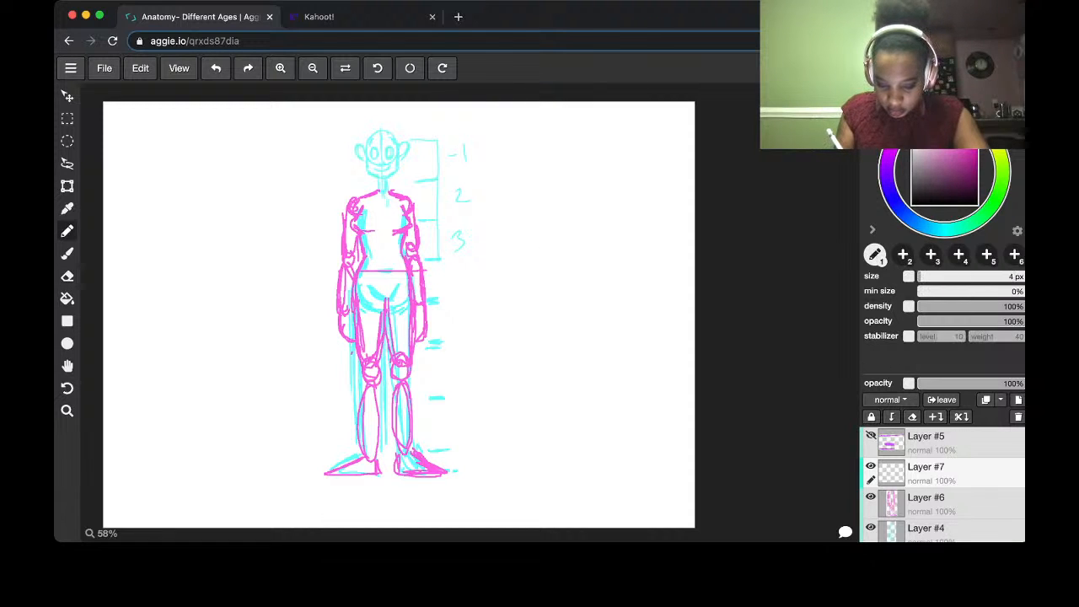
mouse_move(566, 262)
mouse_down()
mouse_move(578, 289)
mouse_move(553, 292)
mouse_move(581, 292)
mouse_up()
key(ctrl+z)
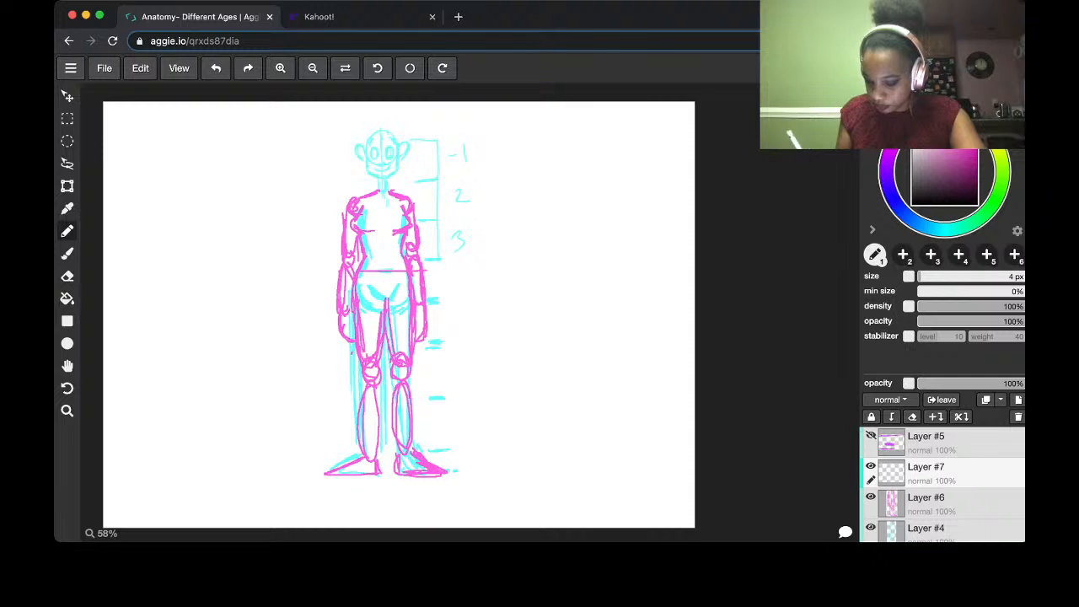
click(944, 531)
click(945, 229)
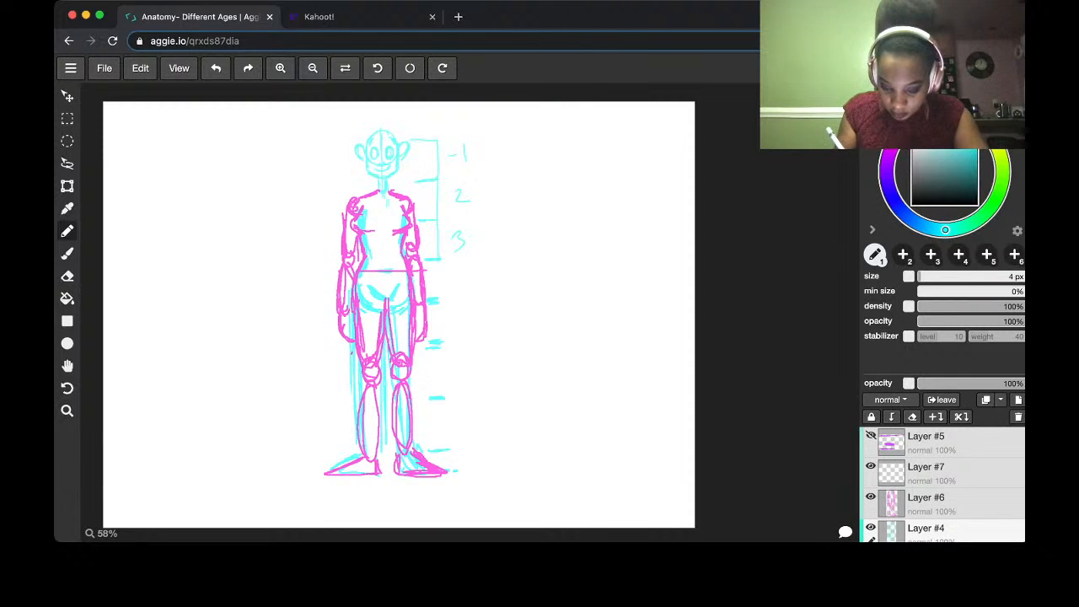
mouse_move(539, 260)
mouse_down()
mouse_move(536, 295)
mouse_move(566, 291)
mouse_move(541, 297)
mouse_move(549, 325)
mouse_up()
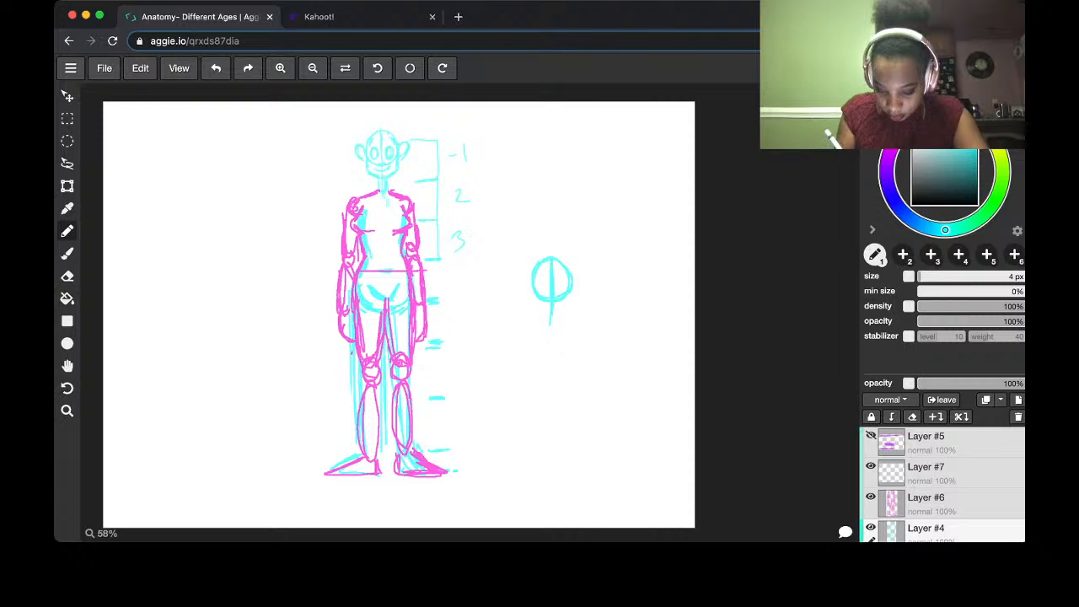
mouse_move(533, 269)
mouse_down()
mouse_move(530, 297)
mouse_move(545, 308)
mouse_move(560, 307)
mouse_move(540, 293)
mouse_move(557, 292)
mouse_move(529, 291)
mouse_move(572, 289)
mouse_up()
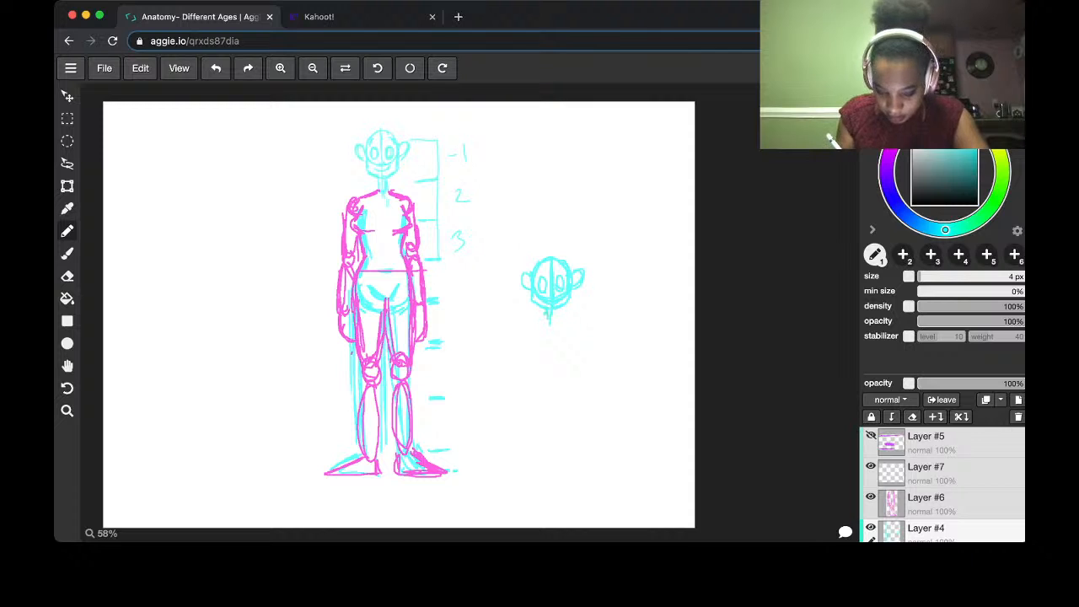
Sketch both sides of the small figure's torso in cyan, tapering to the waist and flaring at the hips
drag(528, 333, 530, 368)
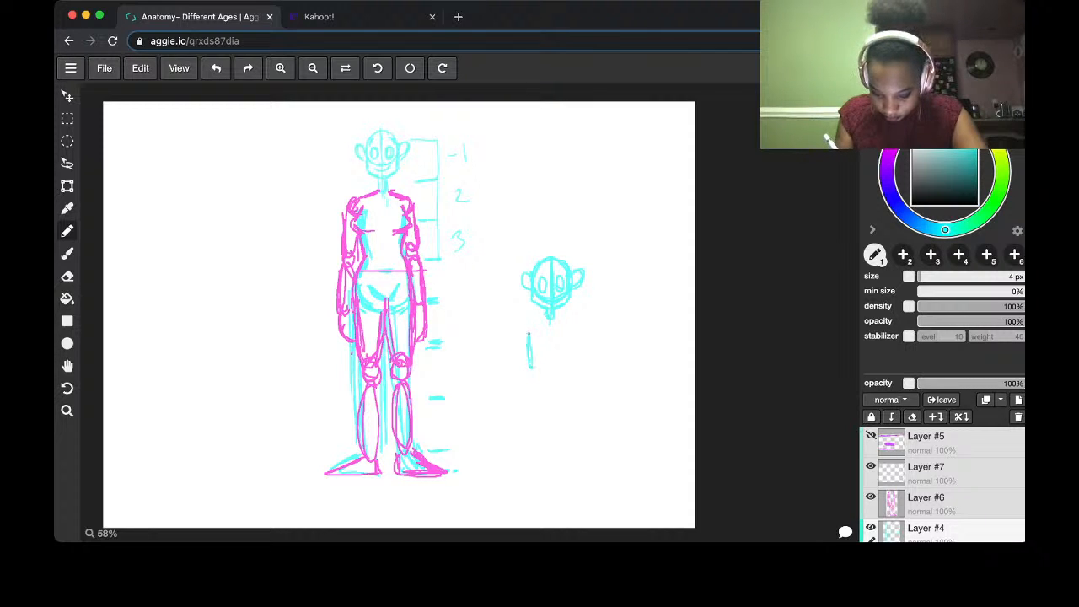
drag(560, 332, 557, 362)
mouse_move(565, 329)
mouse_down()
mouse_move(565, 362)
mouse_move(523, 389)
mouse_up()
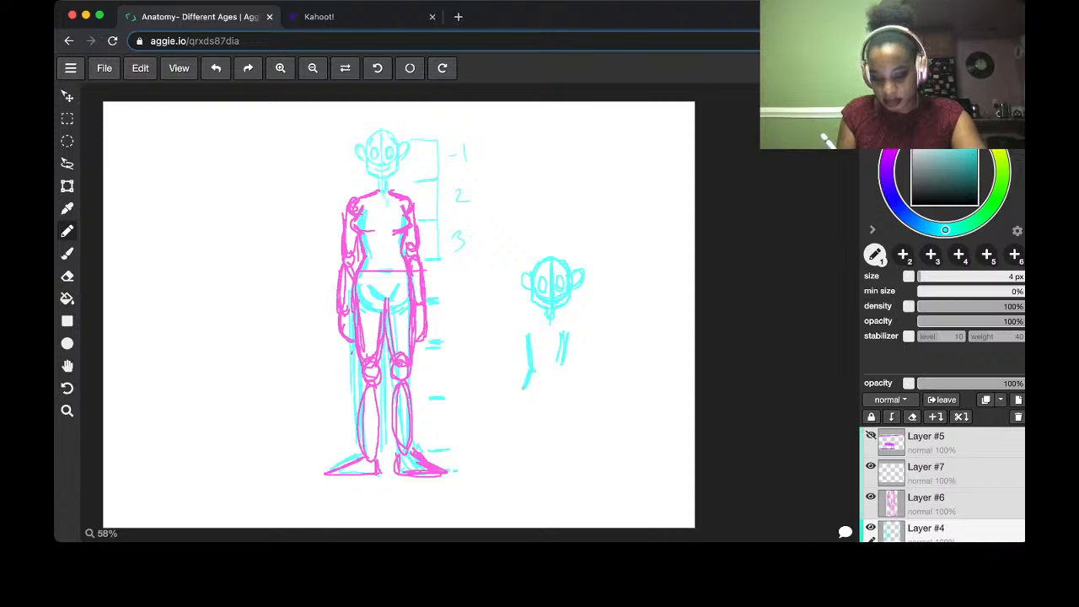
drag(561, 348, 569, 386)
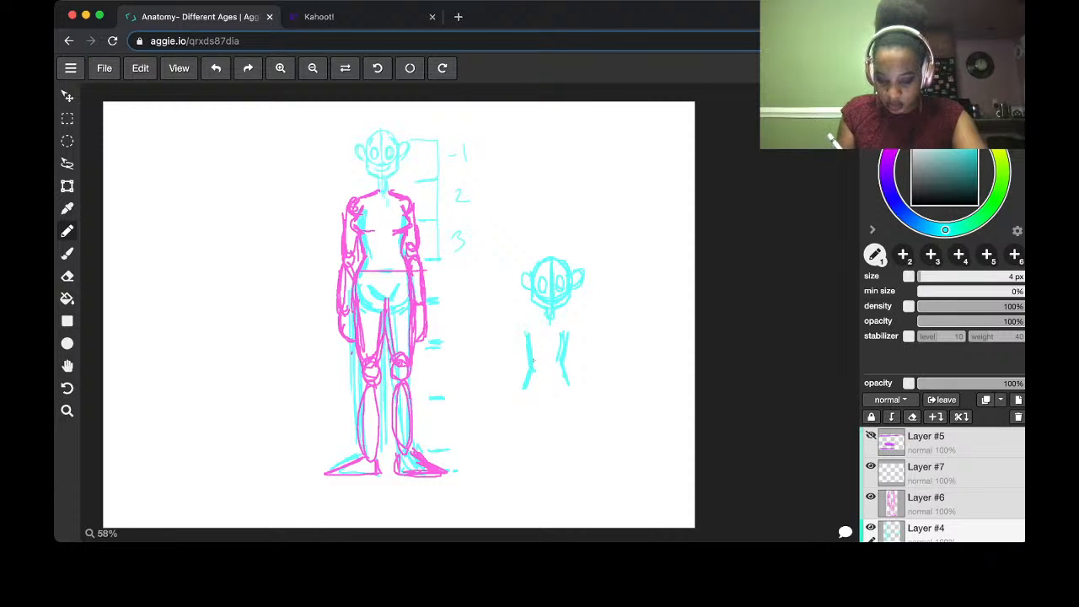
Sketch the small figure's legs, outward-pointing feet and rounded shoulders in cyan, with the feet level with the adult's
mouse_move(534, 343)
mouse_down()
mouse_move(532, 368)
mouse_move(571, 393)
mouse_move(524, 429)
mouse_move(526, 462)
mouse_up()
drag(529, 389, 528, 458)
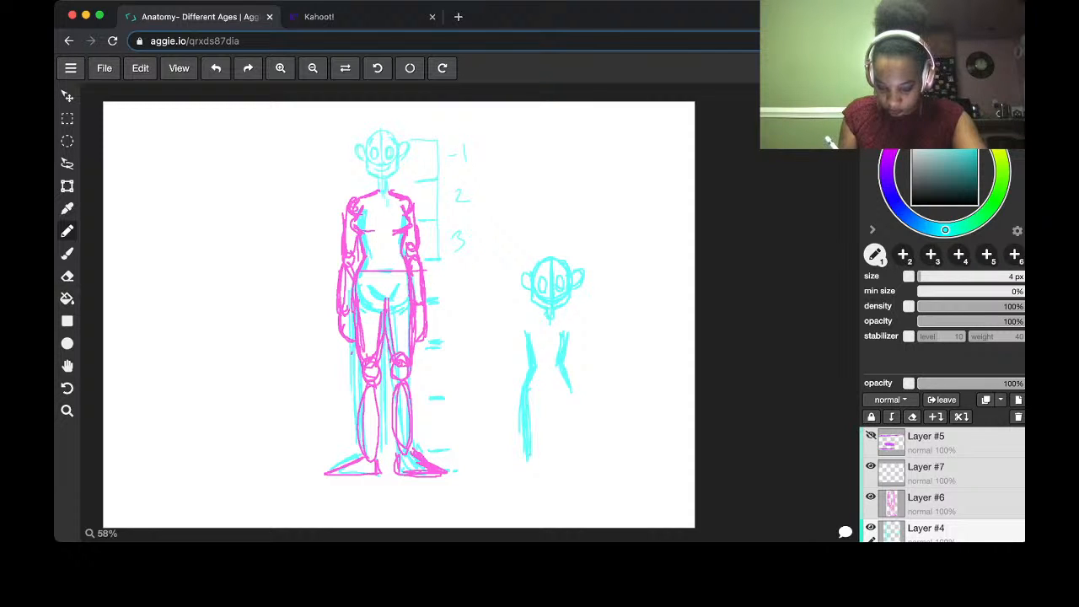
mouse_move(552, 391)
mouse_down()
mouse_move(541, 396)
mouse_move(541, 449)
mouse_move(523, 472)
mouse_move(506, 469)
mouse_move(540, 471)
mouse_move(563, 450)
mouse_move(571, 418)
mouse_move(577, 455)
mouse_move(592, 467)
mouse_up()
mouse_move(567, 468)
mouse_down()
mouse_move(592, 468)
mouse_move(563, 474)
mouse_up()
mouse_move(544, 317)
mouse_down()
mouse_move(524, 329)
mouse_move(569, 328)
mouse_move(518, 344)
mouse_move(575, 341)
mouse_up()
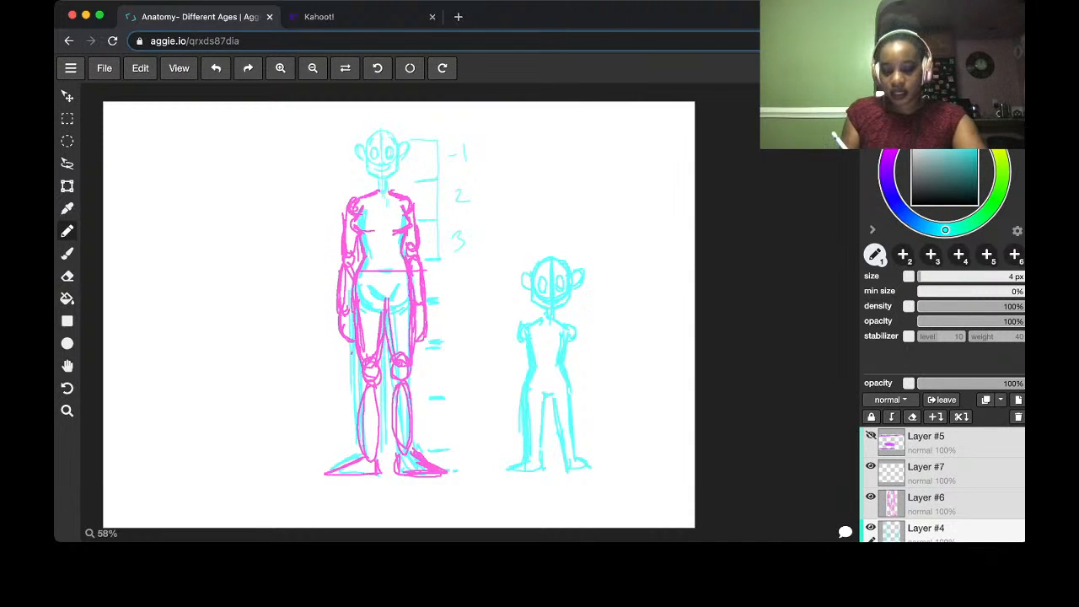
Sketch both arms of the small figure in cyan and erase the excess outer edge of the arm nearer the adult
drag(516, 329, 513, 360)
drag(514, 335, 510, 396)
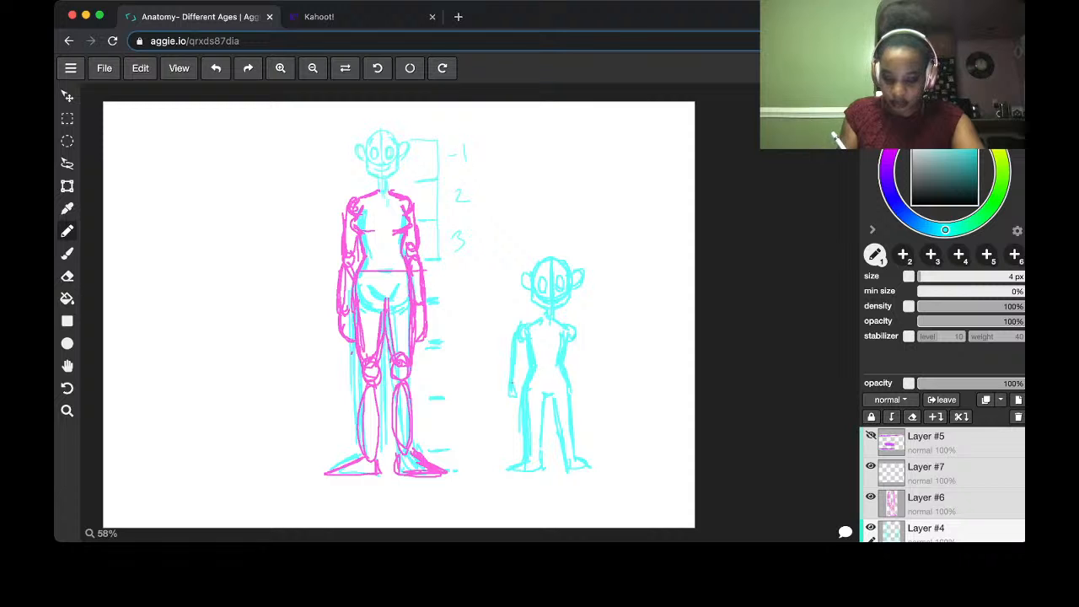
drag(515, 338, 519, 379)
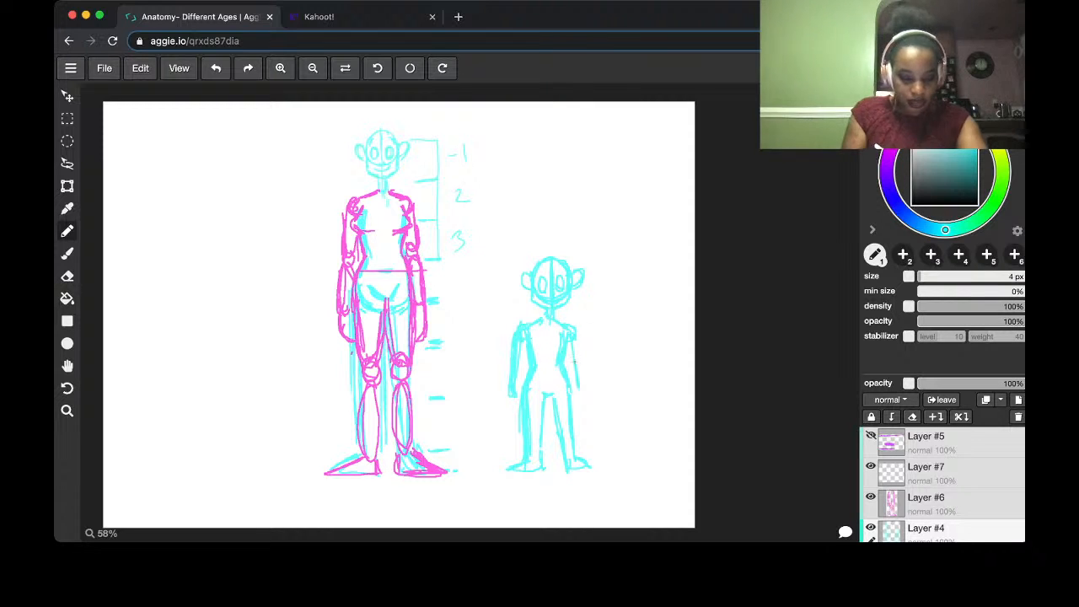
drag(576, 338, 580, 386)
drag(577, 354, 578, 378)
key(e)
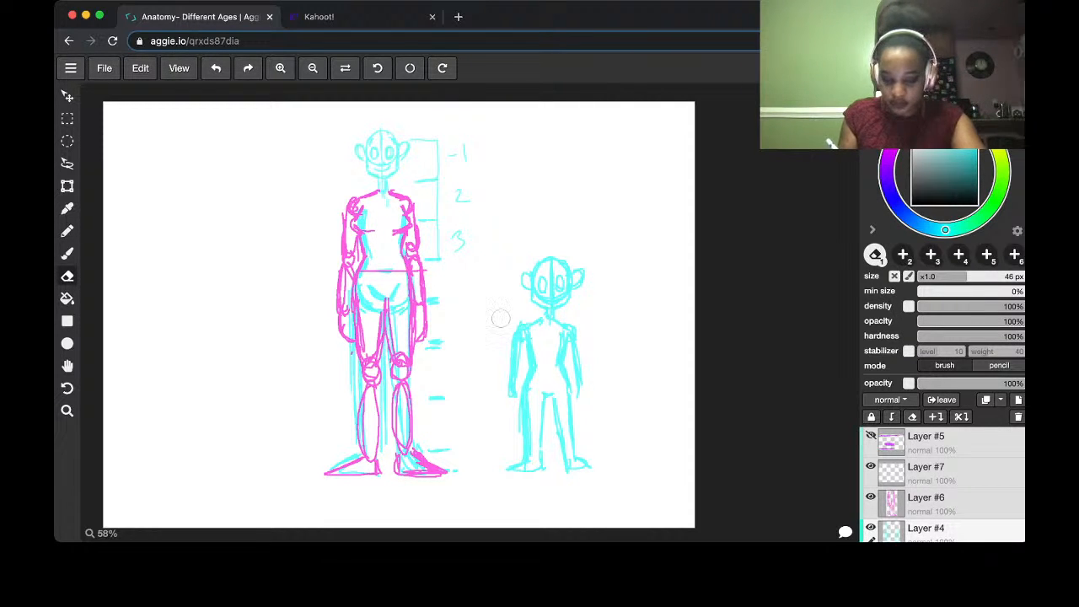
drag(506, 365, 504, 381)
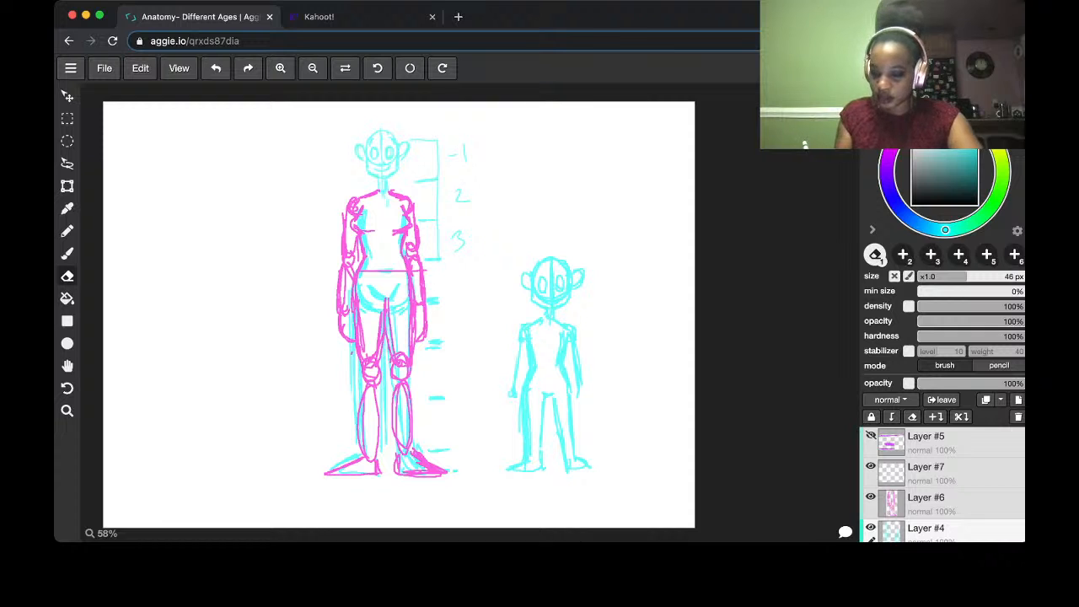
On Layer #6, outline the child's face in magenta with the 4 px pencil, adding the eyes, nose, smile and neck
click(943, 503)
key(x)
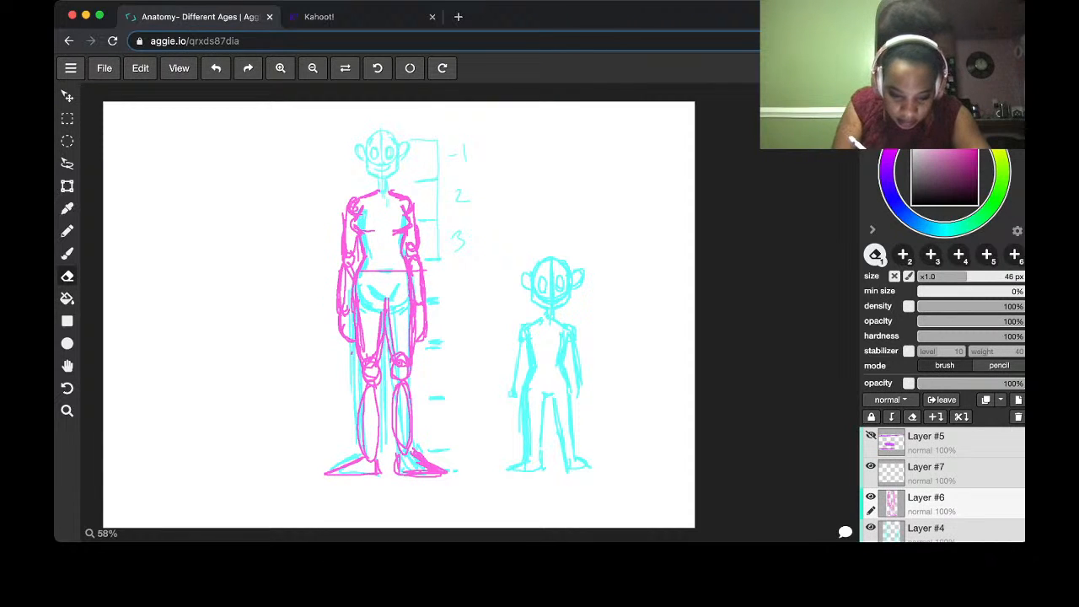
key(ctrl+=)
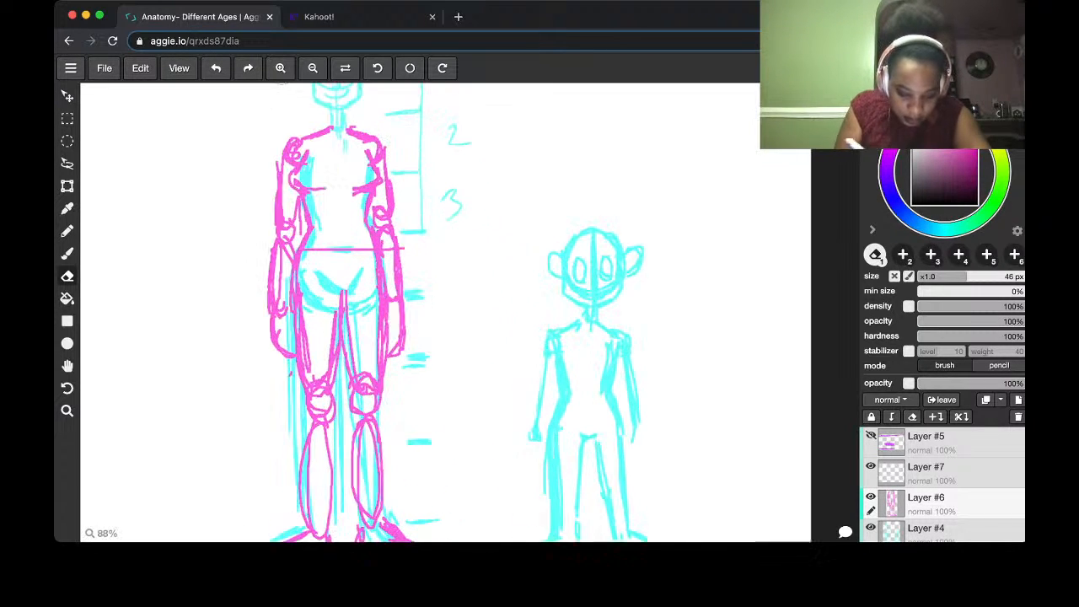
key(space)
drag(470, 313, 342, 296)
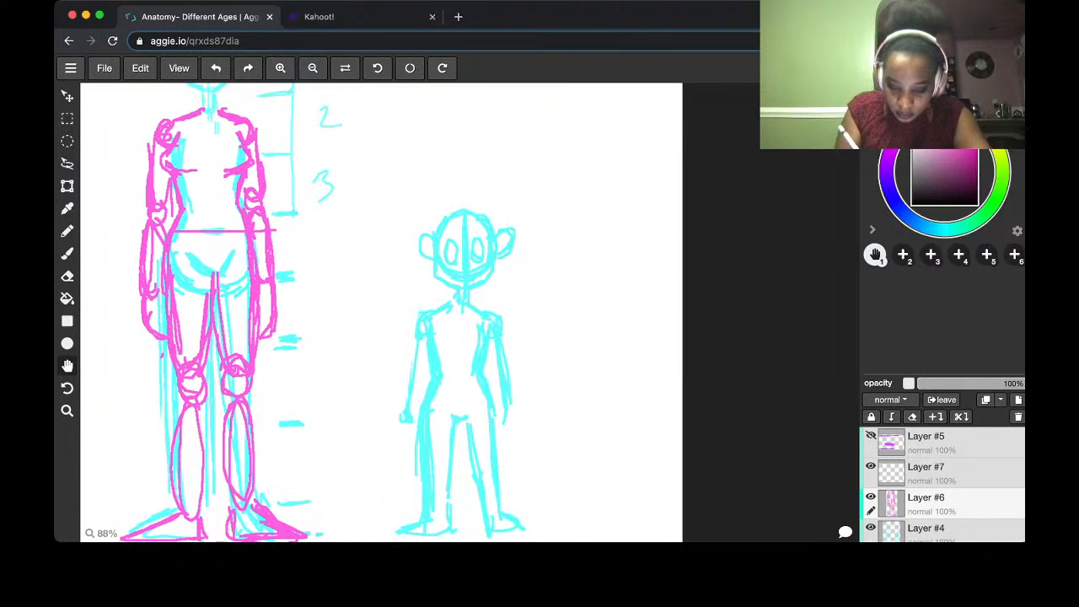
mouse_move(441, 219)
mouse_down()
mouse_move(434, 272)
mouse_move(455, 289)
mouse_move(494, 272)
mouse_move(494, 226)
mouse_up()
mouse_move(494, 272)
mouse_down()
mouse_move(492, 227)
mouse_move(444, 257)
mouse_move(459, 254)
mouse_move(452, 238)
mouse_move(474, 264)
mouse_move(484, 251)
mouse_move(475, 238)
mouse_up()
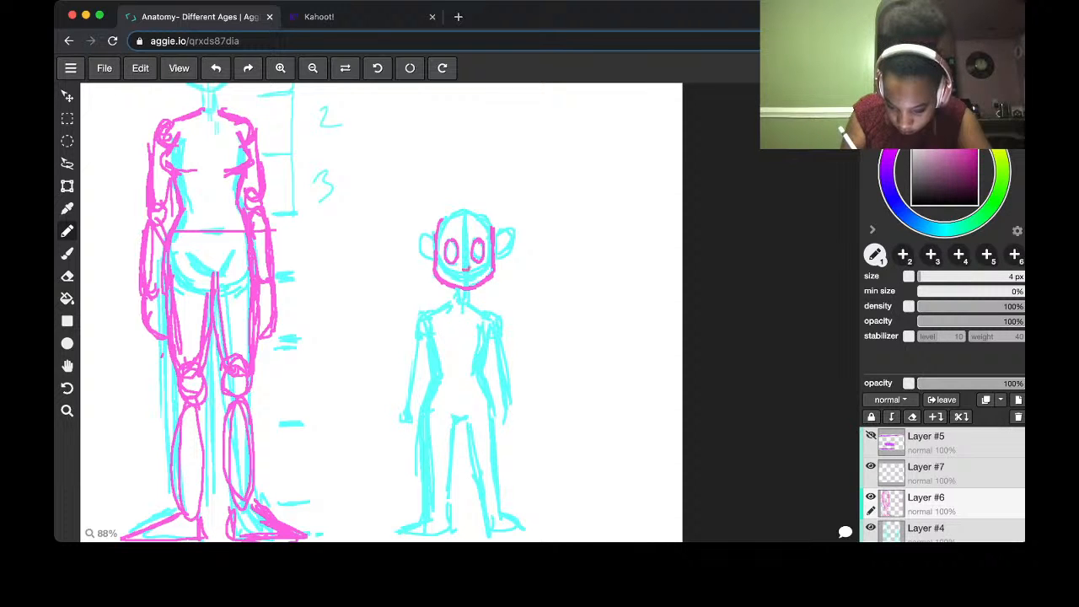
mouse_move(453, 273)
mouse_down()
mouse_move(474, 281)
mouse_move(480, 271)
mouse_move(458, 306)
mouse_move(470, 305)
mouse_up()
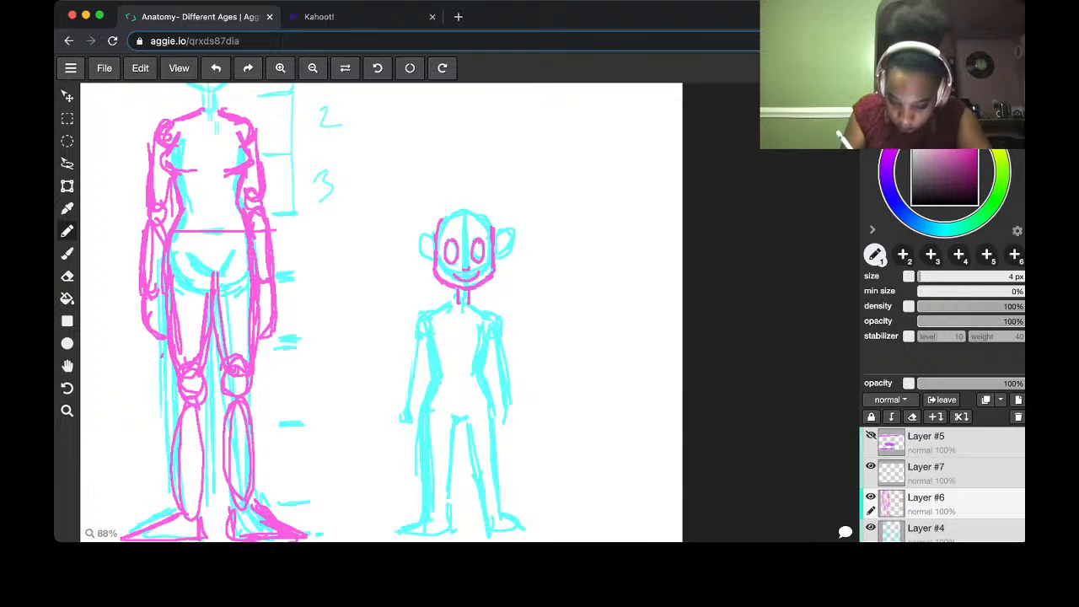
Outline both sides of the child's torso in magenta and draw elongated ovals for the thighs
scroll(506, 329, down, 2)
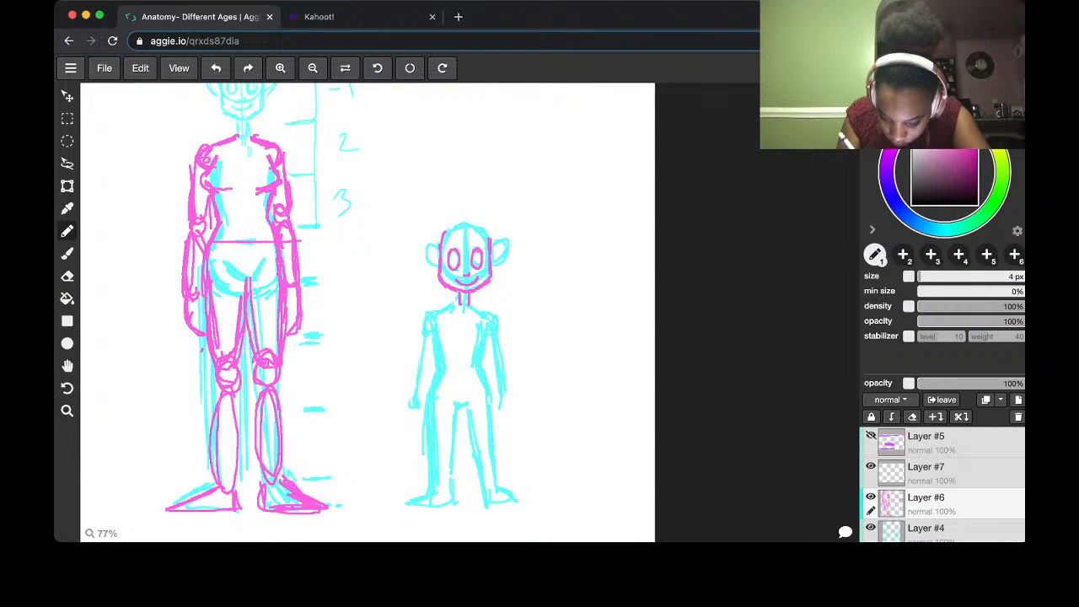
drag(441, 317, 437, 398)
mouse_move(487, 320)
mouse_down()
mouse_move(482, 390)
mouse_move(434, 447)
mouse_up()
drag(434, 398, 440, 448)
mouse_move(433, 413)
mouse_down()
mouse_move(428, 423)
mouse_move(459, 403)
mouse_move(438, 394)
mouse_move(474, 443)
mouse_move(487, 395)
mouse_up()
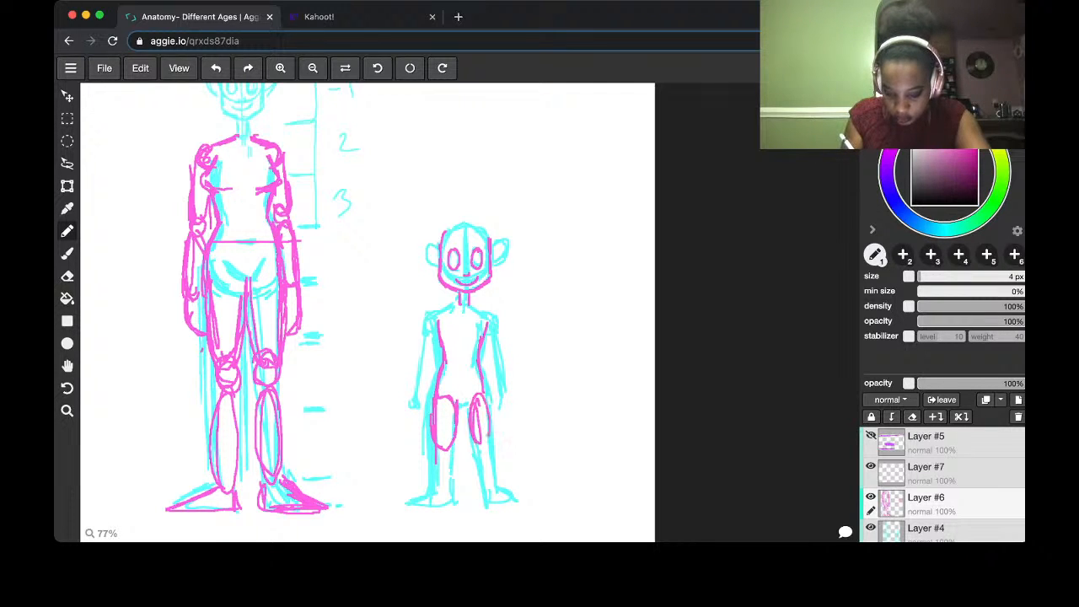
drag(489, 432, 486, 439)
drag(463, 396, 467, 443)
Draw the child's round knees, lower legs and outward-pointing feet in magenta
mouse_move(480, 377)
mouse_down()
mouse_move(487, 454)
mouse_move(438, 445)
mouse_move(448, 460)
mouse_move(492, 457)
mouse_move(433, 485)
mouse_move(435, 499)
mouse_up()
drag(449, 452, 452, 494)
mouse_move(480, 455)
mouse_down()
mouse_move(487, 494)
mouse_move(499, 496)
mouse_up()
mouse_move(487, 455)
mouse_down()
mouse_move(495, 497)
mouse_move(403, 504)
mouse_move(529, 500)
mouse_up()
mouse_move(499, 502)
mouse_down()
mouse_move(531, 501)
mouse_move(492, 506)
mouse_up()
mouse_move(483, 492)
mouse_down()
mouse_move(485, 509)
mouse_move(521, 506)
mouse_up()
Draw the child's shoulders and bent arms in magenta, with the hands resting on the hips
mouse_move(459, 304)
mouse_down()
mouse_move(435, 317)
mouse_move(488, 315)
mouse_move(407, 356)
mouse_up()
mouse_move(431, 318)
mouse_down()
mouse_move(406, 354)
mouse_move(435, 373)
mouse_move(423, 356)
mouse_move(441, 363)
mouse_up()
mouse_move(490, 315)
mouse_down()
mouse_move(518, 343)
mouse_move(490, 364)
mouse_up()
mouse_move(487, 330)
mouse_down()
mouse_move(501, 344)
mouse_move(480, 366)
mouse_move(421, 380)
mouse_move(495, 381)
mouse_move(488, 389)
mouse_up()
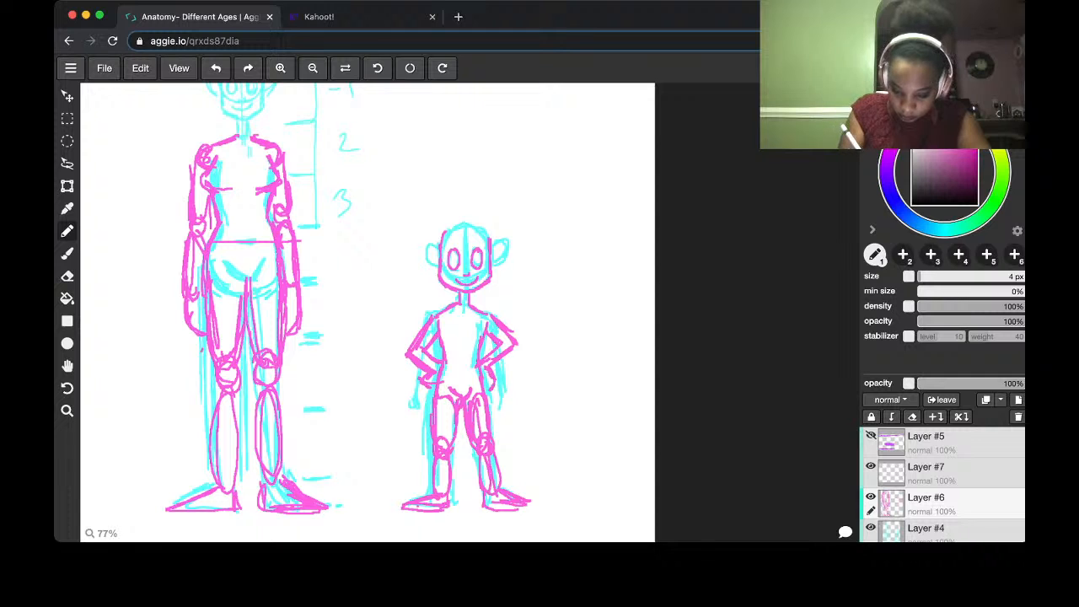
Outline the child's ears in magenta and add long flowing hair on both sides, a rounded crown and bangs
mouse_move(438, 239)
mouse_down()
mouse_move(423, 251)
mouse_move(433, 268)
mouse_up()
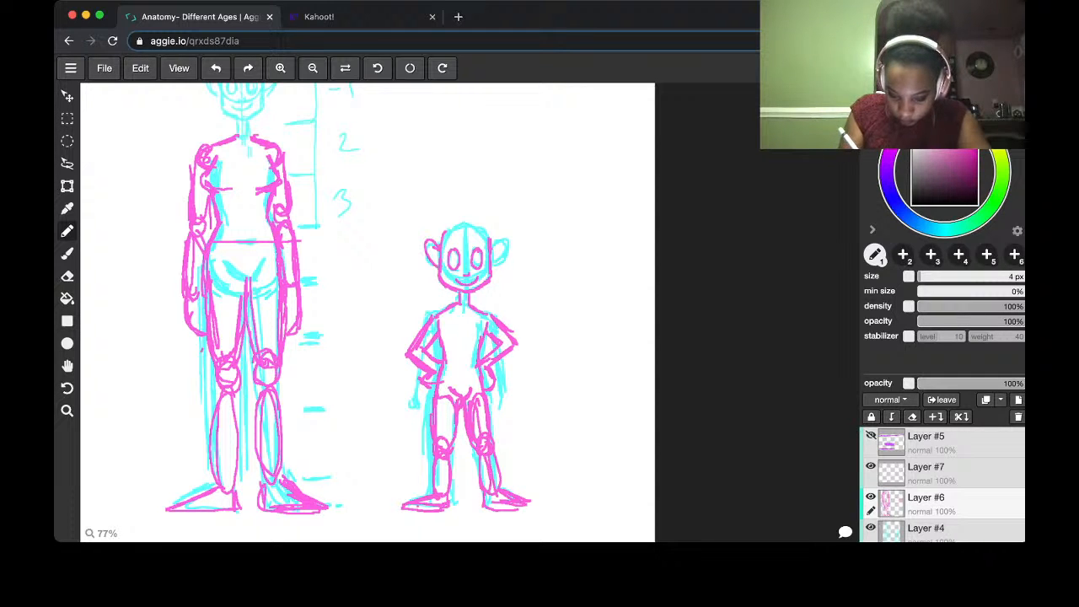
drag(492, 239, 499, 266)
drag(434, 258, 399, 332)
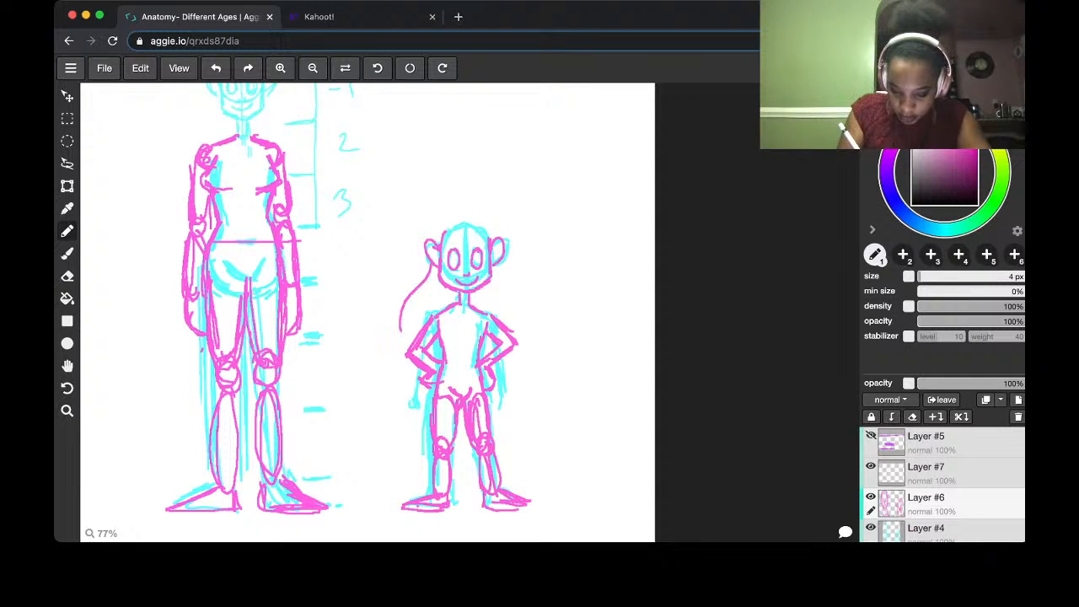
drag(494, 268, 531, 345)
mouse_move(445, 223)
mouse_down()
mouse_move(434, 244)
mouse_move(462, 219)
mouse_move(485, 223)
mouse_move(494, 243)
mouse_move(442, 258)
mouse_move(487, 247)
mouse_up()
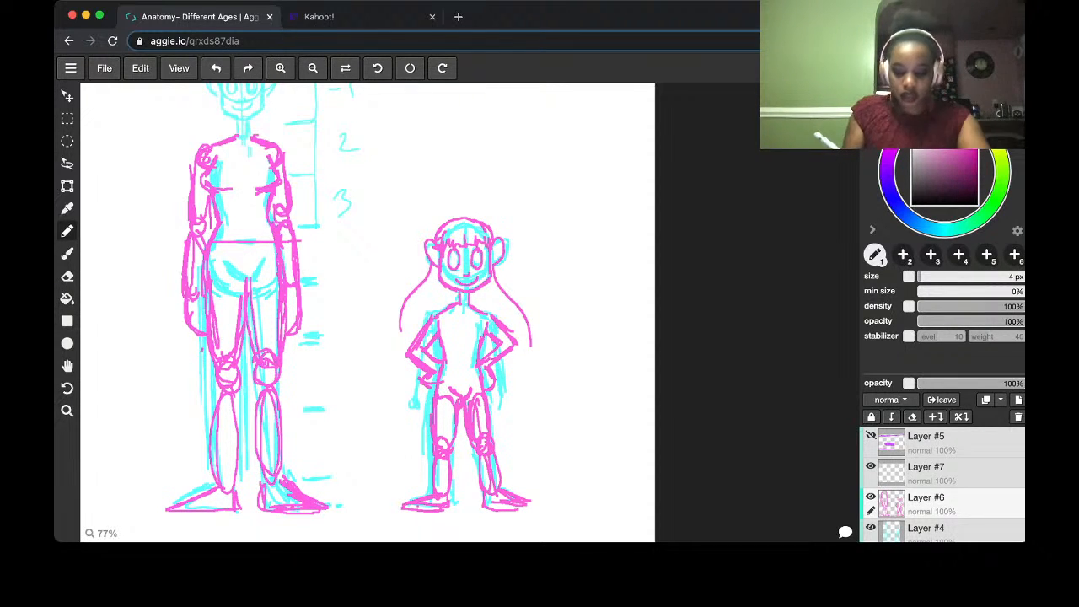
drag(527, 332, 530, 351)
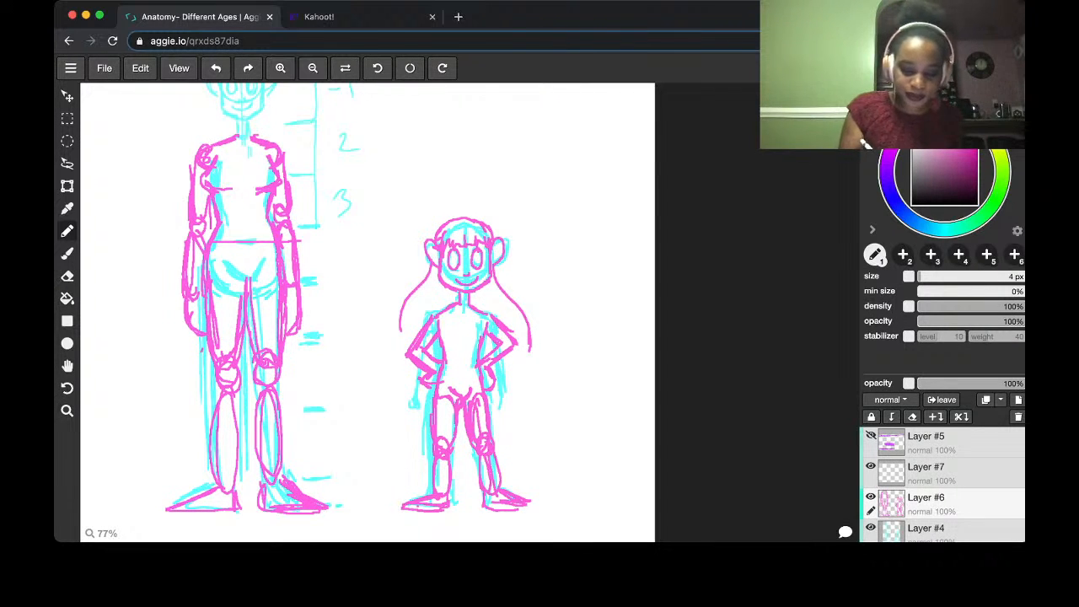
On Layer #4, sketch a third, round head in cyan on the adult's other side, with center line, eyes, ears, smile and cheeks
key(minus)
key(minus)
key(minus)
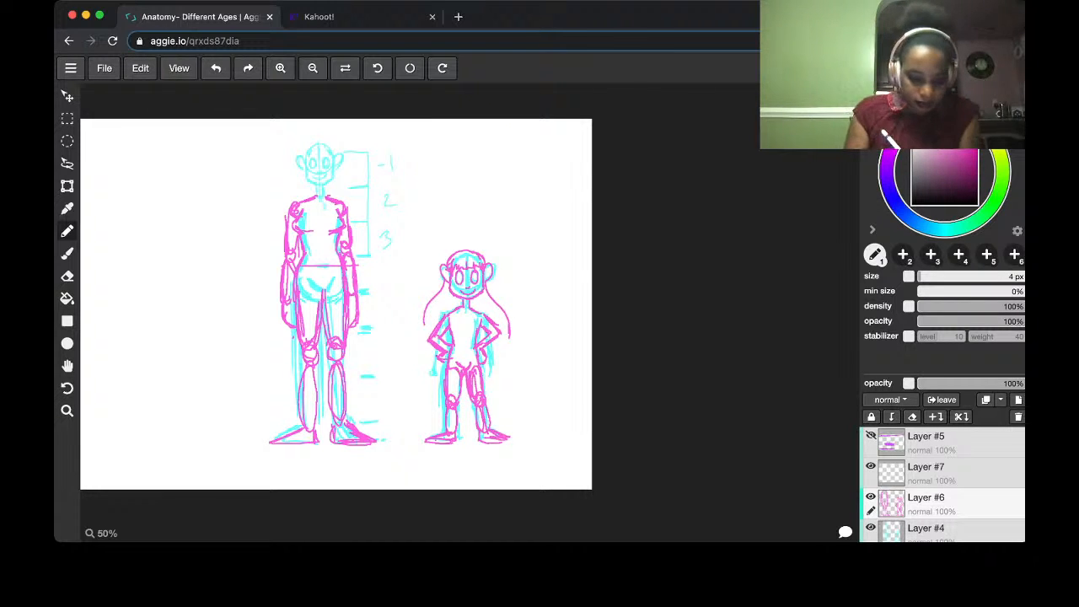
key(h)
drag(337, 303, 488, 286)
click(944, 527)
click(943, 229)
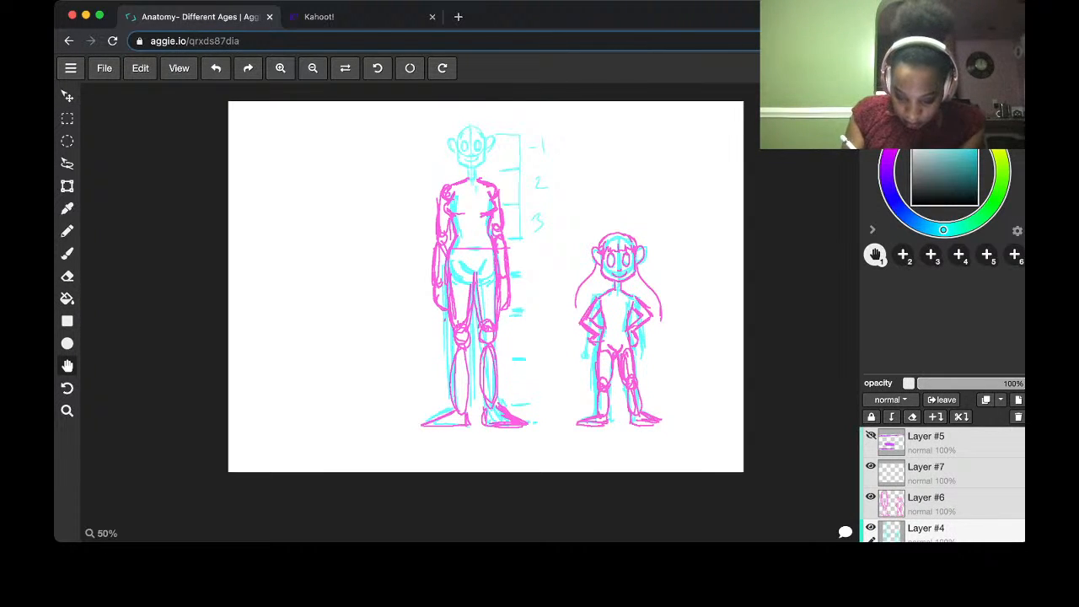
drag(485, 286, 483, 280)
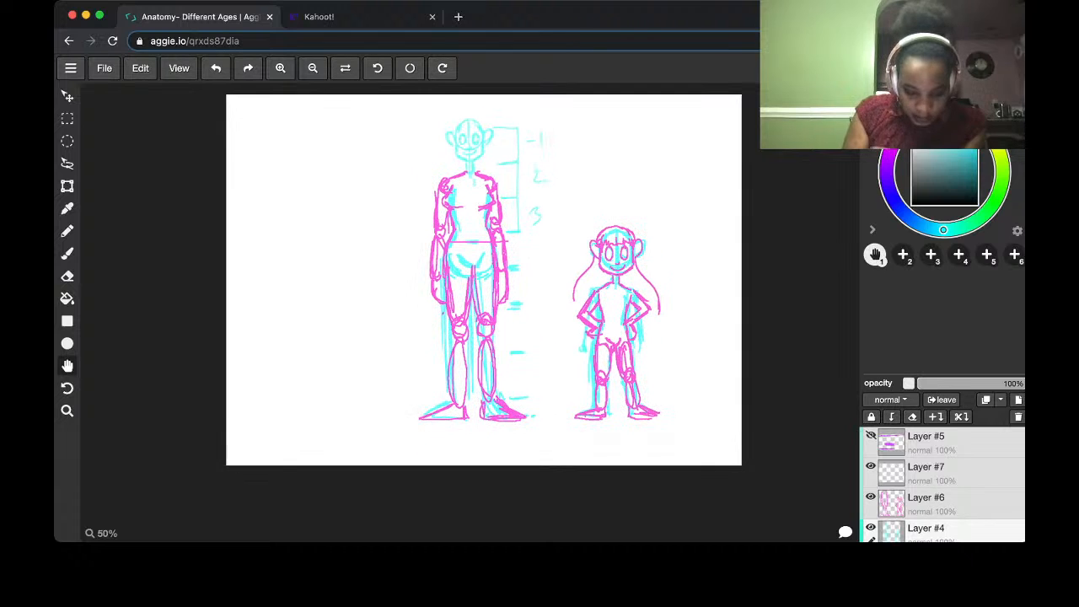
key(b)
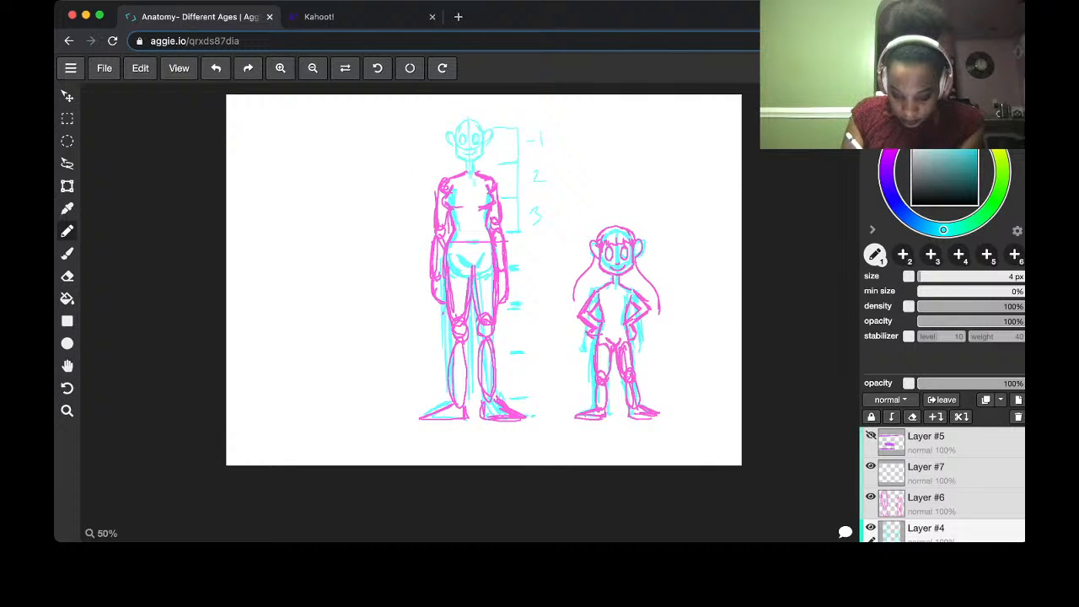
mouse_move(361, 329)
mouse_down()
mouse_move(399, 316)
mouse_move(350, 317)
mouse_move(389, 346)
mouse_up()
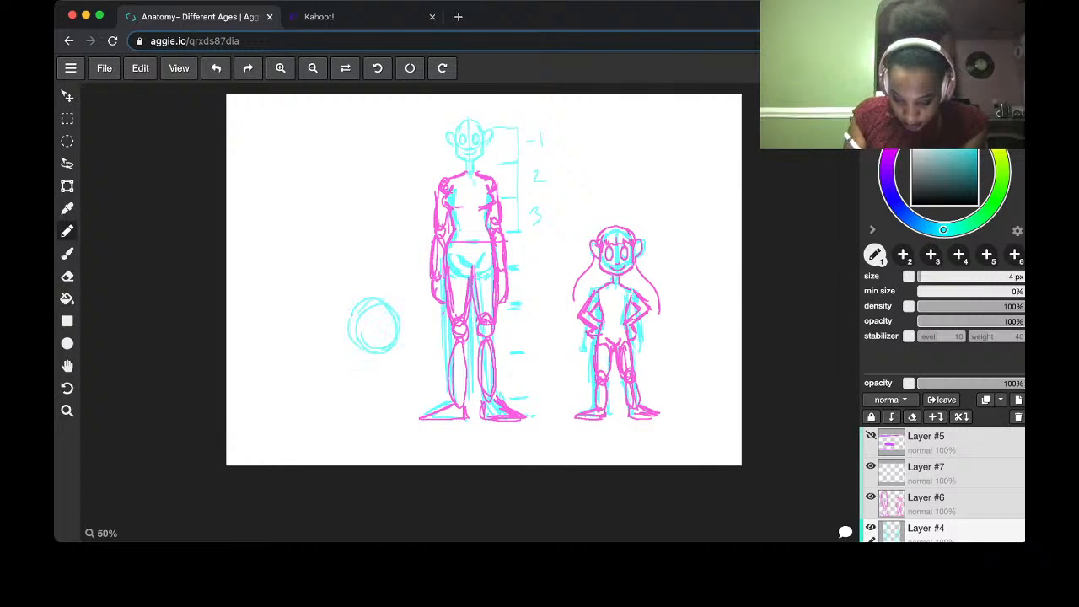
mouse_move(373, 302)
mouse_down()
mouse_move(374, 351)
mouse_move(372, 336)
mouse_up()
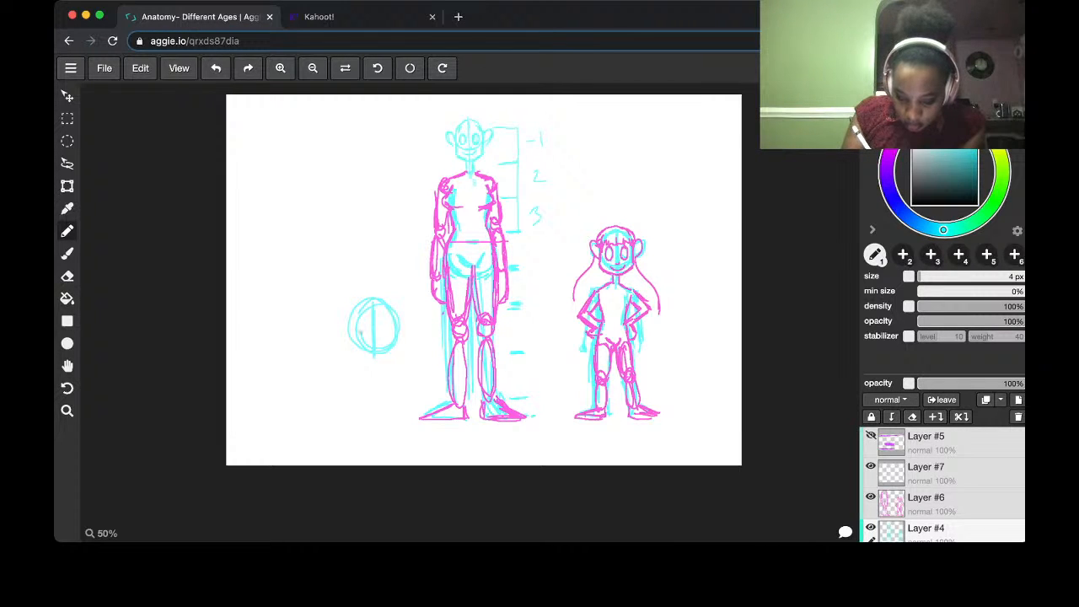
mouse_move(361, 332)
mouse_down()
mouse_move(388, 318)
mouse_move(333, 320)
mouse_move(344, 339)
mouse_move(351, 320)
mouse_move(410, 322)
mouse_move(411, 336)
mouse_up()
drag(354, 312, 352, 338)
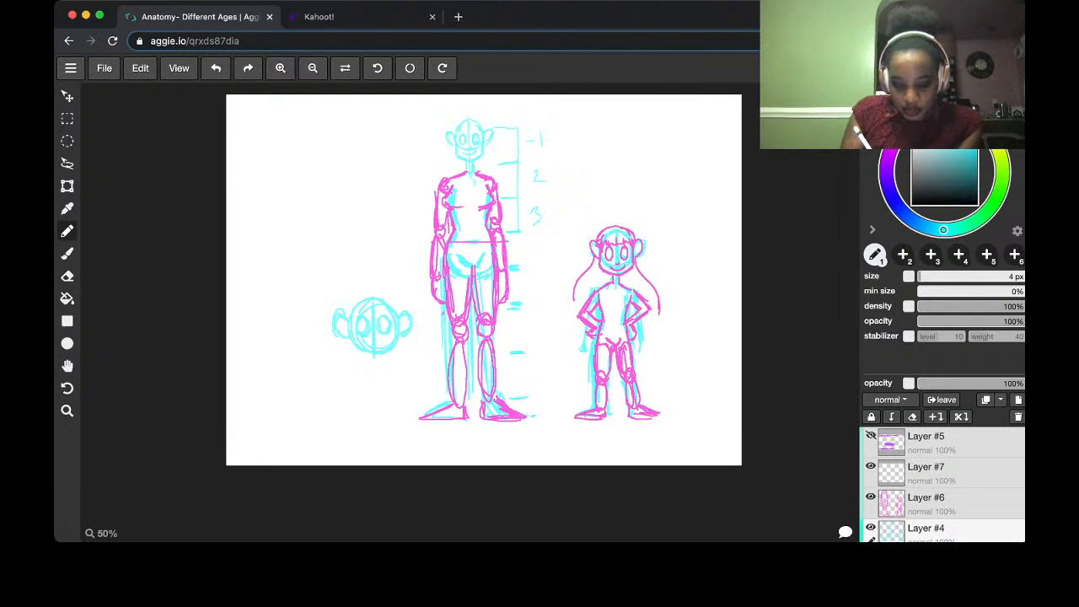
drag(352, 338, 372, 355)
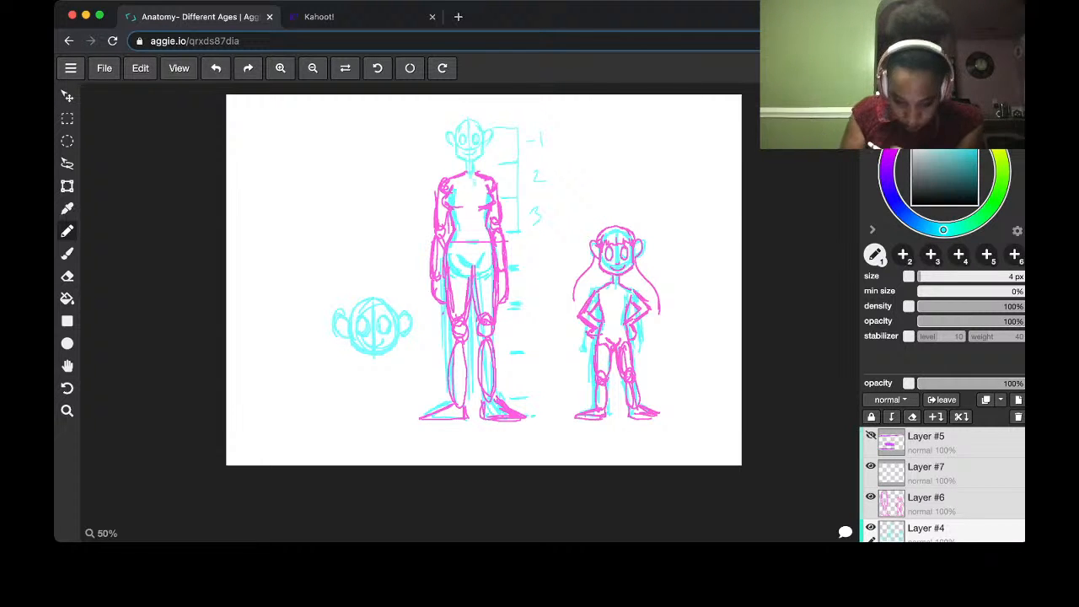
Lasso the new round head, scale it down slightly, move it farther from the adult and deselect it
key(l)
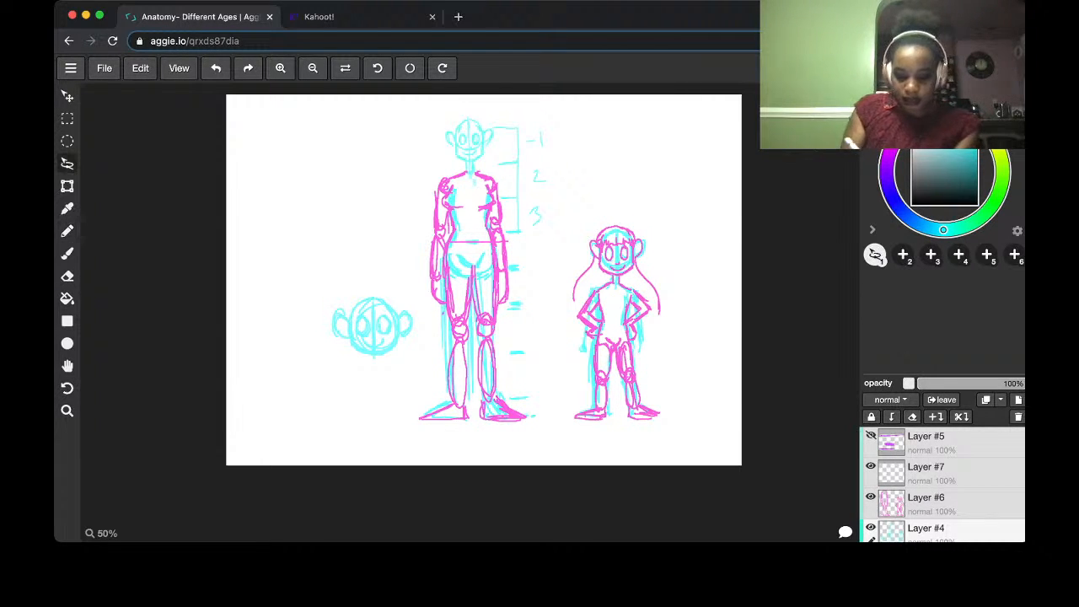
mouse_move(387, 281)
mouse_down()
mouse_move(403, 295)
mouse_move(303, 371)
mouse_move(328, 280)
mouse_move(362, 275)
mouse_up()
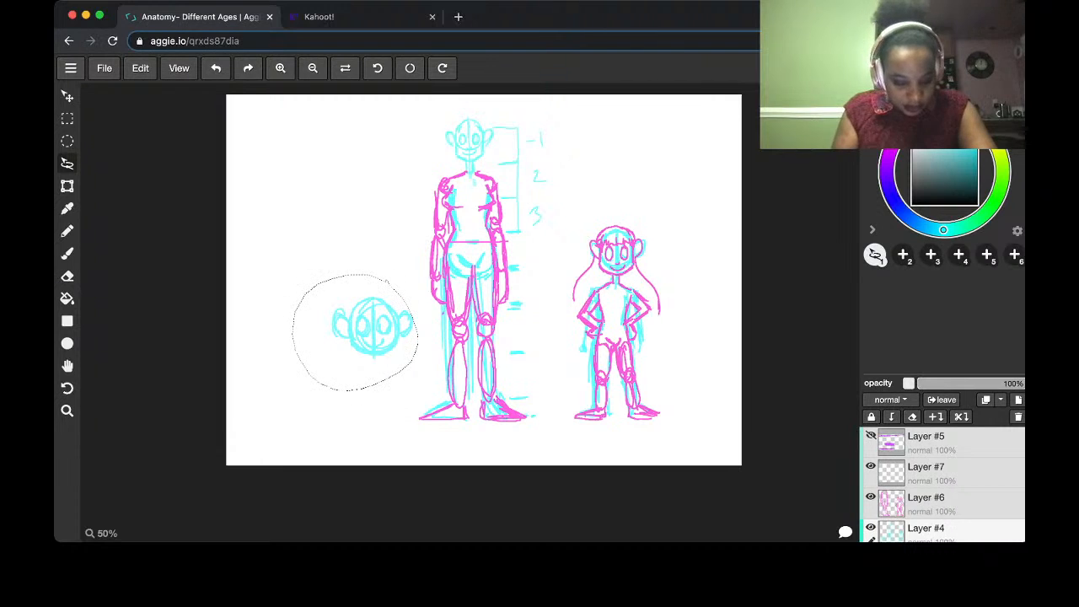
key(v)
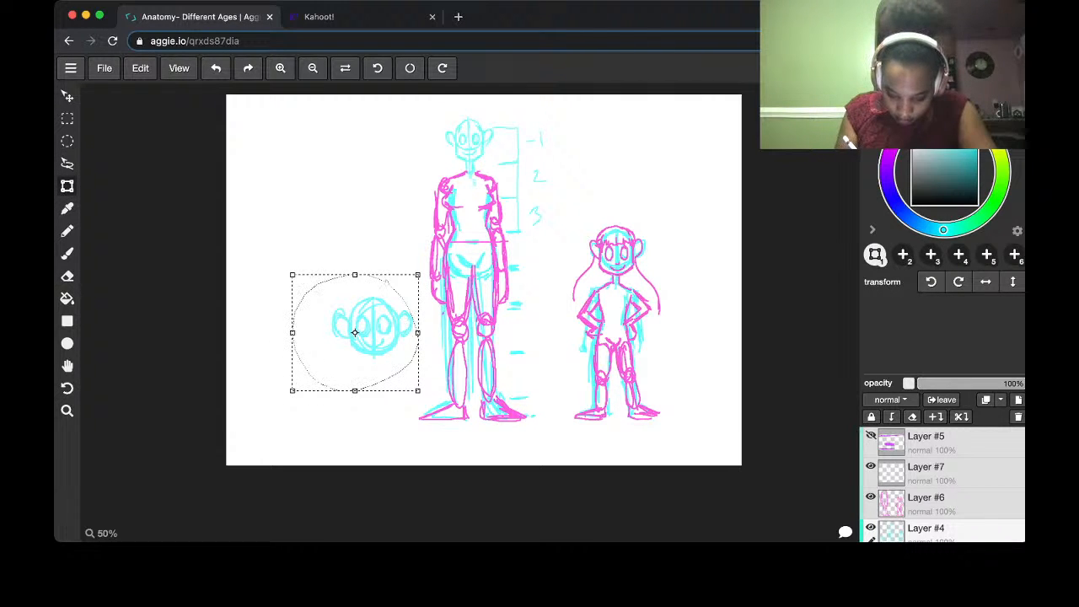
drag(417, 390, 392, 365)
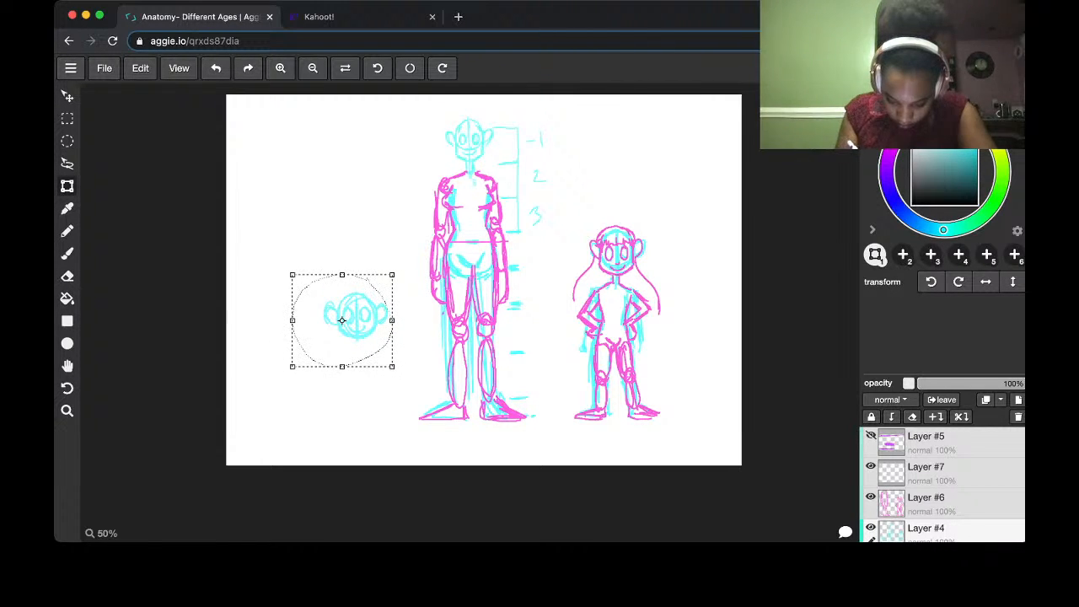
mouse_move(341, 320)
mouse_down()
mouse_move(517, 332)
mouse_move(501, 317)
mouse_move(501, 335)
mouse_move(328, 321)
mouse_up()
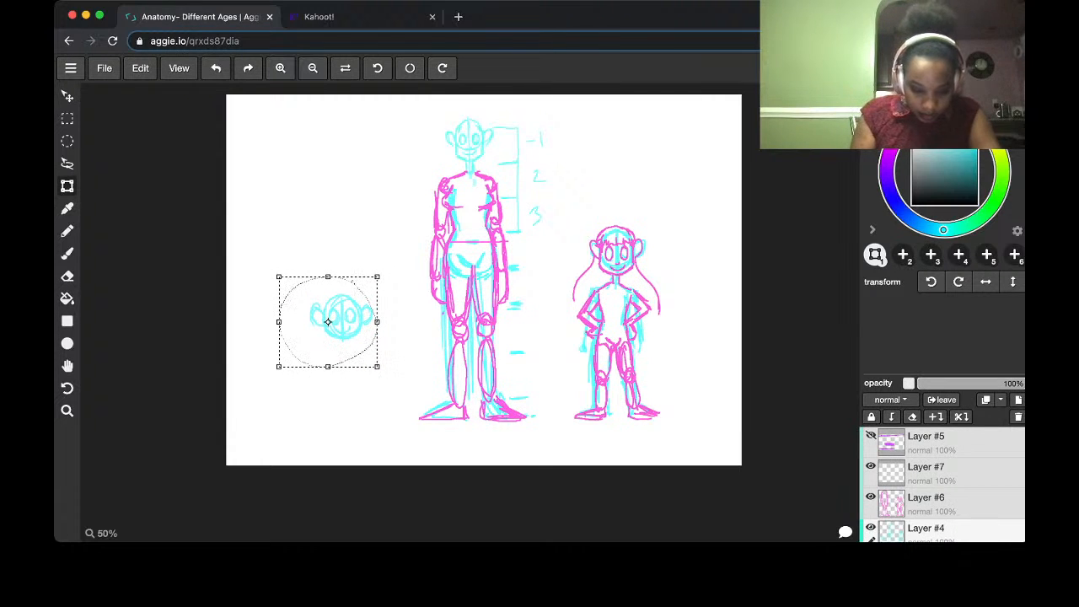
key(b)
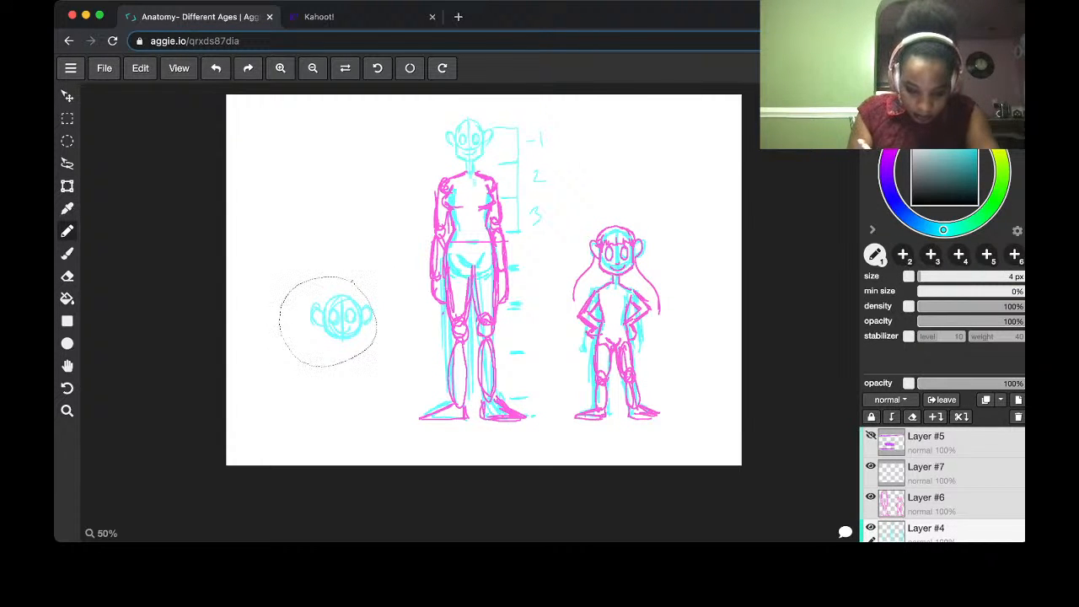
key(super+d)
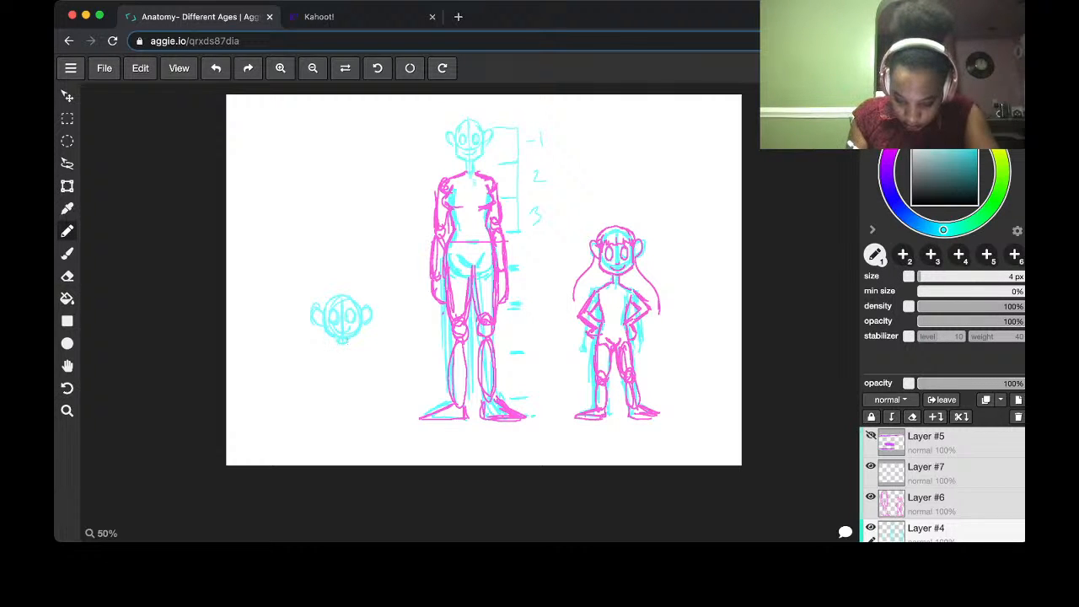
Sketch the smallest figure's wide torso, short legs and feet in cyan, and extend the adult's ankle-level guide line toward it
drag(325, 352, 321, 405)
drag(361, 353, 371, 399)
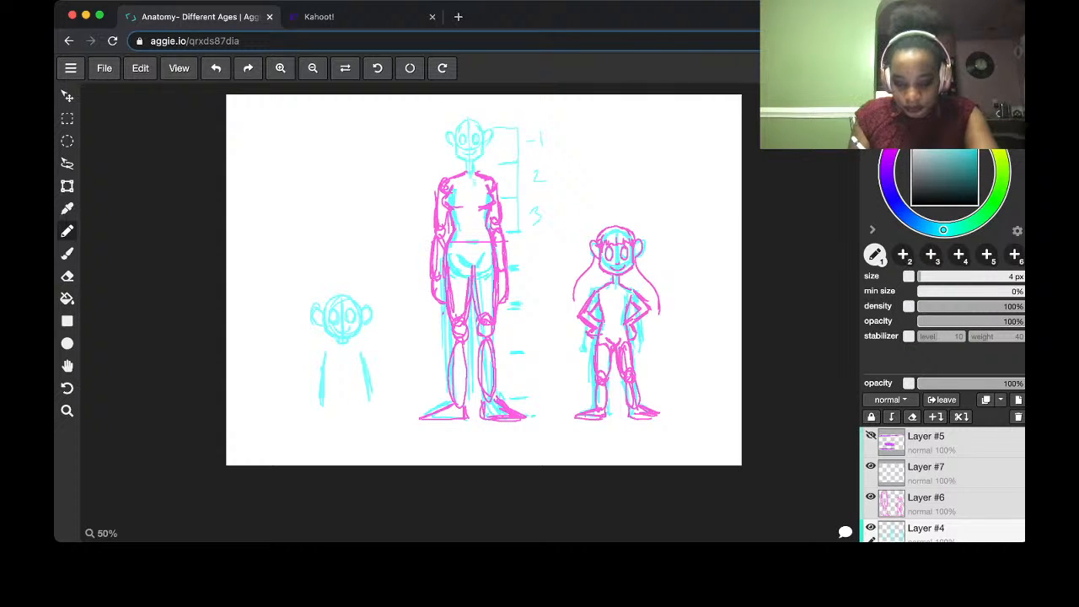
drag(321, 408, 320, 418)
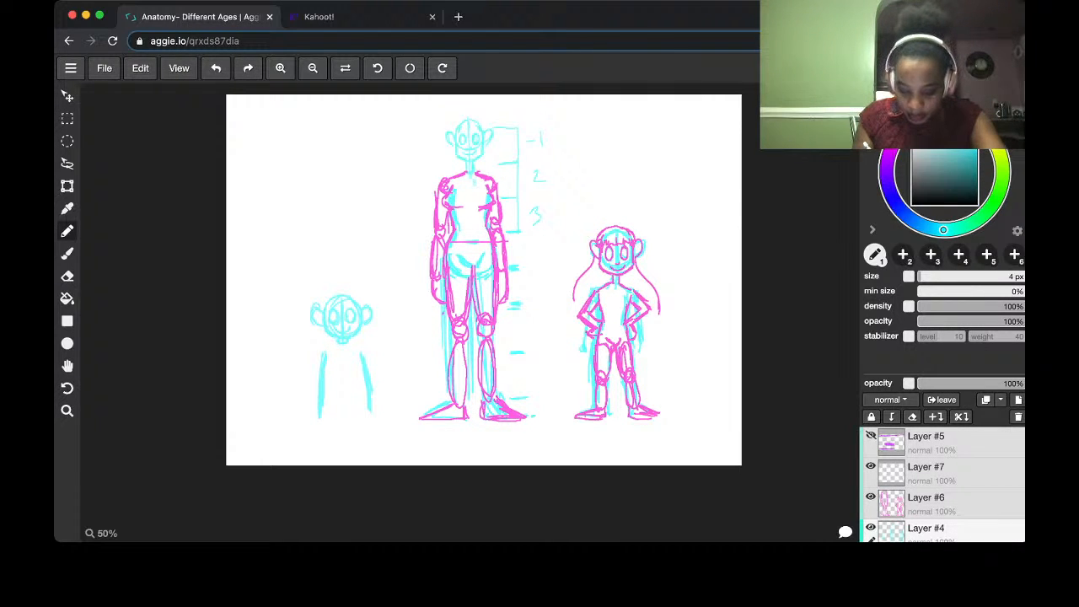
mouse_move(319, 413)
mouse_down()
mouse_move(315, 421)
mouse_move(381, 422)
mouse_move(335, 417)
mouse_move(349, 400)
mouse_move(360, 418)
mouse_up()
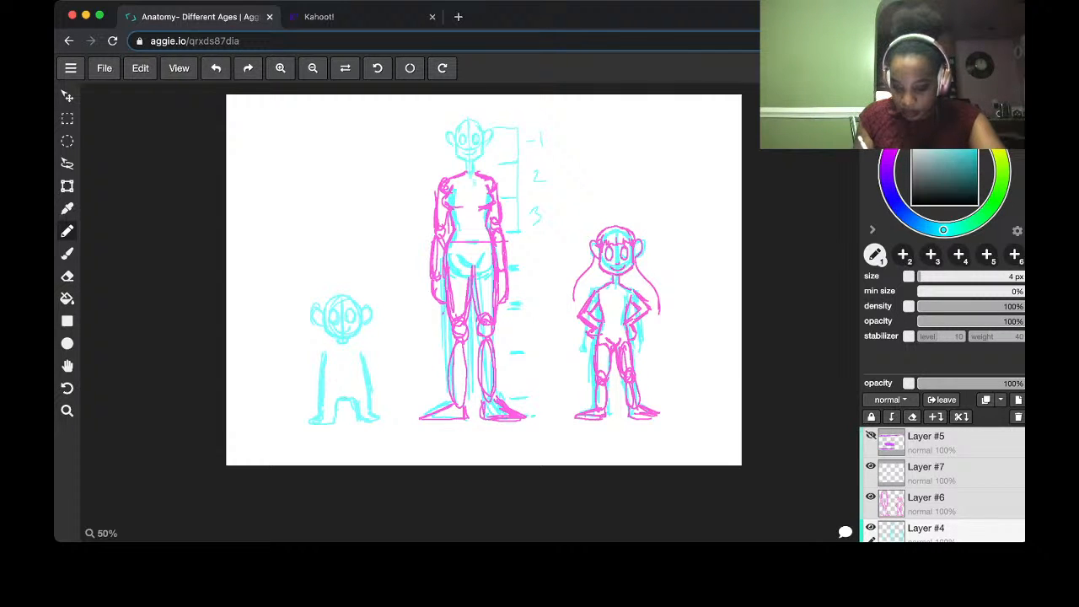
drag(390, 397, 452, 397)
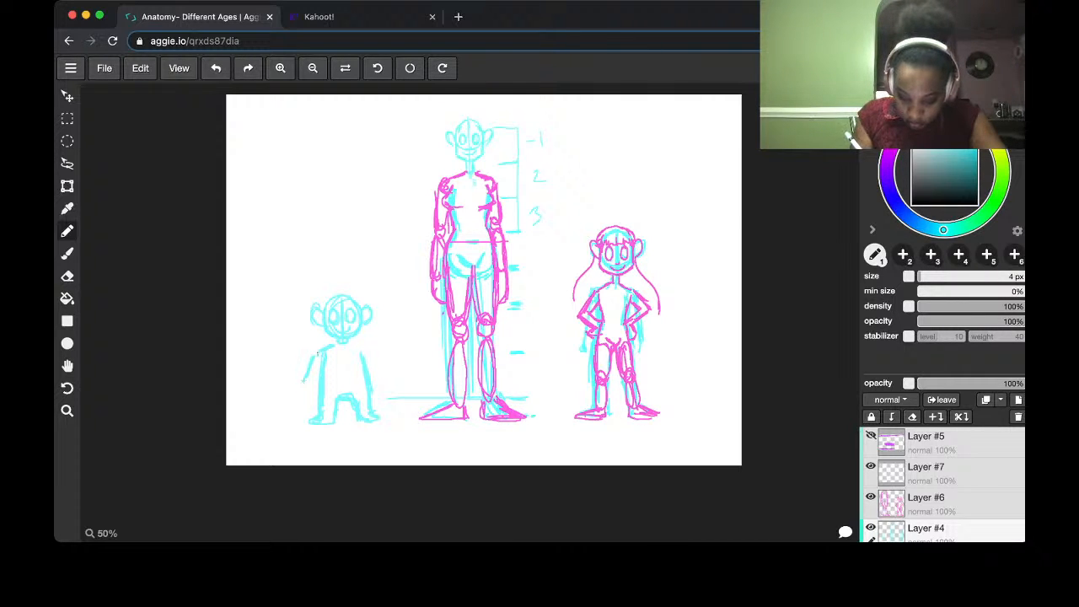
Sketch the smallest figure's outstretched arms with small hands and add a fluffy hairline around the head in cyan
drag(319, 366, 314, 379)
mouse_move(365, 347)
mouse_down()
mouse_move(376, 363)
mouse_move(319, 351)
mouse_move(311, 370)
mouse_move(379, 379)
mouse_up()
mouse_move(307, 383)
mouse_down()
mouse_move(293, 394)
mouse_move(315, 386)
mouse_up()
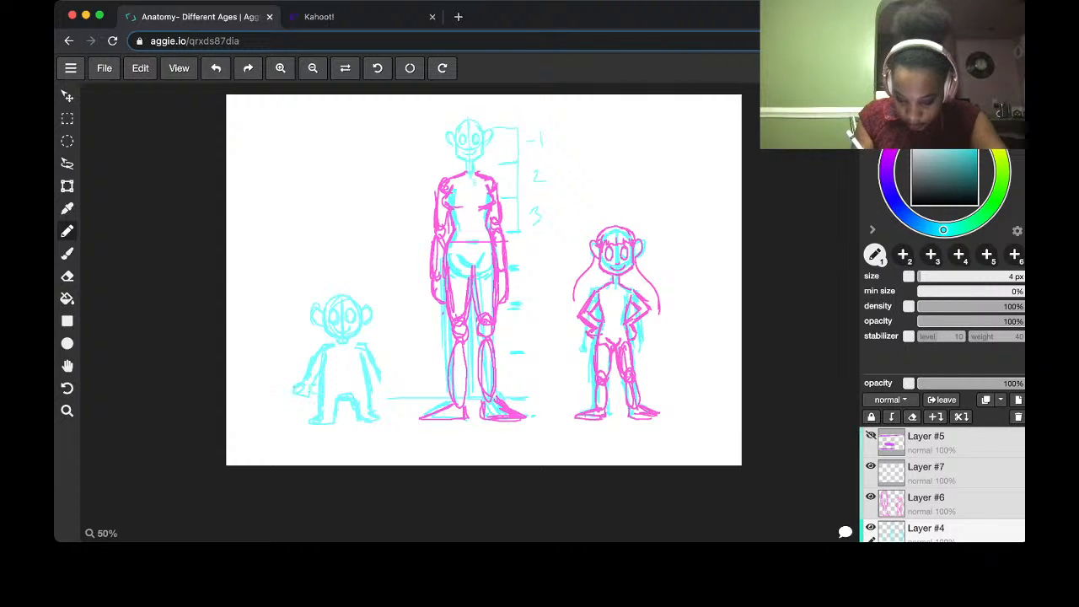
mouse_move(382, 378)
mouse_down()
mouse_move(385, 391)
mouse_move(376, 387)
mouse_up()
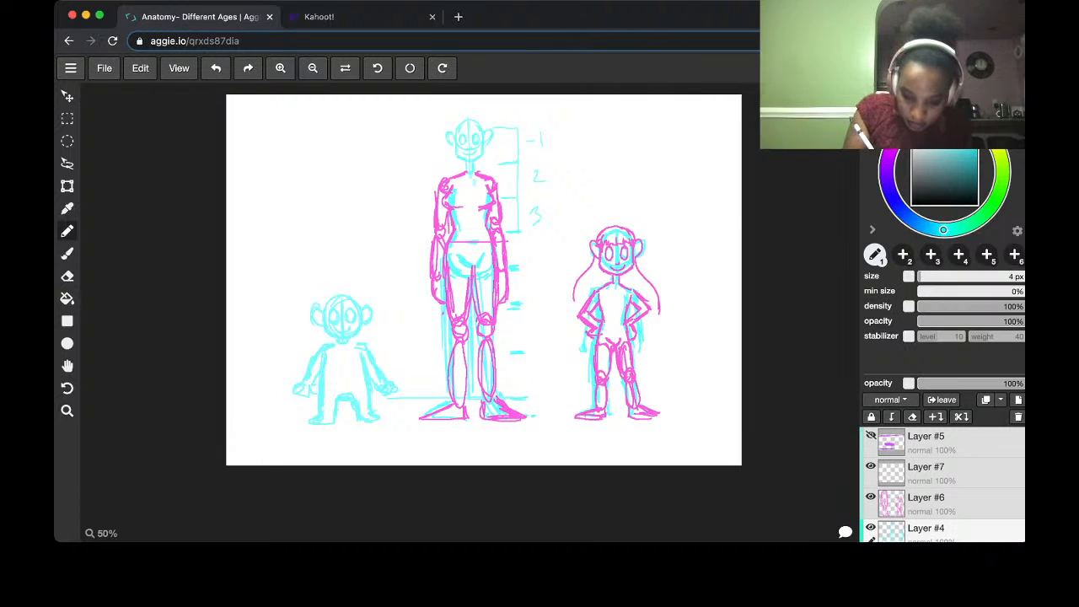
mouse_move(321, 309)
mouse_down()
mouse_move(337, 287)
mouse_move(366, 300)
mouse_up()
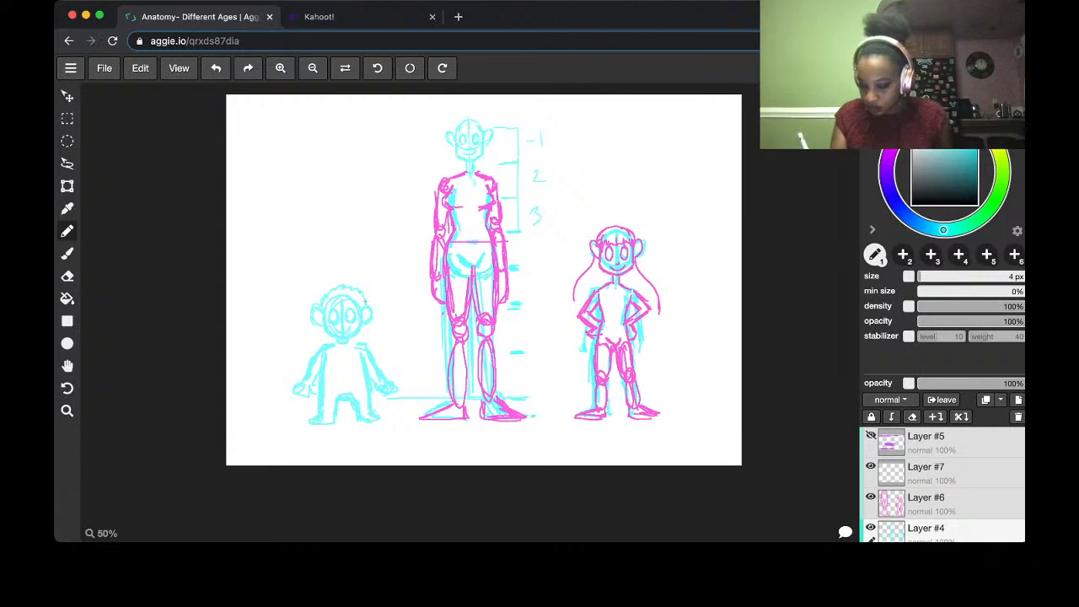
On Layer #6, outline the smallest figure's eyes, smile and round face in magenta over the cyan guide
click(944, 503)
key(x)
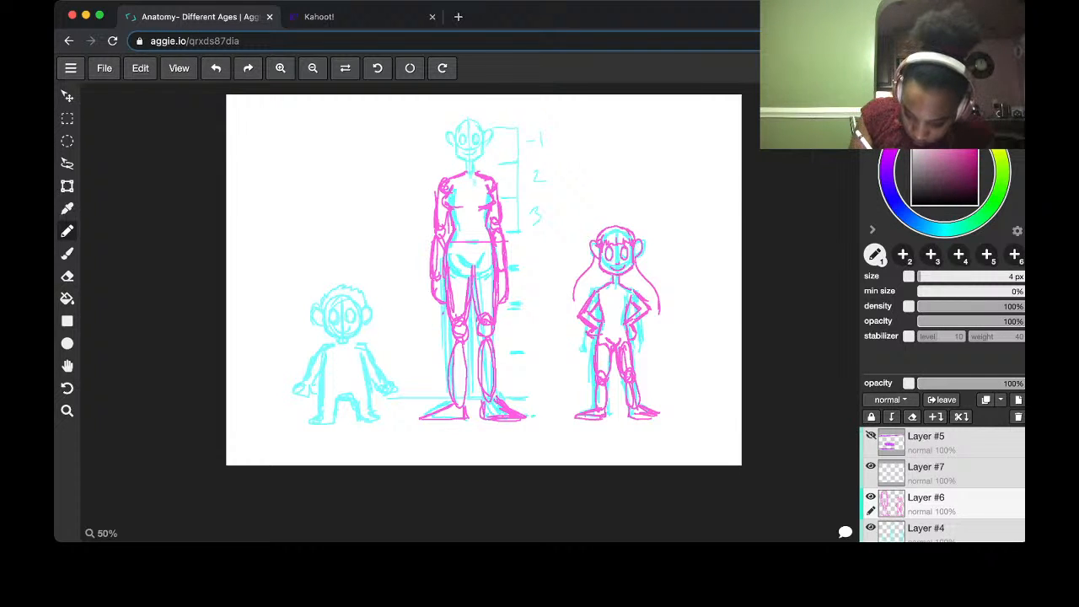
mouse_move(329, 311)
mouse_down()
mouse_move(322, 332)
mouse_move(352, 337)
mouse_move(360, 318)
mouse_move(358, 333)
mouse_move(328, 321)
mouse_move(354, 322)
mouse_up()
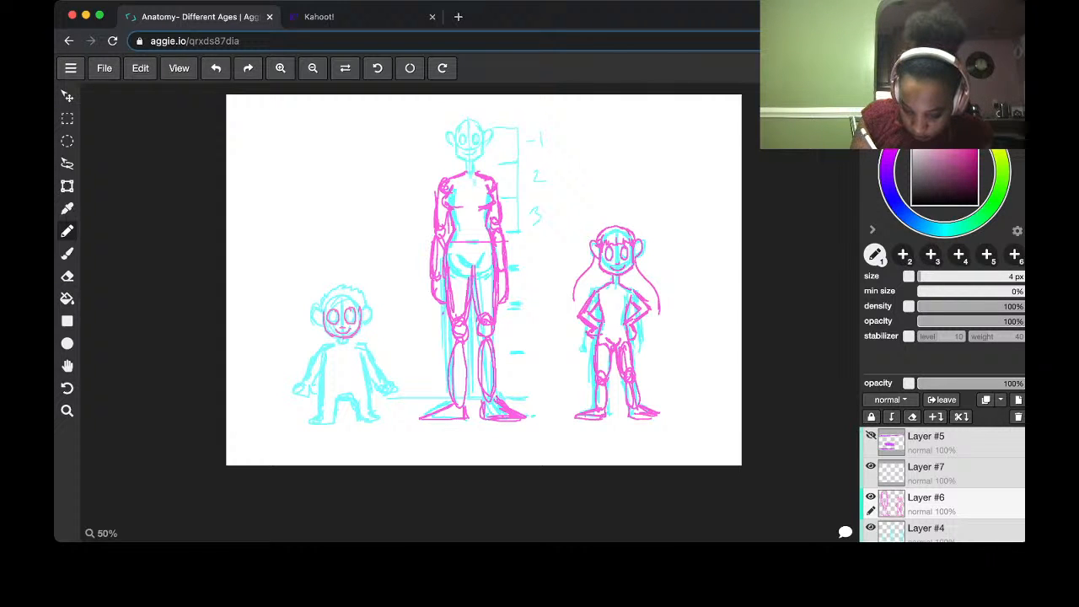
Outline the smallest figure's torso, short legs and outstretched arms in magenta, and add its ears and spiky hair
mouse_move(324, 347)
mouse_down()
mouse_move(365, 347)
mouse_move(323, 388)
mouse_move(319, 418)
mouse_up()
mouse_move(359, 354)
mouse_down()
mouse_move(370, 419)
mouse_move(310, 422)
mouse_move(336, 423)
mouse_move(352, 402)
mouse_move(358, 423)
mouse_move(380, 413)
mouse_up()
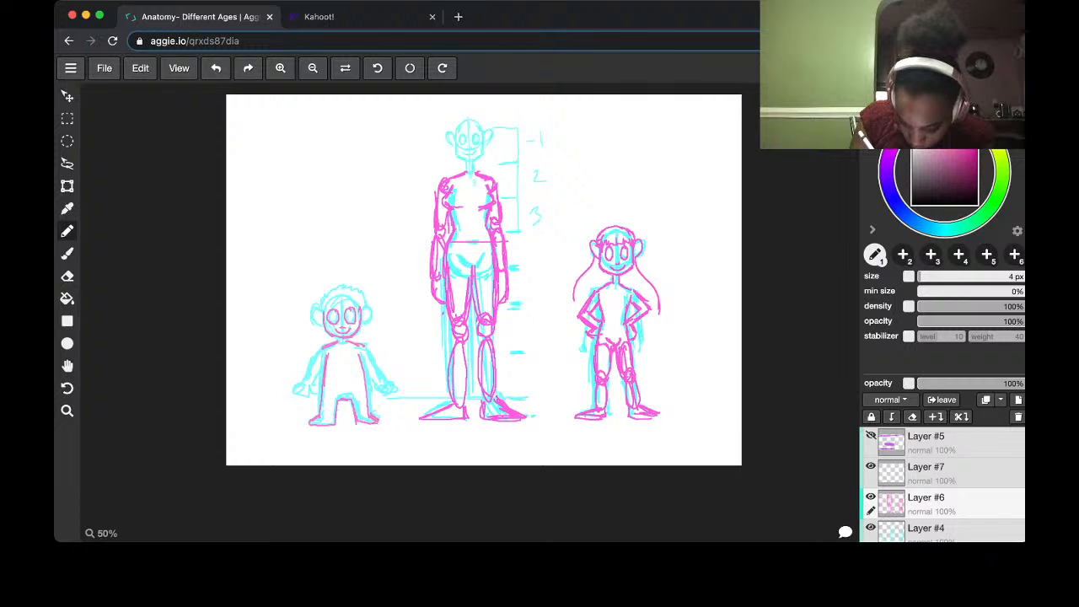
drag(322, 349, 310, 392)
mouse_move(365, 348)
mouse_down()
mouse_move(383, 381)
mouse_move(370, 389)
mouse_move(386, 385)
mouse_up()
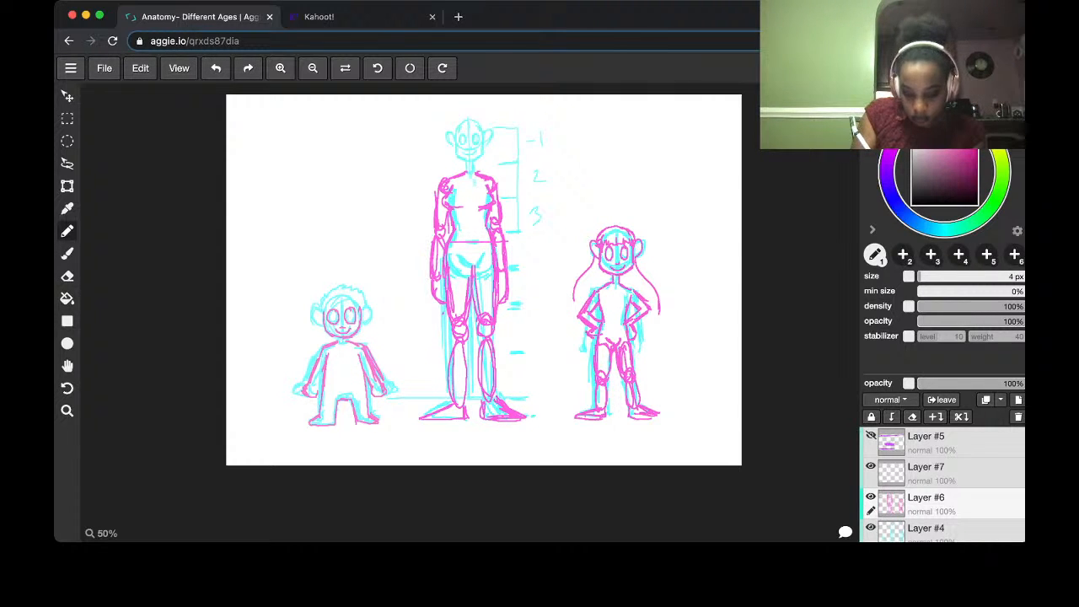
mouse_move(321, 304)
mouse_down()
mouse_move(310, 325)
mouse_move(324, 329)
mouse_move(376, 317)
mouse_move(368, 327)
mouse_move(325, 293)
mouse_move(340, 283)
mouse_move(367, 308)
mouse_up()
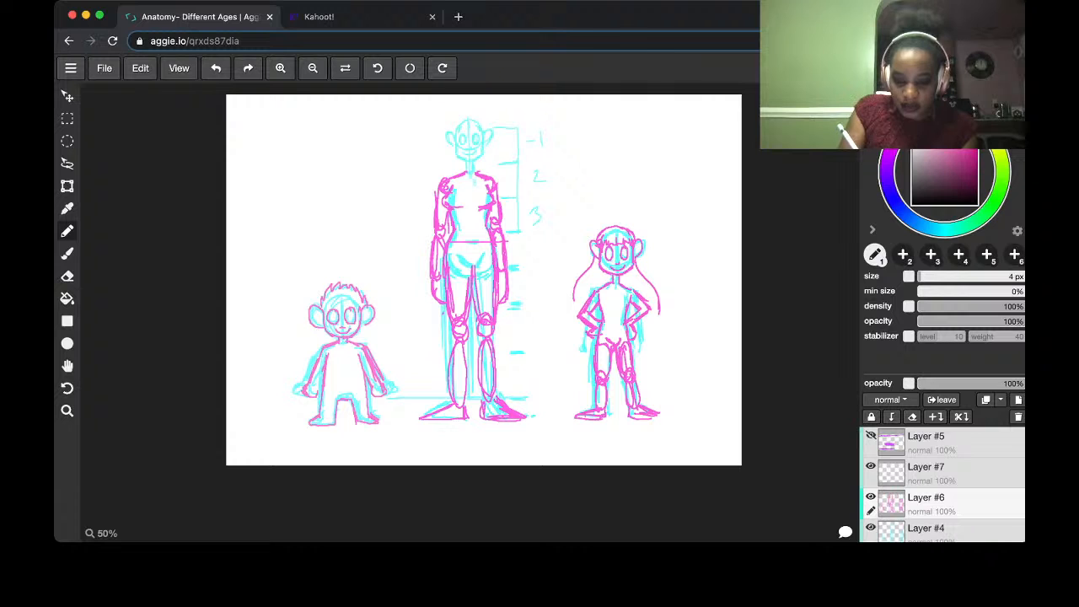
Draw the adult's magenta hair with two curly puffs beside the head, long front strands and parted bangs
mouse_move(457, 123)
mouse_down()
mouse_move(437, 103)
mouse_move(424, 133)
mouse_move(437, 142)
mouse_move(503, 102)
mouse_move(514, 125)
mouse_move(497, 142)
mouse_move(509, 133)
mouse_move(455, 150)
mouse_move(460, 208)
mouse_move(483, 167)
mouse_move(482, 197)
mouse_up()
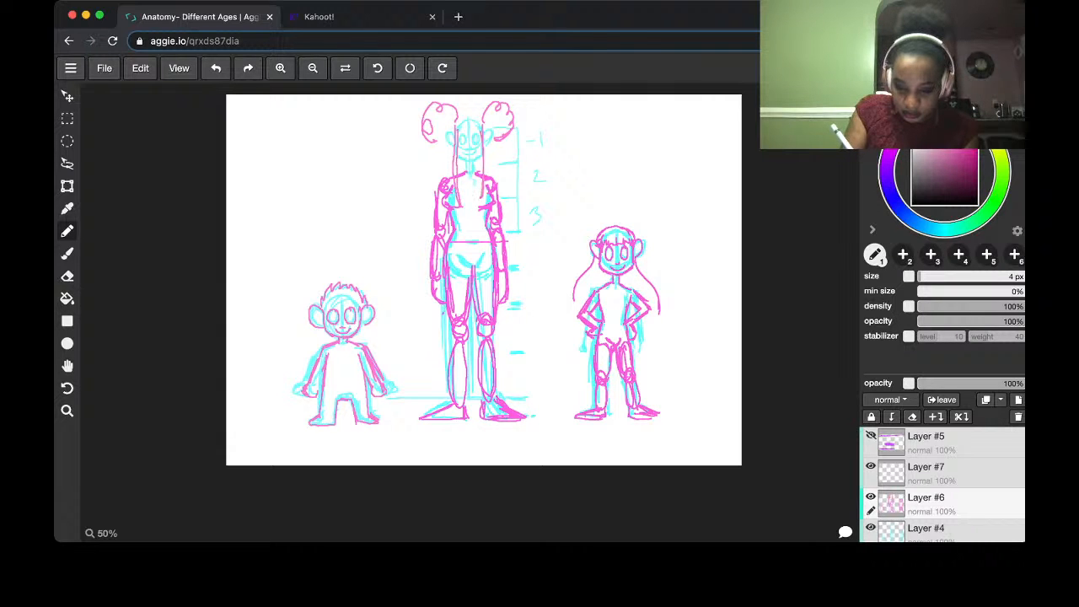
mouse_move(468, 119)
mouse_down()
mouse_move(460, 130)
mouse_move(478, 122)
mouse_move(504, 148)
mouse_up()
drag(502, 128, 515, 143)
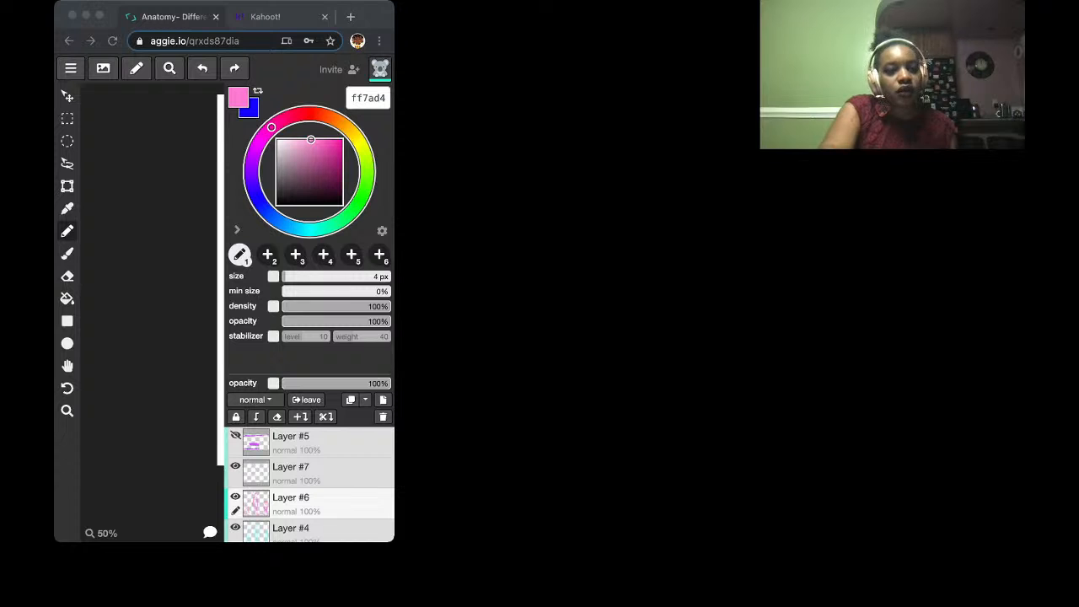
Widen the narrowed browser window until the whole canvas is in view
click(129, 472)
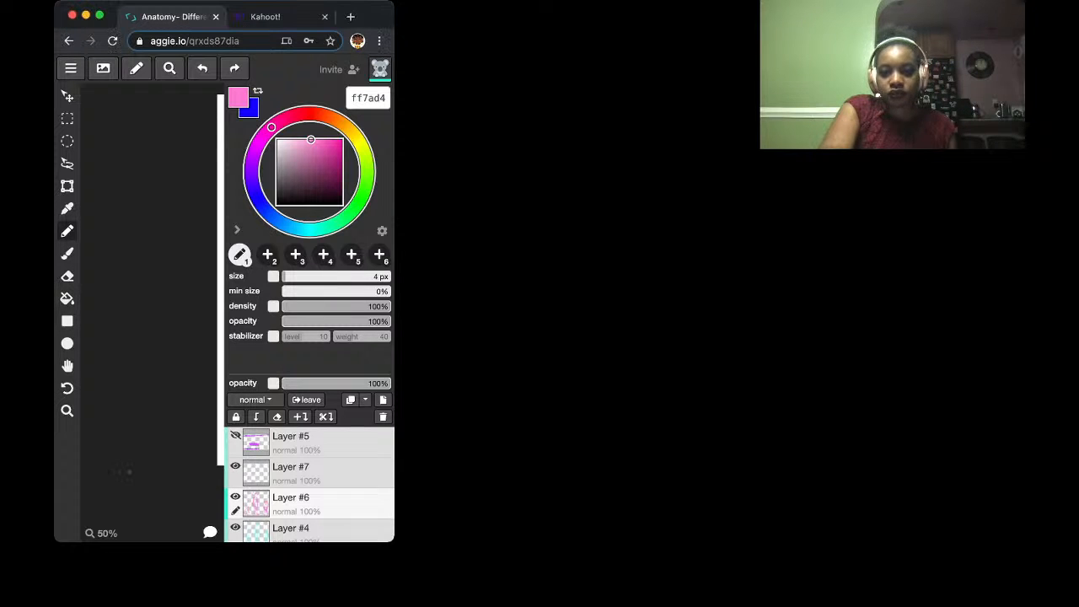
drag(394, 303, 1024, 303)
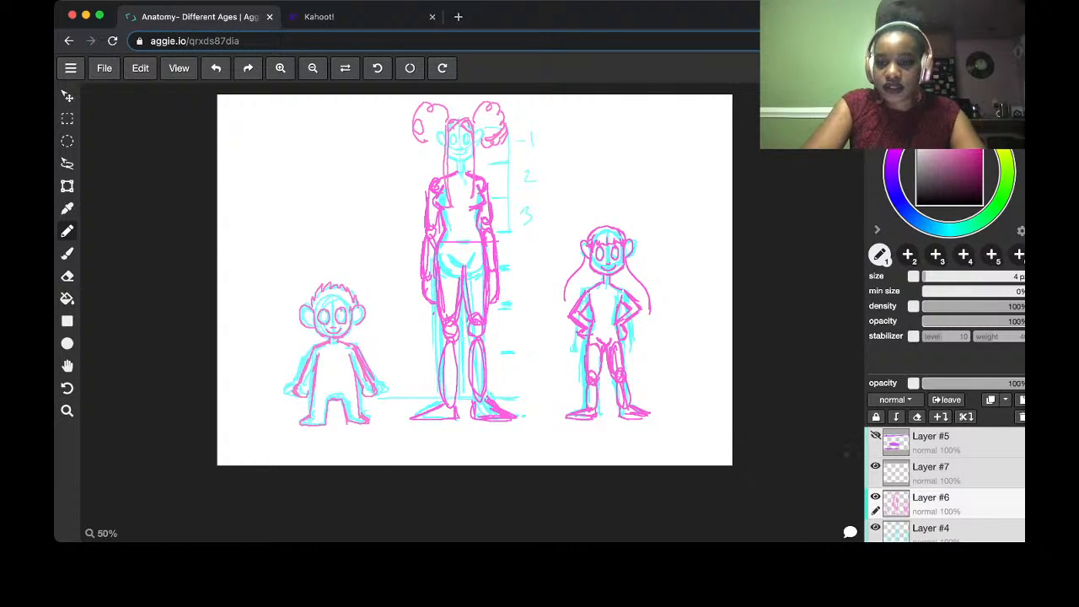
Hide Layers #6 and #4, and set up Layer #7 above Layer #5 for drawing in cyan
click(875, 496)
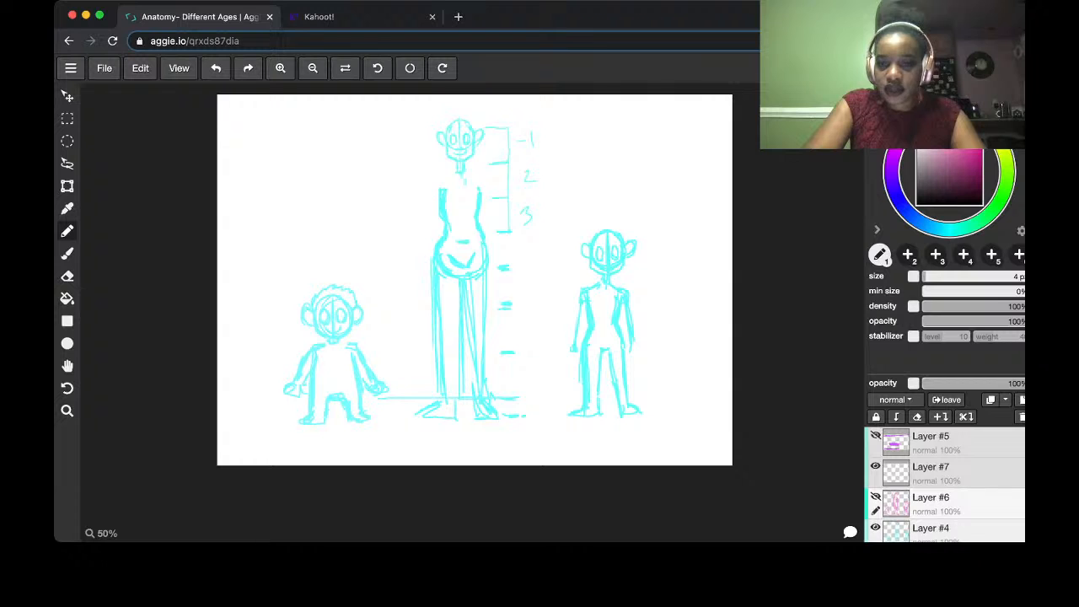
click(875, 527)
drag(952, 472, 952, 439)
click(953, 442)
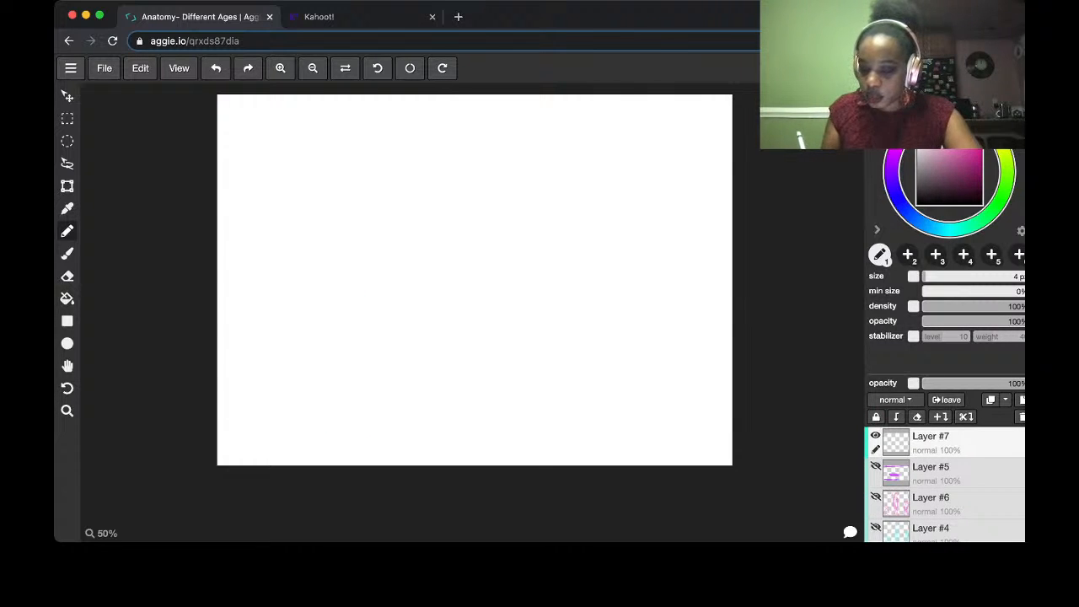
click(953, 229)
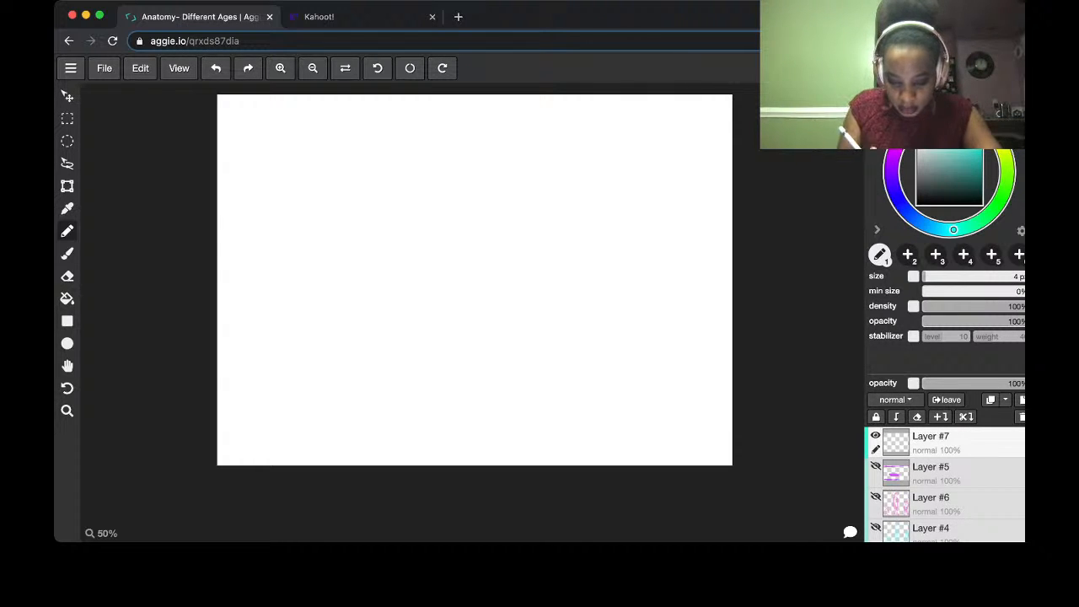
mouse_move(403, 156)
mouse_down()
mouse_move(395, 186)
mouse_move(417, 182)
mouse_move(416, 155)
mouse_up()
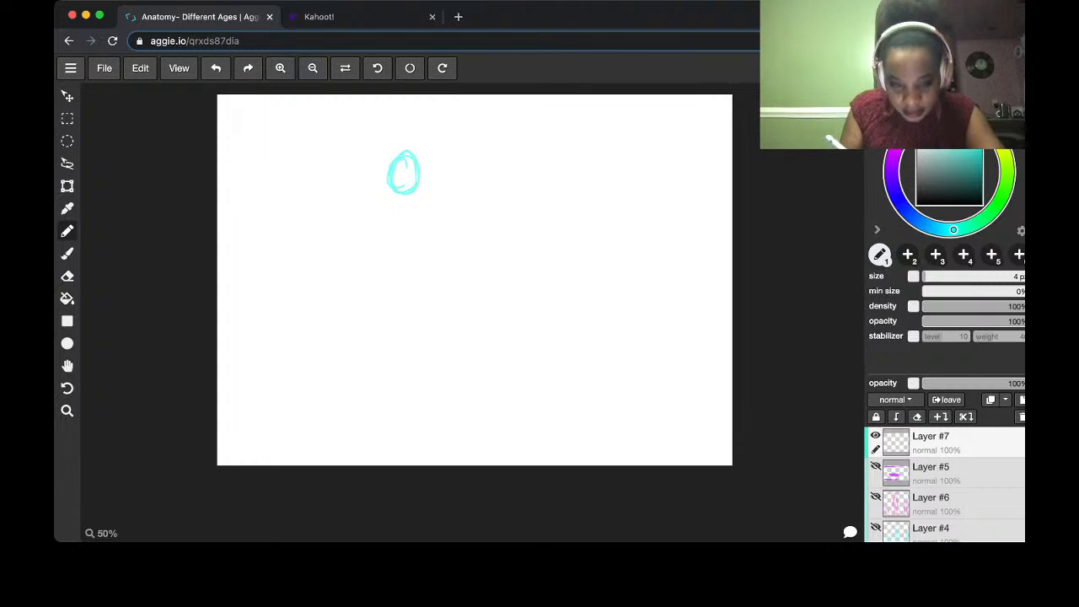
key(super+z)
key(super+z)
key(super+z)
key(super+z)
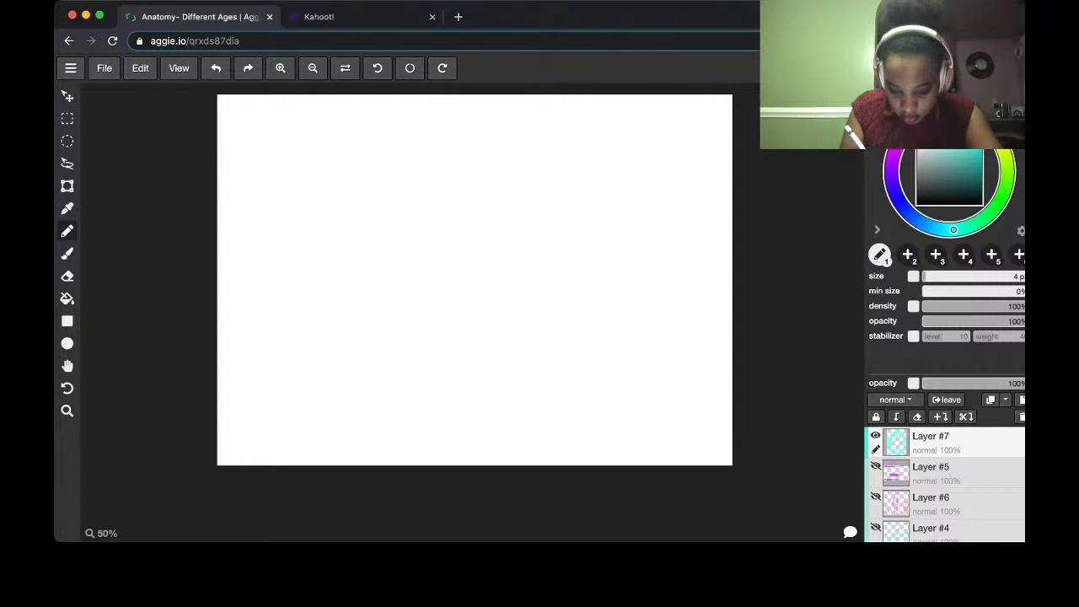
On Layer #7, sketch a tilted round head in cyan with a center line, curved eye line, ears and neck
mouse_move(402, 155)
mouse_down()
mouse_move(401, 197)
mouse_move(405, 154)
mouse_move(385, 187)
mouse_up()
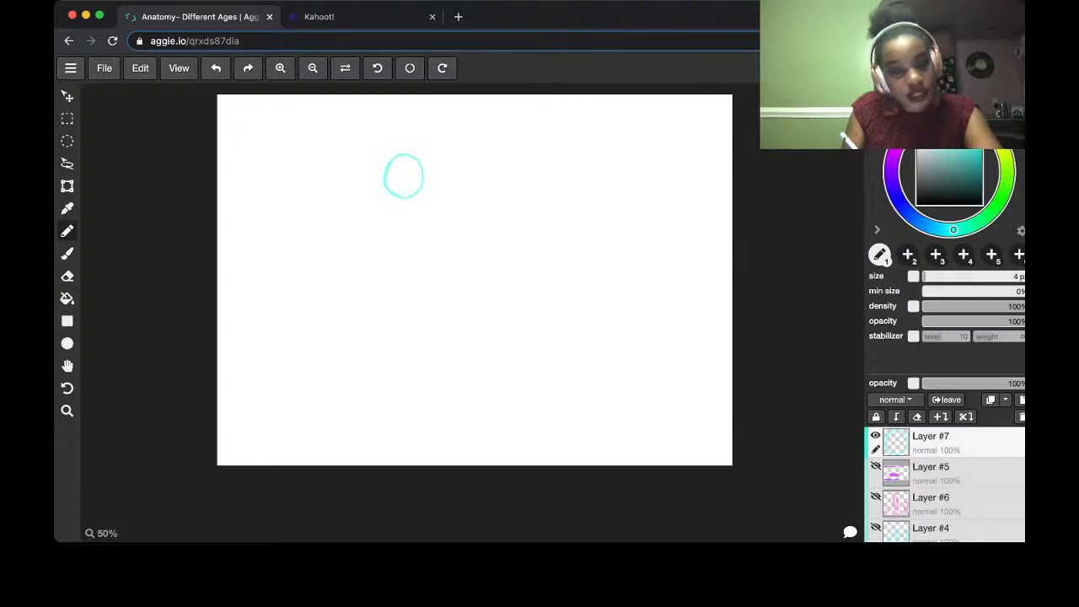
drag(401, 158, 383, 234)
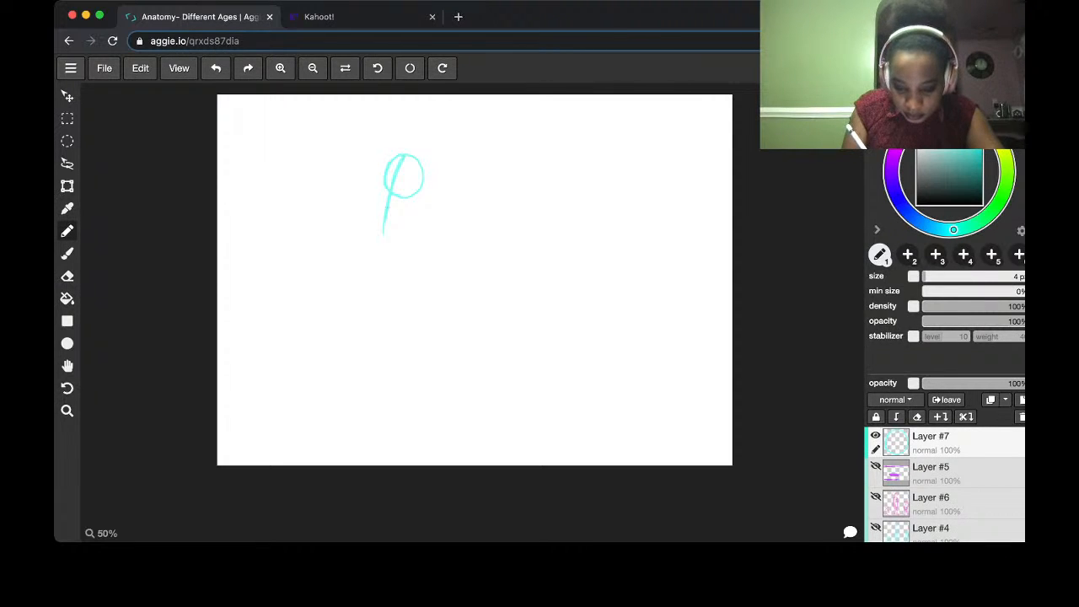
drag(401, 169, 421, 189)
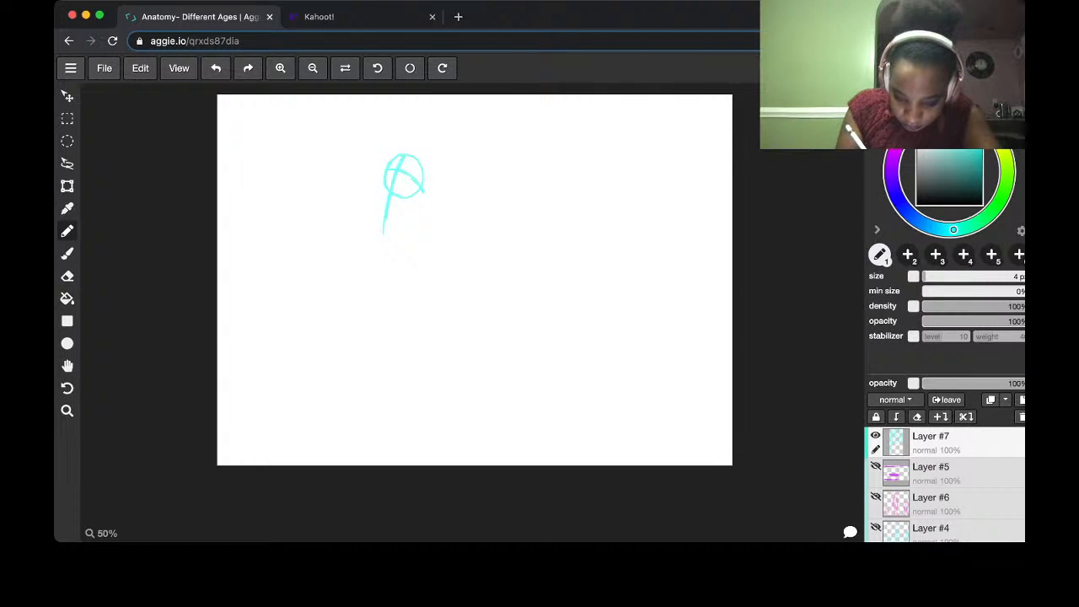
mouse_move(388, 166)
mouse_down()
mouse_move(382, 200)
mouse_move(408, 200)
mouse_move(437, 179)
mouse_move(424, 192)
mouse_up()
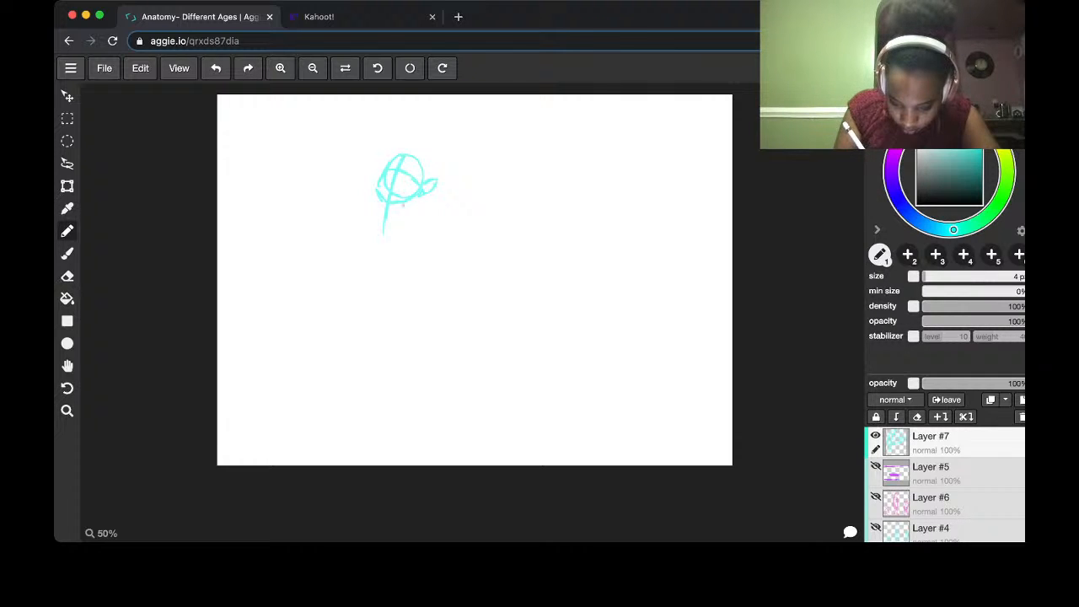
drag(409, 208, 416, 215)
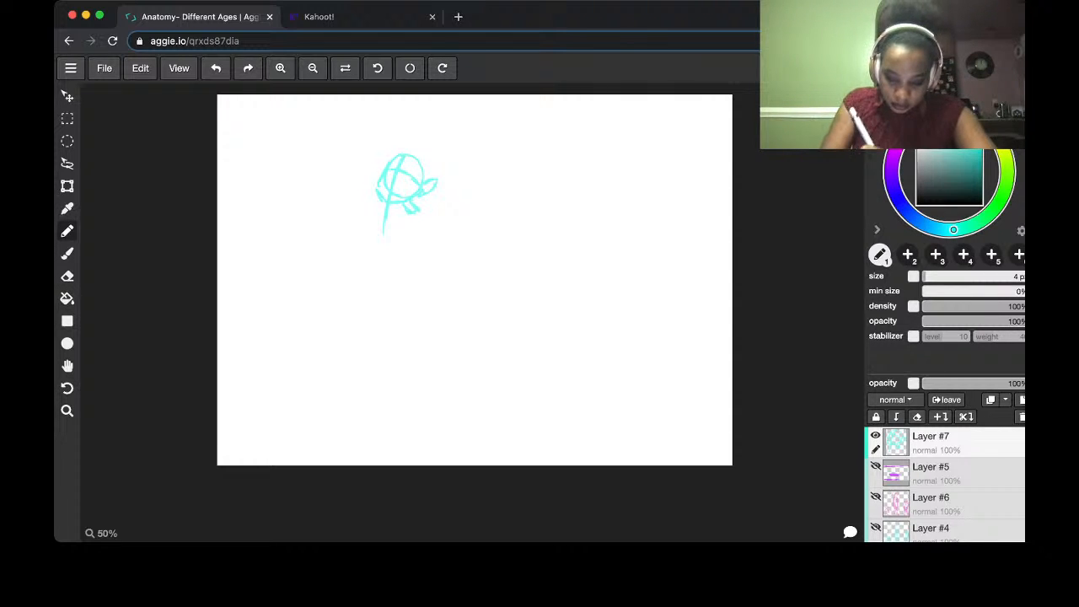
Sketch the figure's forward-leaning curved torso, rounded hip and long standing leg in cyan
mouse_move(405, 228)
mouse_down()
mouse_move(465, 277)
mouse_move(484, 278)
mouse_up()
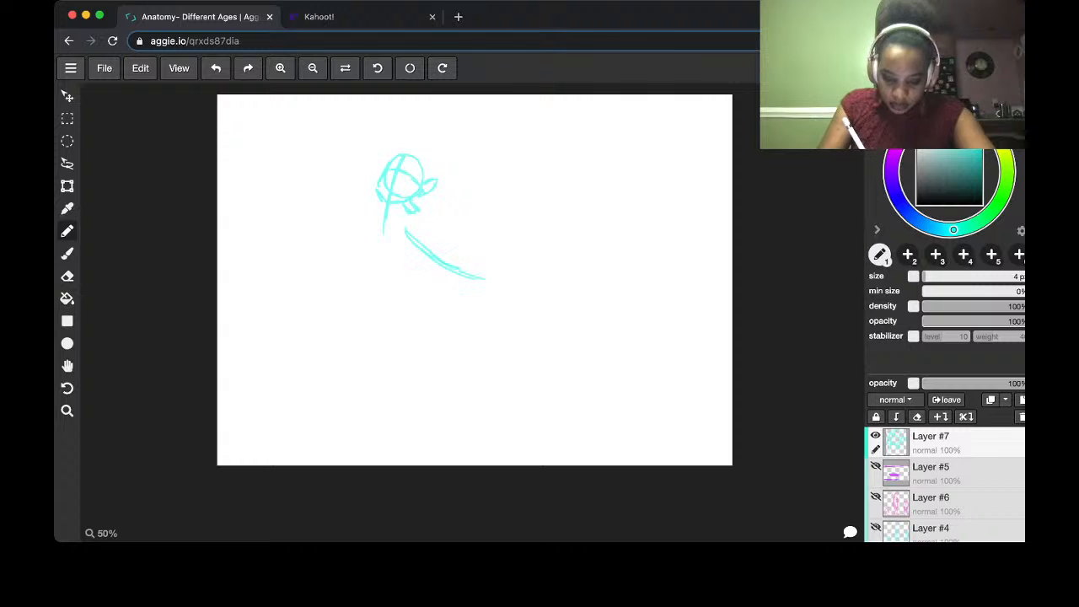
mouse_move(436, 216)
mouse_down()
mouse_move(457, 241)
mouse_move(489, 247)
mouse_move(493, 269)
mouse_up()
mouse_move(405, 234)
mouse_down()
mouse_move(440, 267)
mouse_move(486, 274)
mouse_move(494, 243)
mouse_move(504, 257)
mouse_move(475, 341)
mouse_up()
drag(477, 278, 501, 408)
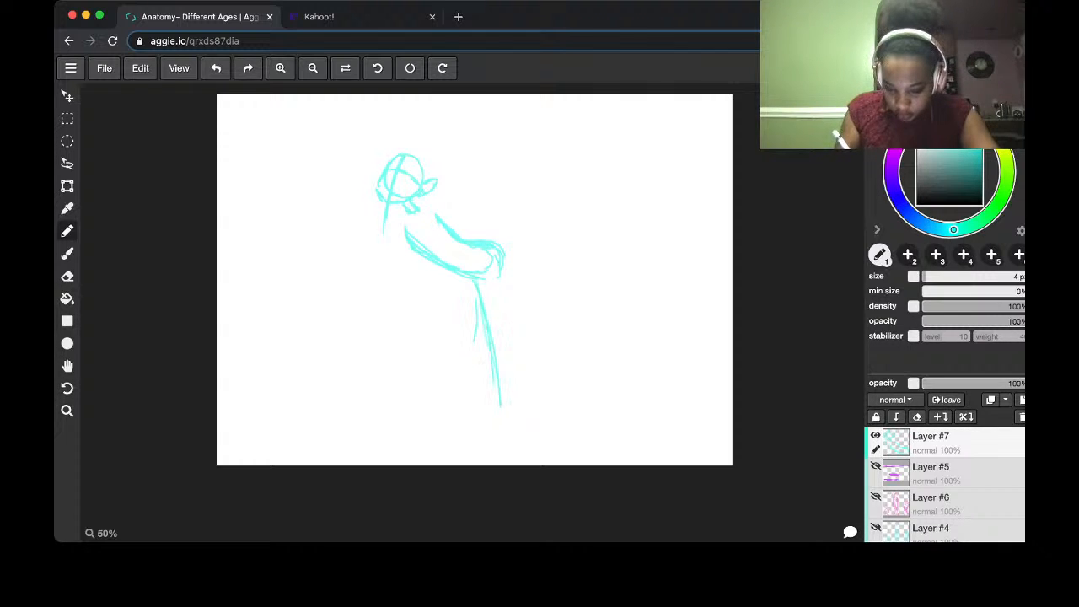
drag(484, 324, 498, 426)
drag(503, 283, 514, 444)
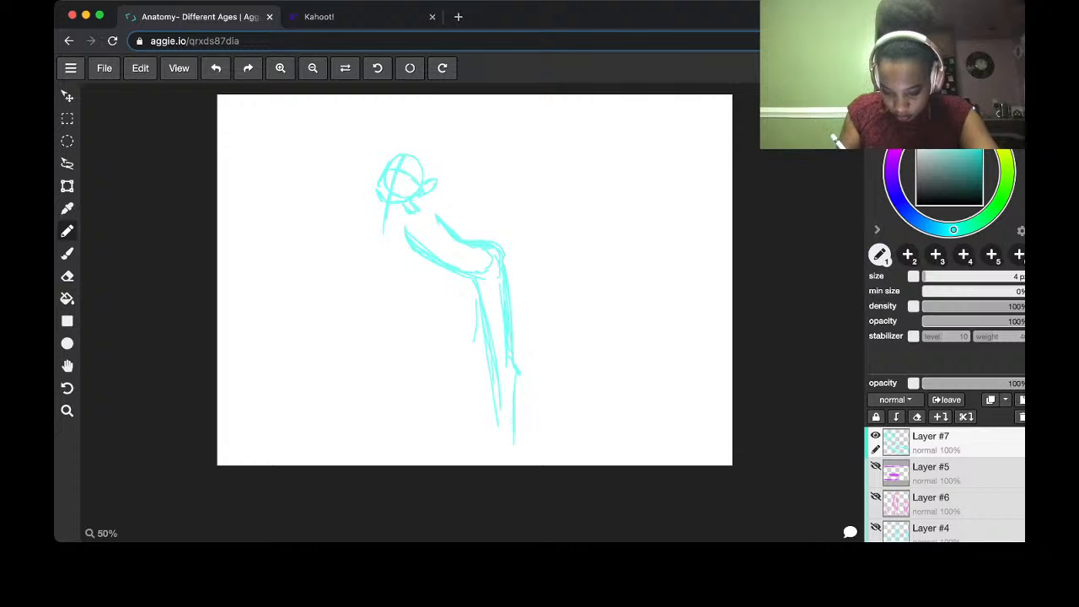
mouse_move(504, 380)
mouse_down()
mouse_move(498, 436)
mouse_move(501, 428)
mouse_up()
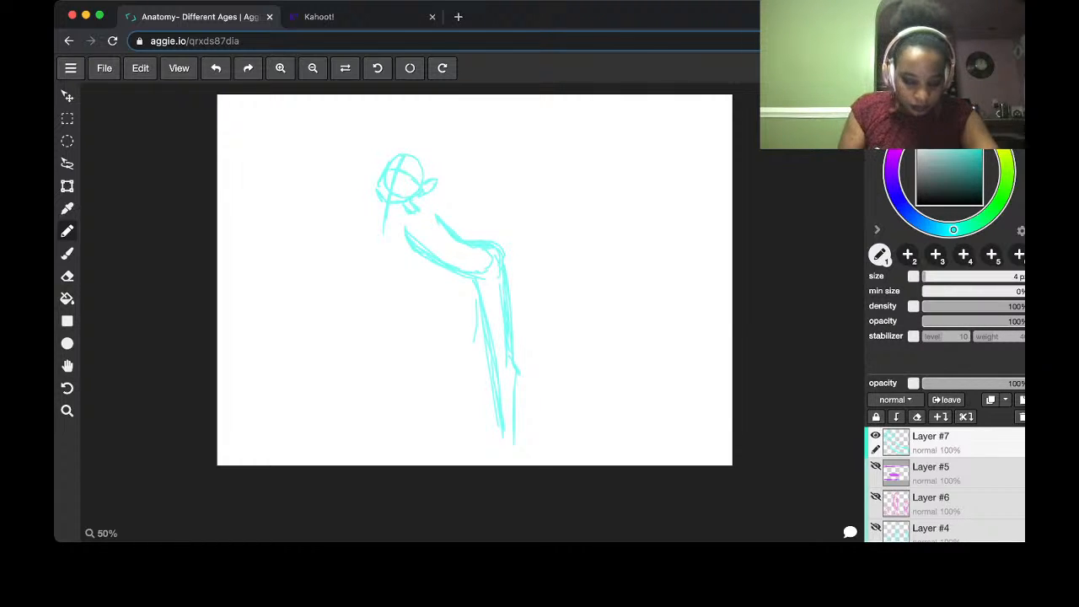
Scale the figure down to leave room beneath it, and sketch the standing leg's ankle and foot
key(ctrl+t)
mouse_move(521, 446)
mouse_down()
mouse_move(496, 385)
mouse_move(461, 421)
mouse_up()
key(b)
mouse_move(491, 386)
mouse_down()
mouse_move(484, 412)
mouse_move(449, 420)
mouse_move(449, 409)
mouse_up()
key(e)
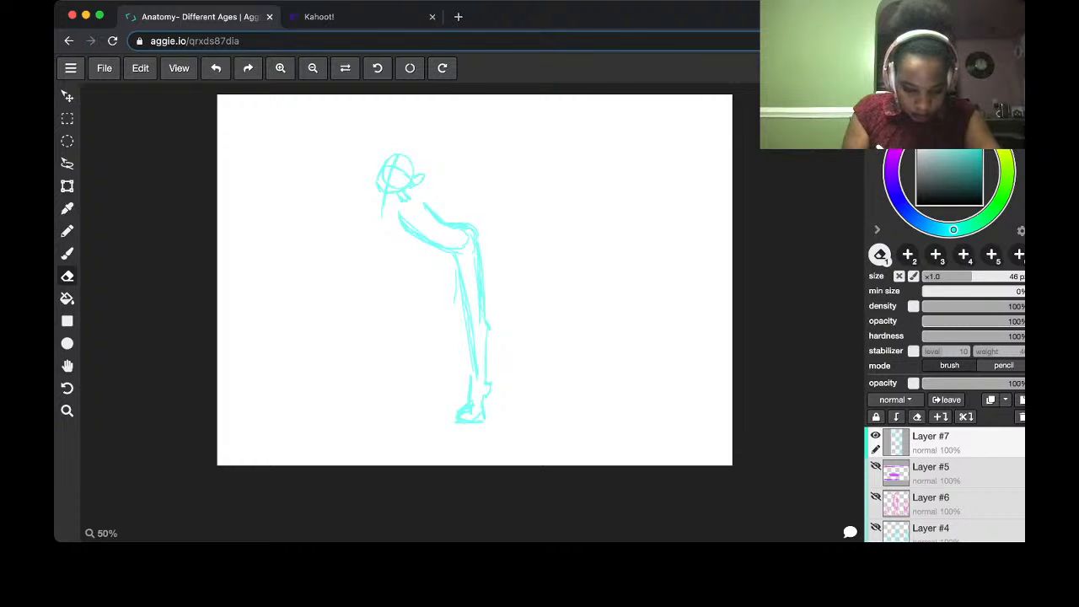
key(p)
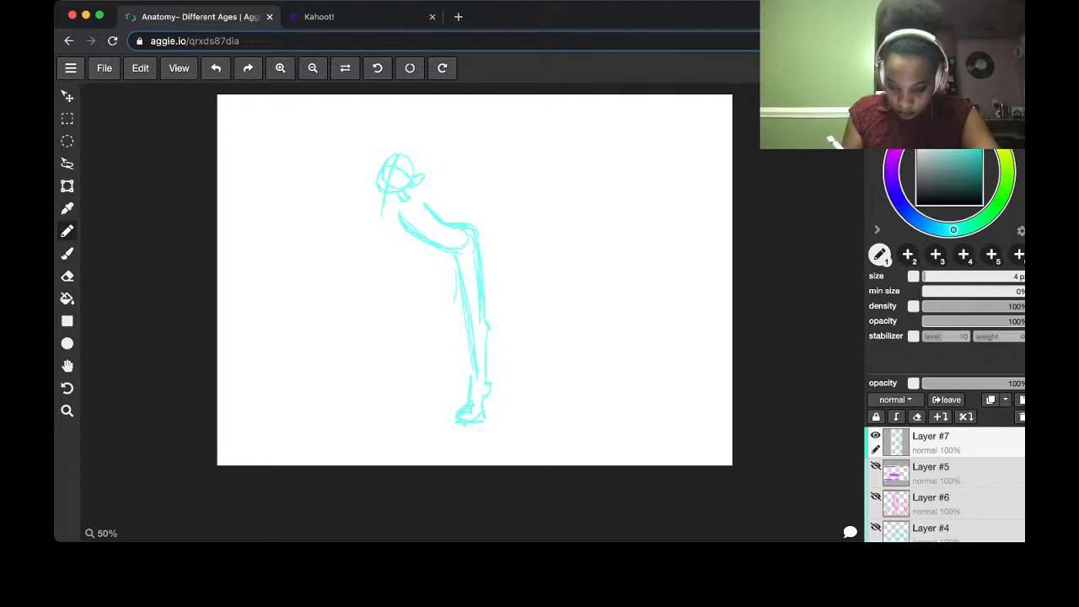
Sketch the second leg extending straight back from the hip, slightly below horizontal, with a knee and pointed foot
drag(468, 247, 537, 297)
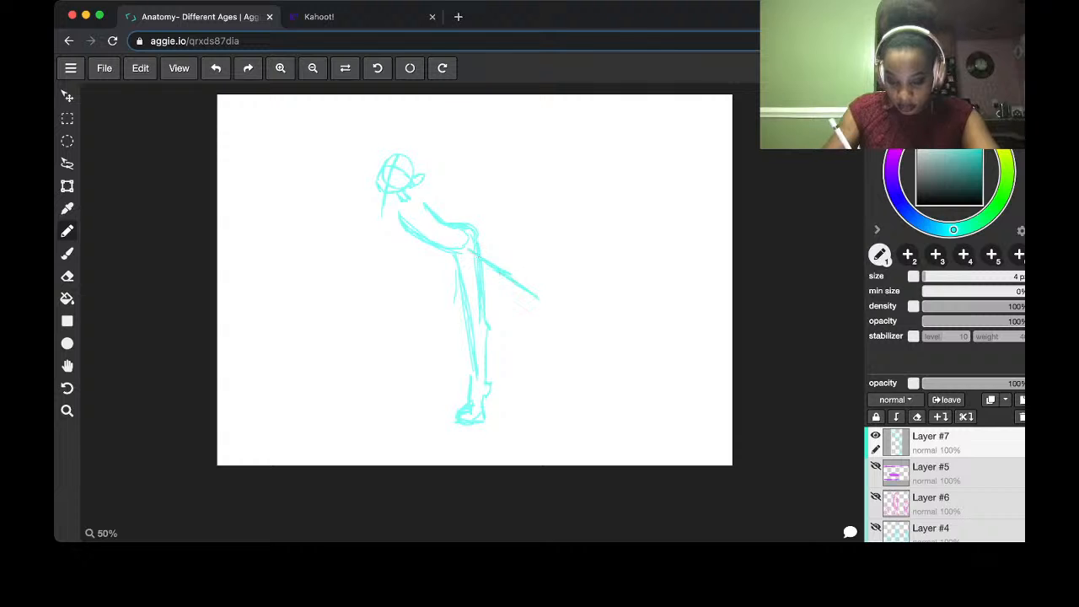
key(ctrl+z)
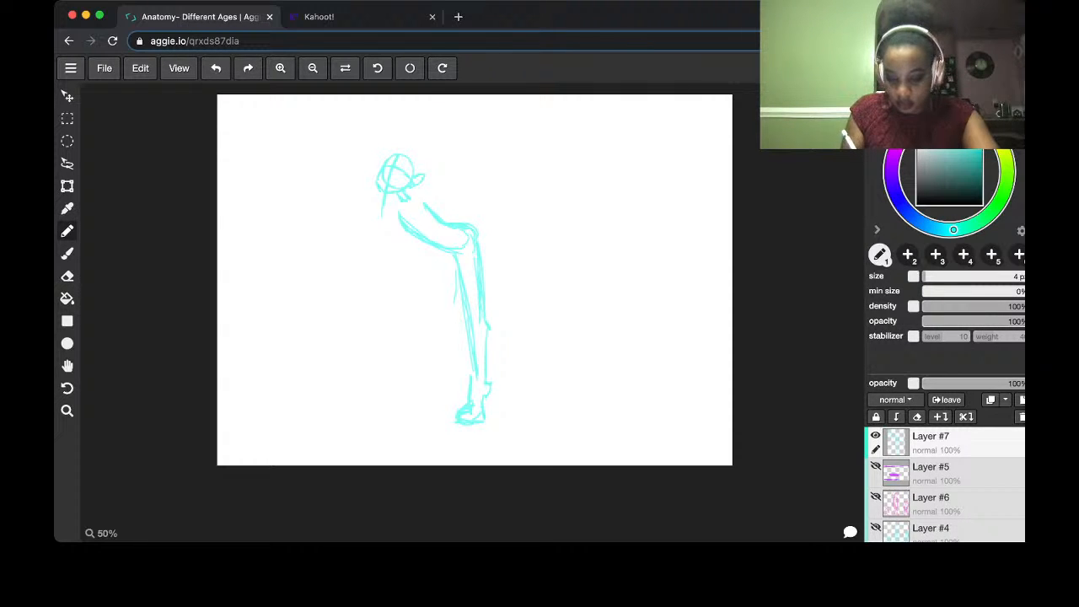
mouse_move(479, 251)
mouse_down()
mouse_move(553, 258)
mouse_move(613, 291)
mouse_up()
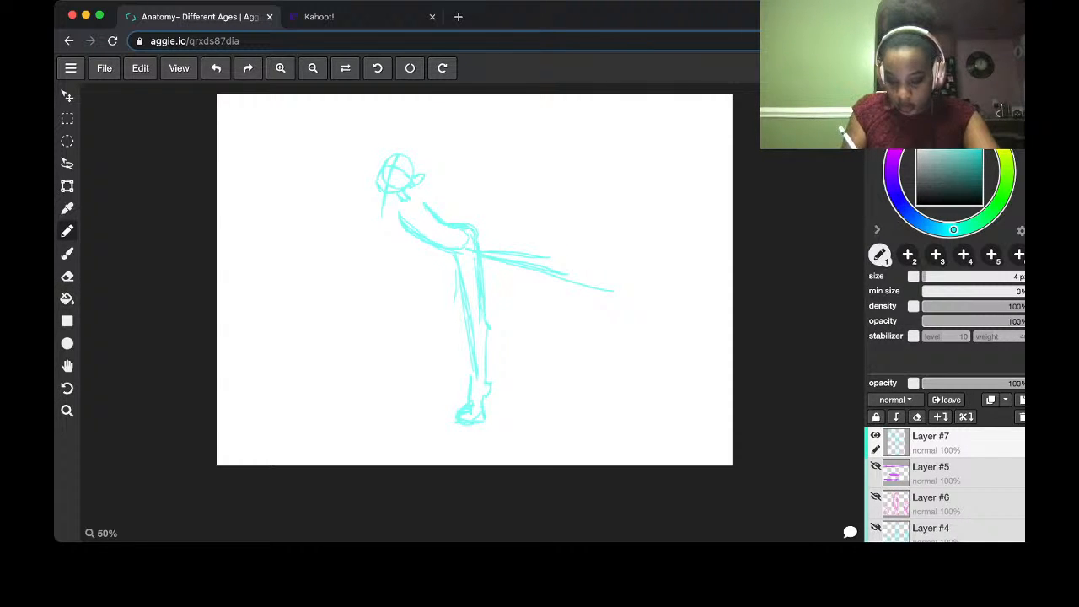
mouse_move(477, 232)
mouse_down()
mouse_move(603, 257)
mouse_move(580, 255)
mouse_move(616, 273)
mouse_move(627, 247)
mouse_move(664, 278)
mouse_move(619, 269)
mouse_move(669, 278)
mouse_up()
mouse_move(617, 270)
mouse_down()
mouse_move(634, 271)
mouse_move(632, 257)
mouse_up()
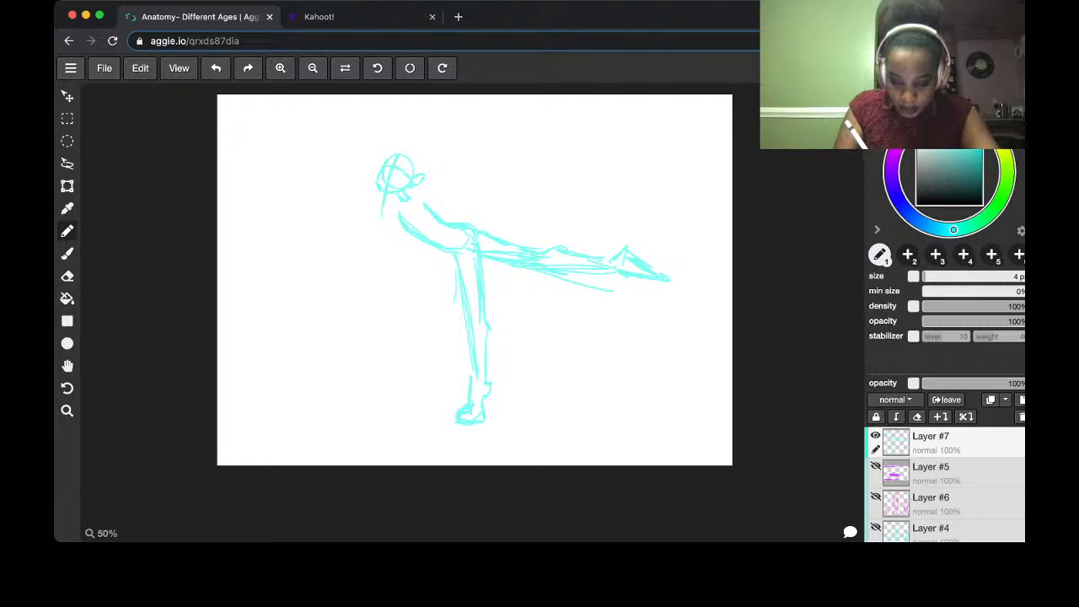
Sketch the front arm reaching forward and down from a round shoulder joint, ending in a flat hand with fingers
mouse_move(390, 204)
mouse_down()
mouse_move(400, 210)
mouse_move(325, 262)
mouse_up()
mouse_move(392, 217)
mouse_down()
mouse_move(362, 251)
mouse_move(275, 278)
mouse_up()
mouse_move(304, 278)
mouse_down()
mouse_move(286, 282)
mouse_move(324, 280)
mouse_up()
drag(310, 271, 330, 282)
drag(309, 272, 283, 273)
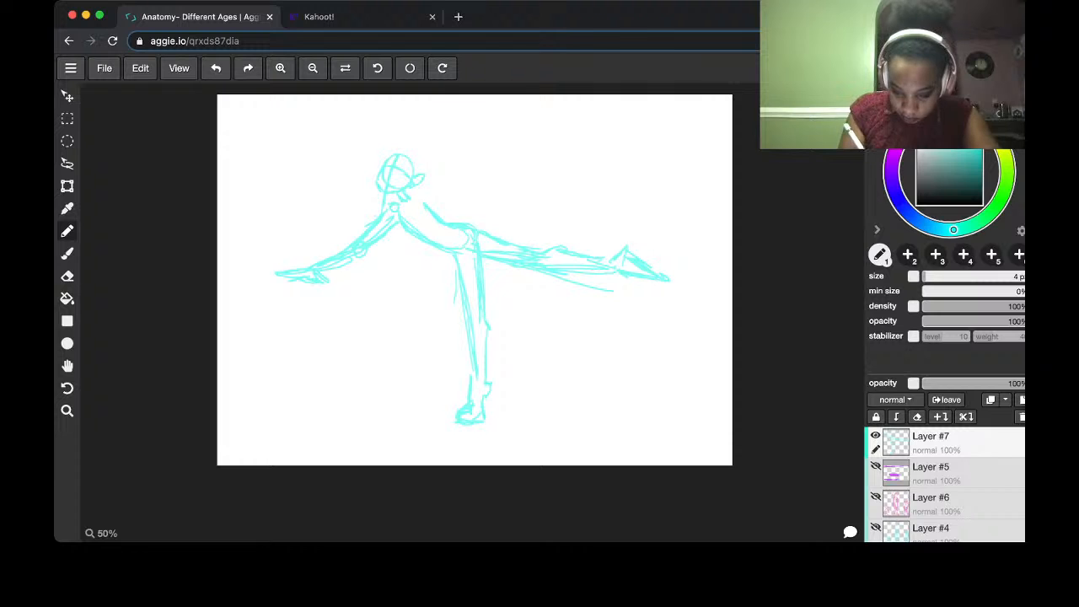
Sketch the other arm raised up and back with an open hand, and erase the stray line beneath the extended leg
mouse_move(420, 196)
mouse_down()
mouse_move(455, 190)
mouse_move(473, 172)
mouse_move(415, 207)
mouse_move(426, 213)
mouse_move(501, 141)
mouse_up()
mouse_move(501, 142)
mouse_down()
mouse_move(469, 177)
mouse_move(509, 138)
mouse_move(511, 118)
mouse_move(516, 129)
mouse_move(544, 111)
mouse_move(529, 121)
mouse_move(558, 117)
mouse_move(512, 144)
mouse_up()
drag(511, 145, 561, 126)
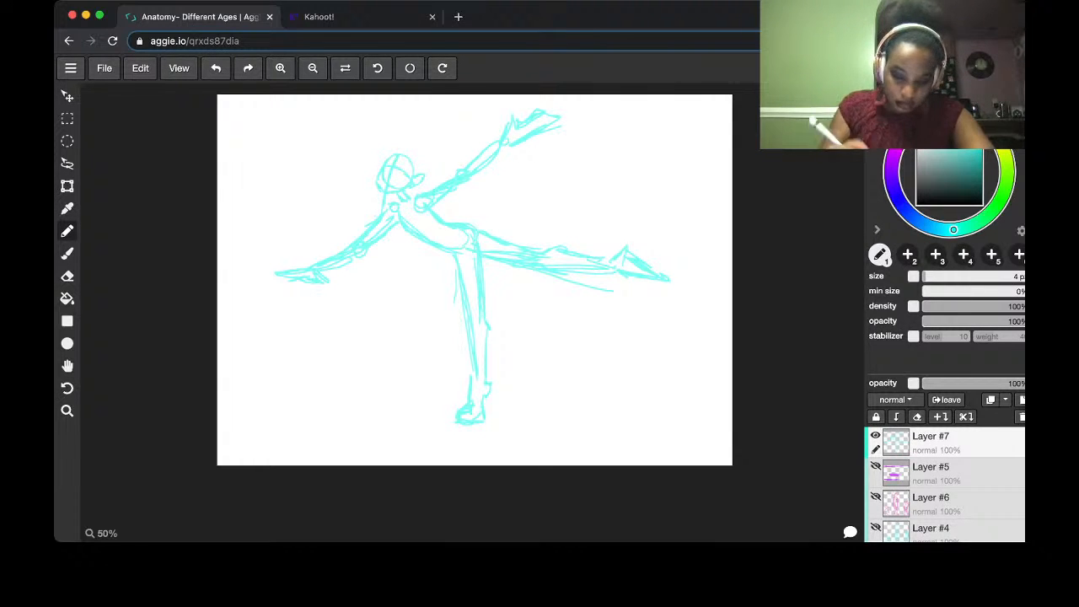
key(e)
mouse_move(567, 292)
mouse_down()
mouse_move(601, 289)
mouse_move(515, 272)
mouse_move(567, 283)
mouse_up()
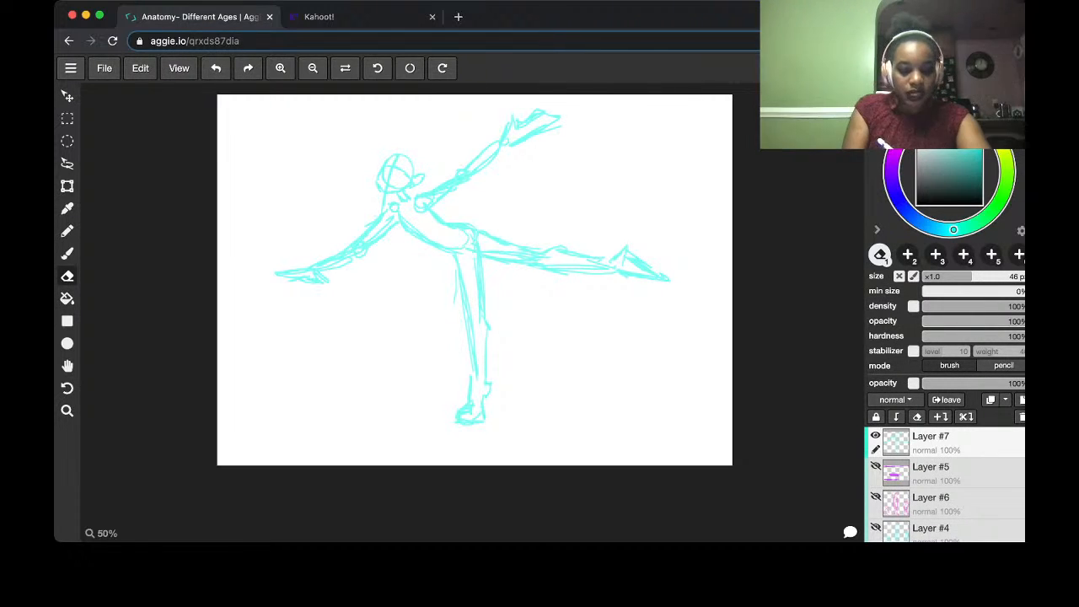
Select the leg extended behind the figure with a freehand selection, scale it down slightly from the foot end, and deselect
key(l)
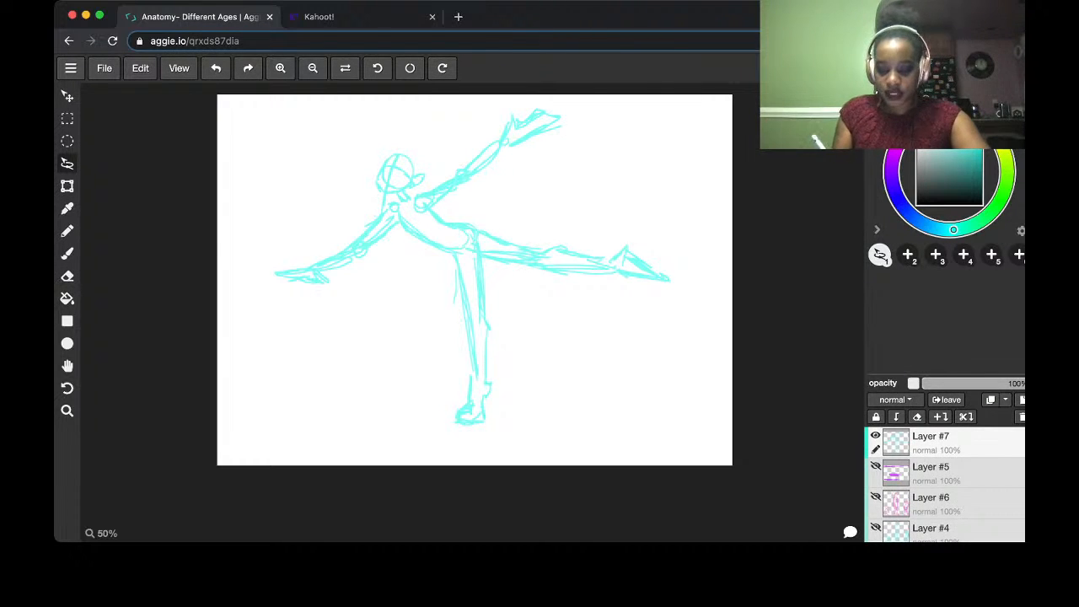
mouse_move(664, 223)
mouse_down()
mouse_move(680, 287)
mouse_move(589, 321)
mouse_move(520, 308)
mouse_move(550, 211)
mouse_up()
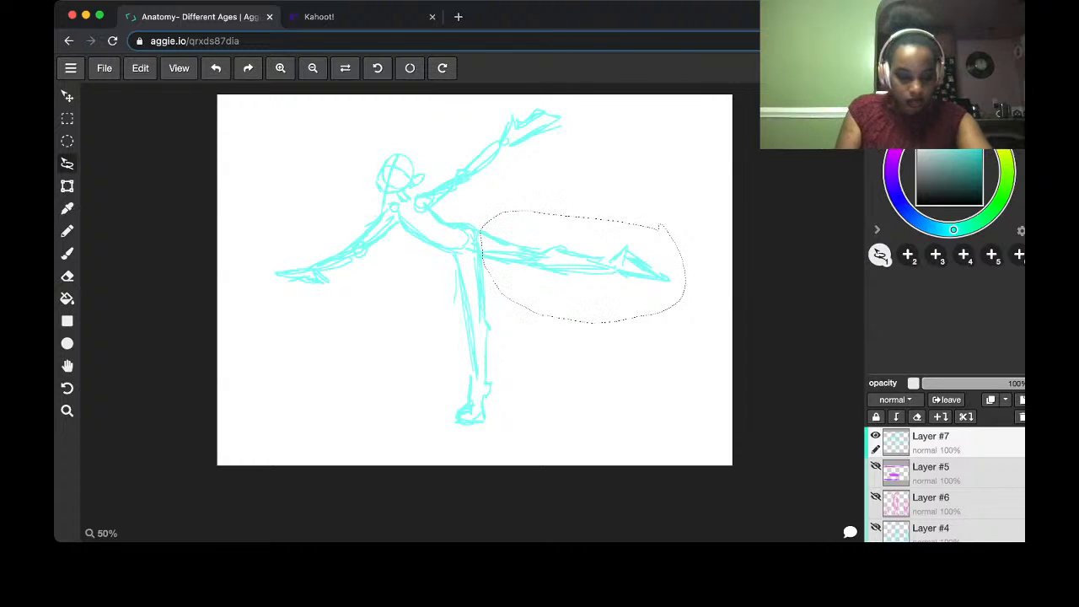
key(t)
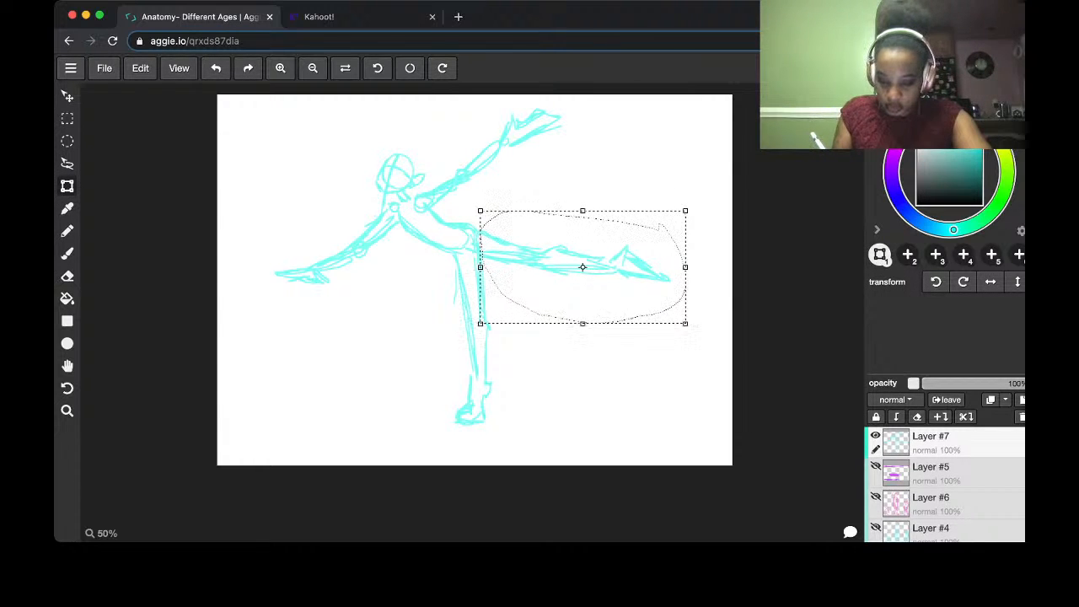
drag(685, 323, 672, 315)
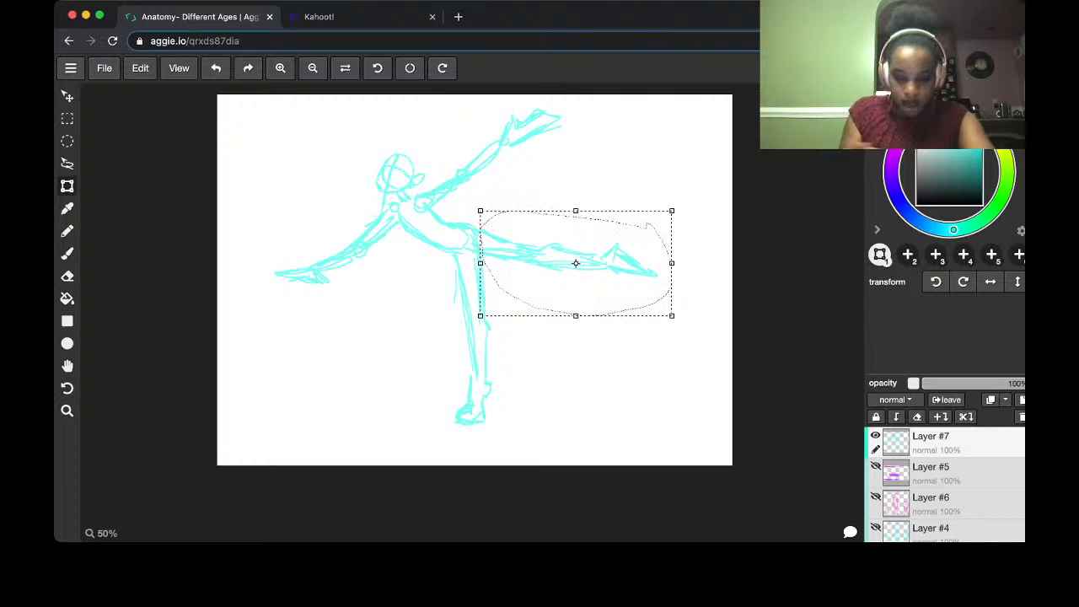
key(b)
key(l)
key(ctrl+d)
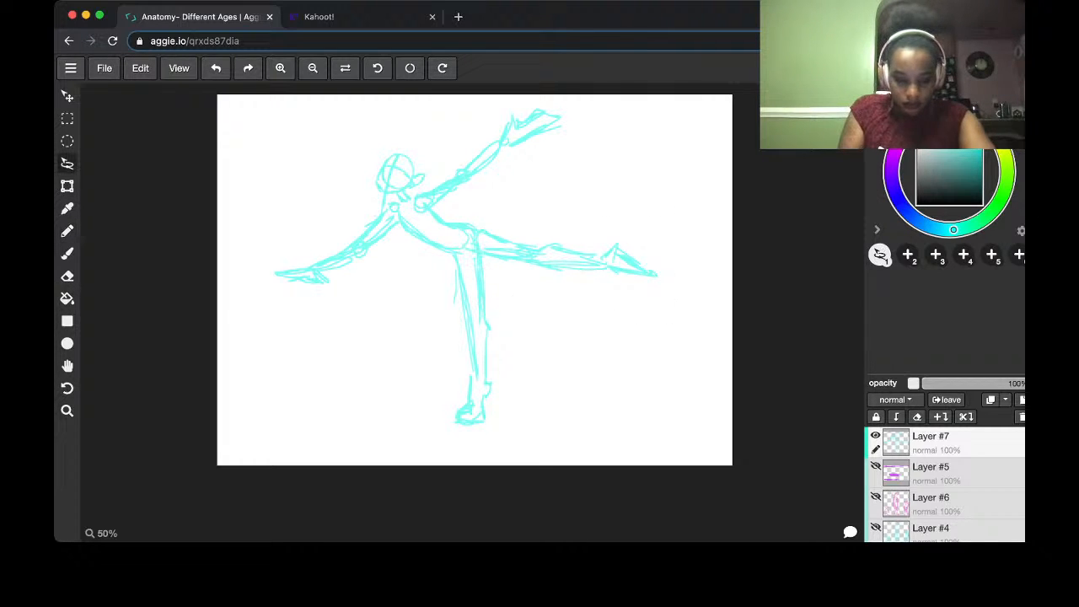
Erase the fingers of the raised rear hand and redraw the hand shorter
key(b)
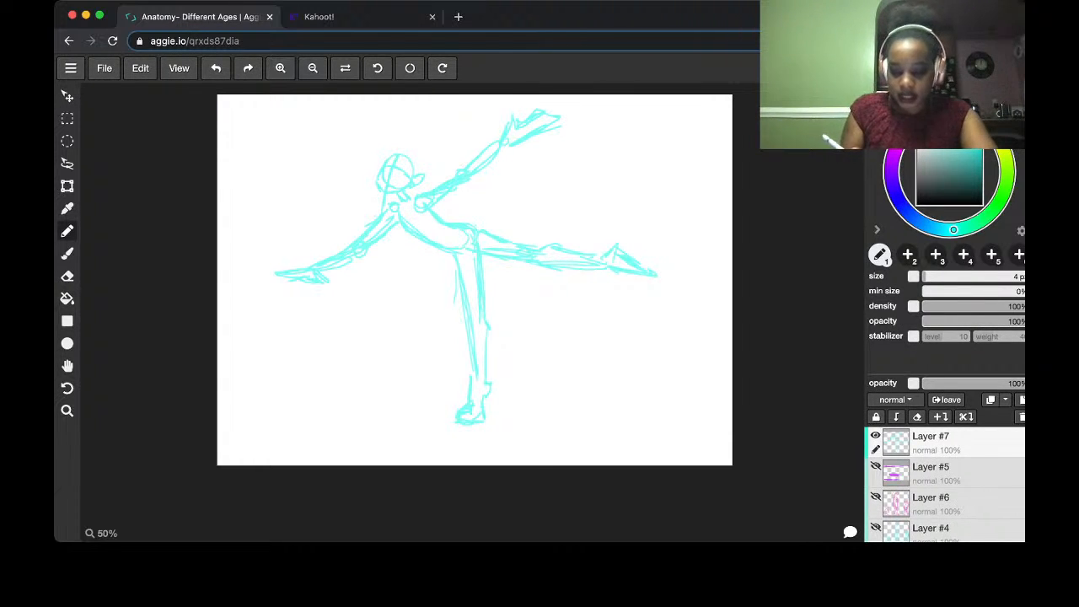
key(e)
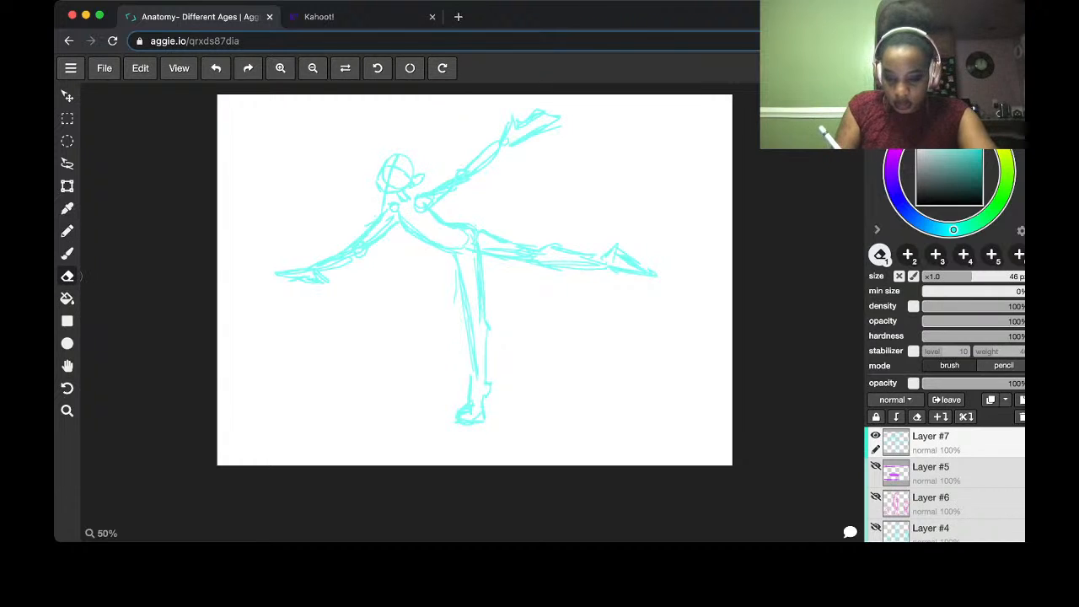
mouse_move(510, 113)
mouse_down()
mouse_move(525, 142)
mouse_move(559, 118)
mouse_up()
key(b)
mouse_move(502, 137)
mouse_down()
mouse_move(516, 123)
mouse_move(531, 123)
mouse_move(506, 145)
mouse_move(532, 133)
mouse_move(528, 122)
mouse_up()
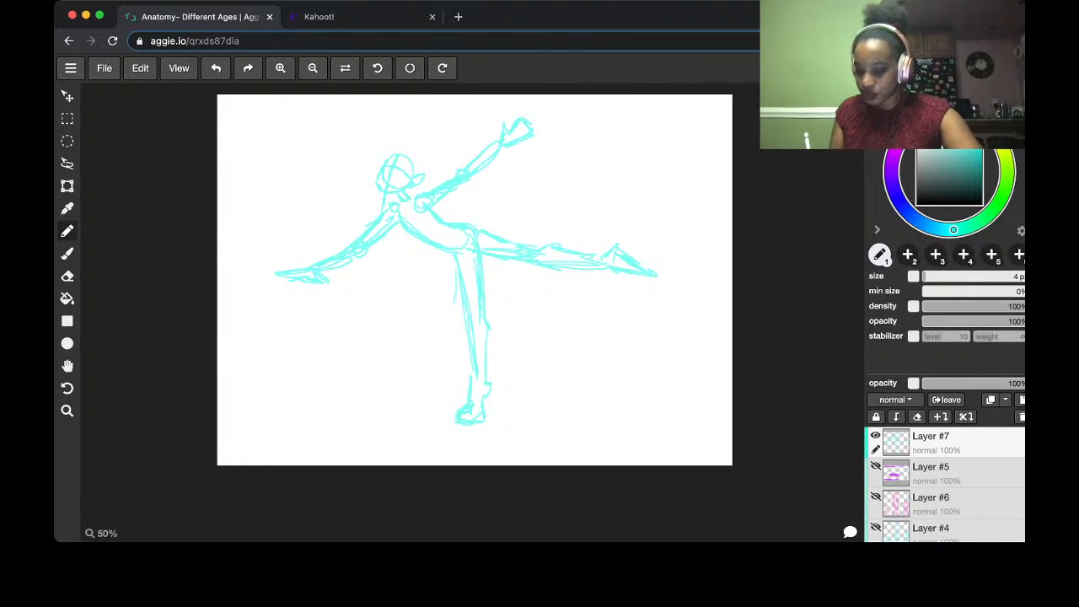
Add a new layer above the sketch and draw magenta head-length brackets beside the head and the upper chest
key(ctrl+shift+n)
click(915, 126)
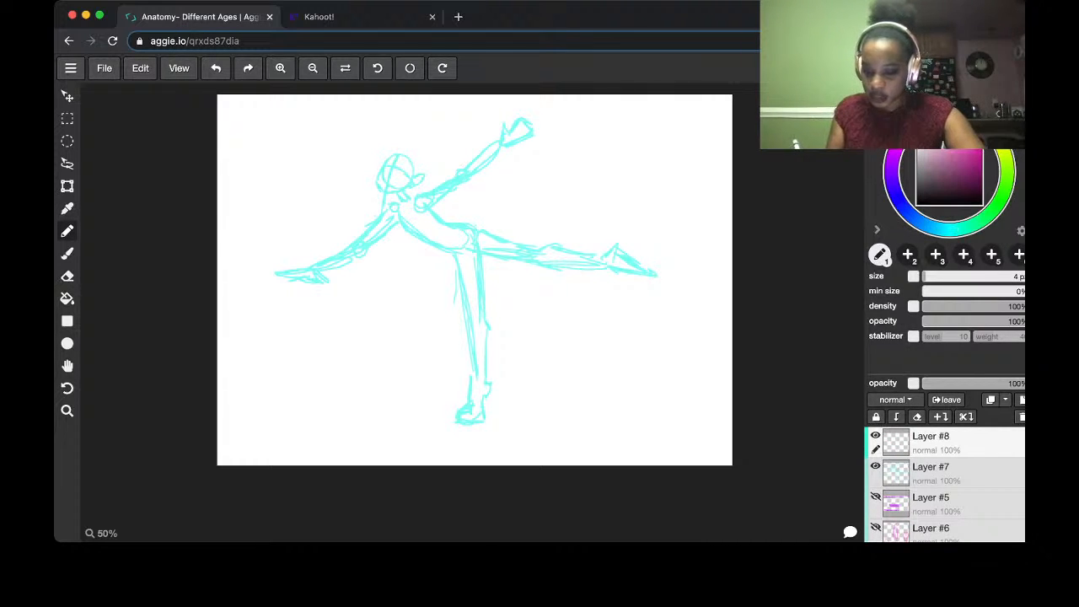
mouse_move(390, 151)
mouse_down()
mouse_move(362, 183)
mouse_move(374, 191)
mouse_up()
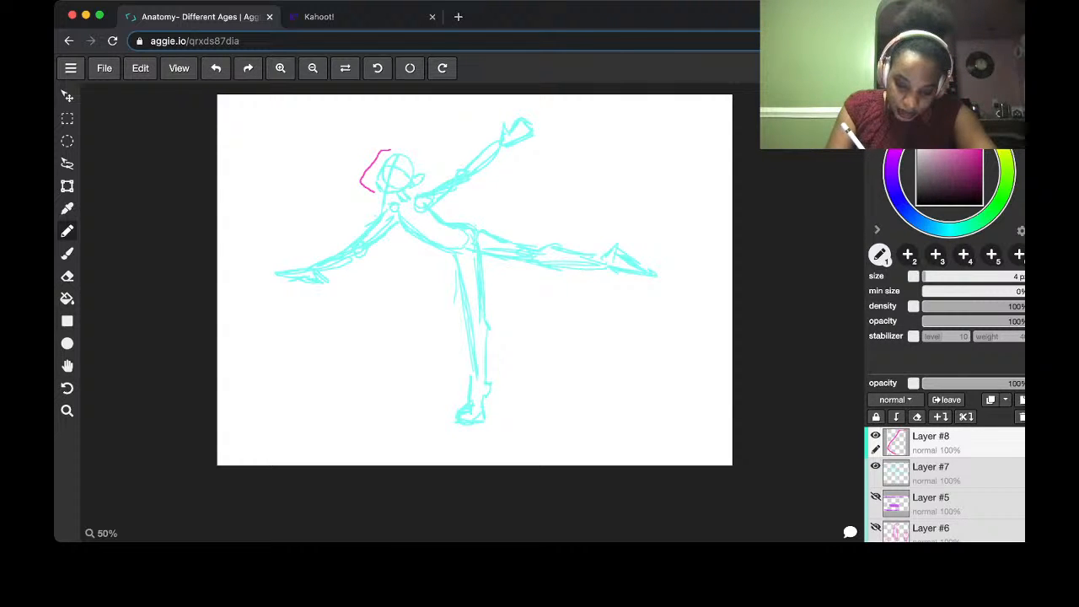
mouse_move(381, 197)
mouse_down()
mouse_move(371, 210)
mouse_move(403, 240)
mouse_up()
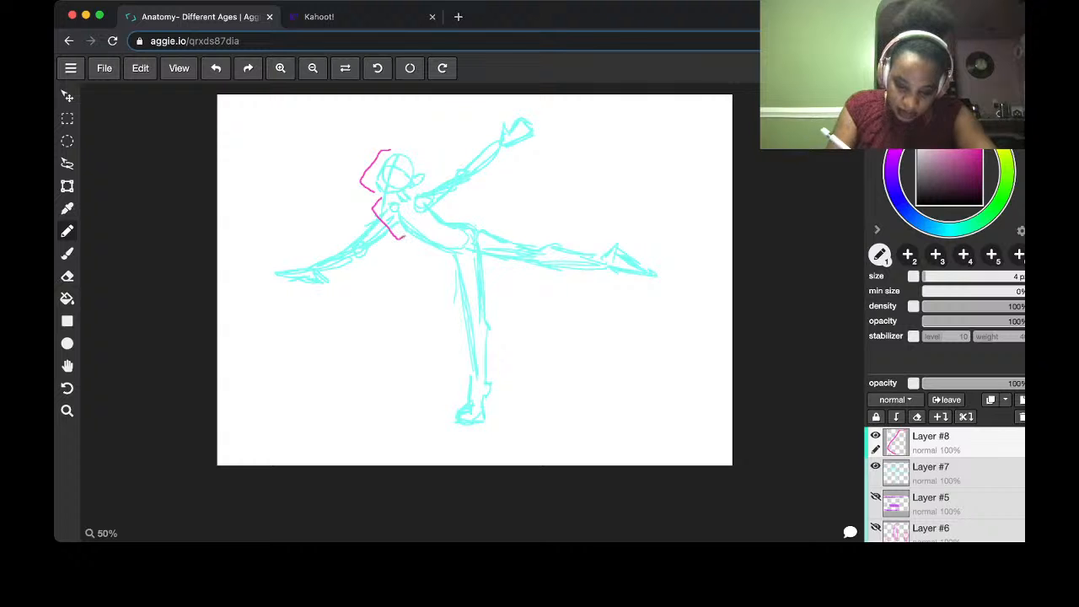
mouse_move(404, 244)
mouse_down()
mouse_move(432, 265)
mouse_move(442, 258)
mouse_up()
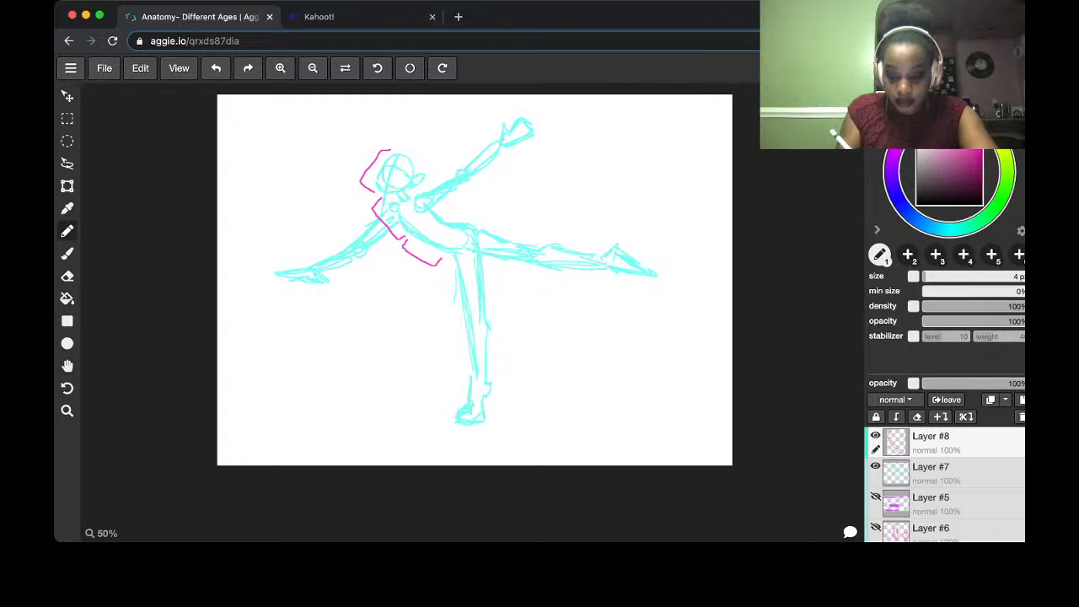
mouse_move(442, 259)
mouse_down()
mouse_move(442, 295)
mouse_move(456, 296)
mouse_move(444, 305)
mouse_move(445, 335)
mouse_move(464, 338)
mouse_move(448, 349)
mouse_move(470, 377)
mouse_move(445, 382)
mouse_move(452, 417)
mouse_up()
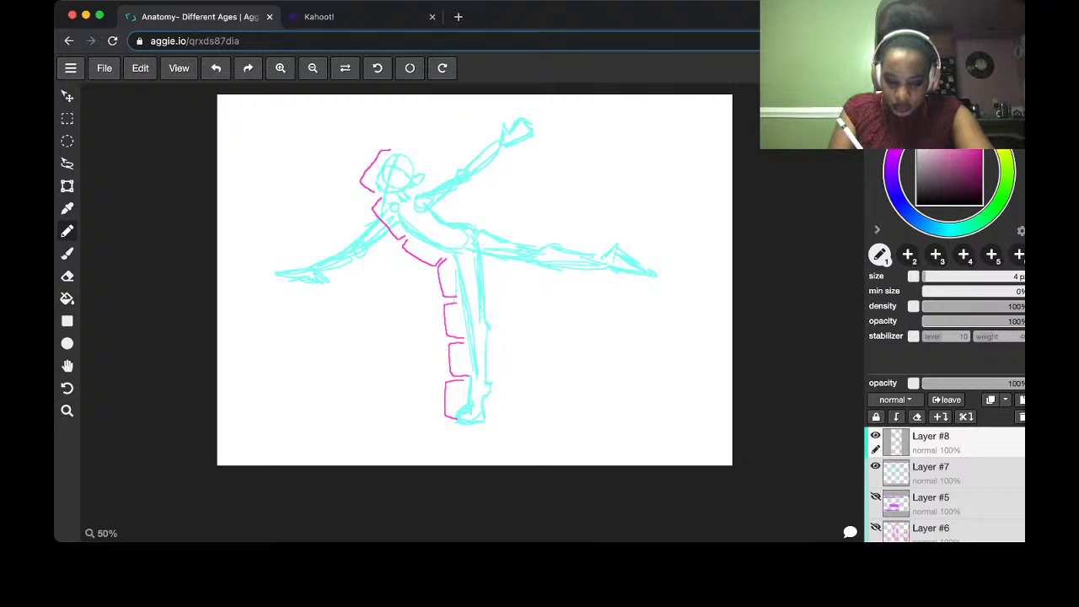
drag(408, 185, 437, 206)
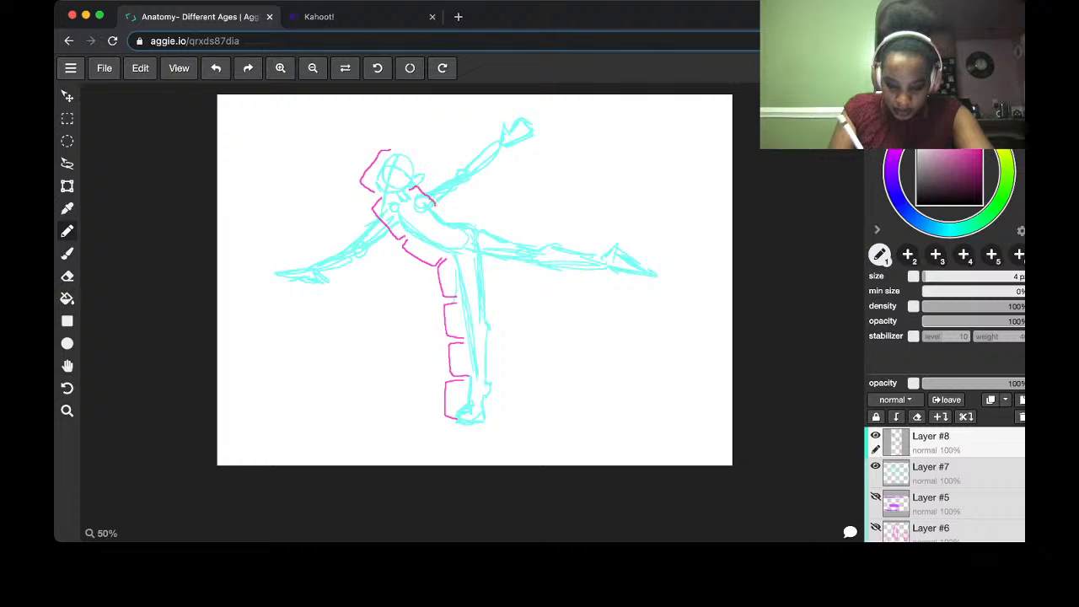
key(ctrl+z)
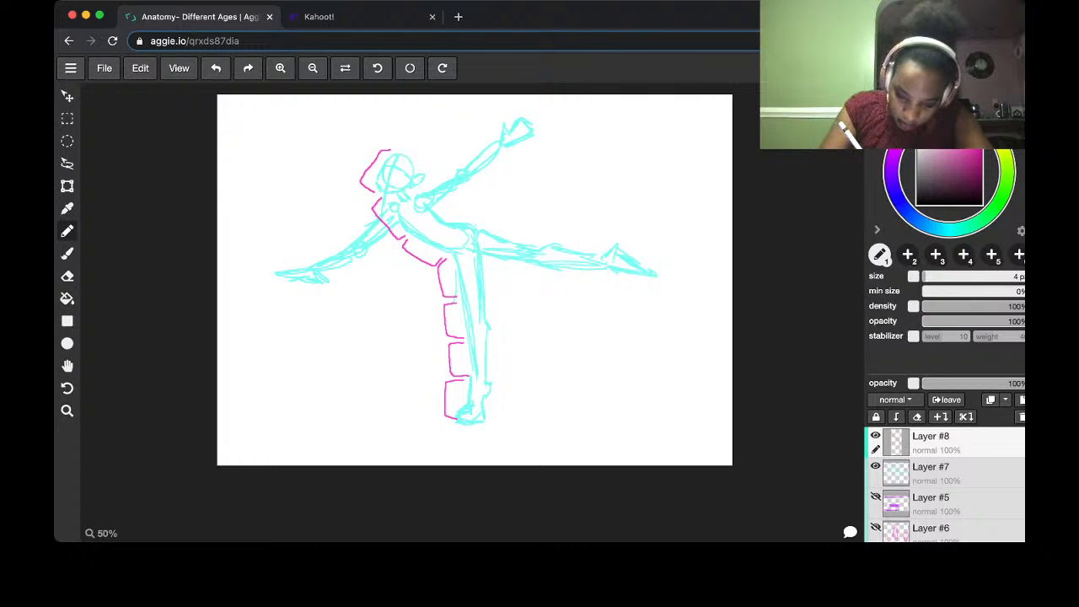
mouse_move(413, 191)
mouse_down()
mouse_move(423, 180)
mouse_move(445, 206)
mouse_move(468, 206)
mouse_move(470, 224)
mouse_up()
key(ctrl+z)
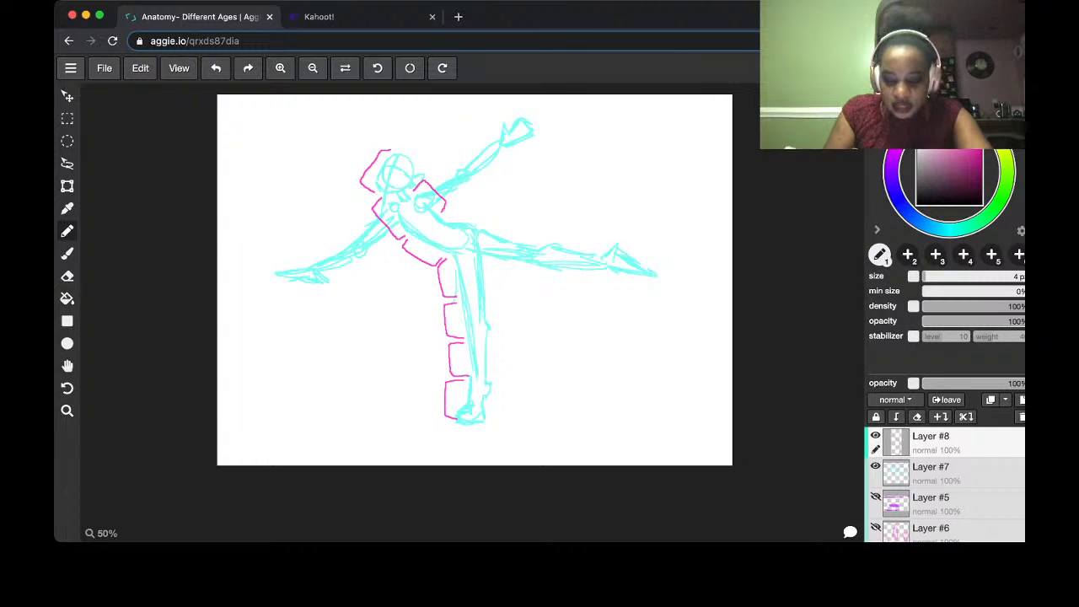
key(ctrl+z)
key(ctrl+z)
key(ctrl+z)
key(ctrl+z)
key(ctrl+z)
key(ctrl+z)
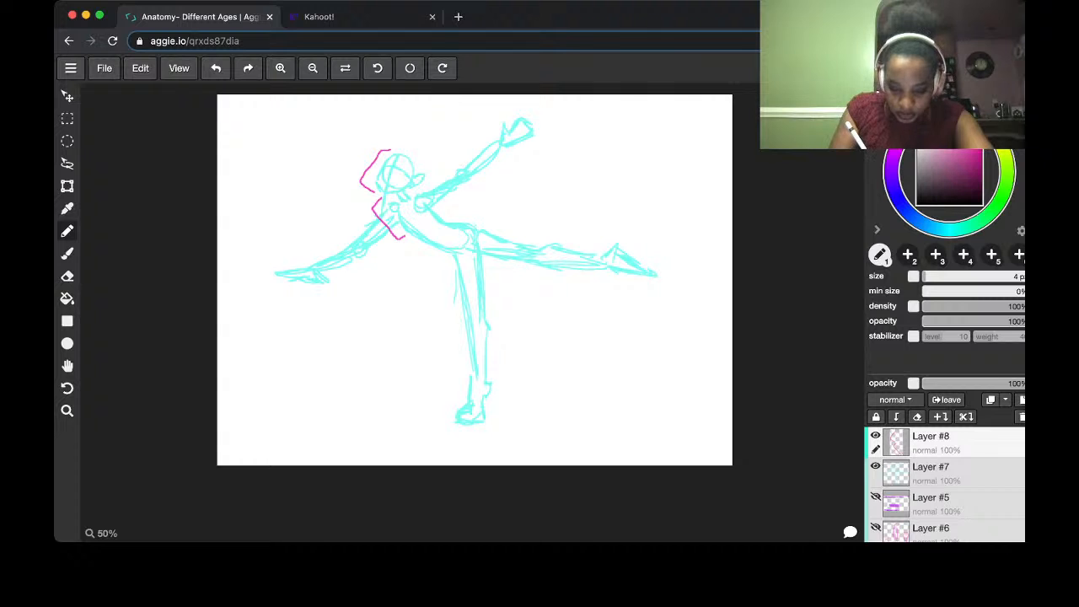
Continue the magenta head-length brackets from the chest along the belly and down the front of the standing leg to the foot
mouse_move(404, 240)
mouse_down()
mouse_move(425, 263)
mouse_move(436, 253)
mouse_move(440, 287)
mouse_up()
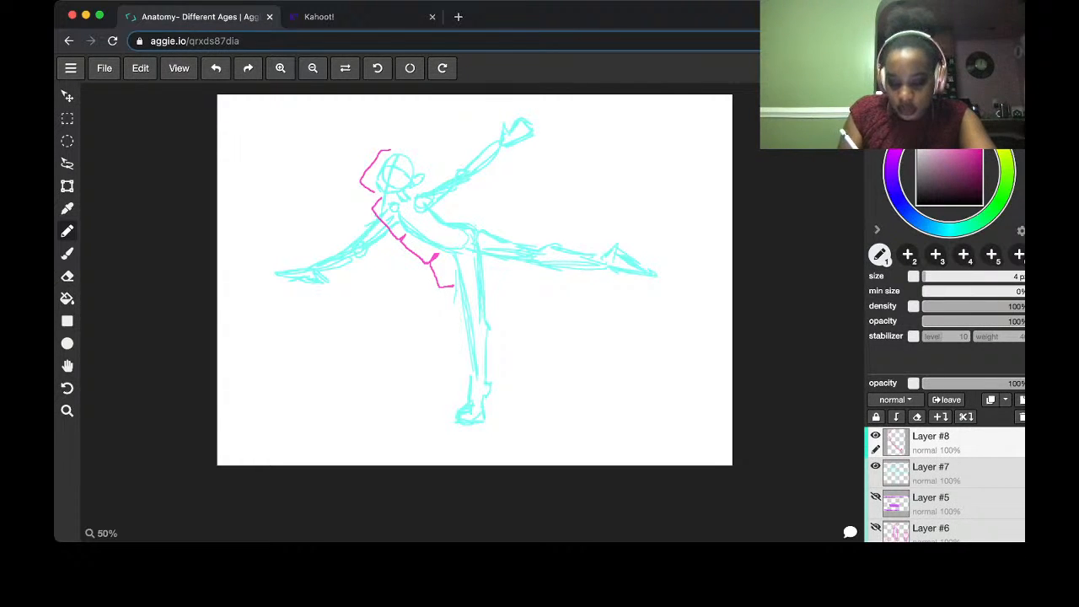
mouse_move(441, 288)
mouse_down()
mouse_move(442, 312)
mouse_move(457, 318)
mouse_move(446, 343)
mouse_move(466, 345)
mouse_up()
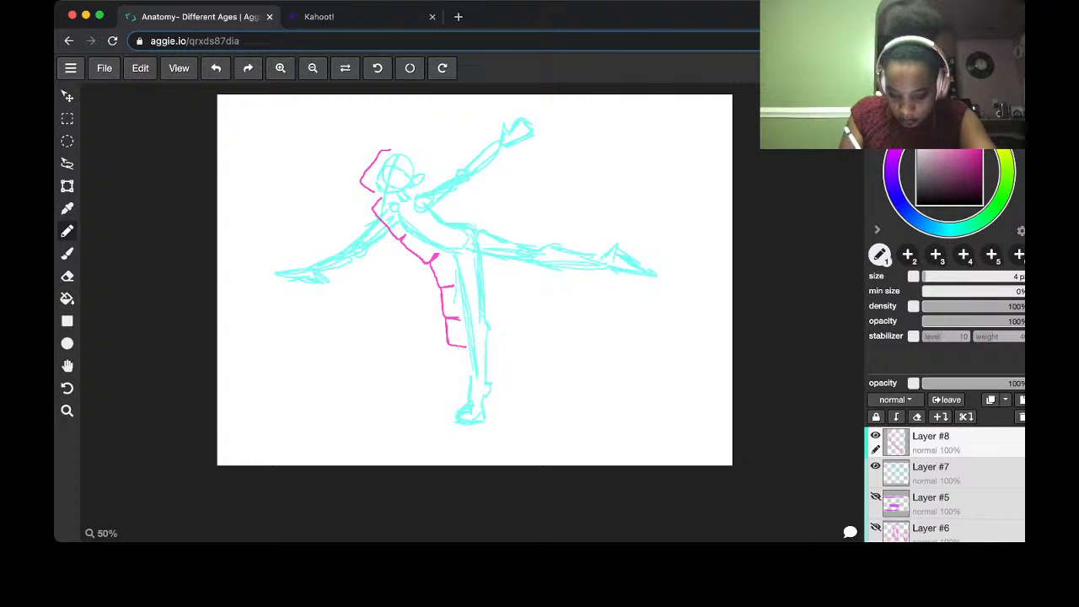
key(super+z)
key(super+z)
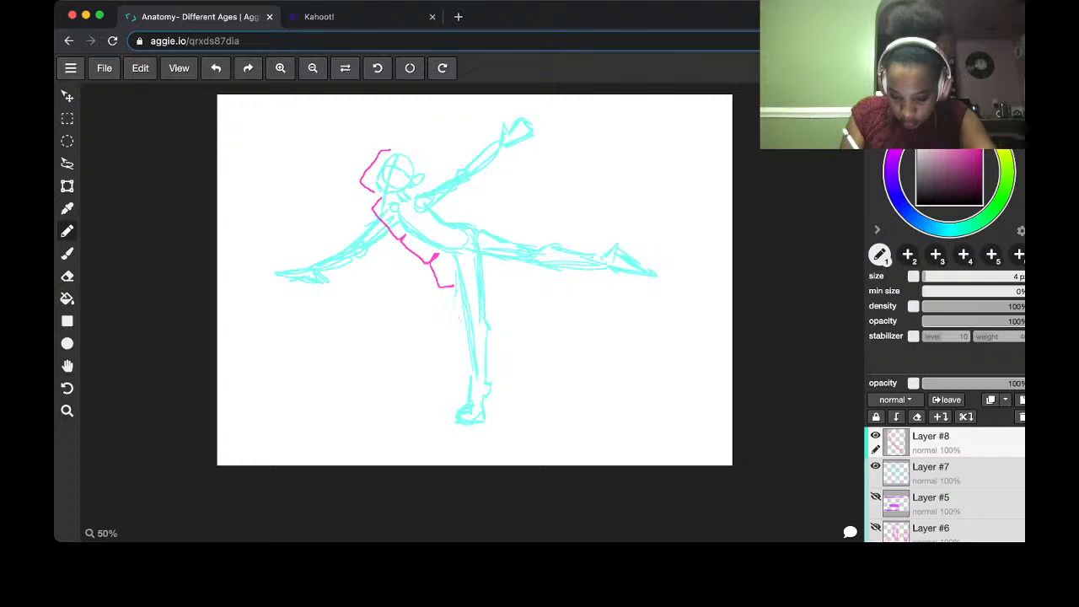
mouse_move(439, 288)
mouse_down()
mouse_move(444, 319)
mouse_move(461, 321)
mouse_move(446, 344)
mouse_move(446, 358)
mouse_move(464, 359)
mouse_move(448, 392)
mouse_move(465, 396)
mouse_move(452, 424)
mouse_move(438, 422)
mouse_up()
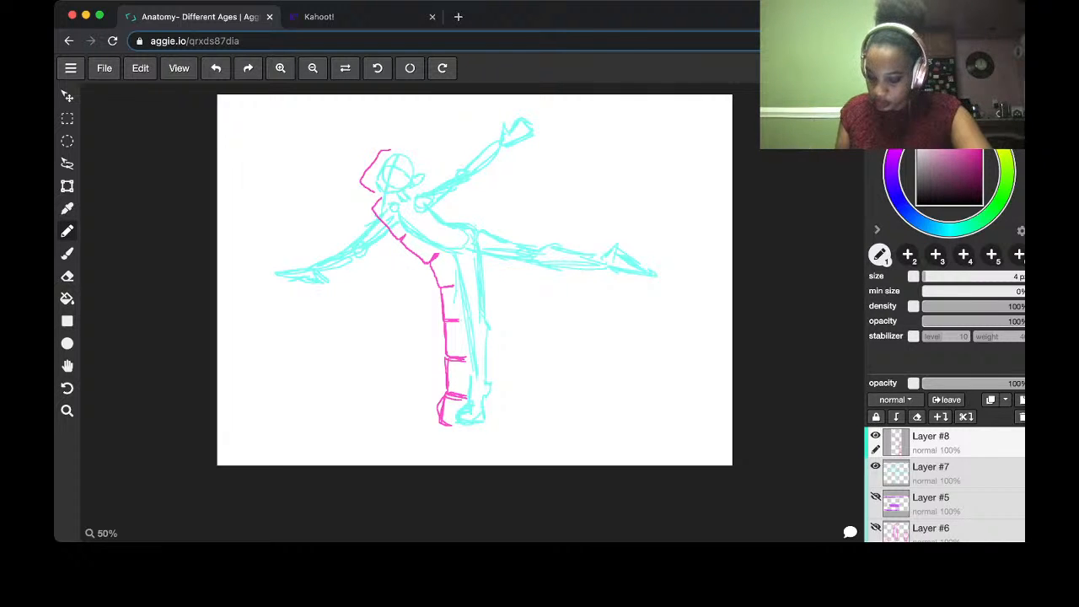
Add a new layer directly above Layer #7, choose blue as the drawing color, and hide the magenta bracket layer
double_click(930, 466)
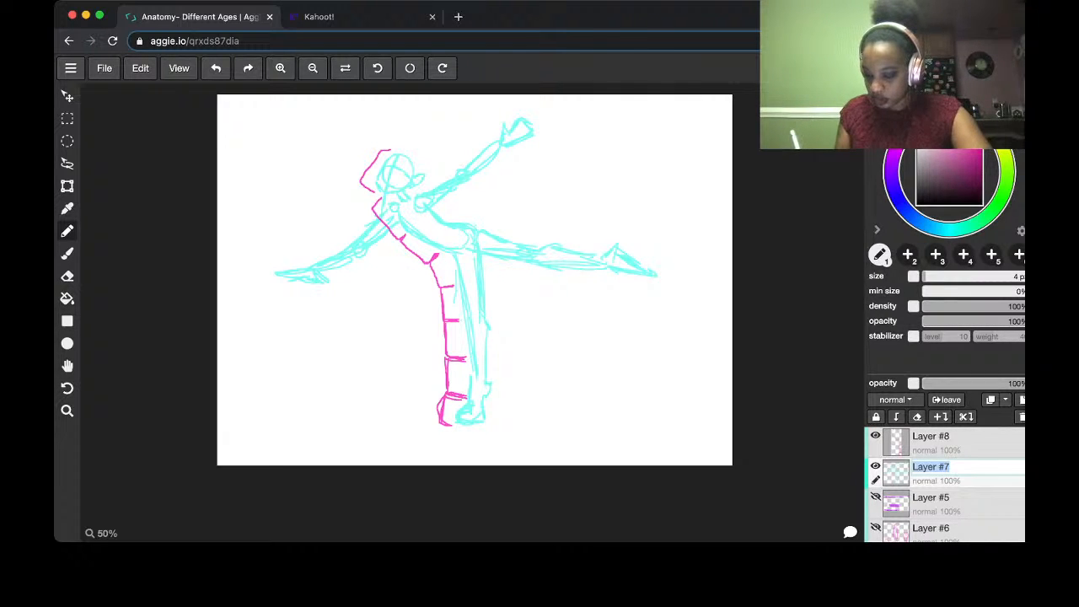
key(ctrl+shift+n)
click(902, 206)
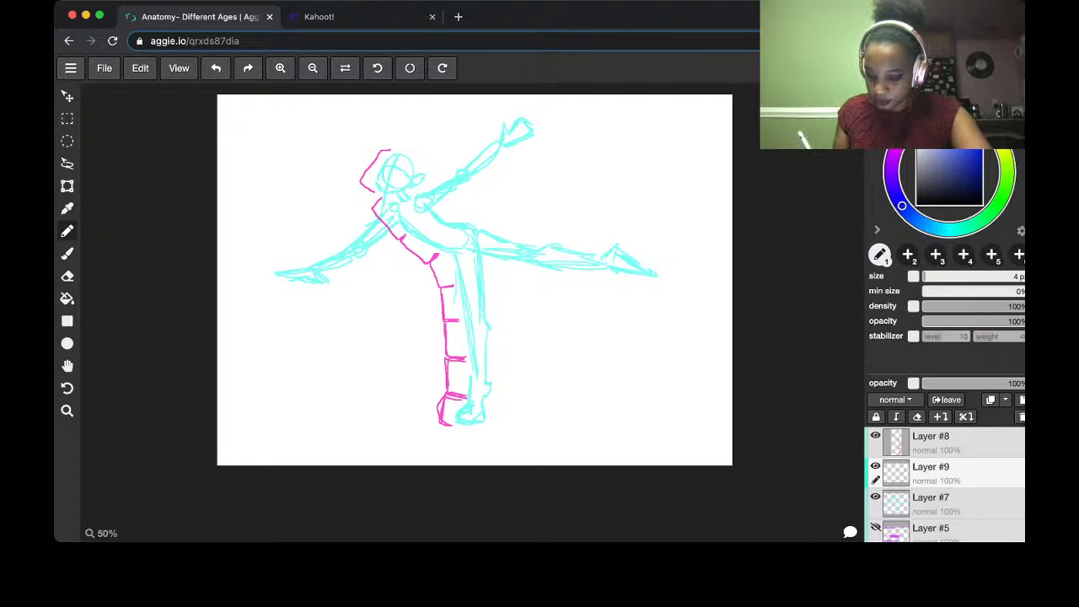
click(875, 436)
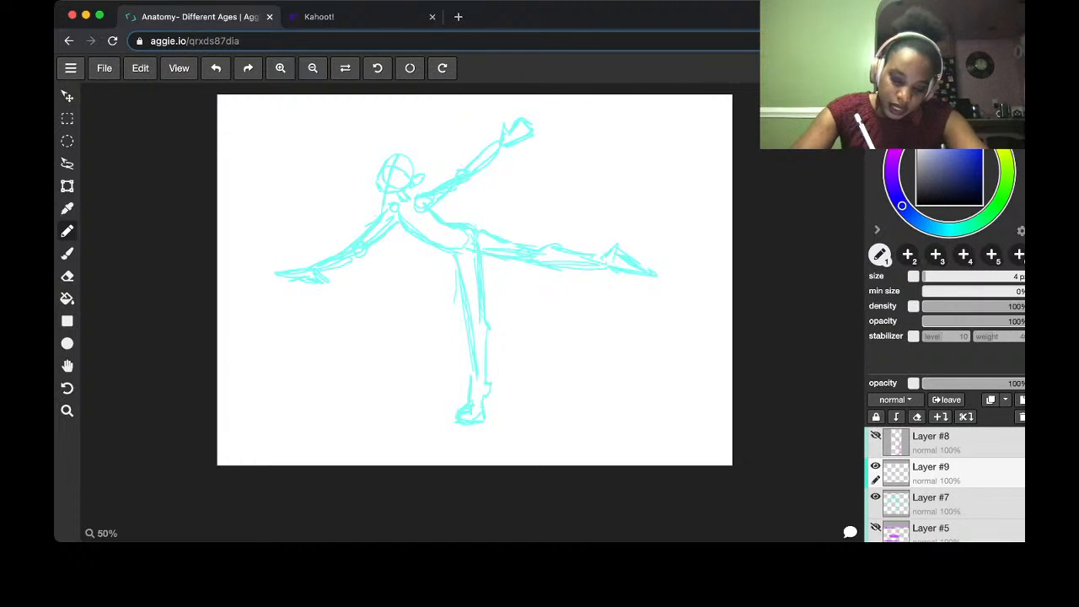
Outline the torso, the standing leg and the leg extended backward in blue over the cyan sketch, stopping at the ankles
mouse_move(393, 213)
mouse_down()
mouse_move(393, 229)
mouse_move(455, 249)
mouse_move(427, 225)
mouse_move(481, 226)
mouse_move(461, 286)
mouse_move(470, 329)
mouse_up()
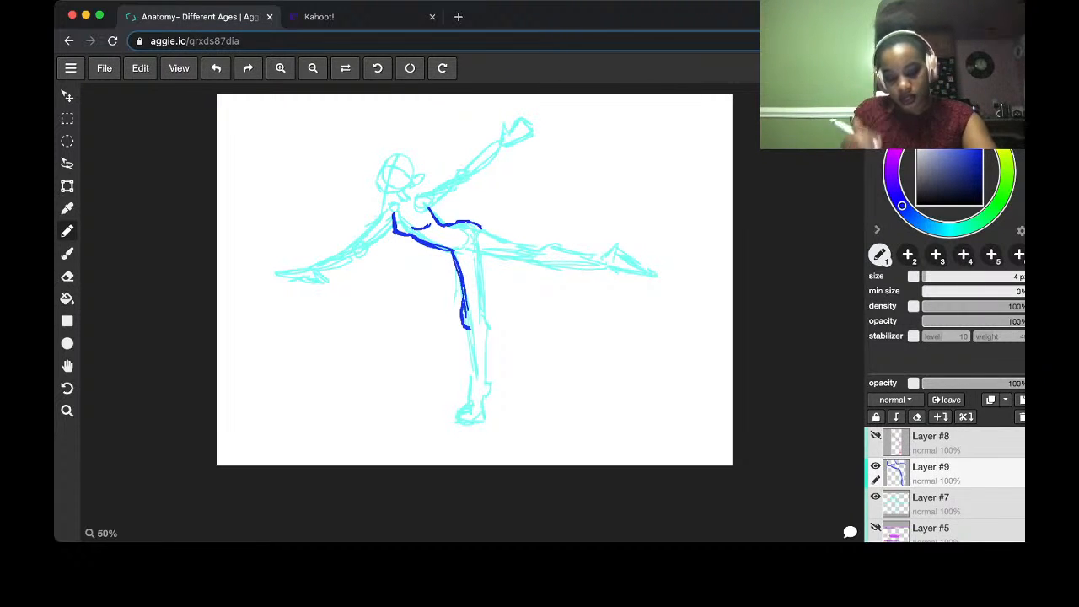
drag(469, 330, 473, 411)
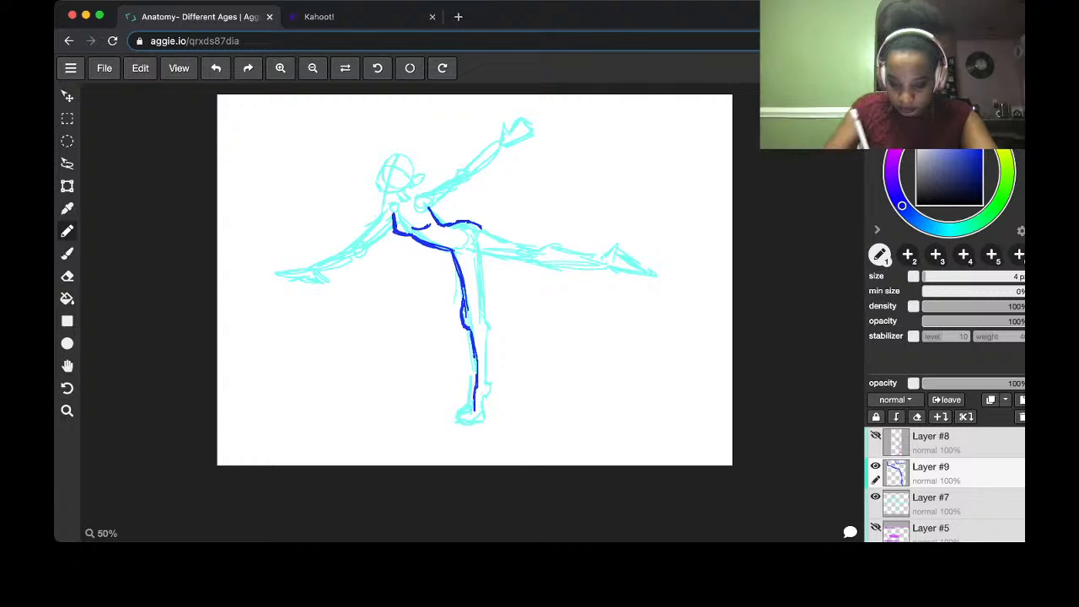
mouse_move(461, 249)
mouse_down()
mouse_move(538, 266)
mouse_move(600, 261)
mouse_up()
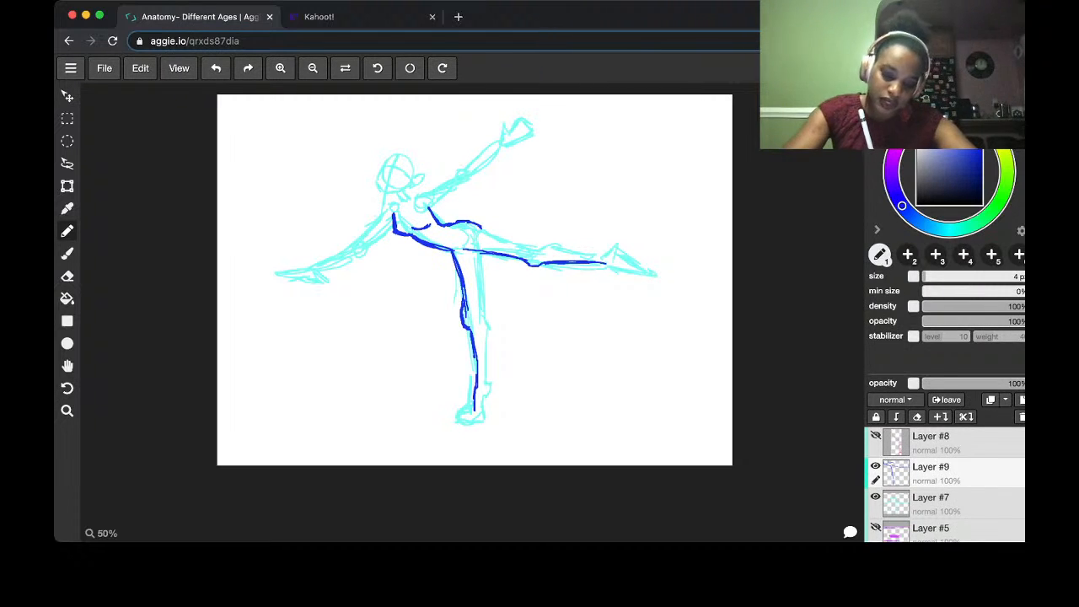
mouse_move(479, 227)
mouse_down()
mouse_move(527, 248)
mouse_move(605, 253)
mouse_up()
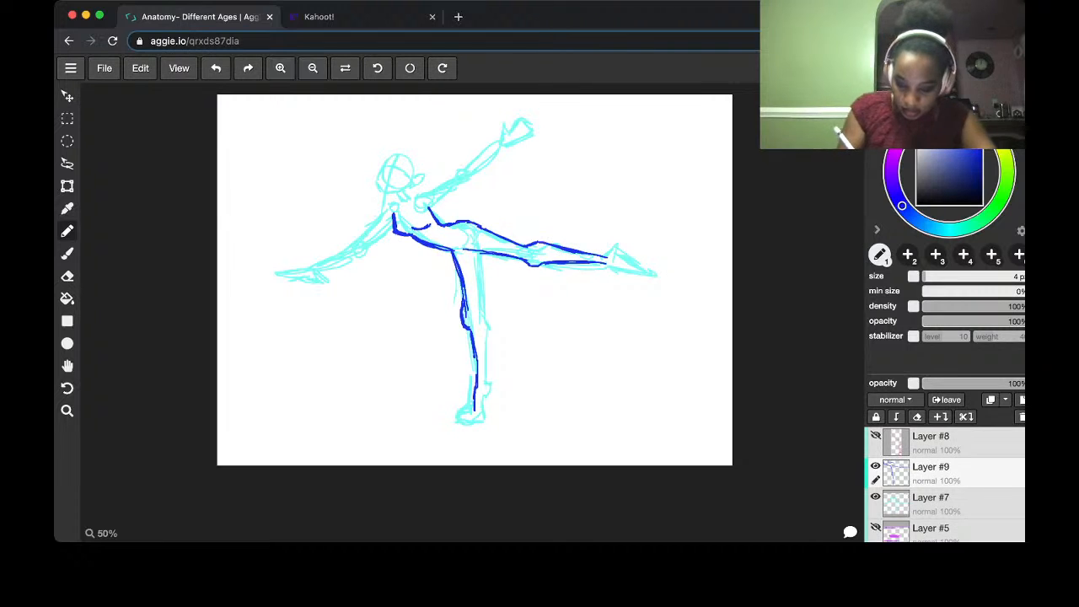
drag(480, 253, 485, 391)
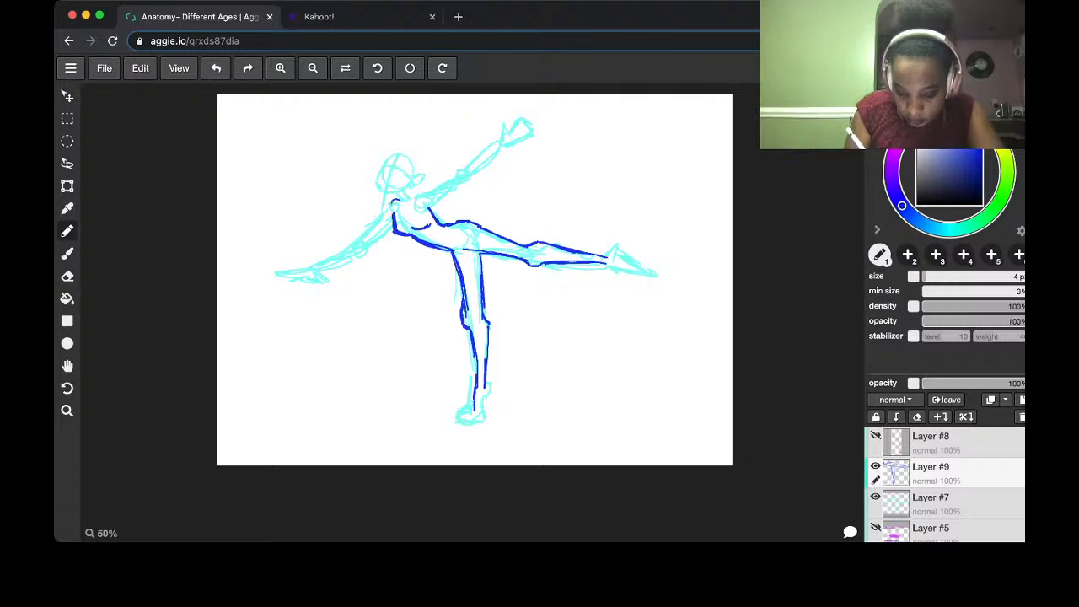
Outline both arms in blue from shoulder to wrist, and draw their hands with spread fingers
mouse_move(393, 203)
mouse_down()
mouse_move(364, 244)
mouse_move(313, 268)
mouse_move(349, 257)
mouse_move(322, 270)
mouse_up()
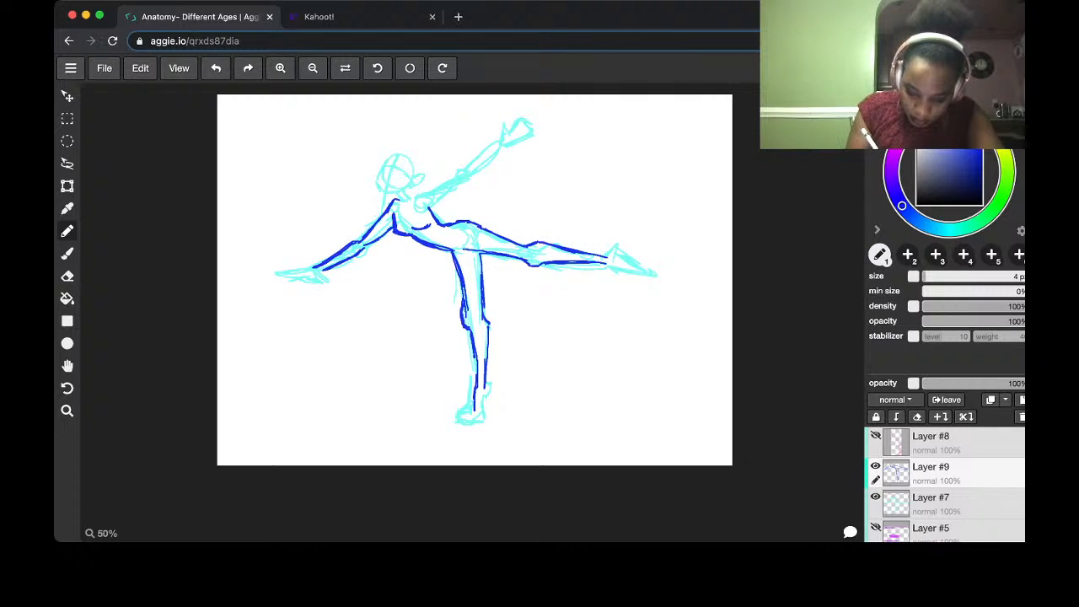
mouse_move(312, 277)
mouse_down()
mouse_move(307, 293)
mouse_move(274, 276)
mouse_move(276, 264)
mouse_up()
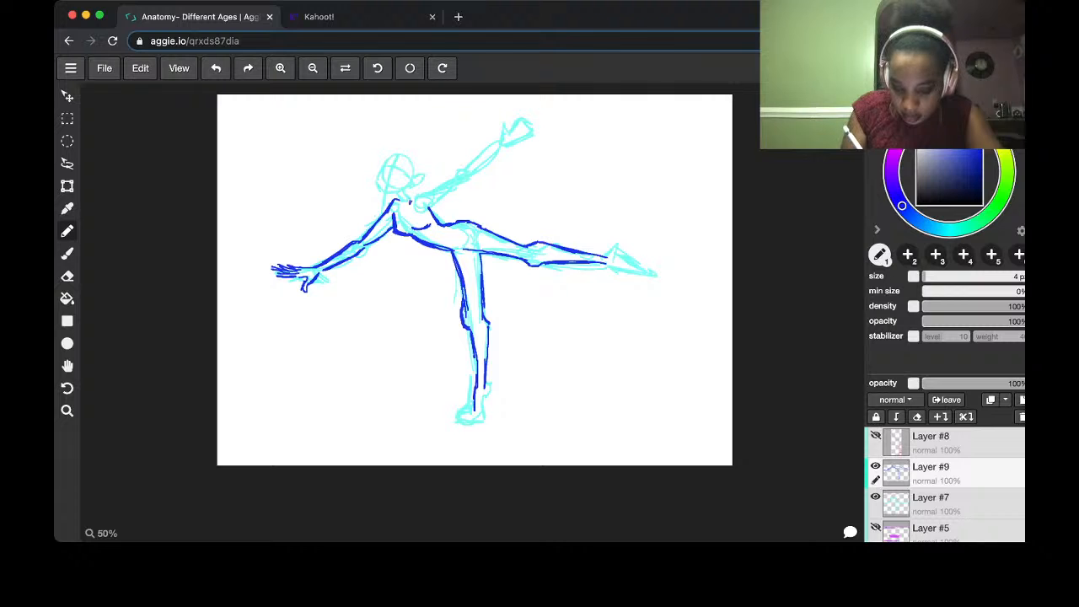
mouse_move(409, 201)
mouse_down()
mouse_move(446, 183)
mouse_move(433, 204)
mouse_move(497, 145)
mouse_up()
key(super+z)
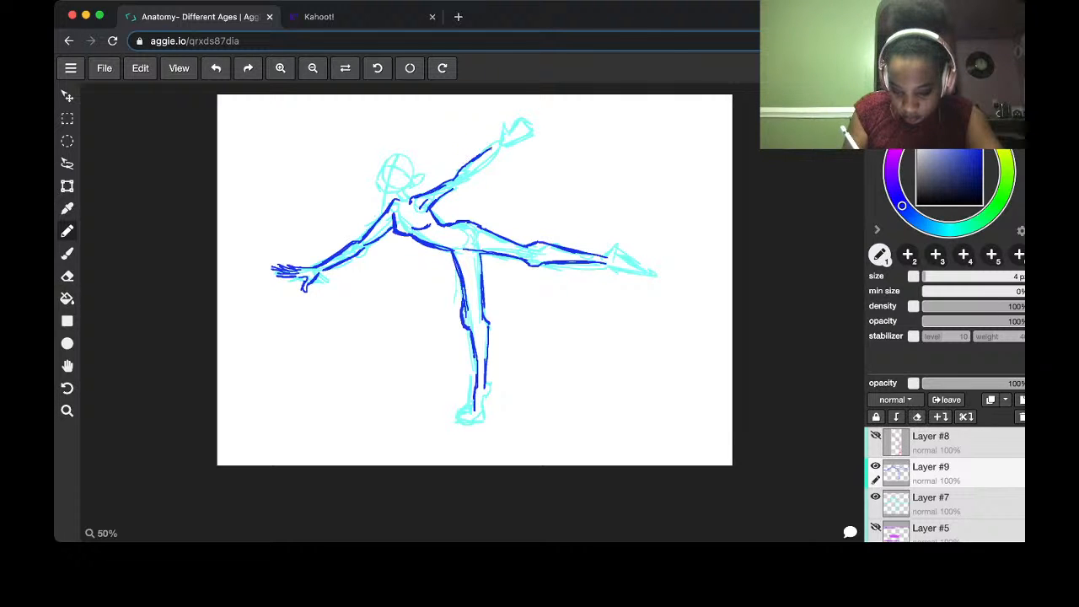
mouse_move(453, 188)
mouse_down()
mouse_move(495, 152)
mouse_move(494, 128)
mouse_move(511, 139)
mouse_move(526, 122)
mouse_move(524, 150)
mouse_up()
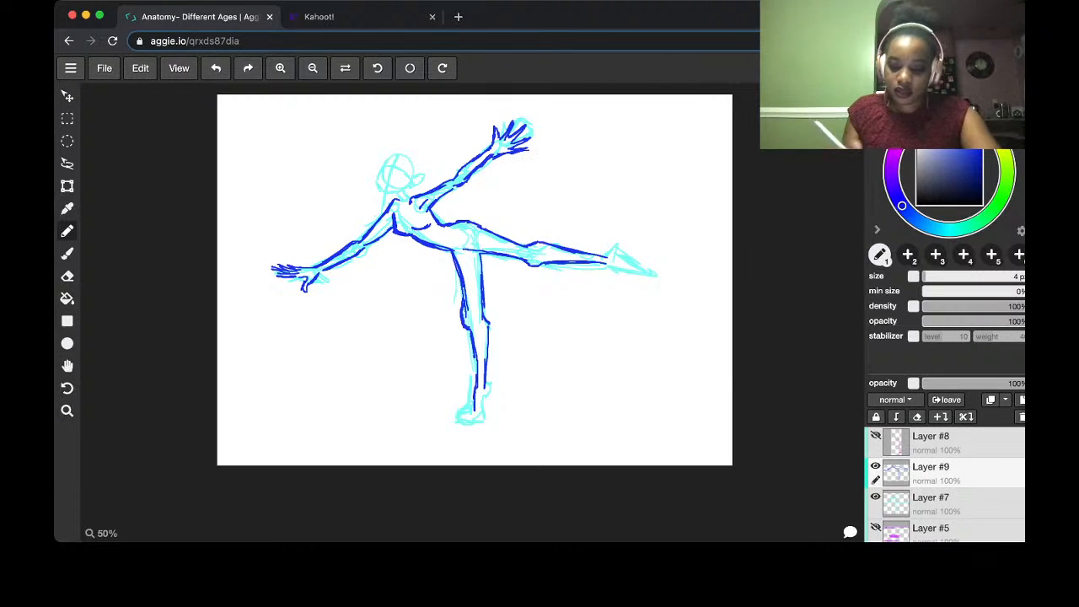
Outline the standing foot with its heel and the pointed foot of the extended leg in blue
drag(477, 409, 465, 414)
mouse_move(467, 409)
mouse_down()
mouse_move(461, 422)
mouse_move(482, 415)
mouse_move(486, 401)
mouse_move(484, 421)
mouse_up()
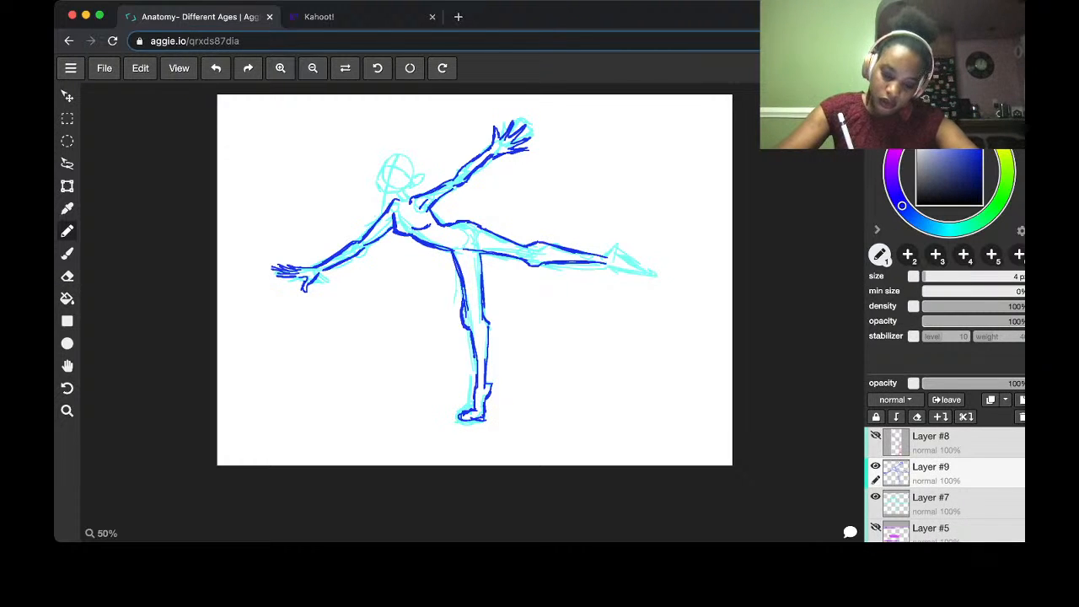
drag(606, 263, 664, 275)
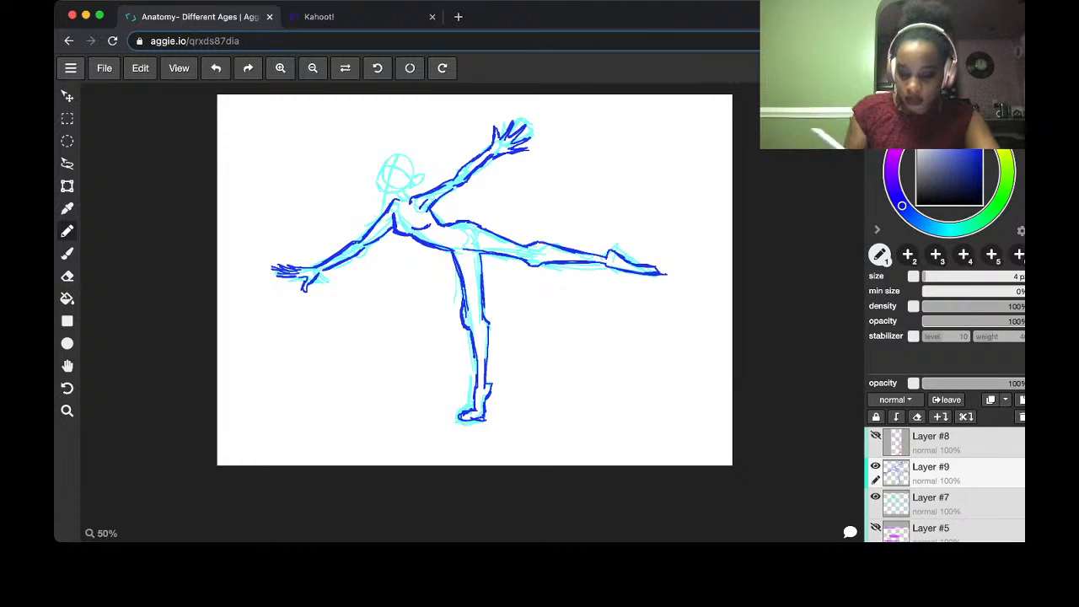
Reinforce the standing foot's sole in blue, and draw closed smiling eyes and an open grinning mouth on the face
mouse_move(482, 405)
mouse_down()
mouse_move(483, 417)
mouse_move(460, 421)
mouse_move(467, 411)
mouse_move(482, 423)
mouse_up()
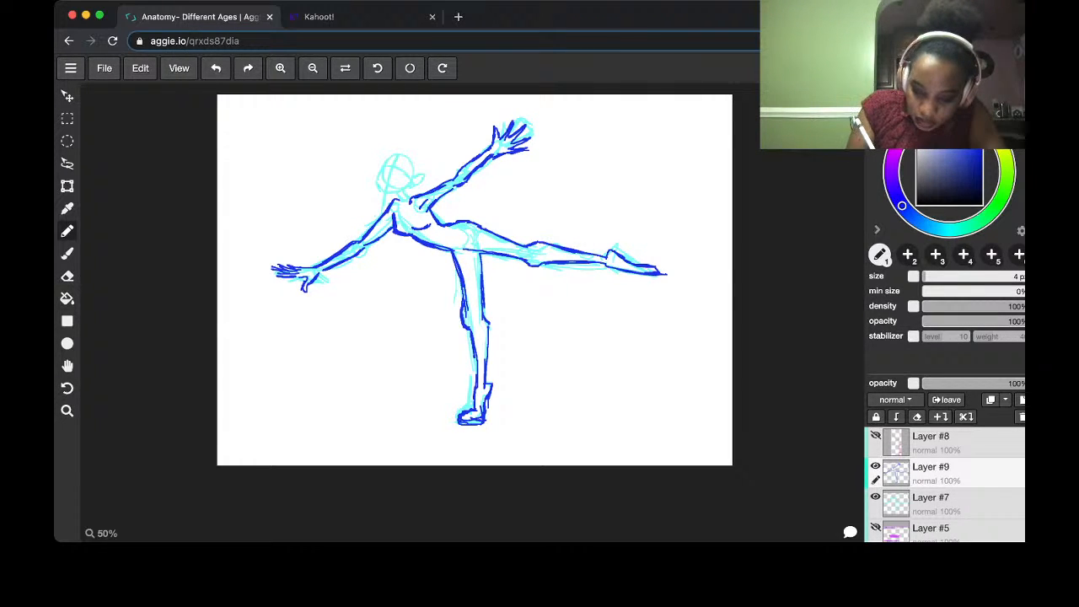
drag(386, 163, 399, 173)
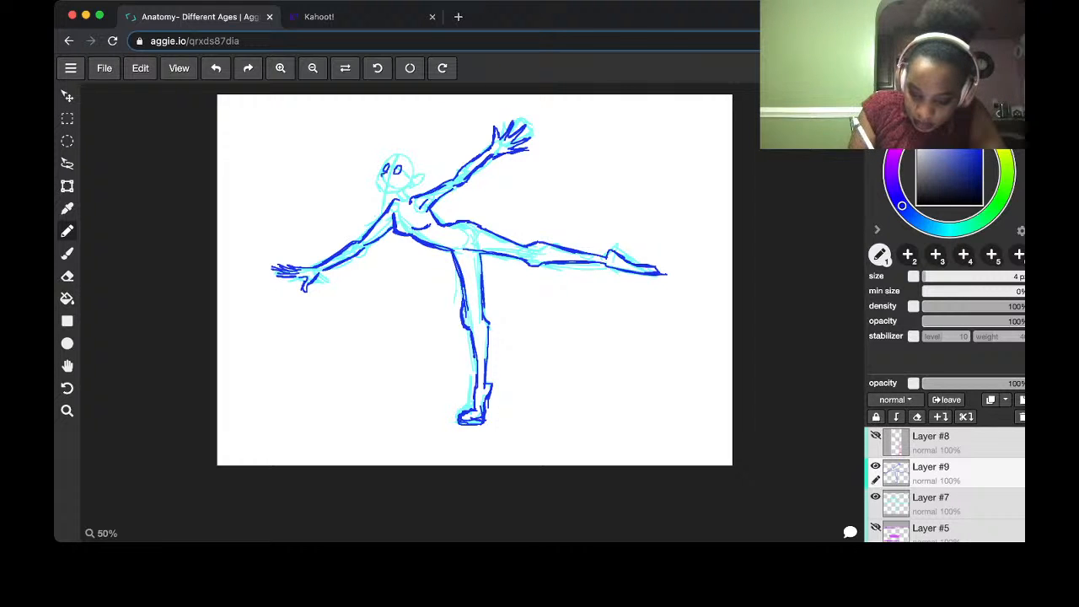
key(ctrl+z)
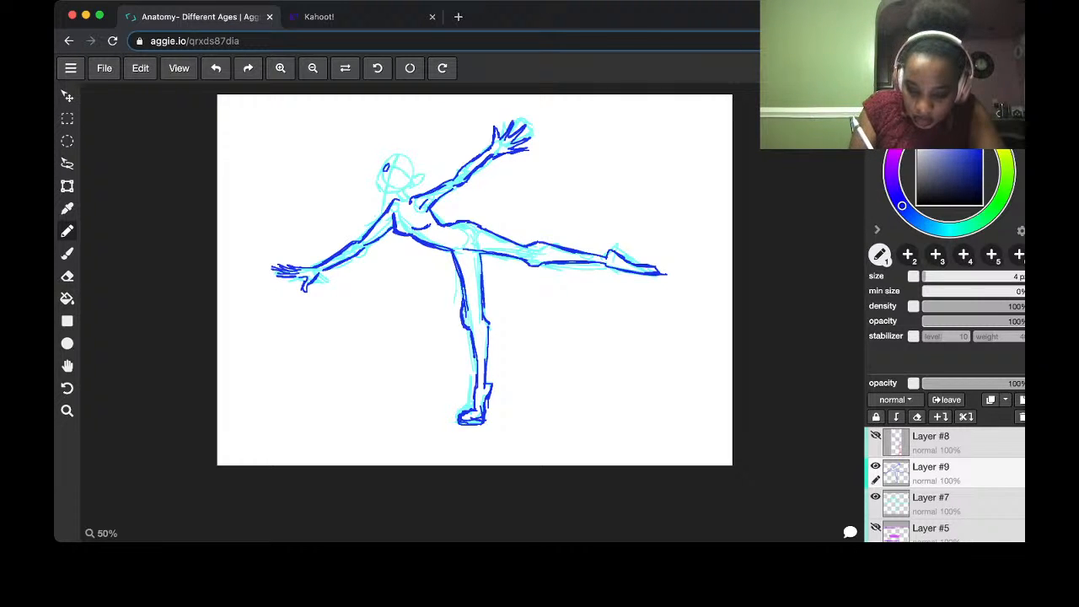
key(ctrl+z)
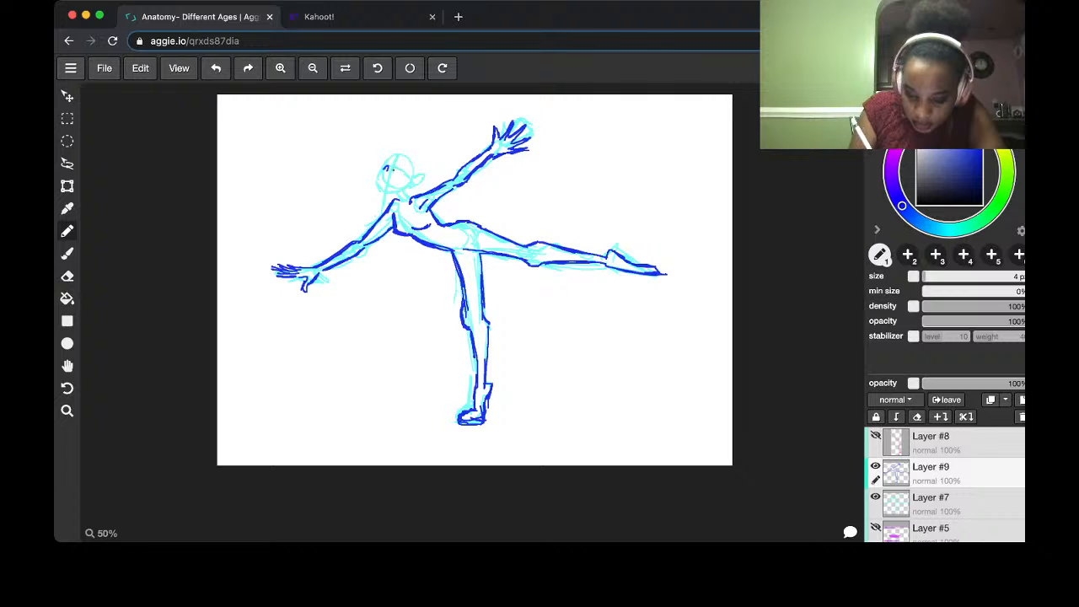
key(ctrl+z)
drag(394, 170, 401, 172)
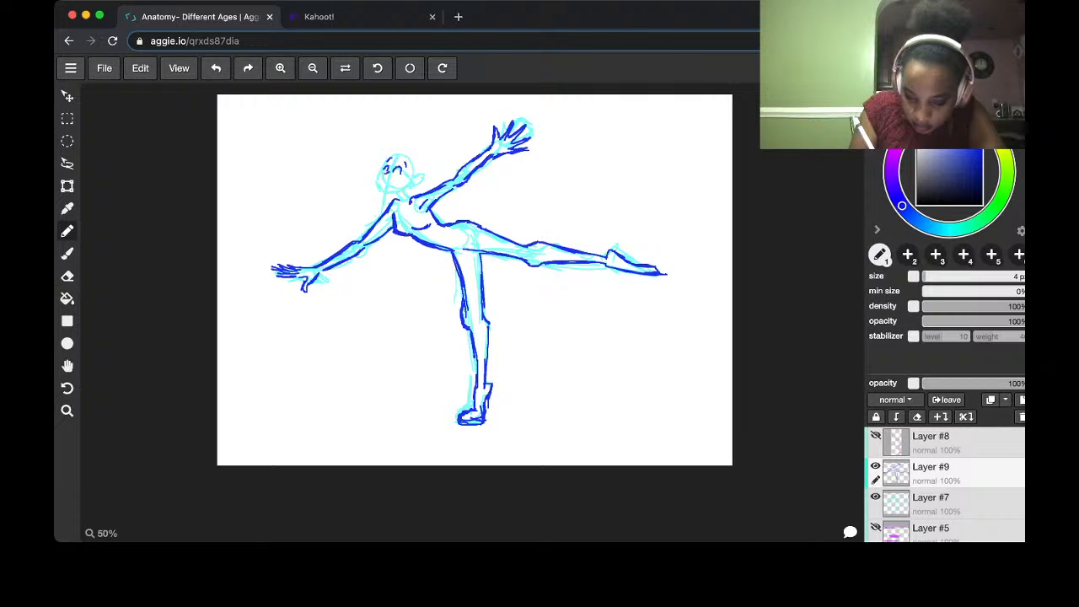
mouse_move(383, 178)
mouse_down()
mouse_move(397, 187)
mouse_move(380, 187)
mouse_move(398, 181)
mouse_up()
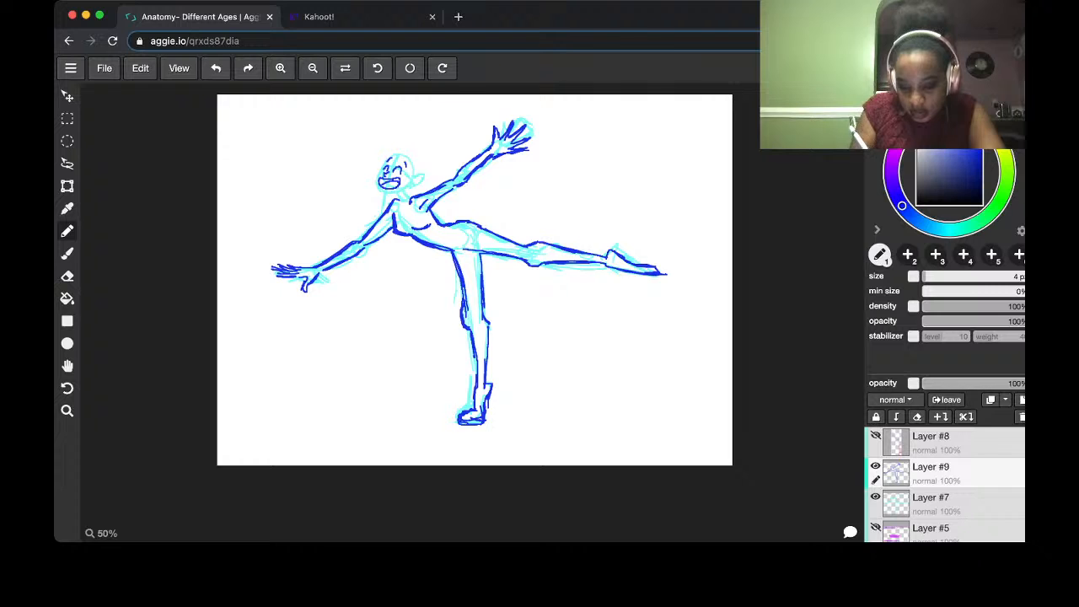
Draw a blue fringe on the head and long hair strands sweeping out to both sides, with jagged ends above the lowered hand
mouse_move(376, 162)
mouse_down()
mouse_move(404, 151)
mouse_move(436, 176)
mouse_move(543, 187)
mouse_move(566, 177)
mouse_up()
key(super+z)
drag(386, 197, 281, 240)
key(ctrl+z)
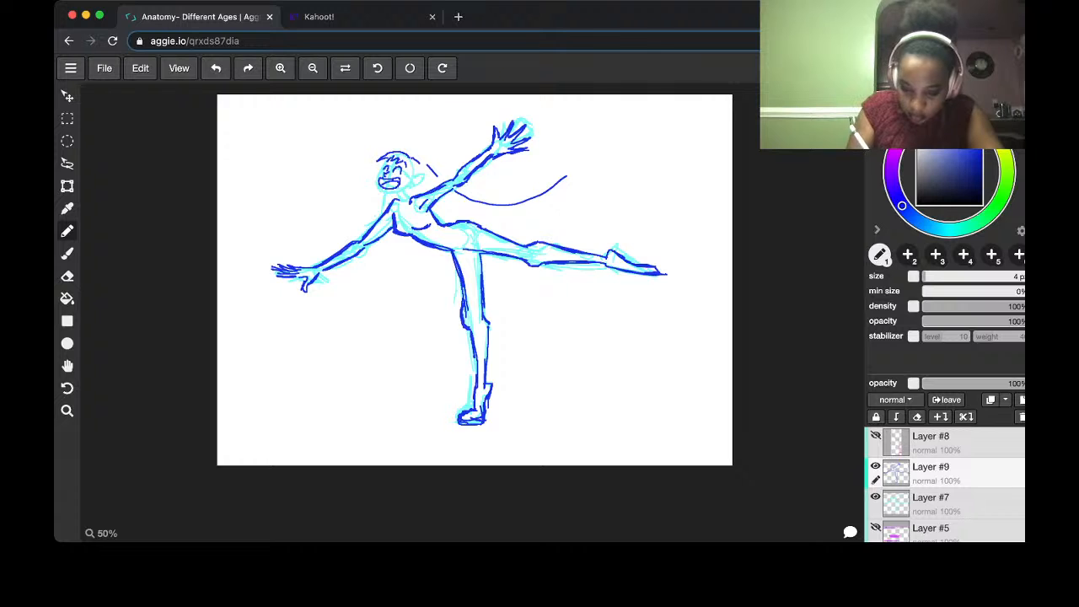
mouse_move(386, 199)
mouse_down()
mouse_move(281, 215)
mouse_move(276, 228)
mouse_up()
mouse_move(300, 226)
mouse_down()
mouse_move(294, 239)
mouse_move(322, 243)
mouse_up()
mouse_move(319, 244)
mouse_down()
mouse_move(313, 256)
mouse_move(329, 248)
mouse_move(277, 229)
mouse_move(314, 237)
mouse_move(306, 261)
mouse_up()
key(ctrl+z)
key(ctrl+z)
key(ctrl+z)
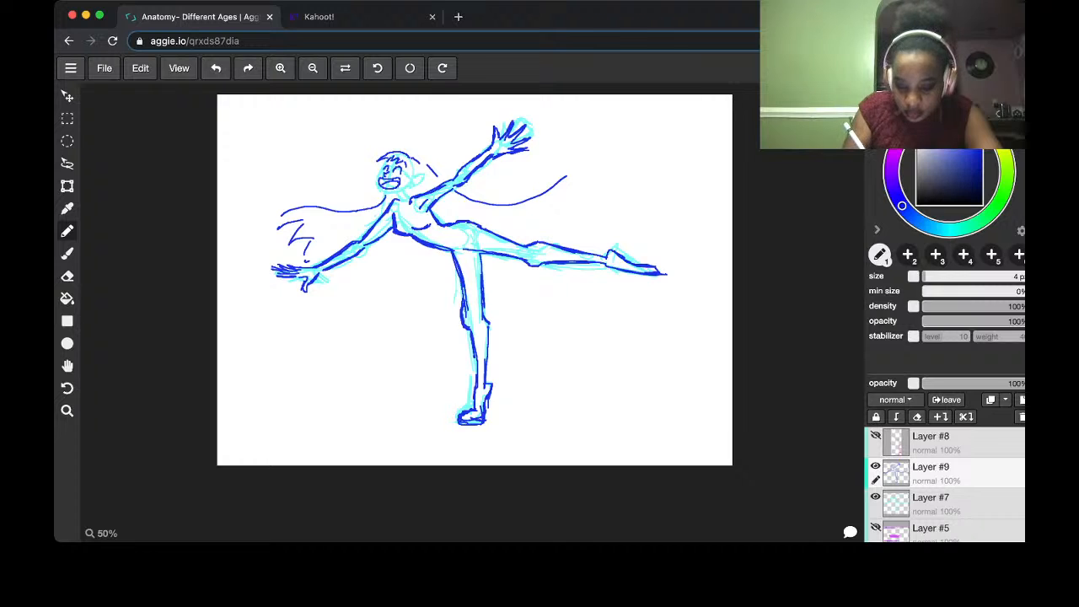
Add a long hair strand hanging across the torso and jagged hair tips below the body and above the extended leg
drag(410, 164, 390, 303)
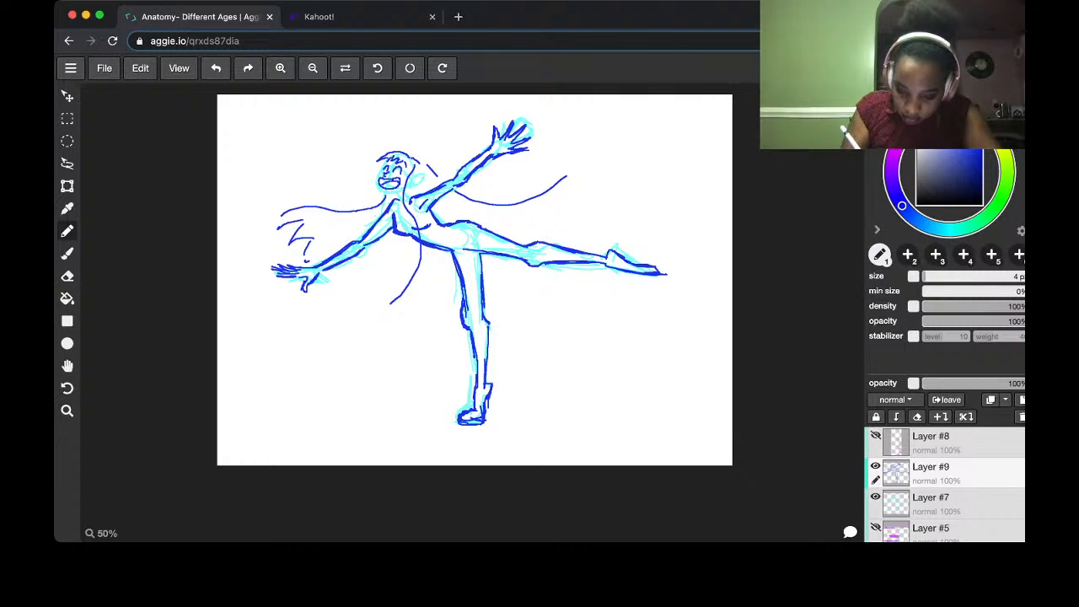
drag(414, 212, 416, 271)
mouse_move(346, 288)
mouse_down()
mouse_move(359, 269)
mouse_move(386, 293)
mouse_move(444, 280)
mouse_up()
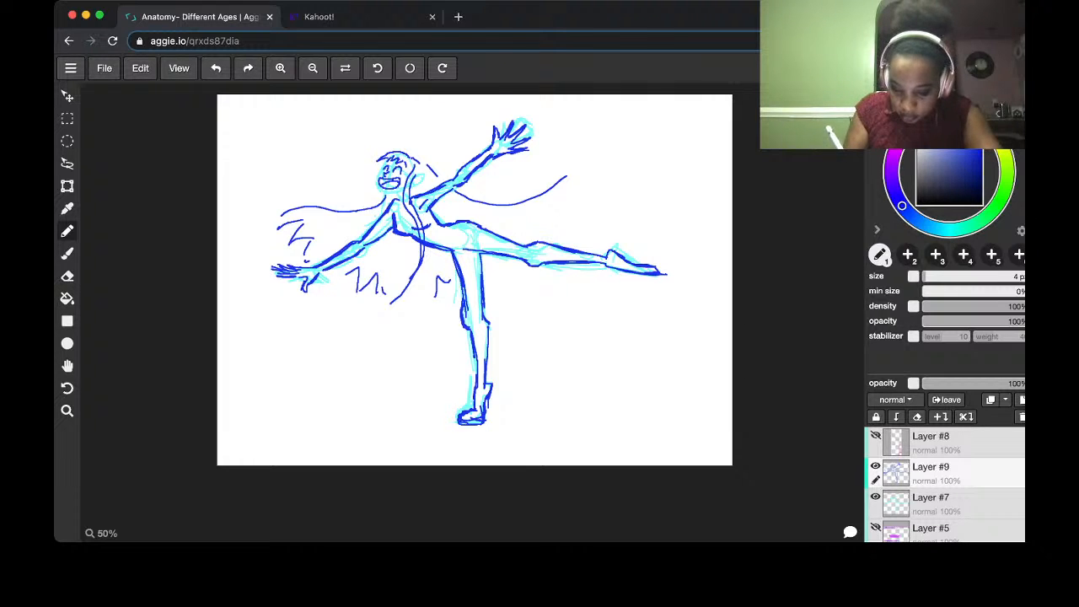
mouse_move(566, 175)
mouse_down()
mouse_move(584, 196)
mouse_move(553, 214)
mouse_move(593, 215)
mouse_move(573, 238)
mouse_up()
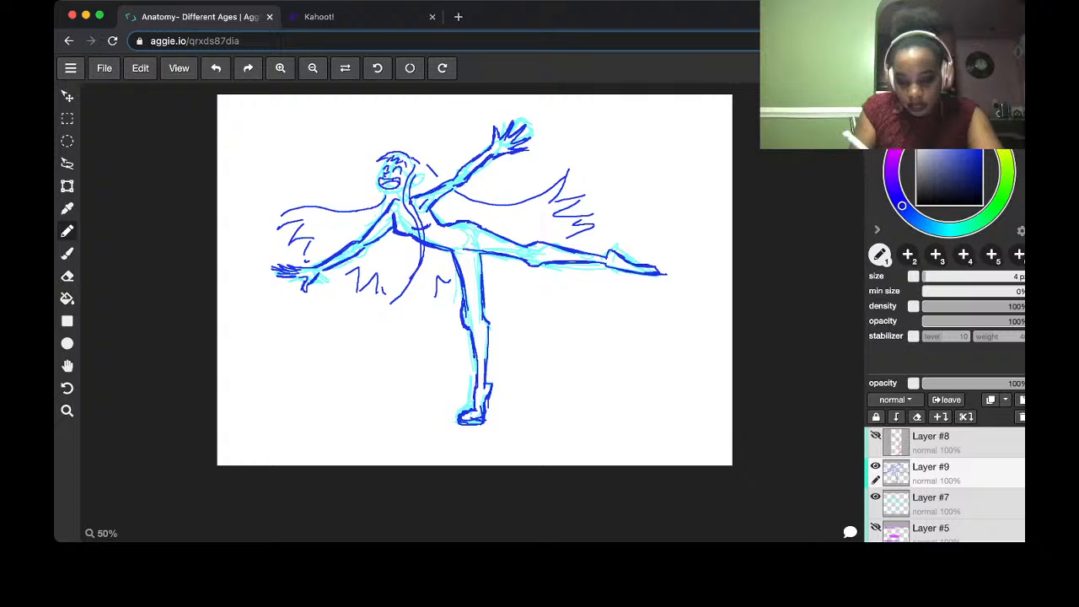
mouse_move(285, 131)
mouse_down()
mouse_move(300, 166)
mouse_move(316, 136)
mouse_up()
drag(328, 136, 366, 143)
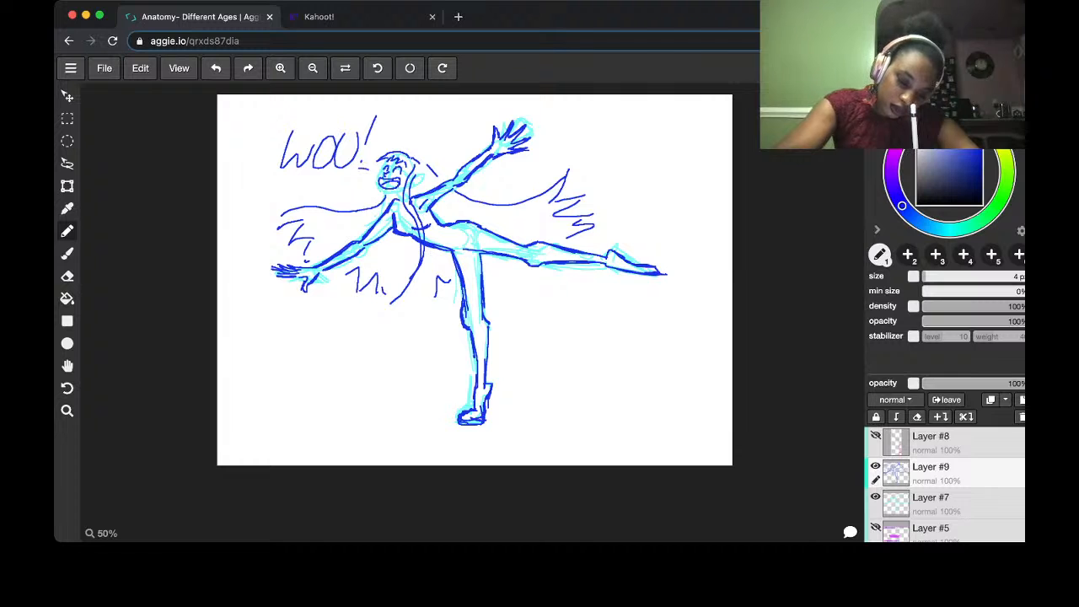
mouse_move(290, 176)
mouse_down()
mouse_move(317, 102)
mouse_move(399, 114)
mouse_move(295, 175)
mouse_up()
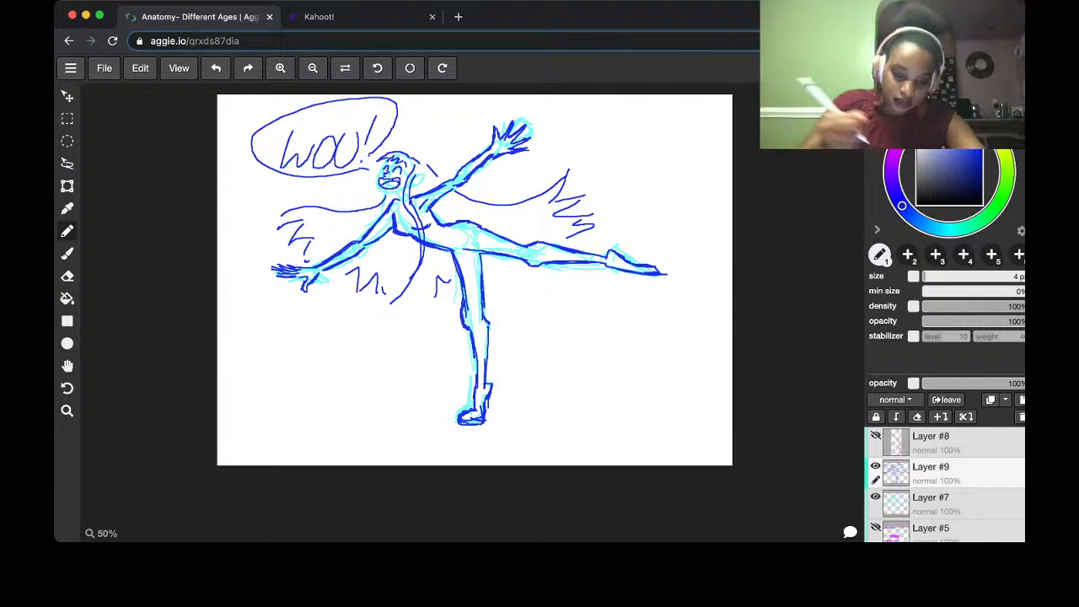
key(ctrl+z)
mouse_move(310, 107)
mouse_down()
mouse_move(367, 107)
mouse_move(342, 187)
mouse_move(364, 170)
mouse_up()
mouse_move(359, 104)
mouse_down()
mouse_move(386, 134)
mouse_move(363, 168)
mouse_up()
key(ctrl+z)
mouse_move(368, 107)
mouse_down()
mouse_move(398, 111)
mouse_move(356, 176)
mouse_up()
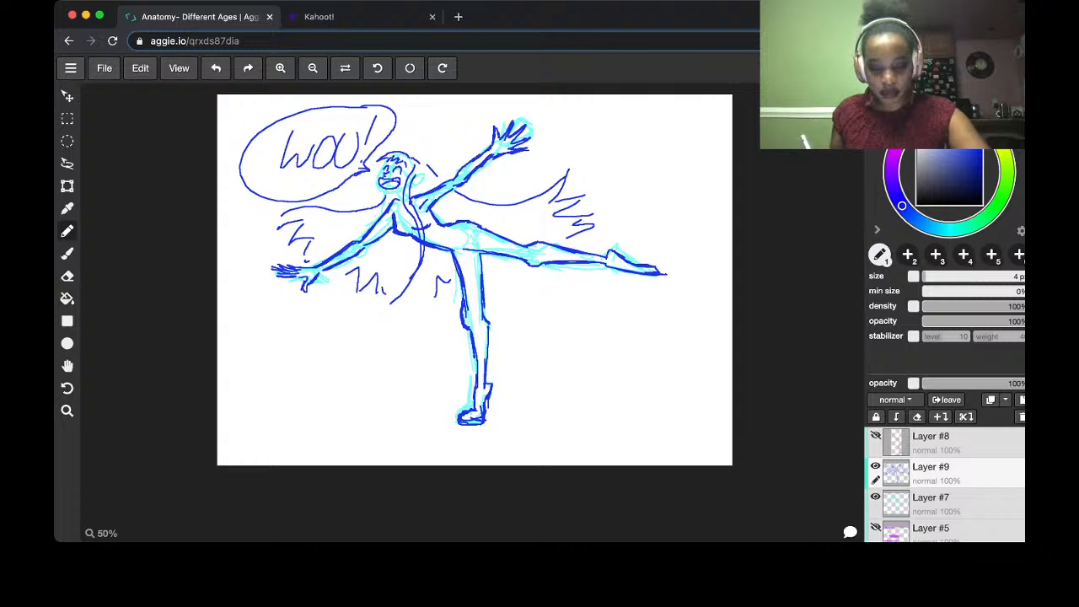
key(ctrl+z)
key(ctrl+z)
key(ctrl+z)
key(ctrl+z)
key(ctrl+z)
key(ctrl+z)
key(ctrl+z)
key(ctrl+z)
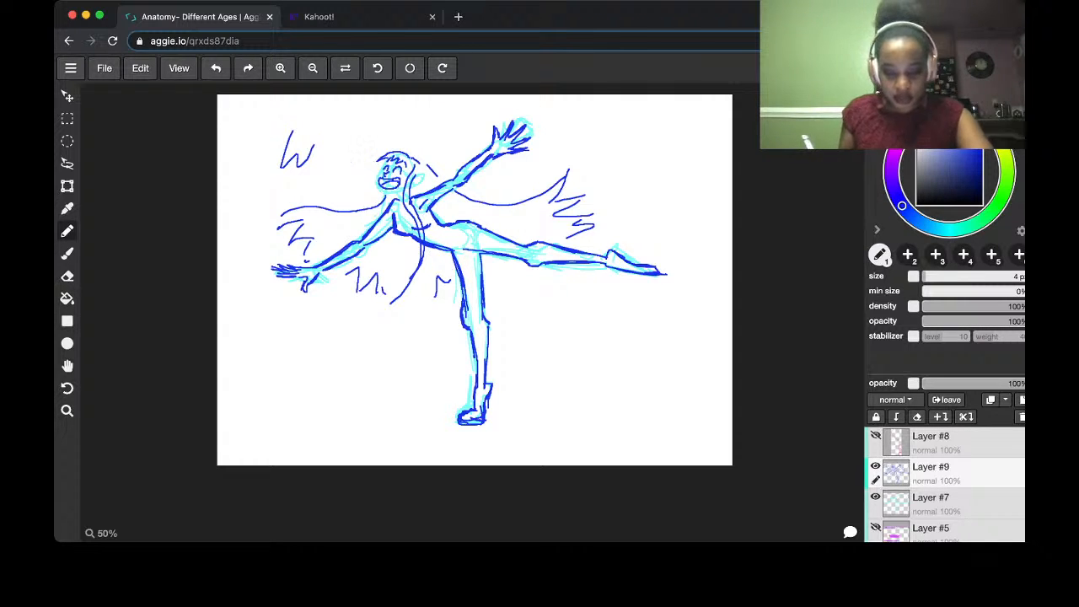
key(ctrl+z)
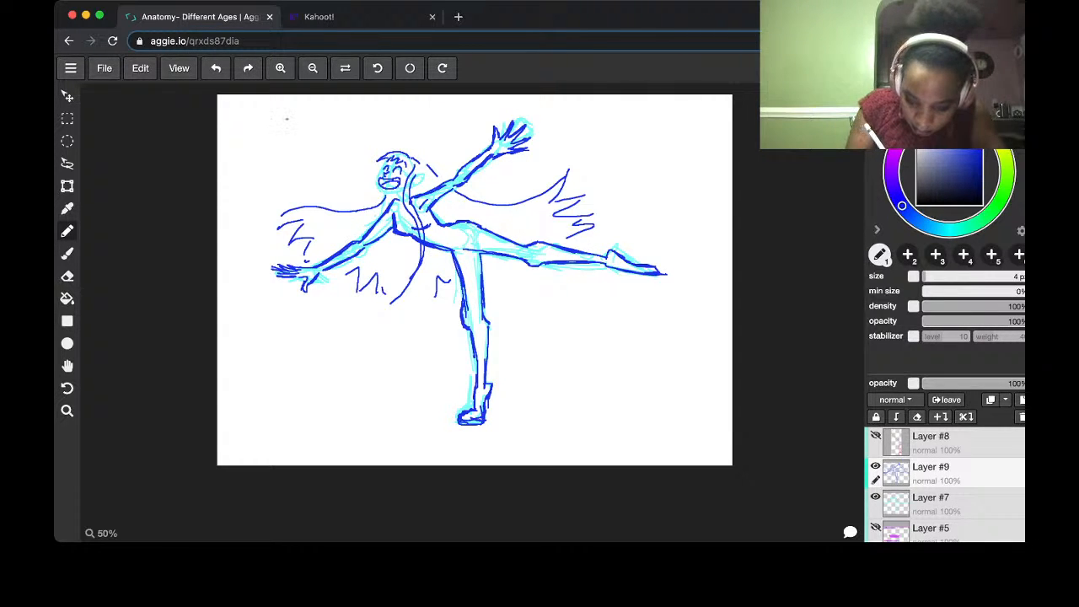
Hand-letter "WOOou!" in blue in the empty area in front of the face, with the letters shrinking toward the mouth
mouse_move(286, 118)
mouse_down()
mouse_move(283, 150)
mouse_move(314, 133)
mouse_move(309, 157)
mouse_move(332, 133)
mouse_move(338, 165)
mouse_move(344, 152)
mouse_move(378, 174)
mouse_up()
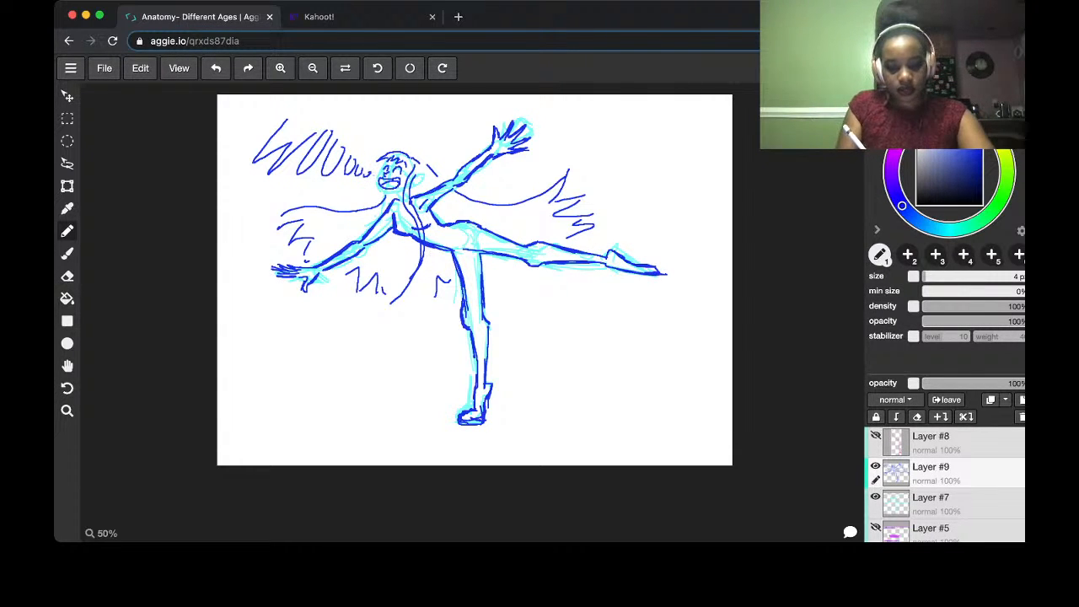
key(ctrl+z)
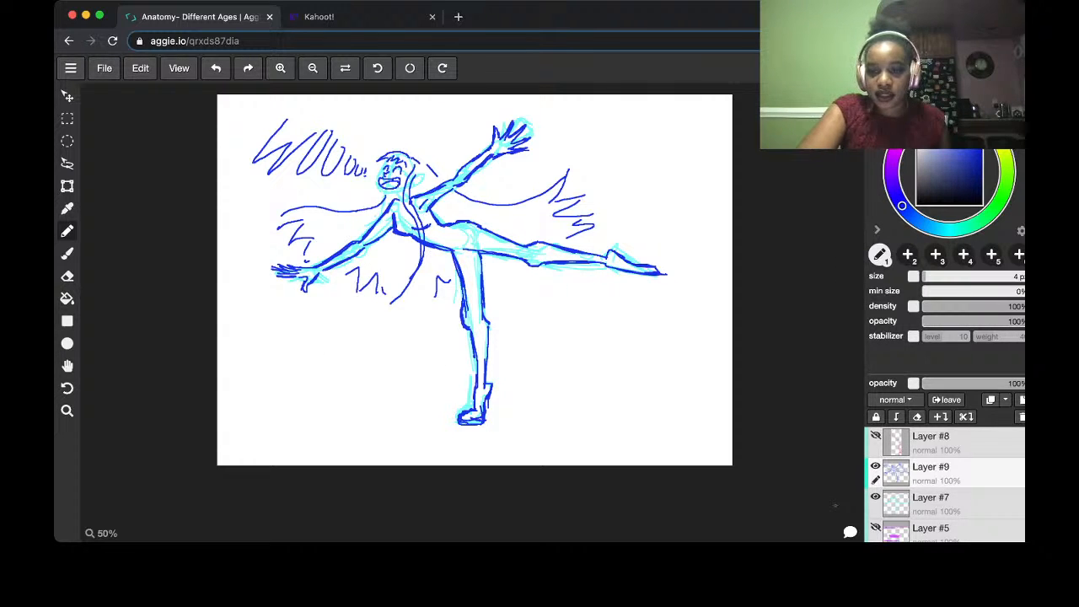
key(super+Tab)
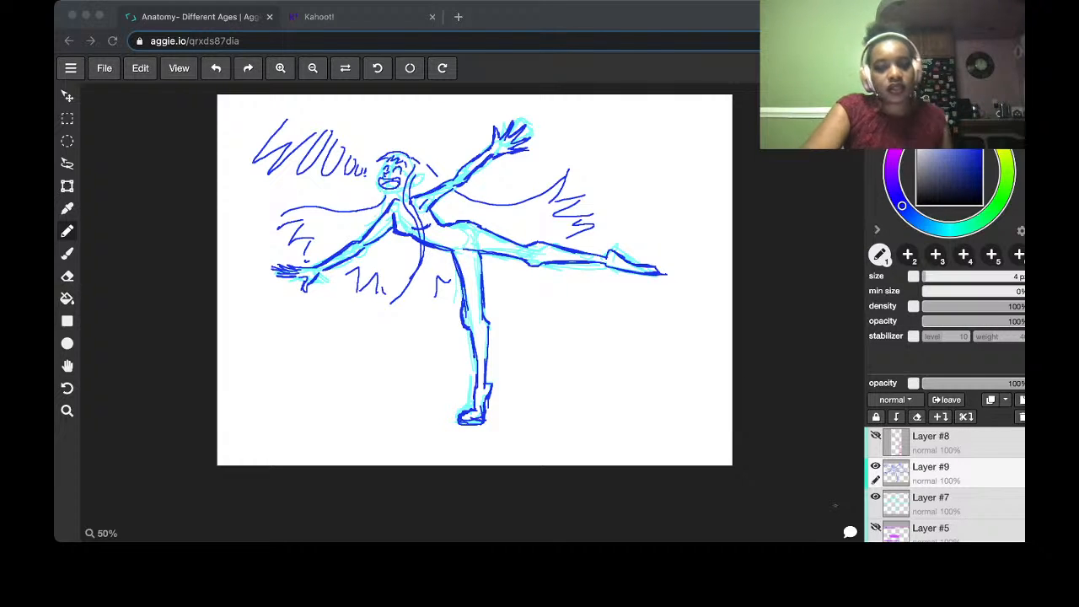
key(super+Tab)
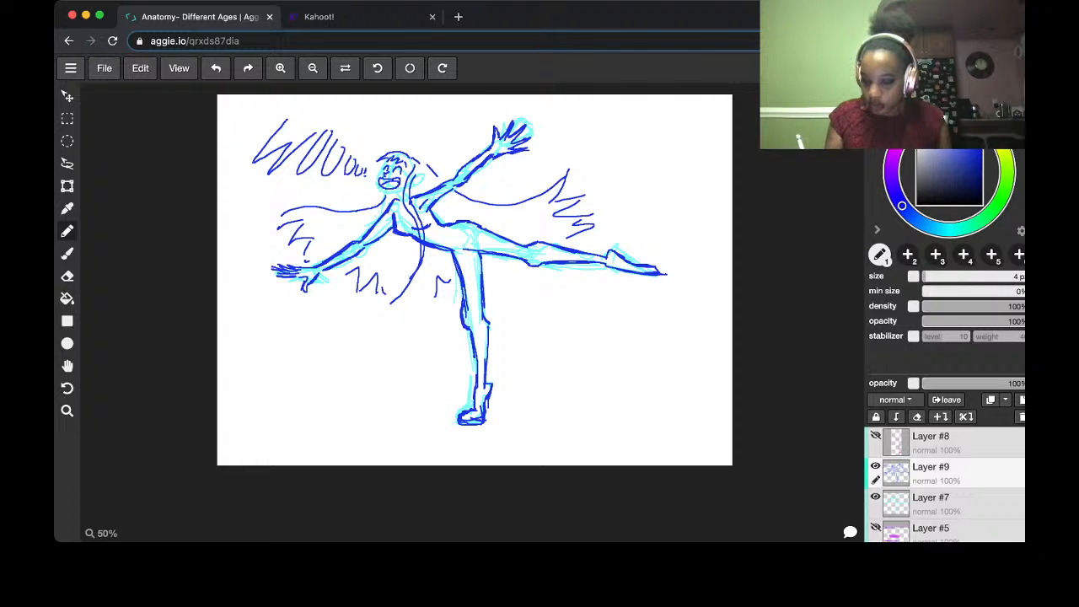
On a new layer above Layer #9, sketch a round turquoise head with crossed face guidelines above the extended foot
key(ctrl+shift+n)
click(952, 229)
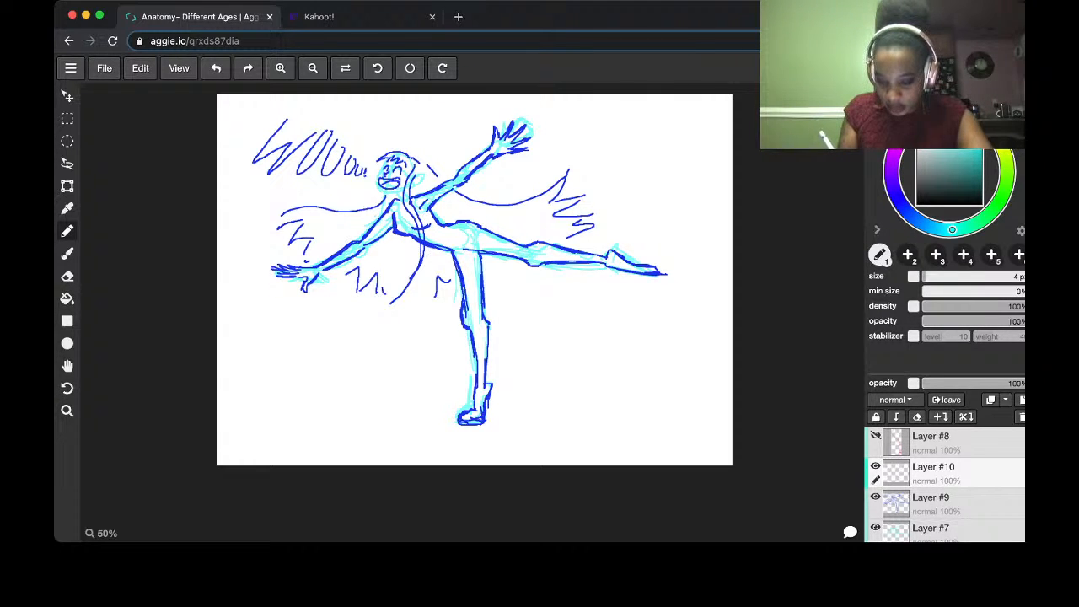
mouse_move(661, 240)
mouse_down()
mouse_move(681, 221)
mouse_move(665, 242)
mouse_move(688, 226)
mouse_move(681, 243)
mouse_up()
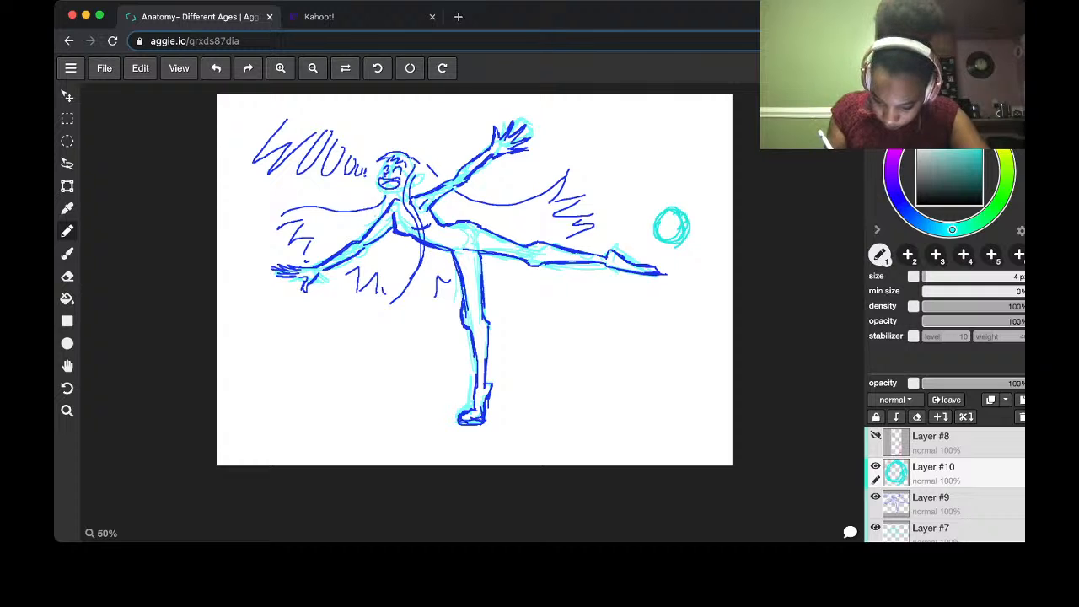
mouse_move(672, 209)
mouse_down()
mouse_move(658, 251)
mouse_move(680, 224)
mouse_up()
drag(686, 229, 693, 241)
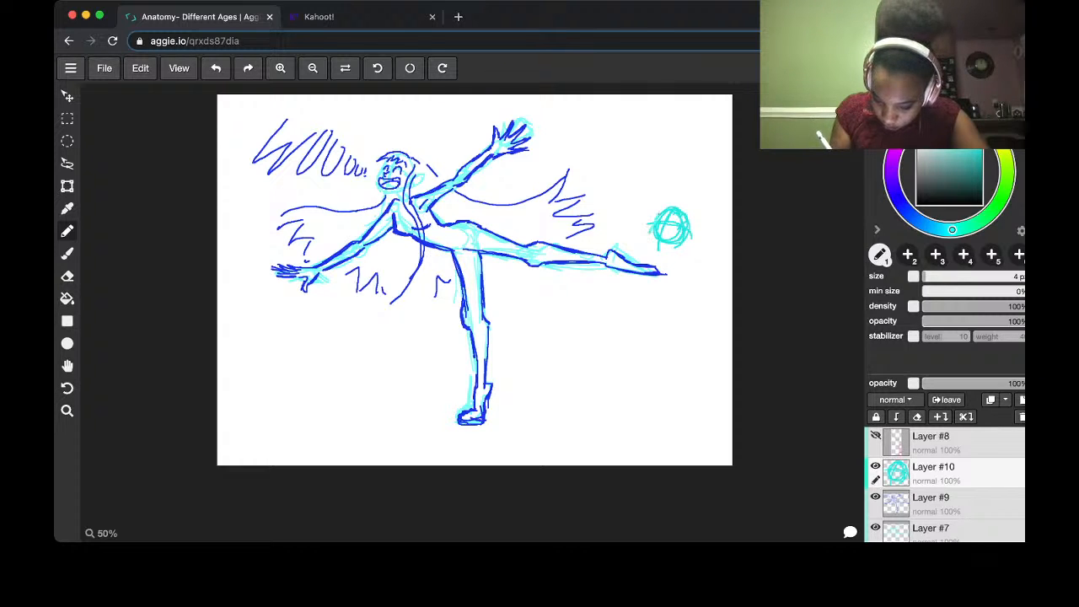
mouse_move(650, 232)
mouse_down()
mouse_move(656, 249)
mouse_move(686, 236)
mouse_move(652, 261)
mouse_move(662, 273)
mouse_move(637, 305)
mouse_up()
drag(663, 272, 624, 327)
key(super+z)
key(super+z)
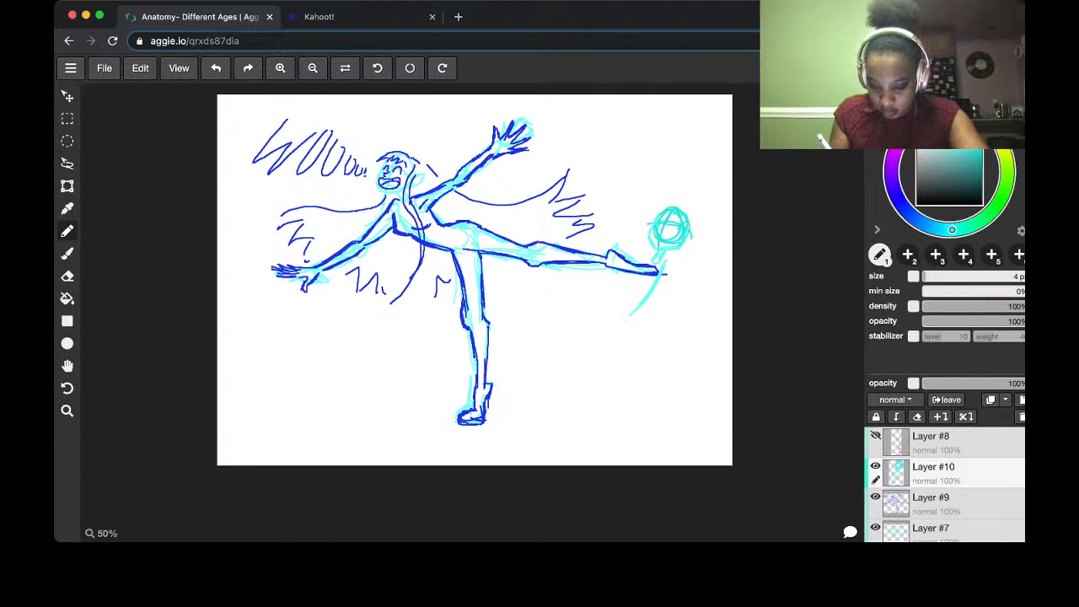
key(super+z)
key(super+z)
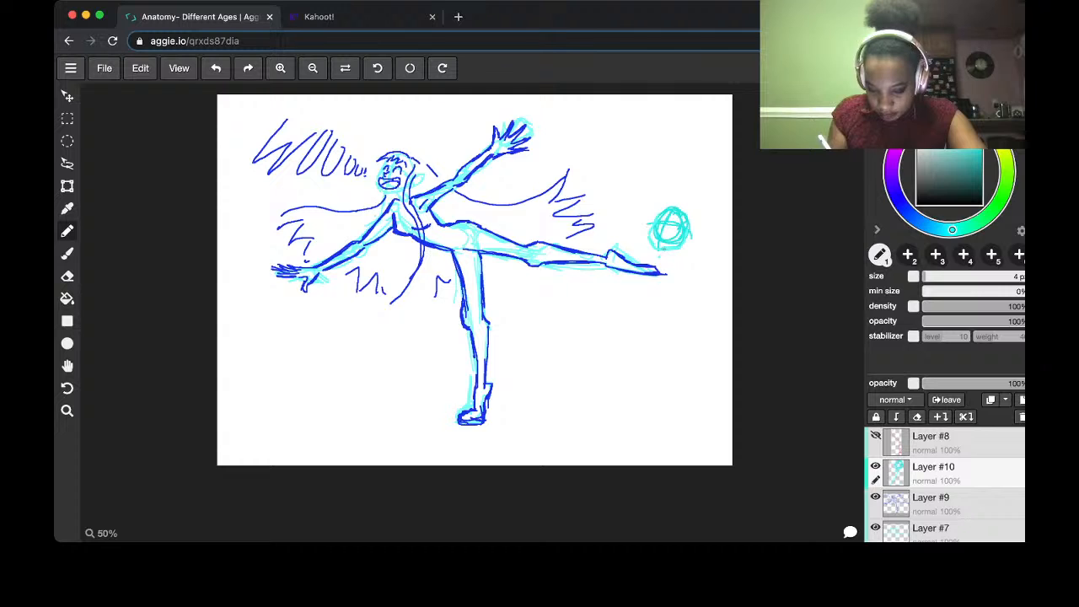
Sketch the second figure's neck, shoulders and curved torso in turquoise below the new head
mouse_move(664, 248)
mouse_down()
mouse_move(664, 295)
mouse_move(646, 344)
mouse_up()
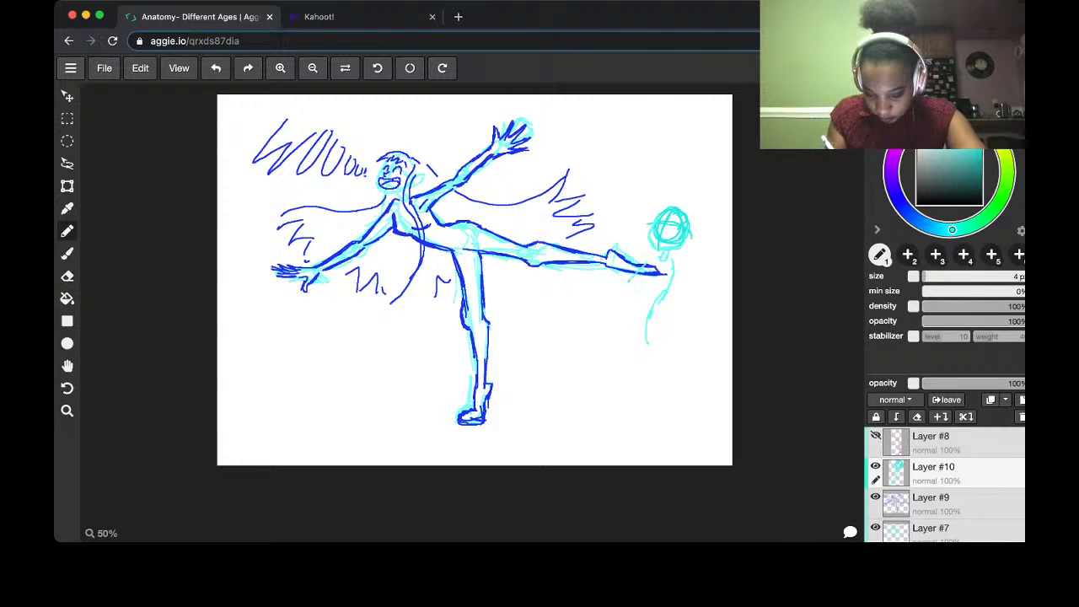
mouse_move(647, 261)
mouse_down()
mouse_move(622, 317)
mouse_move(642, 316)
mouse_up()
key(super+z)
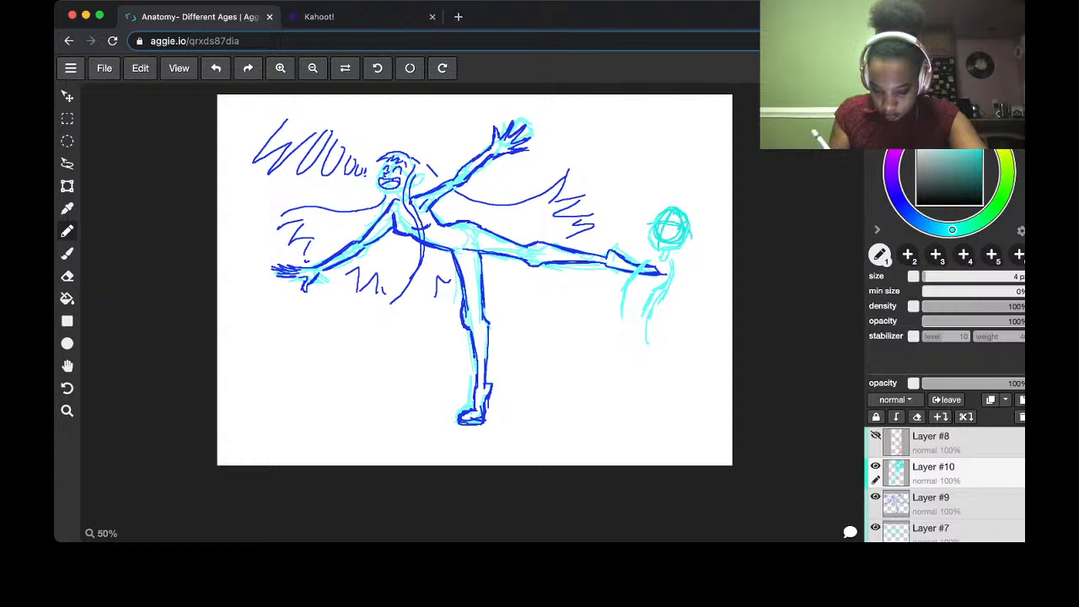
Sketch the second figure's legs, one extended horizontally toward the blue standing leg and one slanting down to the ground, with both feet
drag(610, 301, 506, 322)
mouse_move(622, 321)
mouse_down()
mouse_move(490, 327)
mouse_move(548, 326)
mouse_up()
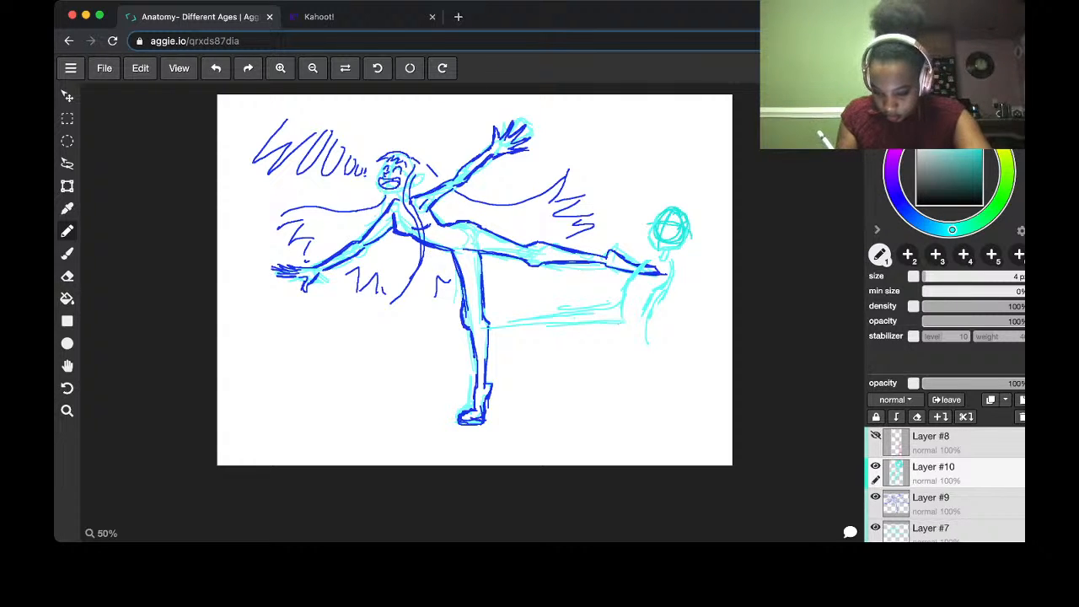
drag(629, 329, 653, 401)
drag(649, 344, 675, 423)
mouse_move(501, 315)
mouse_down()
mouse_move(472, 324)
mouse_move(497, 332)
mouse_up()
mouse_move(656, 408)
mouse_down()
mouse_move(666, 432)
mouse_move(698, 442)
mouse_up()
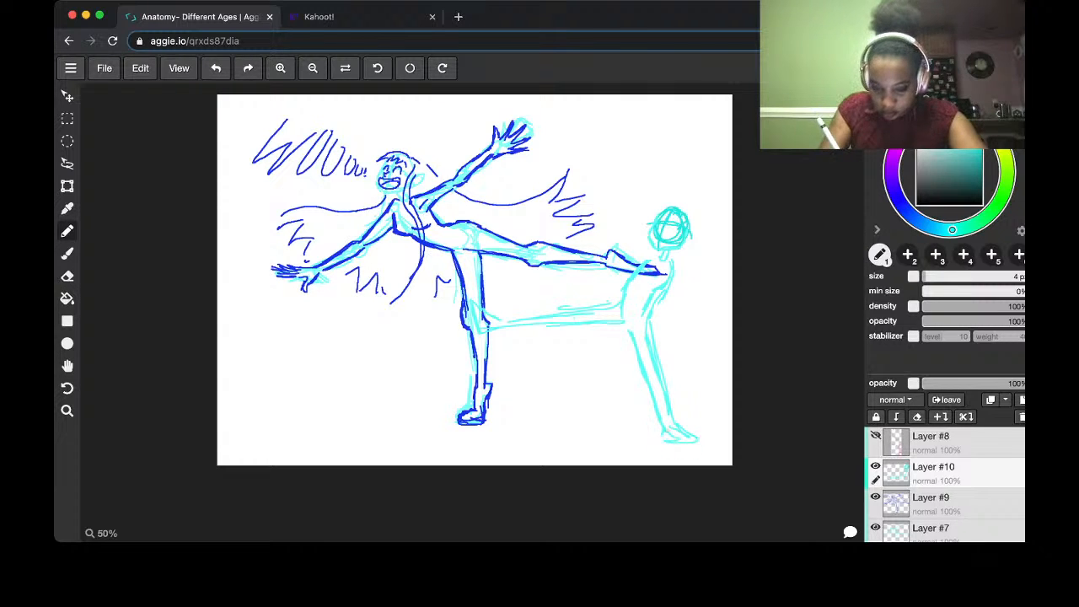
Sketch both of the second figure's arms raised in a V beside the head, ending in rough hand shapes
mouse_move(618, 198)
mouse_down()
mouse_move(652, 263)
mouse_move(640, 260)
mouse_move(633, 241)
mouse_move(642, 257)
mouse_move(712, 259)
mouse_up()
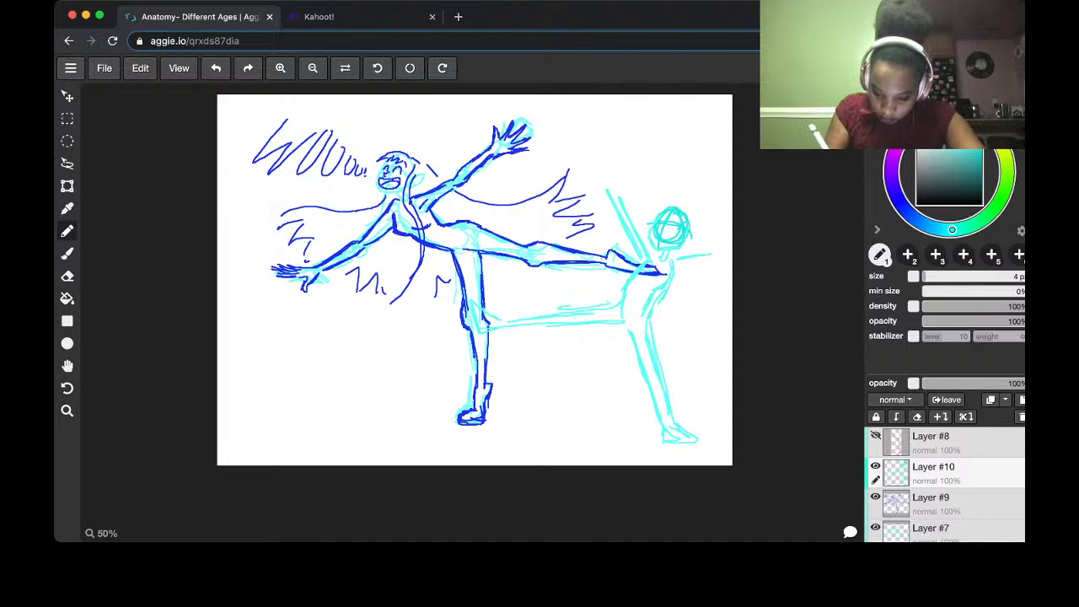
key(super+z)
mouse_move(719, 164)
mouse_down()
mouse_move(675, 268)
mouse_move(710, 209)
mouse_move(705, 161)
mouse_move(728, 177)
mouse_move(718, 201)
mouse_up()
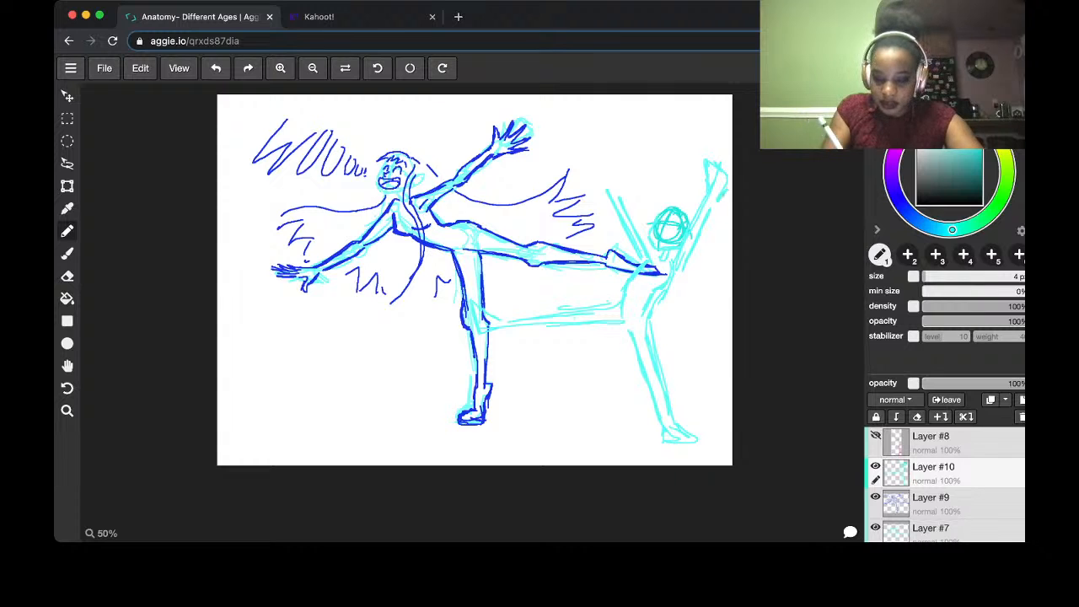
drag(605, 189, 590, 170)
drag(590, 170, 621, 169)
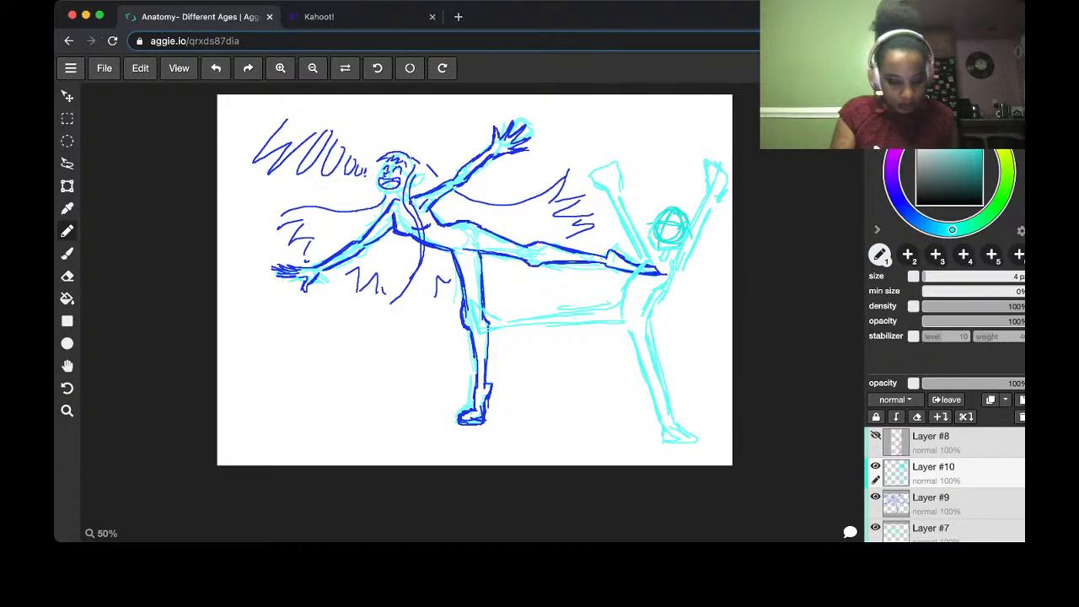
Use Transform to move the second figure left and slightly up, so that its torso overlaps the blue figure's extended ankle
key(t)
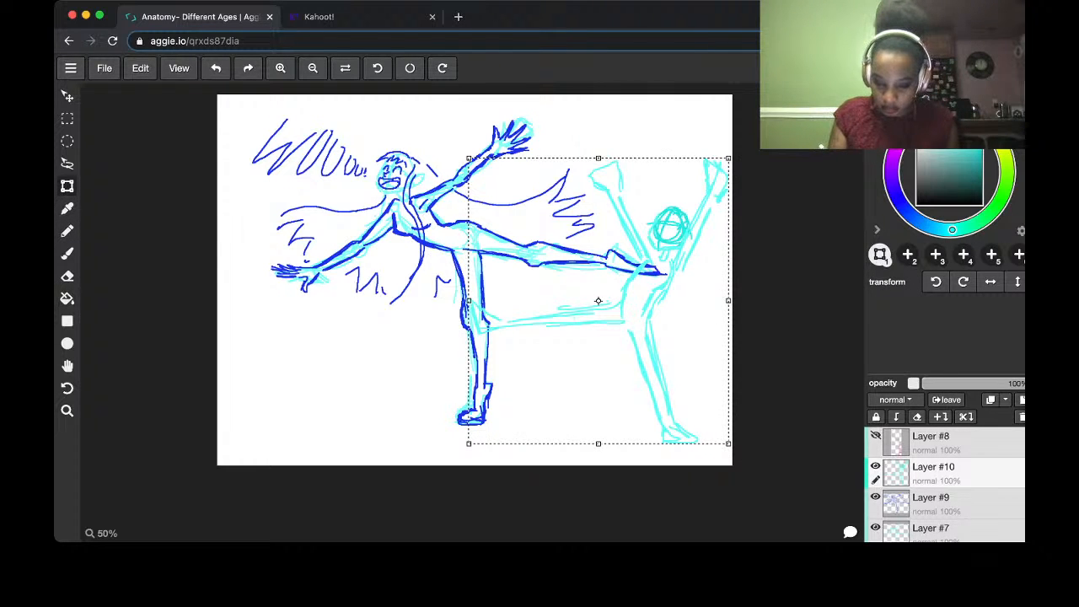
drag(598, 300, 531, 297)
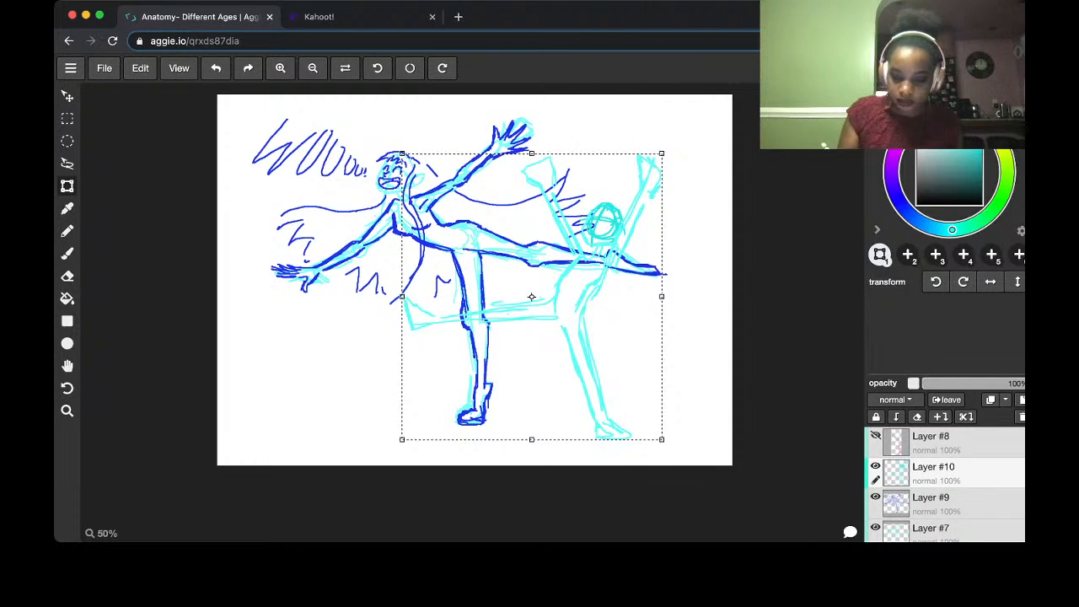
key(l)
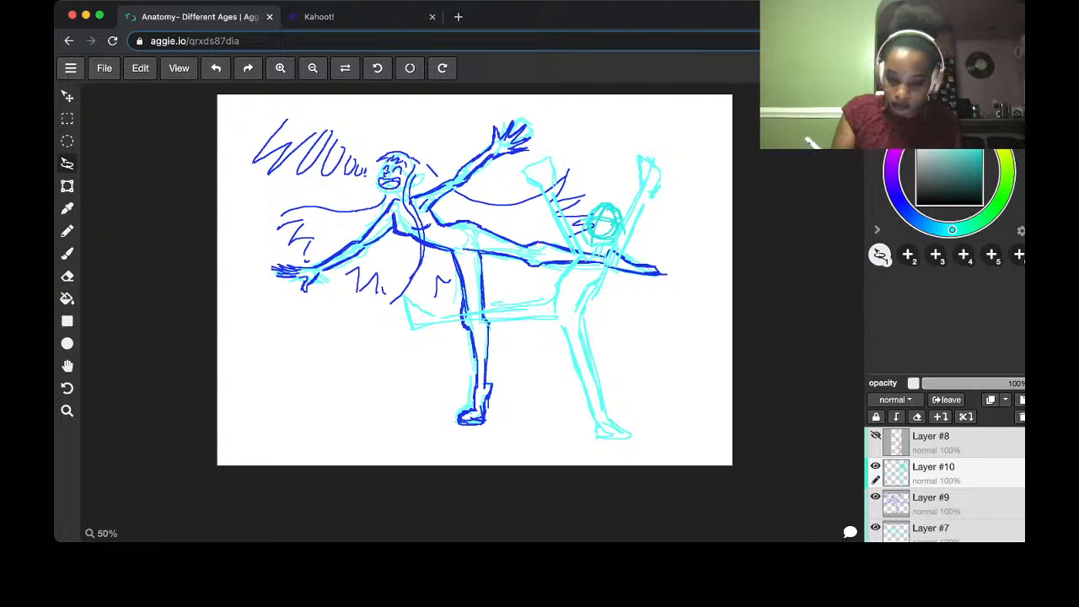
Erase the second figure's arm farther from the blue figure and redraw it in turquoise at a lower, outstretched angle with a rough hand
key(e)
mouse_move(649, 160)
mouse_down()
mouse_move(649, 221)
mouse_move(634, 236)
mouse_move(629, 216)
mouse_up()
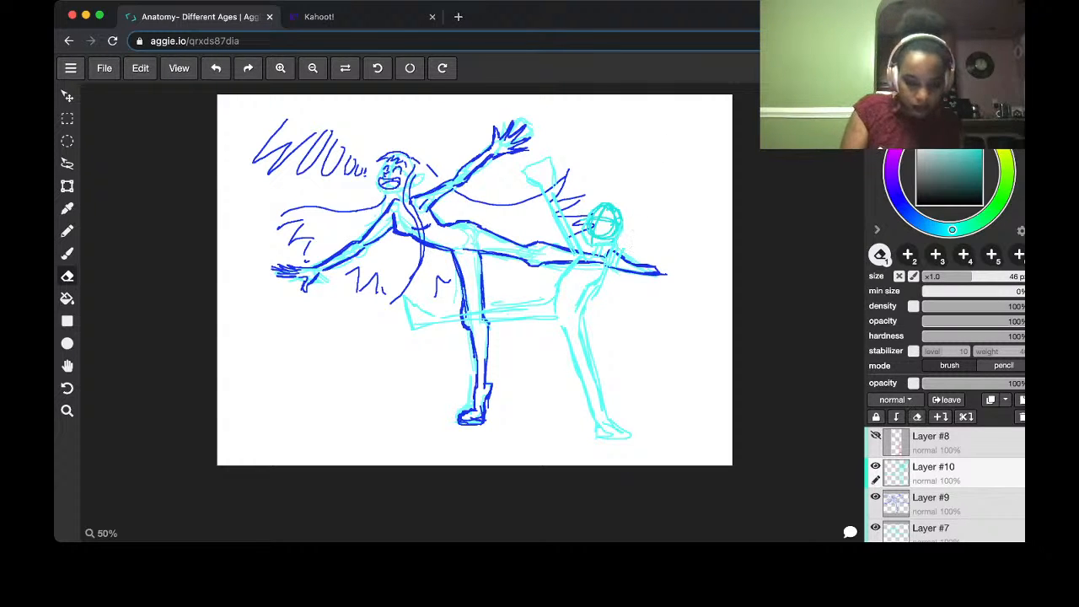
key(b)
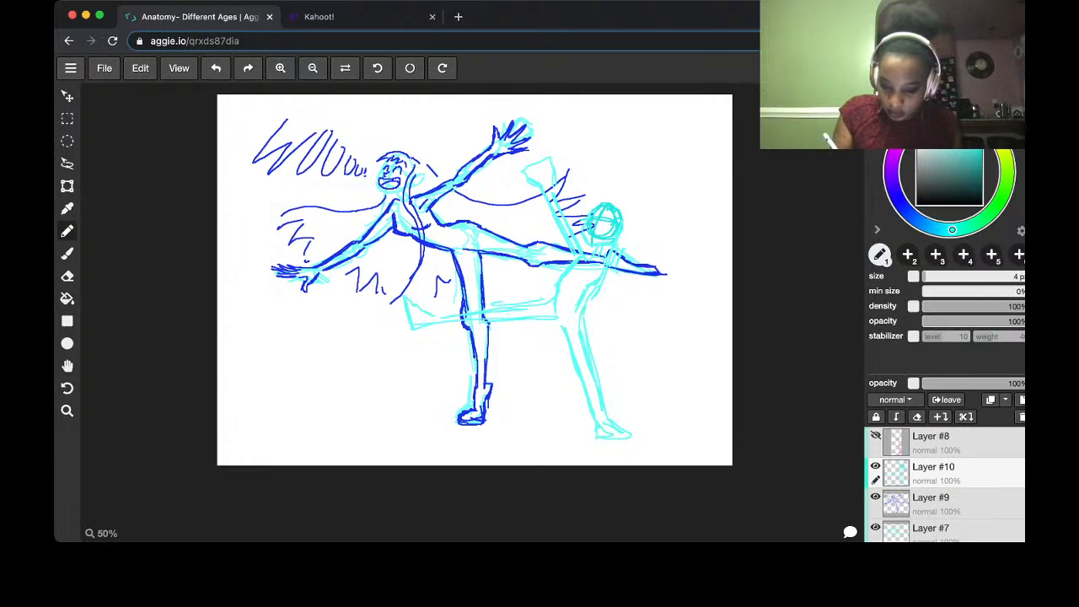
drag(617, 246, 656, 221)
drag(635, 232, 664, 213)
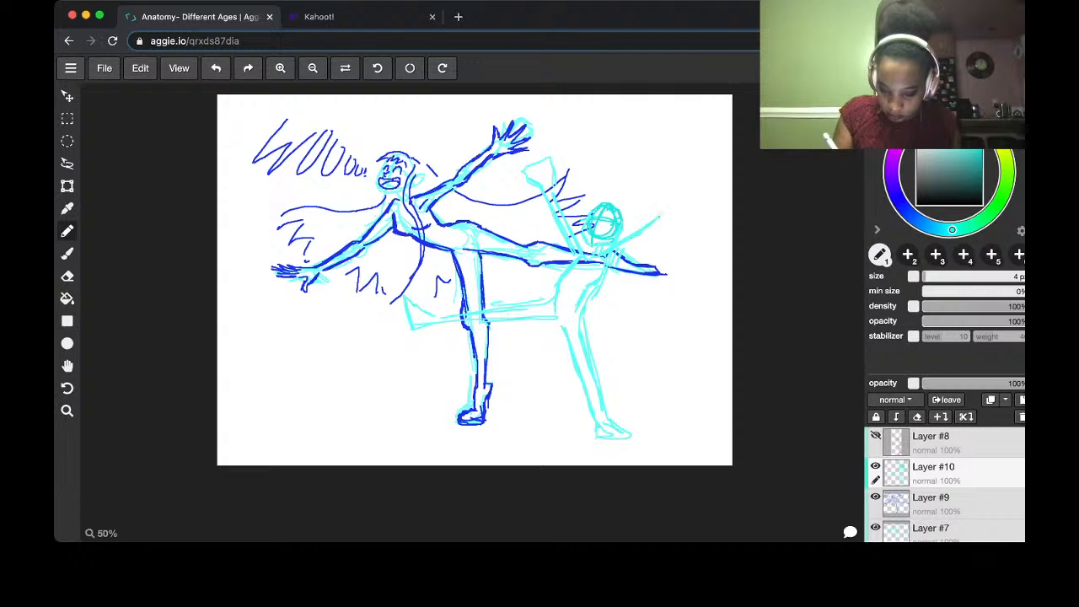
drag(619, 261, 661, 231)
mouse_move(657, 235)
mouse_down()
mouse_move(685, 190)
mouse_move(701, 206)
mouse_up()
drag(683, 218, 707, 208)
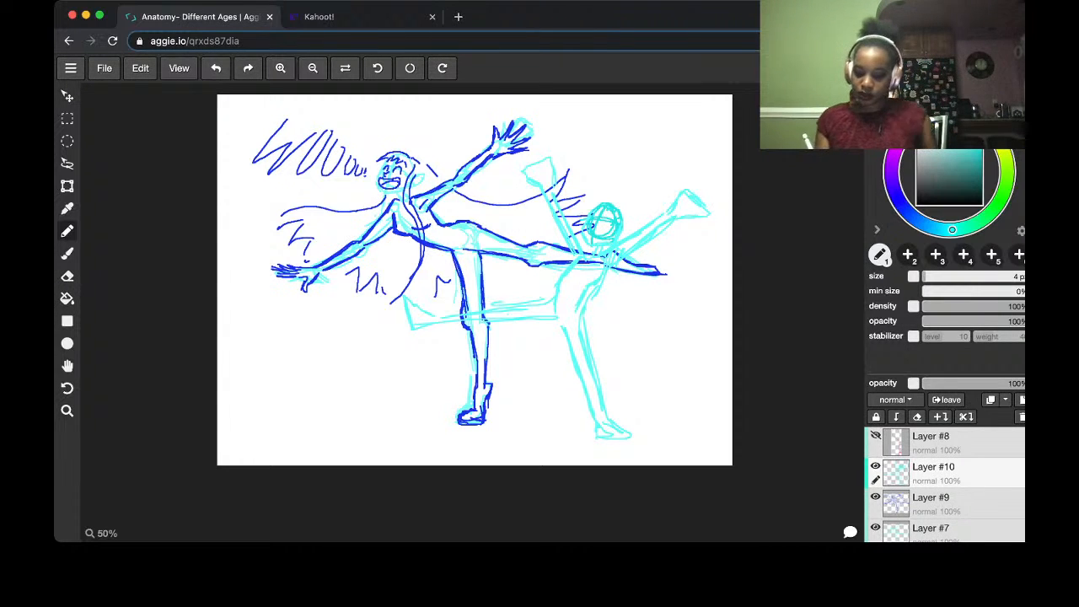
Add a new layer above the turquoise sketch and try a blue outline on the second figure's head
key(ctrl+shift+n)
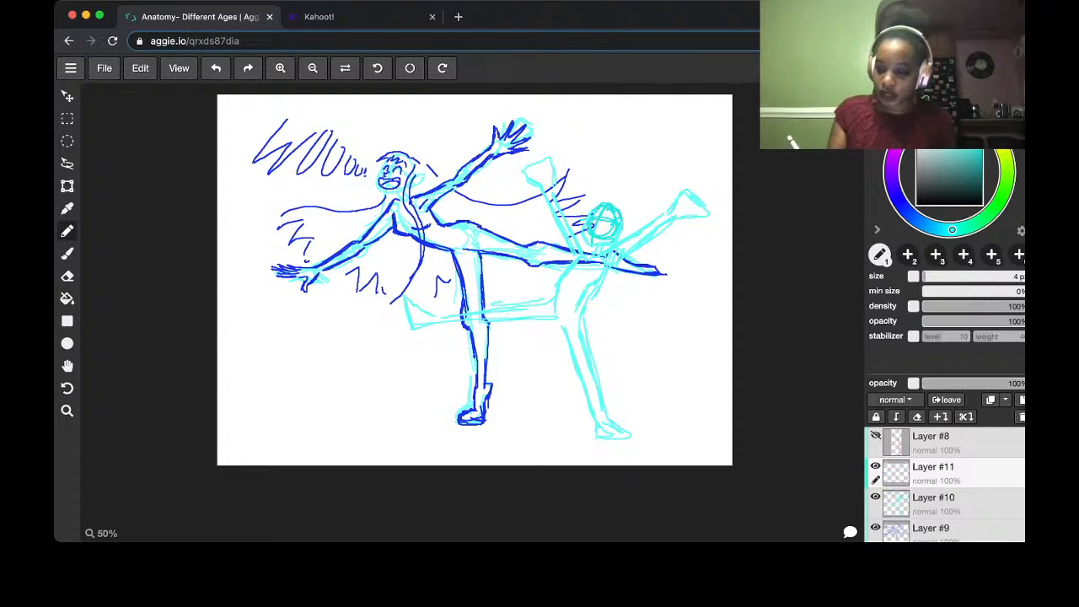
click(902, 207)
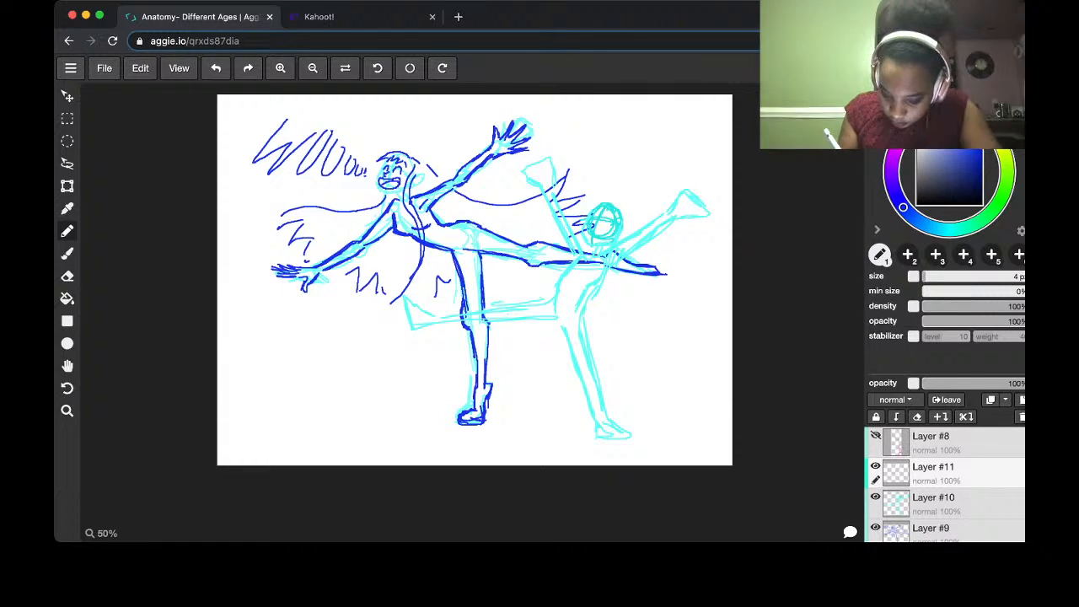
drag(603, 204, 587, 228)
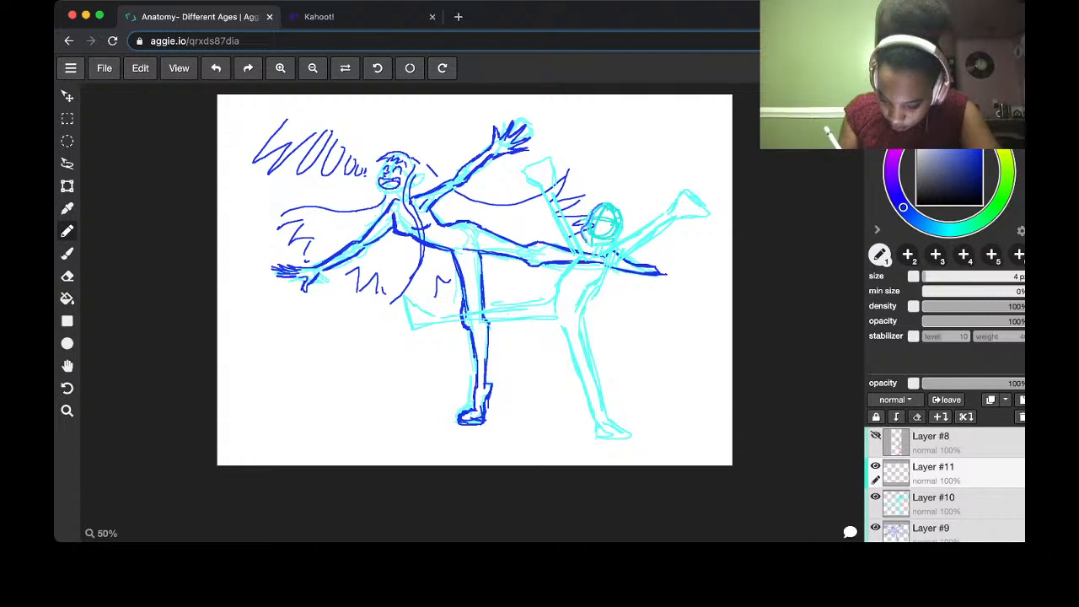
key(super+z)
key(super+z)
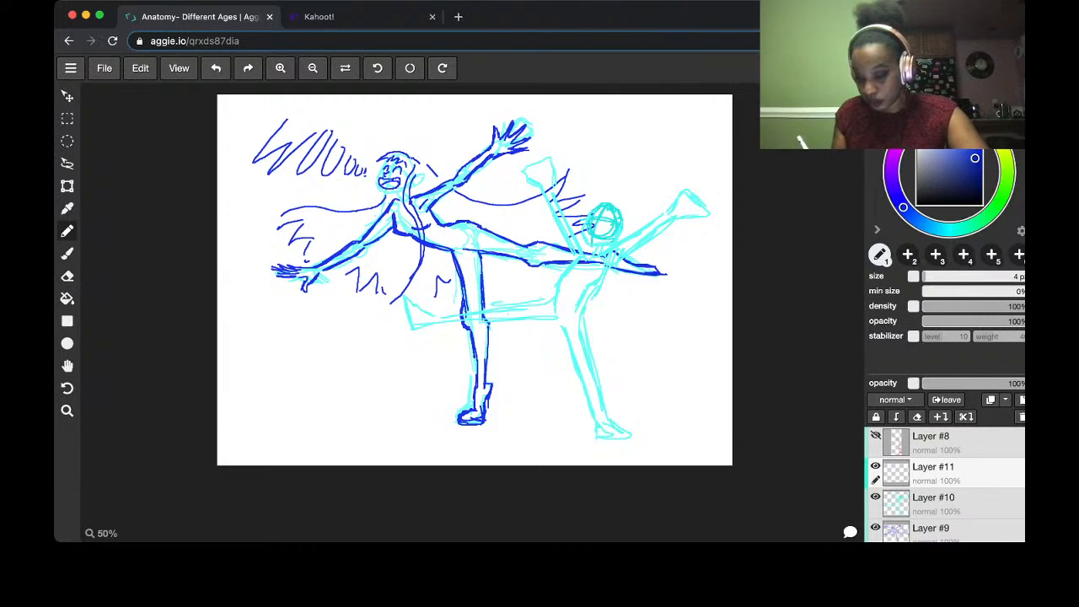
Show Layer #8 and draw a magenta head-height bracket on it beside the second figure's head
click(875, 436)
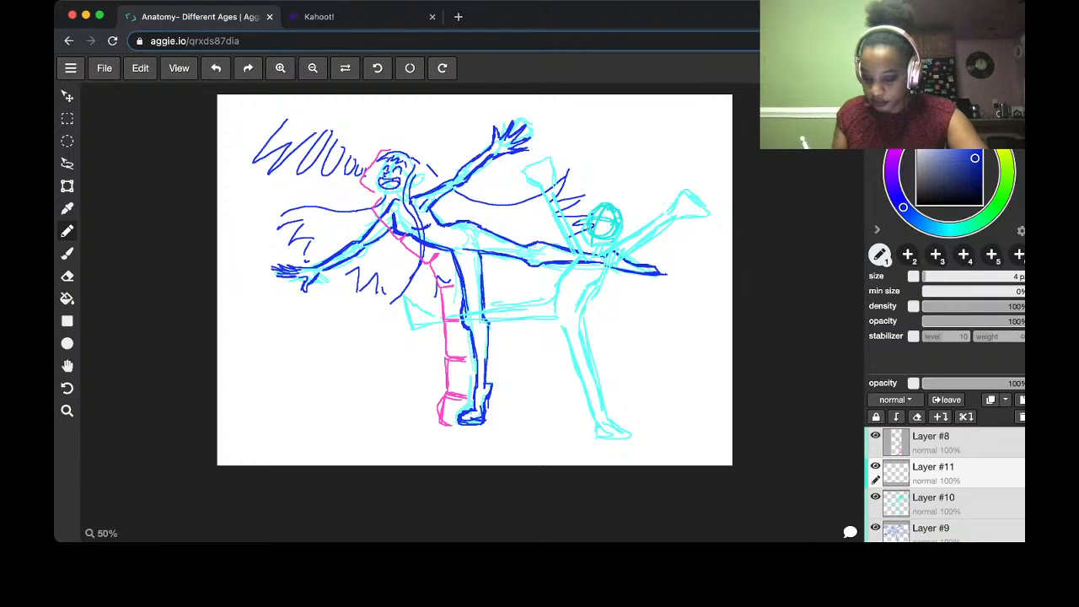
click(952, 442)
click(909, 136)
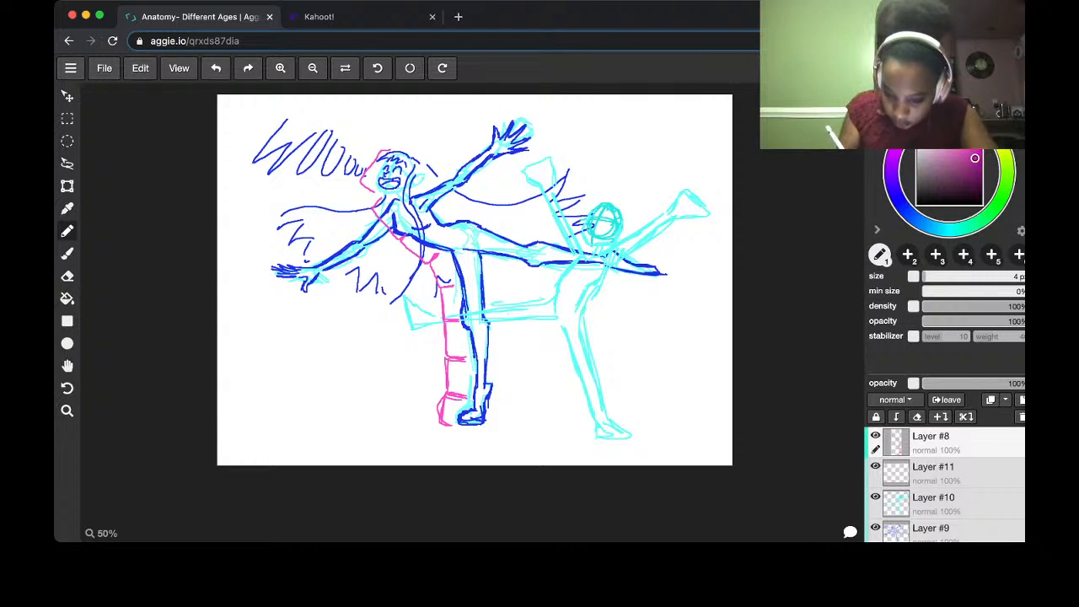
mouse_move(600, 201)
mouse_down()
mouse_move(581, 204)
mouse_move(570, 234)
mouse_move(584, 248)
mouse_up()
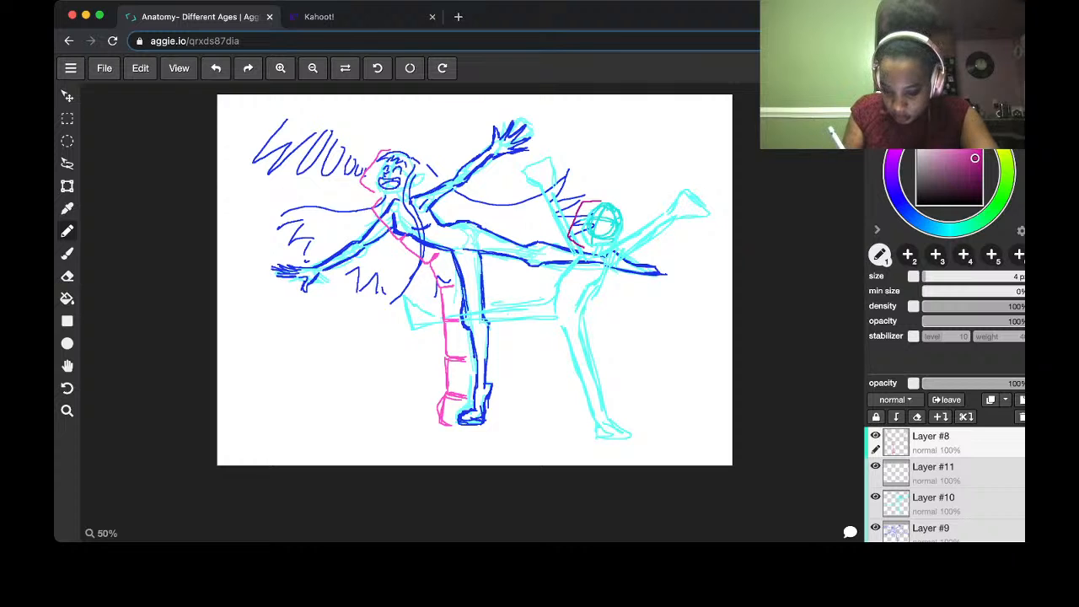
key(super+z)
mouse_move(601, 200)
mouse_down()
mouse_move(572, 231)
mouse_move(585, 245)
mouse_up()
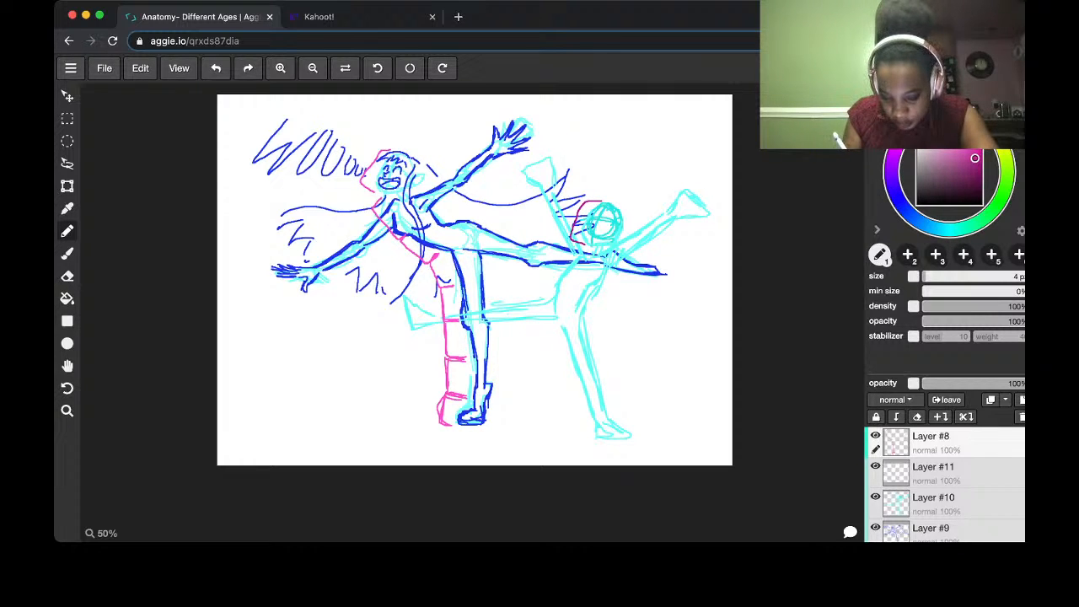
Try to mark magenta head-length segments down the second figure's torso and leg
drag(575, 241, 530, 296)
key(super+z)
mouse_move(542, 274)
mouse_down()
mouse_move(529, 295)
mouse_move(544, 301)
mouse_up()
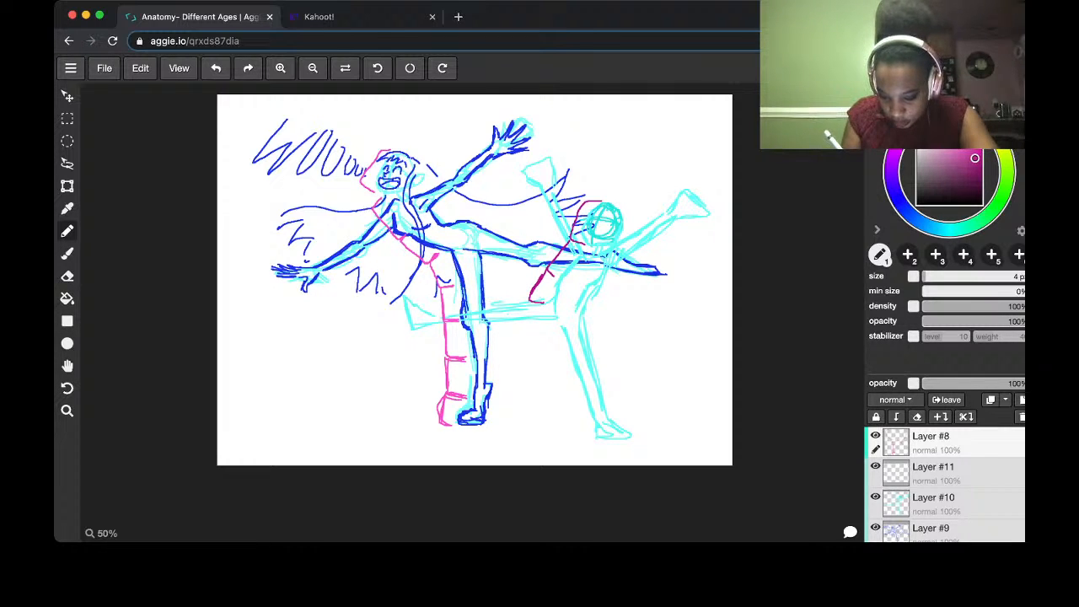
mouse_move(531, 305)
mouse_down()
mouse_move(536, 341)
mouse_move(557, 340)
mouse_move(543, 369)
mouse_move(572, 368)
mouse_move(557, 381)
mouse_move(563, 406)
mouse_move(583, 405)
mouse_up()
key(super+z)
key(super+z)
key(super+z)
key(super+z)
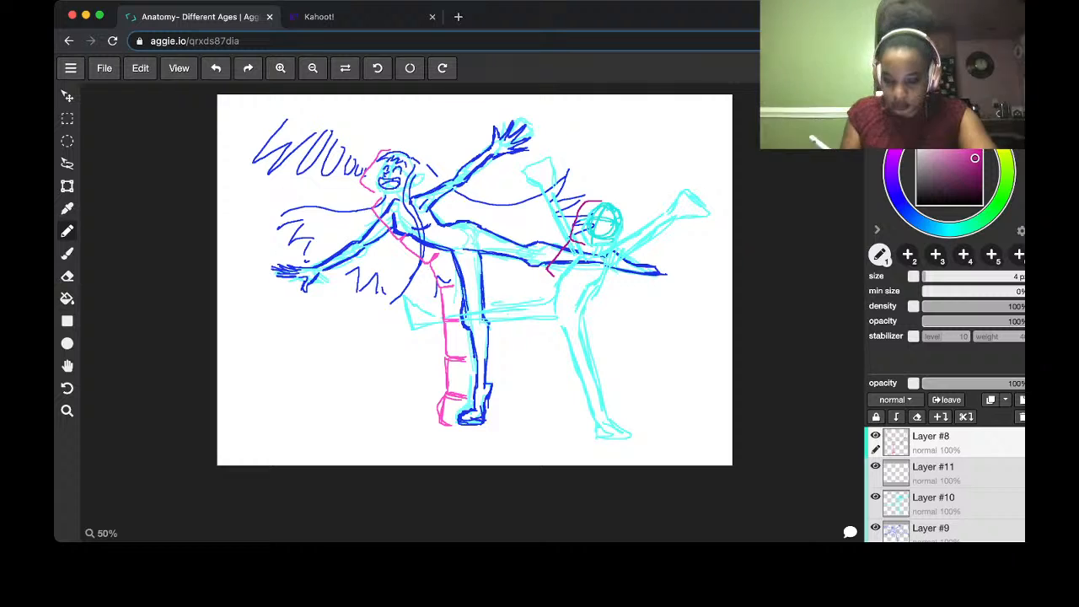
drag(572, 240, 550, 277)
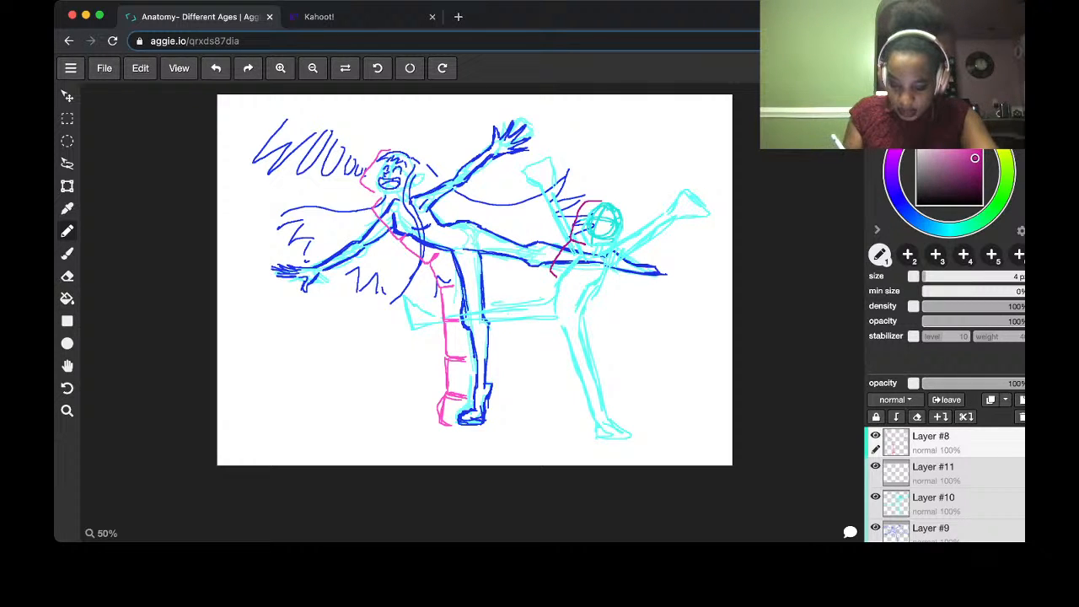
key(super+z)
Mark magenta head-length segments along the second figure from the neck down the torso and standing leg to the foot
mouse_move(572, 239)
mouse_down()
mouse_move(552, 280)
mouse_move(540, 283)
mouse_move(536, 327)
mouse_move(551, 320)
mouse_up()
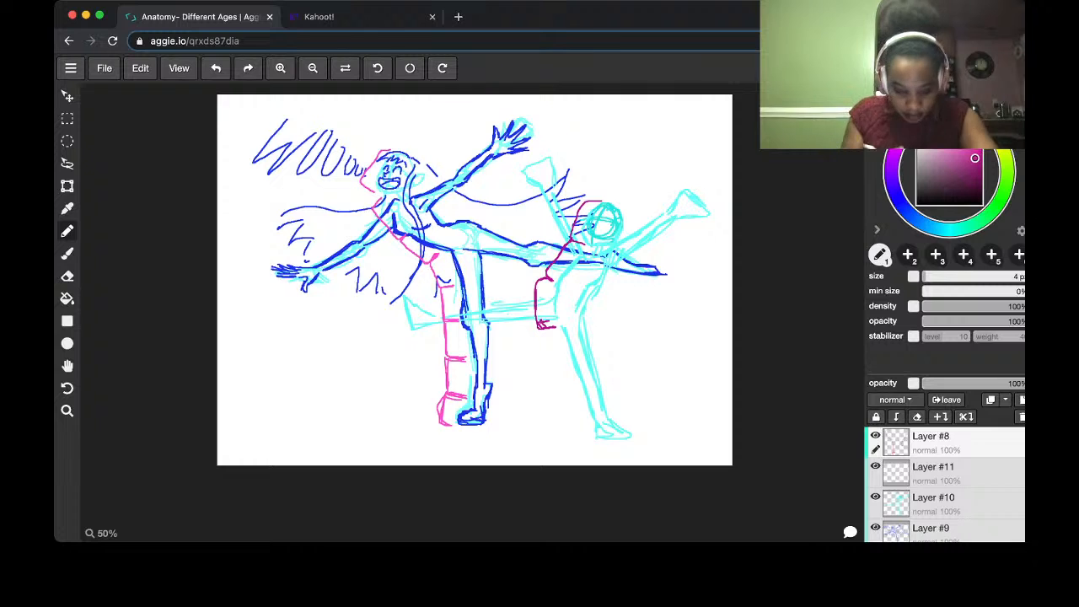
key(e)
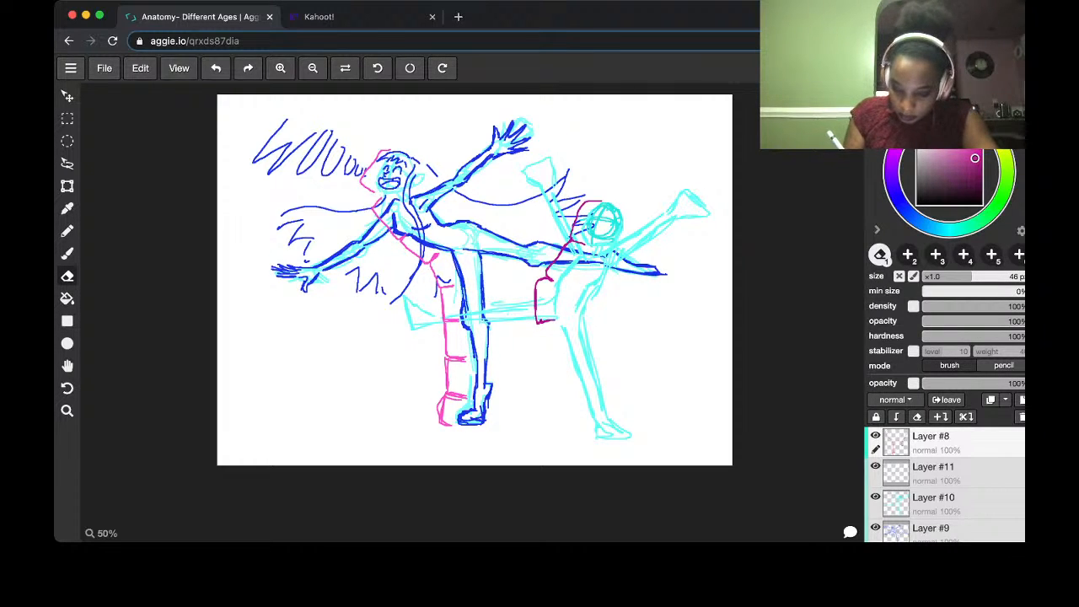
key(b)
mouse_move(542, 320)
mouse_down()
mouse_move(543, 363)
mouse_move(564, 362)
mouse_move(552, 369)
mouse_move(563, 410)
mouse_up()
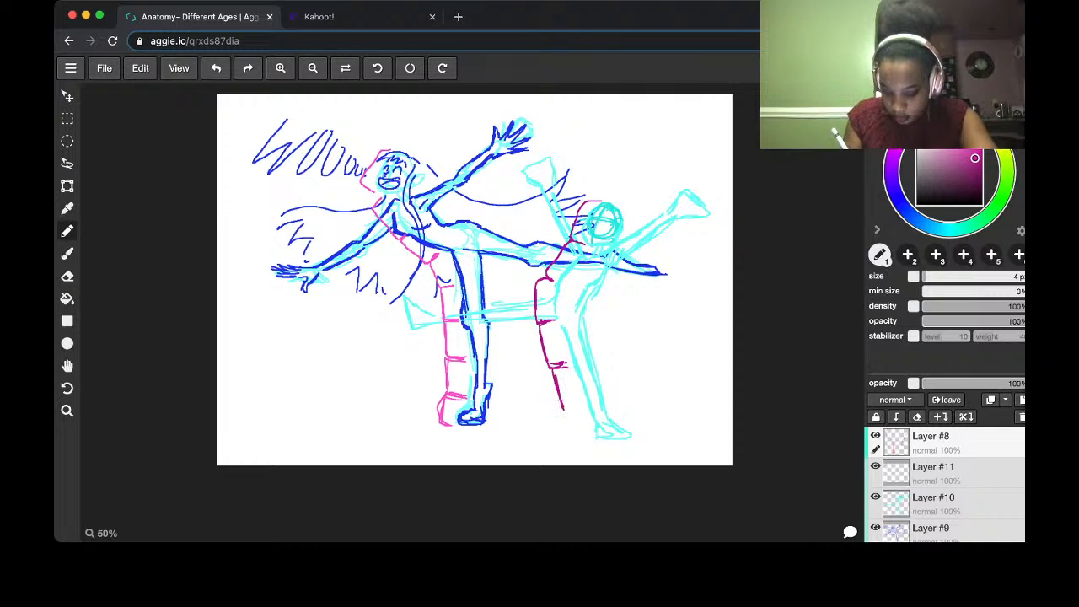
drag(550, 366, 563, 411)
mouse_move(563, 411)
mouse_down()
mouse_move(582, 409)
mouse_move(573, 435)
mouse_up()
drag(576, 436, 605, 435)
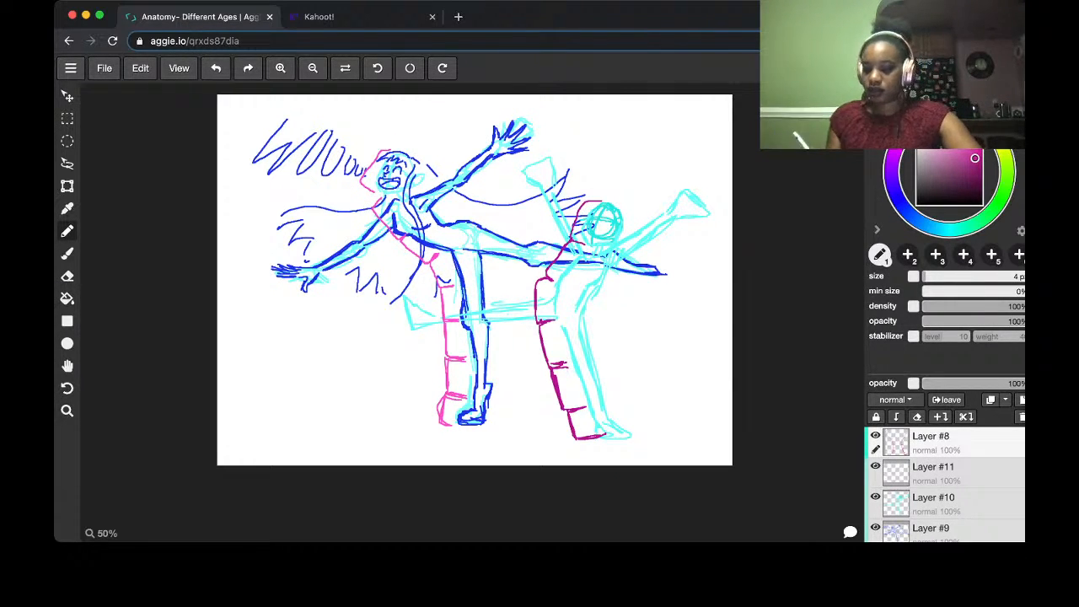
Hide Layer #8 and draw the second figure's face outline, eyes and open laughing mouth in orange-red on Layer #11
click(874, 435)
click(933, 472)
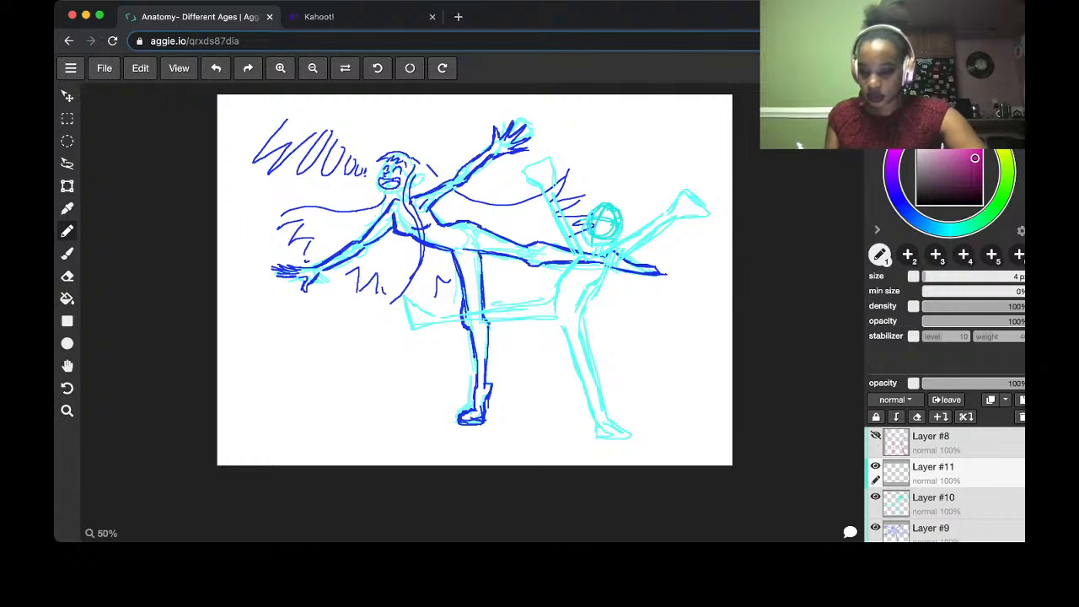
click(900, 203)
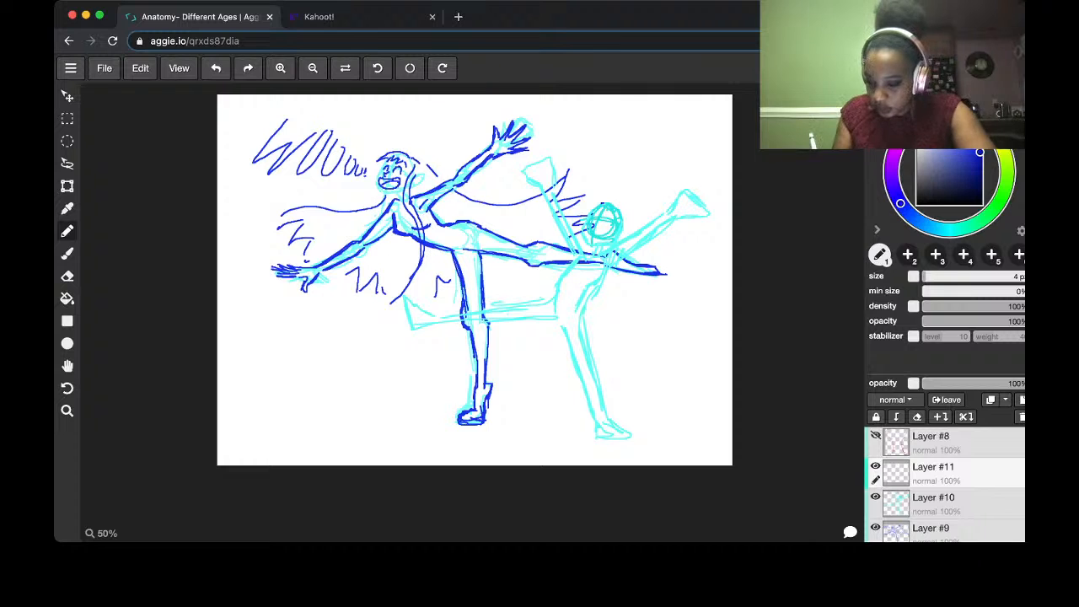
click(894, 152)
drag(912, 133, 957, 119)
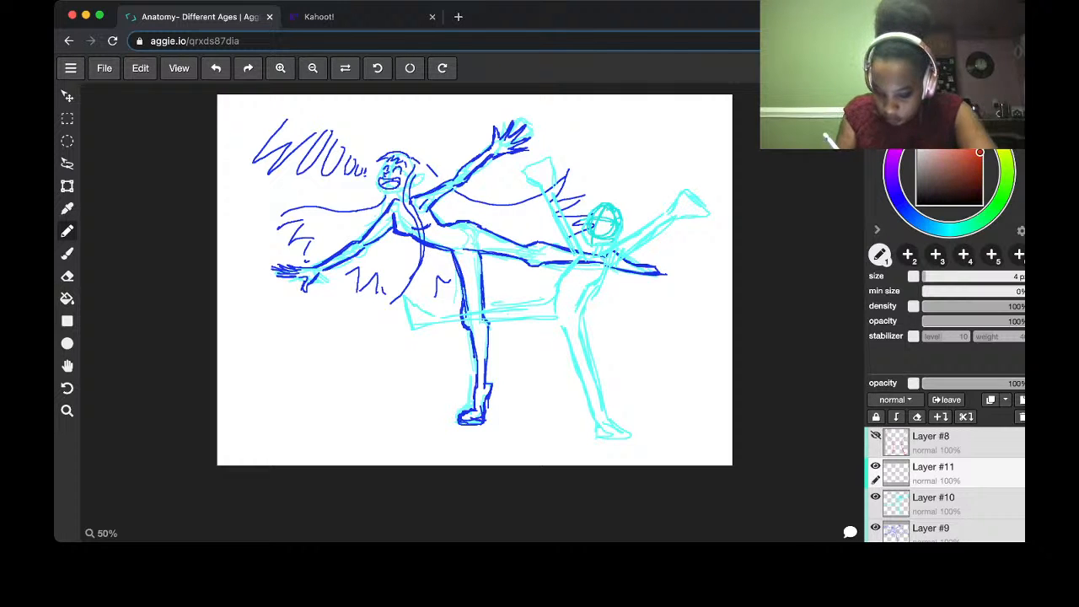
mouse_move(601, 204)
mouse_down()
mouse_move(579, 228)
mouse_move(587, 248)
mouse_up()
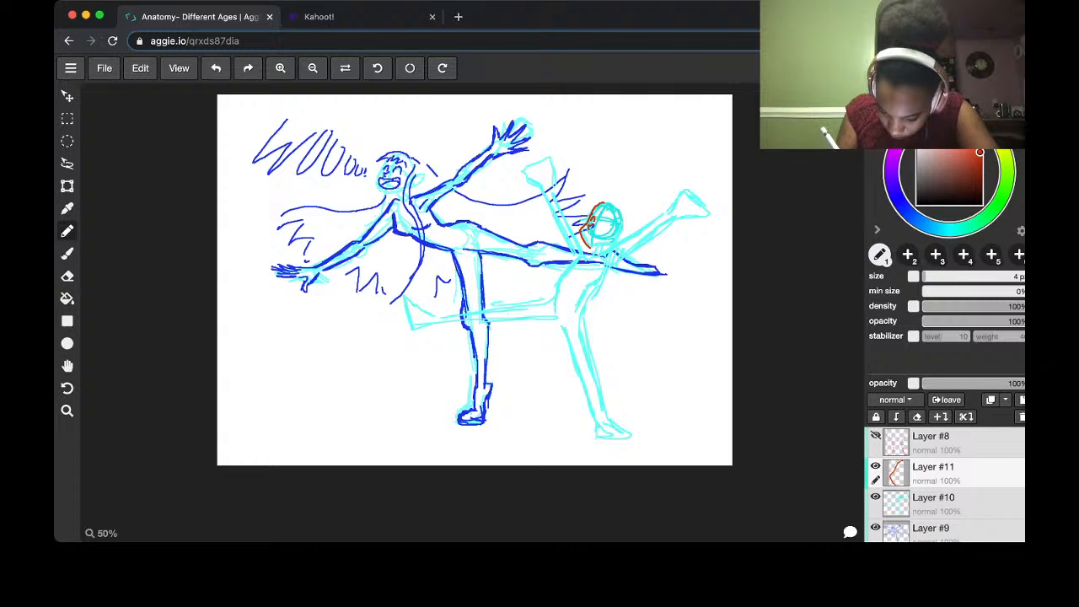
drag(604, 218, 608, 225)
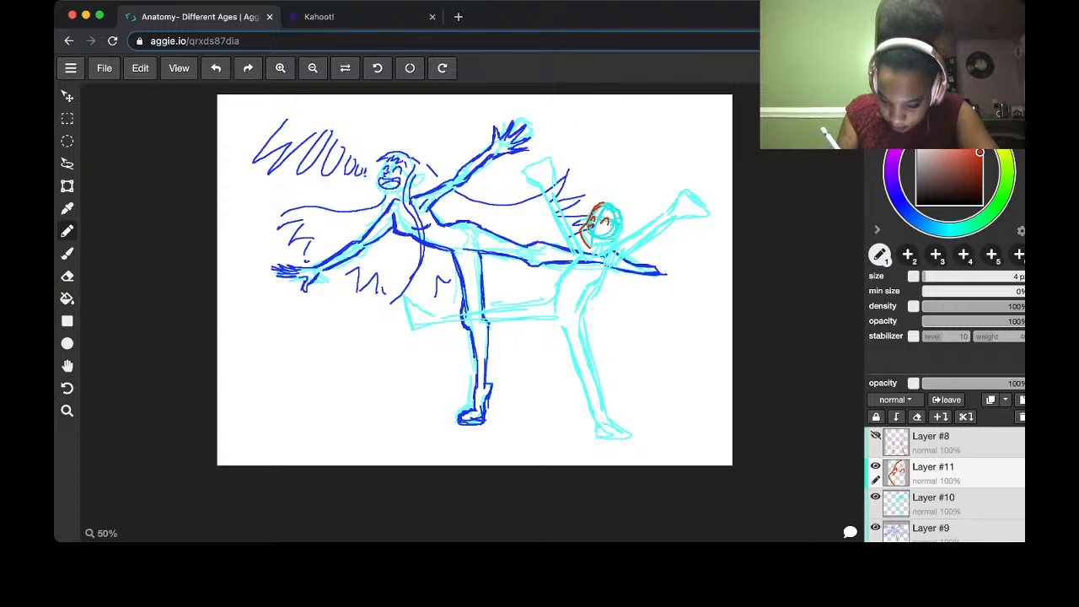
mouse_move(606, 205)
mouse_down()
mouse_move(612, 219)
mouse_move(592, 243)
mouse_move(603, 241)
mouse_up()
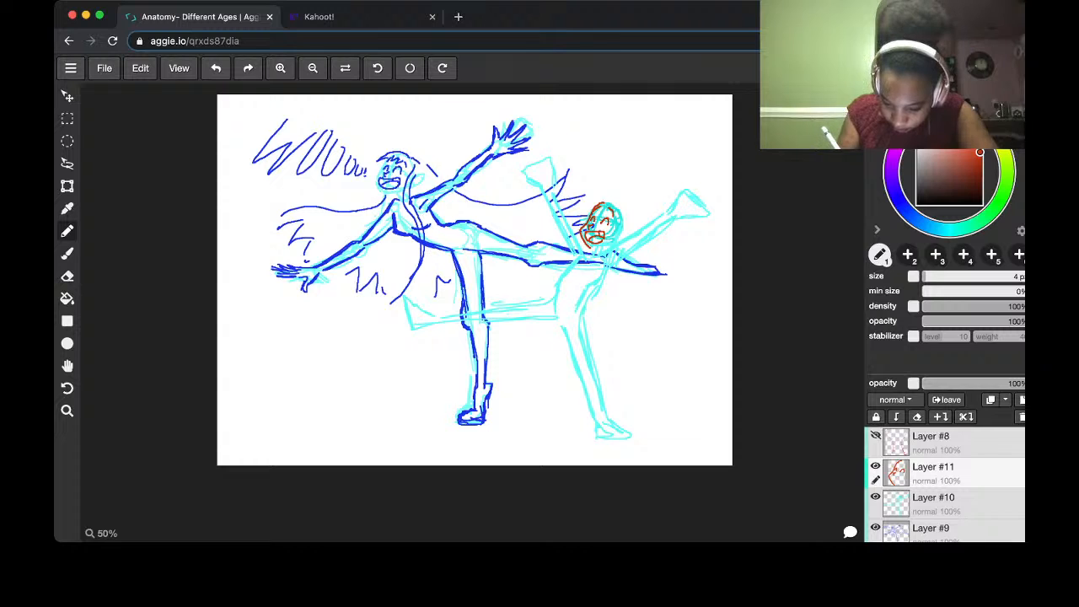
drag(599, 226, 607, 224)
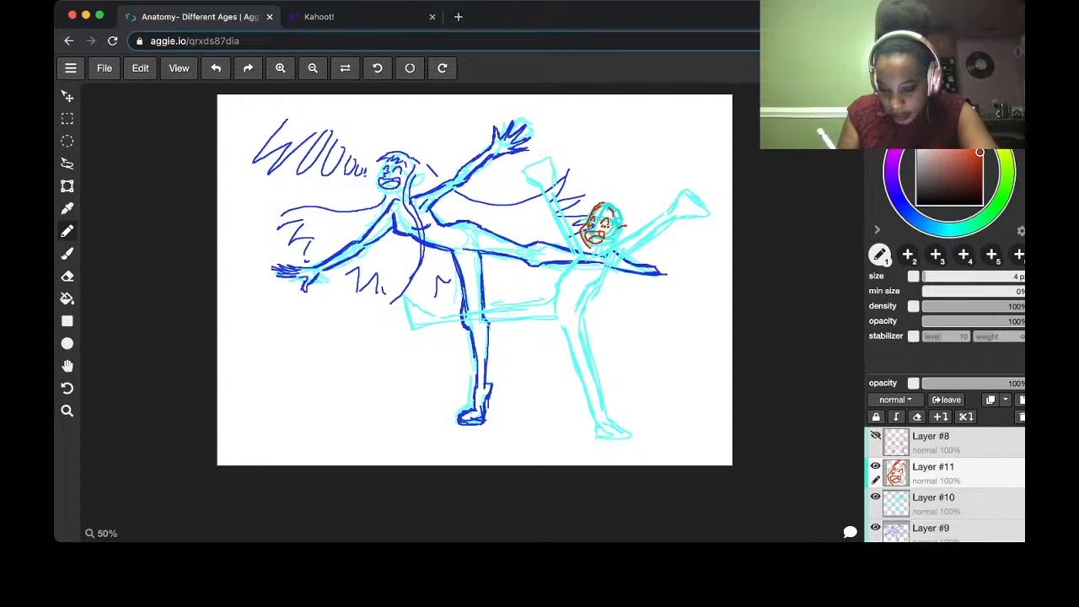
Outline the second figure's ear, neck, torso, standing leg and horizontally extended leg in orange-red, including both feet
mouse_move(622, 223)
mouse_down()
mouse_move(630, 235)
mouse_move(558, 283)
mouse_move(553, 302)
mouse_up()
mouse_move(610, 264)
mouse_down()
mouse_move(582, 300)
mouse_move(584, 333)
mouse_up()
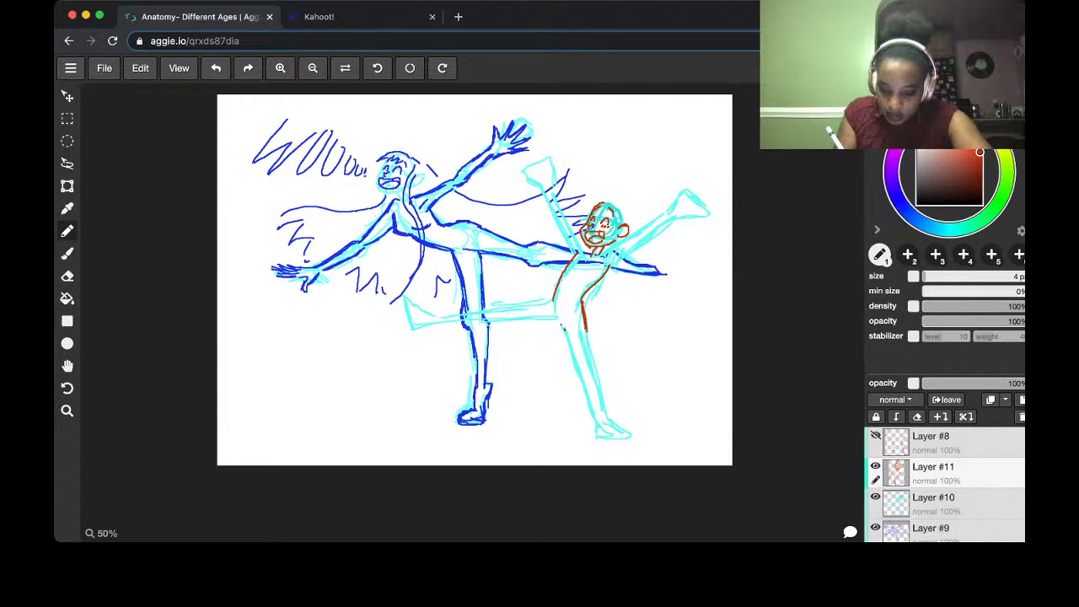
drag(583, 328, 595, 362)
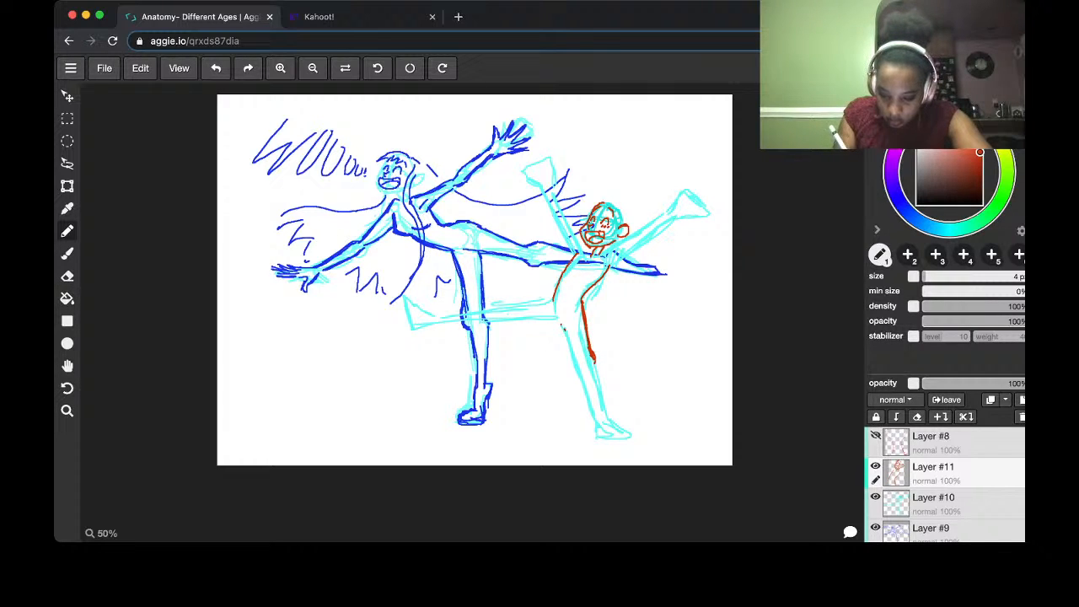
drag(559, 320, 596, 425)
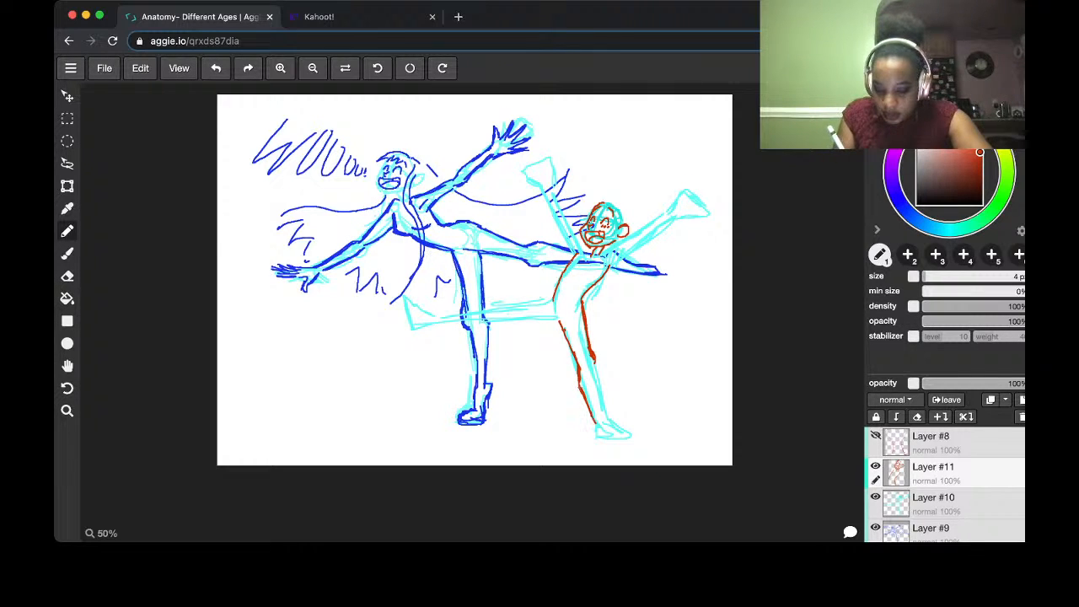
drag(593, 364, 608, 418)
mouse_move(595, 371)
mouse_down()
mouse_move(605, 418)
mouse_move(595, 440)
mouse_move(620, 429)
mouse_move(615, 440)
mouse_move(638, 438)
mouse_up()
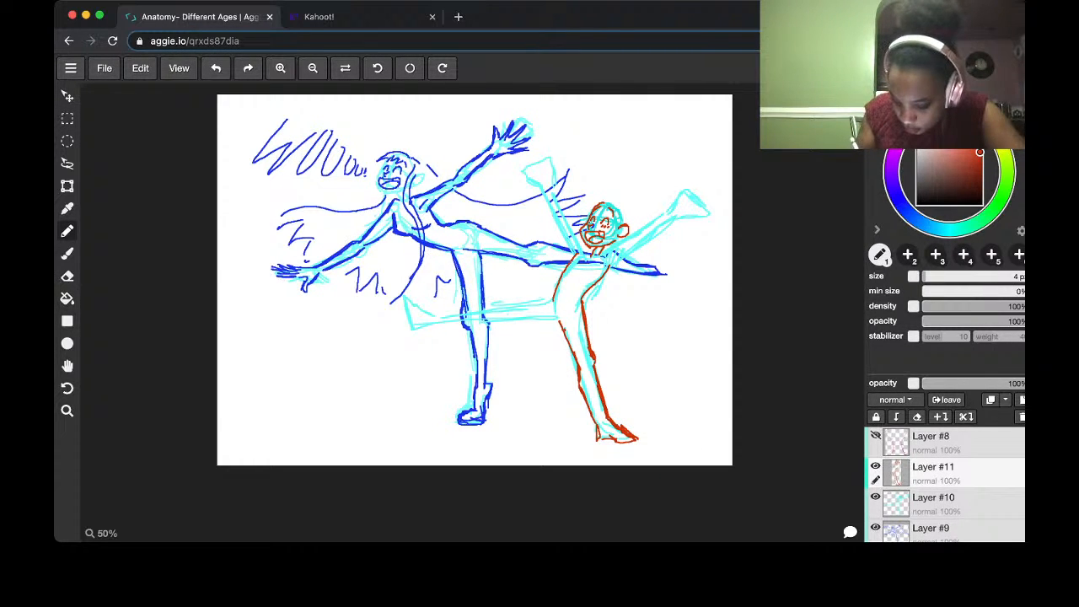
mouse_move(553, 299)
mouse_down()
mouse_move(434, 317)
mouse_move(549, 322)
mouse_move(435, 325)
mouse_move(399, 285)
mouse_move(433, 327)
mouse_up()
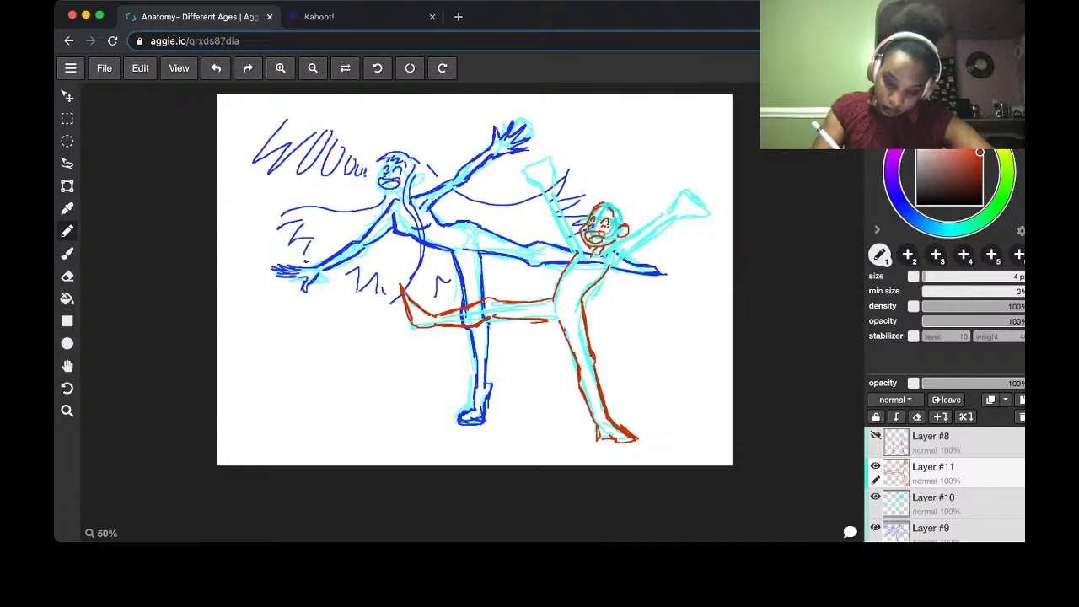
Outline both of the second figure's raised arms in orange-red, ending in hands with spread fingers
mouse_move(549, 212)
mouse_down()
mouse_move(571, 253)
mouse_move(587, 256)
mouse_move(535, 182)
mouse_move(570, 226)
mouse_up()
mouse_move(548, 178)
mouse_down()
mouse_move(558, 199)
mouse_move(552, 186)
mouse_move(536, 197)
mouse_move(557, 146)
mouse_move(547, 158)
mouse_up()
key(super+z)
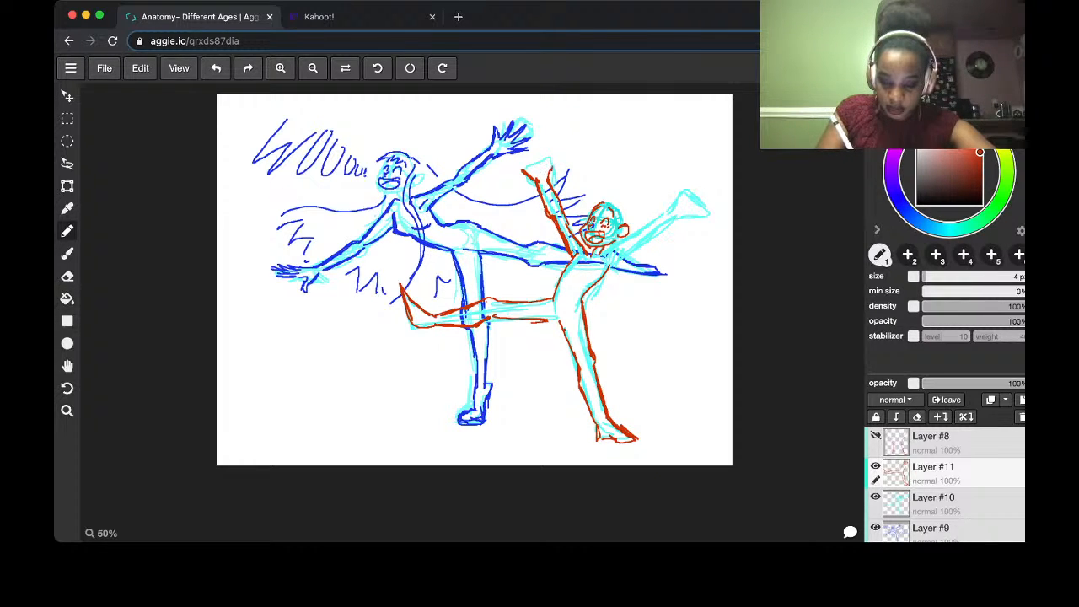
mouse_move(550, 169)
mouse_down()
mouse_move(530, 152)
mouse_move(521, 174)
mouse_up()
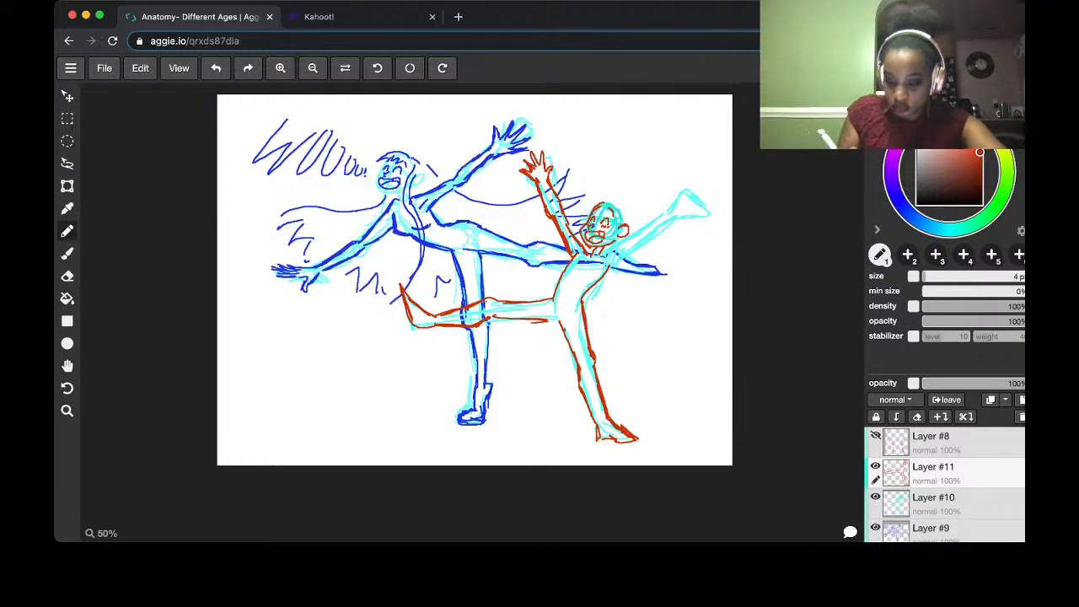
mouse_move(605, 255)
mouse_down()
mouse_move(636, 237)
mouse_move(632, 250)
mouse_move(671, 212)
mouse_move(653, 242)
mouse_move(682, 200)
mouse_up()
mouse_move(676, 208)
mouse_down()
mouse_move(691, 191)
mouse_move(703, 199)
mouse_move(678, 227)
mouse_up()
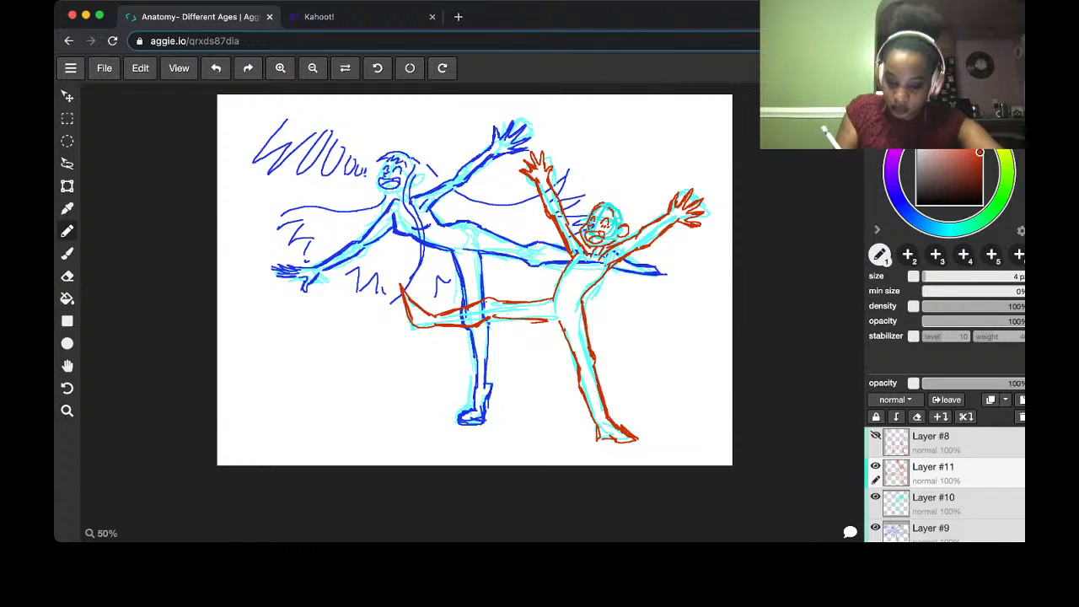
Draw short spiky orange-red hair around the top and side of the second figure's head
drag(588, 200, 581, 207)
mouse_move(590, 188)
mouse_down()
mouse_move(586, 203)
mouse_move(600, 194)
mouse_up()
mouse_move(605, 185)
mouse_down()
mouse_move(637, 231)
mouse_move(629, 236)
mouse_up()
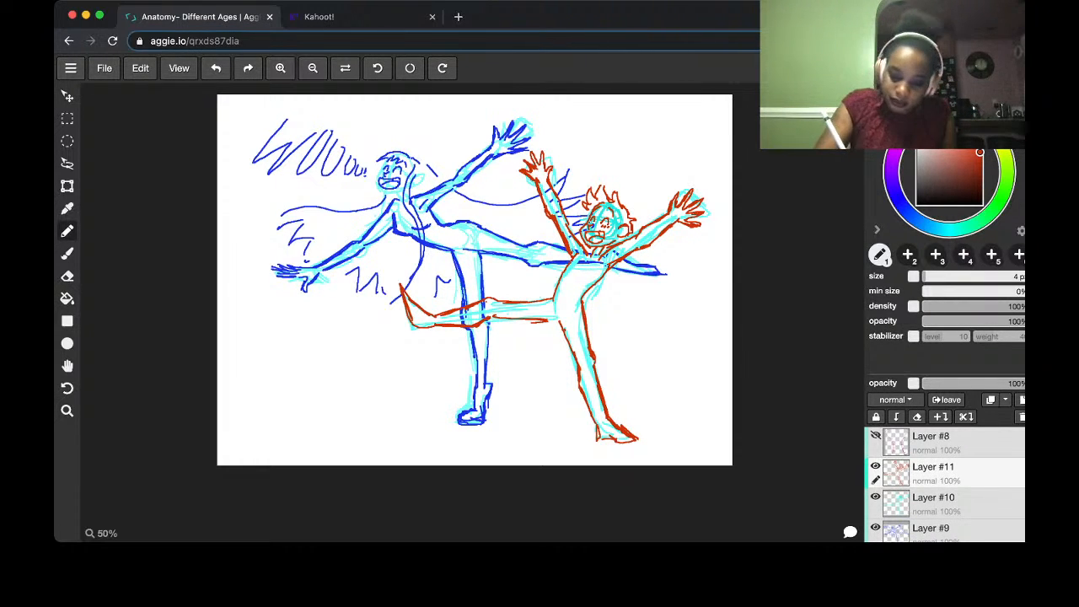
Hand-letter "YAH!" in orange-red at a rising slant above the second figure's head
mouse_move(603, 141)
mouse_down()
mouse_move(615, 126)
mouse_move(634, 182)
mouse_move(638, 141)
mouse_move(651, 165)
mouse_move(661, 137)
mouse_move(665, 159)
mouse_up()
key(ctrl+z)
click(677, 144)
drag(667, 105, 659, 130)
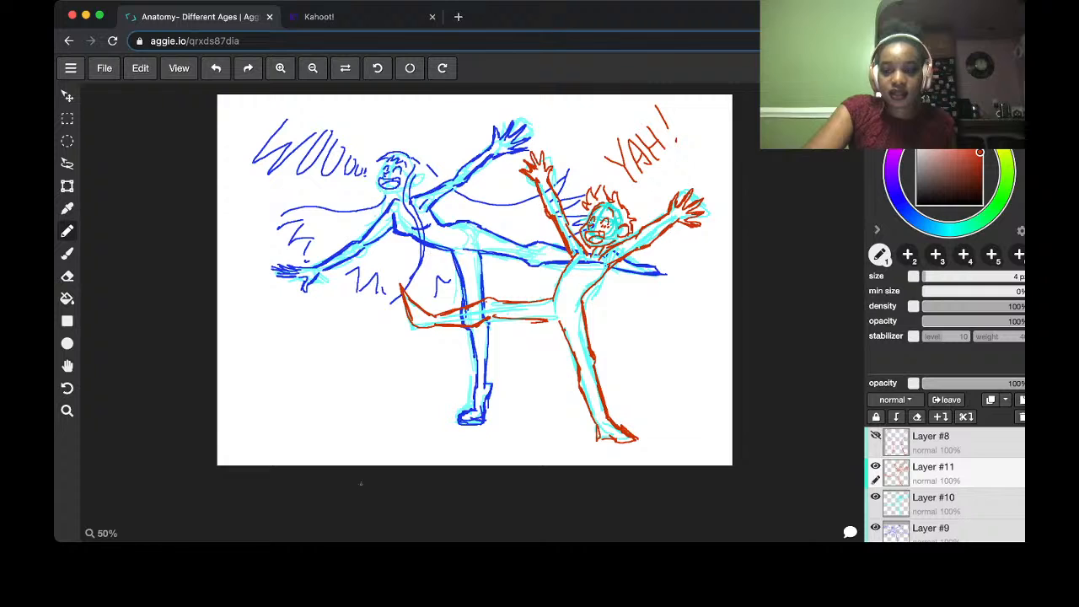
key(super+Tab)
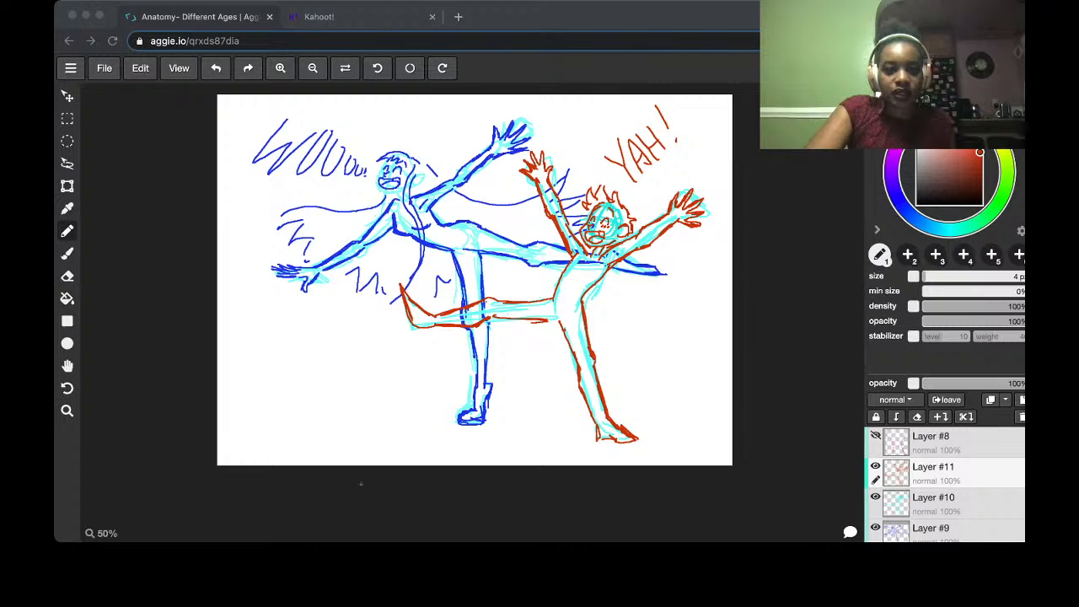